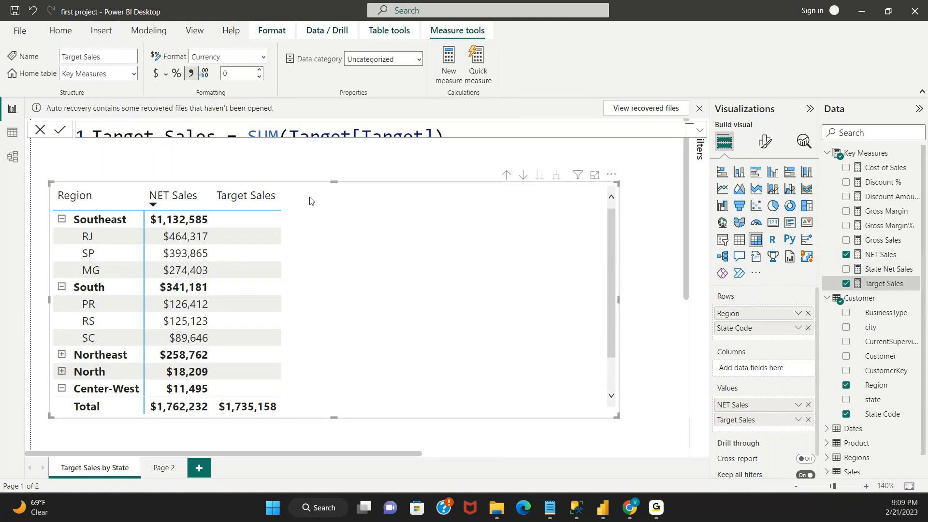
click(13, 156)
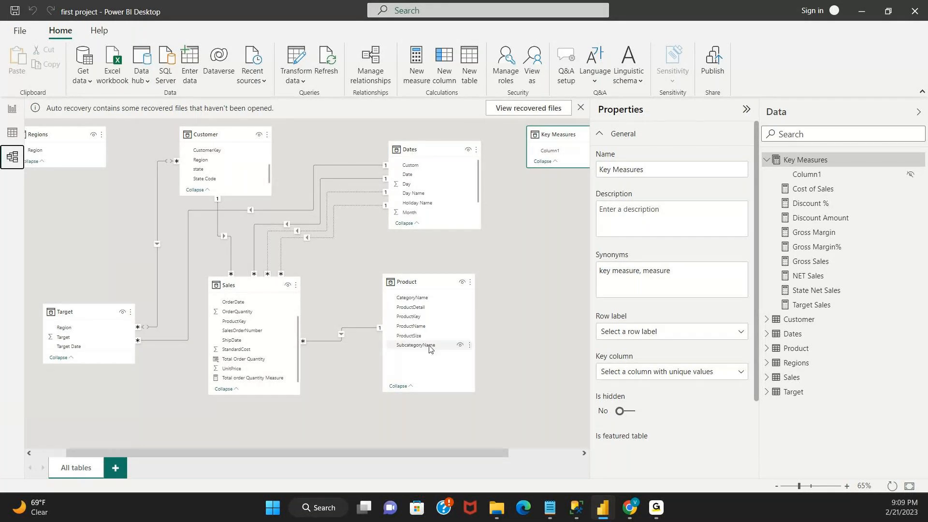
click(863, 9)
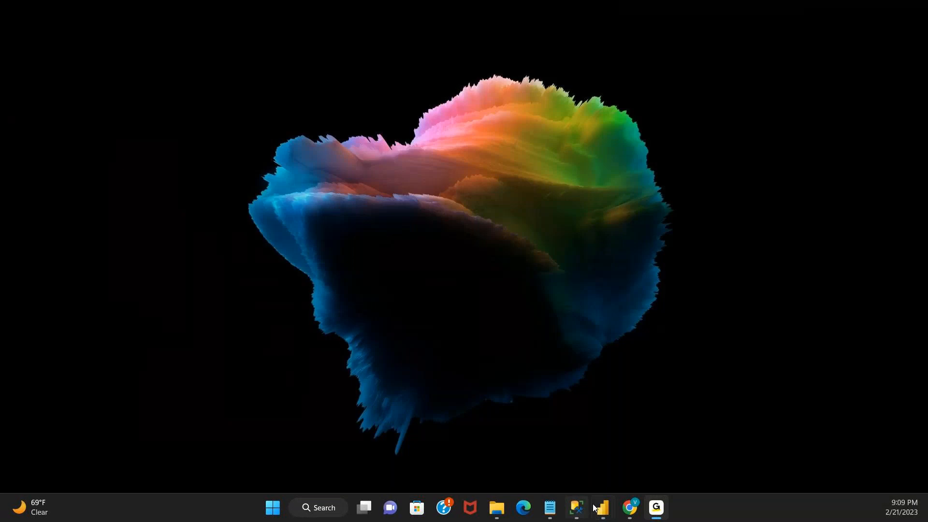
mouse_move(599, 513)
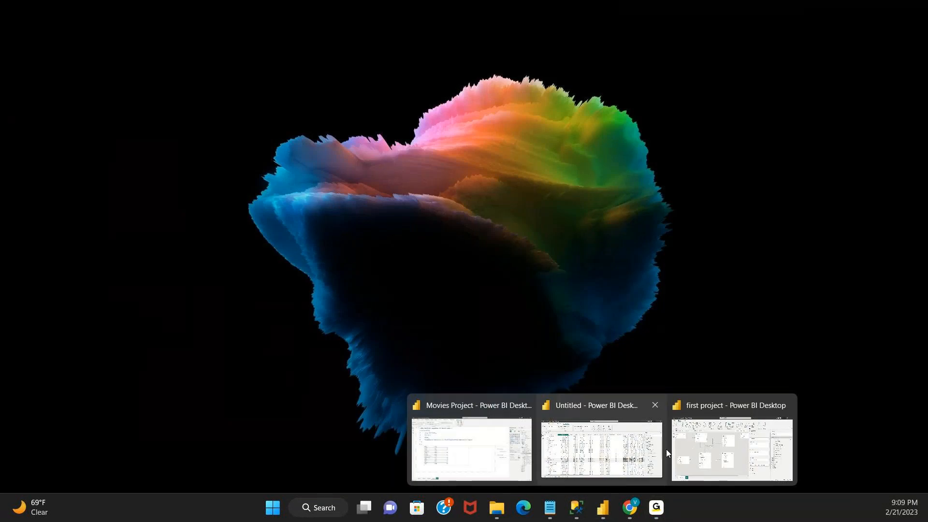
click(699, 454)
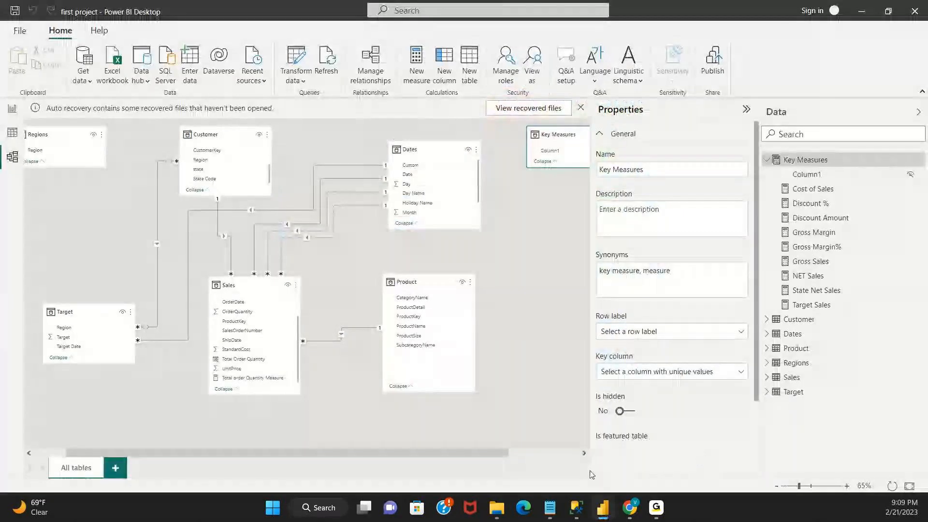
click(489, 450)
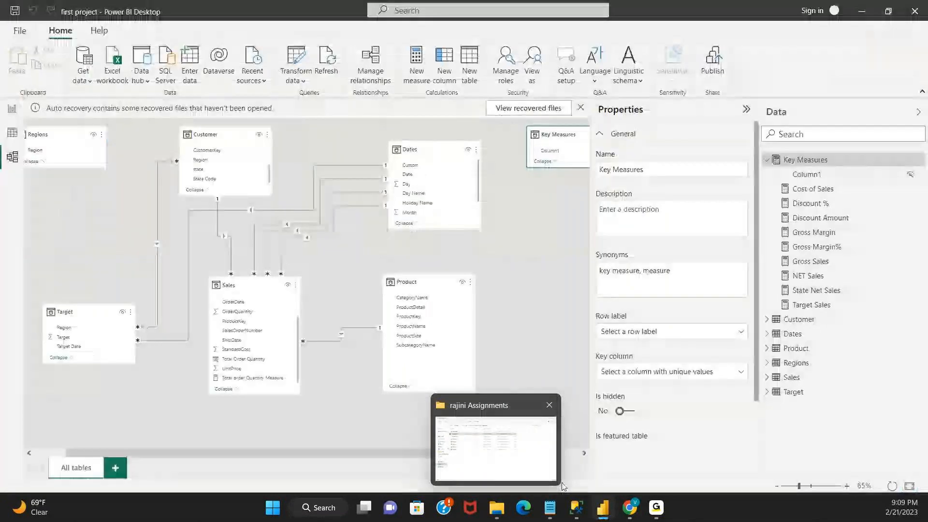
mouse_move(603, 508)
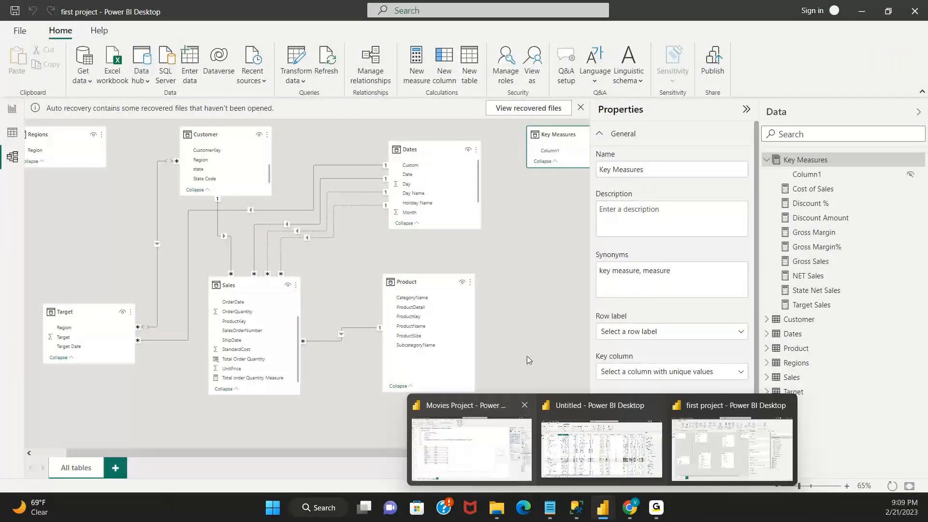
click(542, 352)
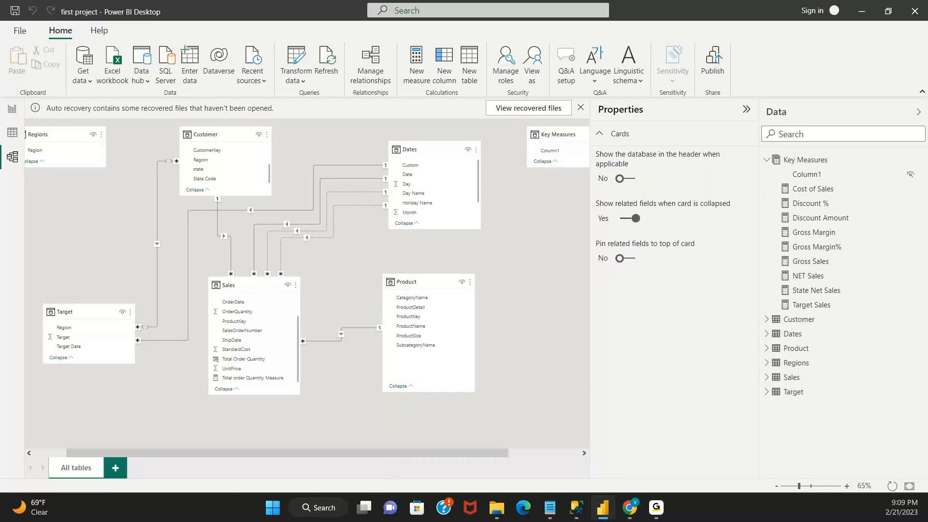
click(656, 507)
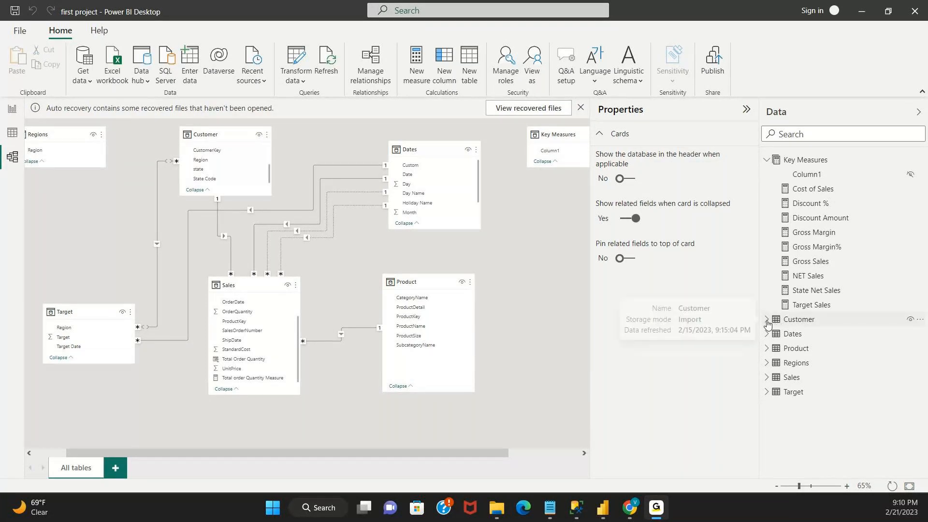
click(13, 110)
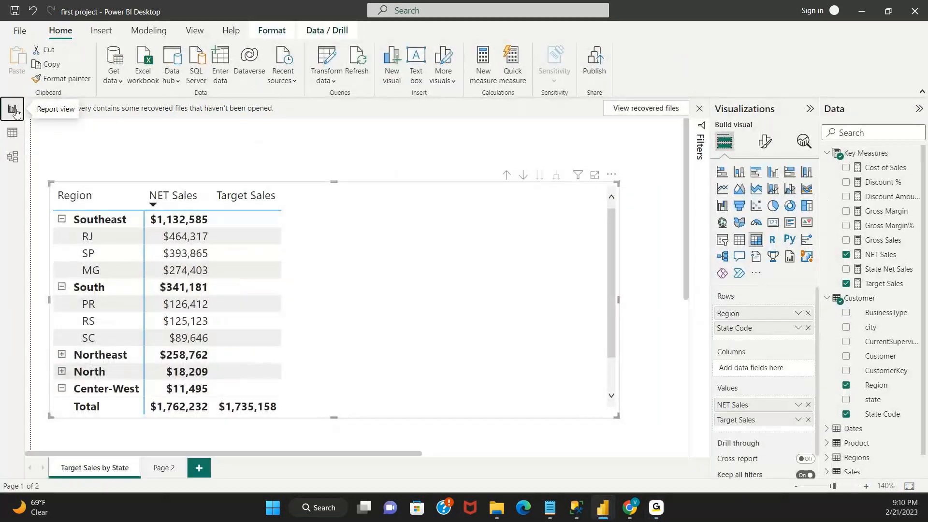
Edit the Target–Customer relationship to match on Customer's Region column, with cross filter direction Single (Customer filters Target).
click(13, 157)
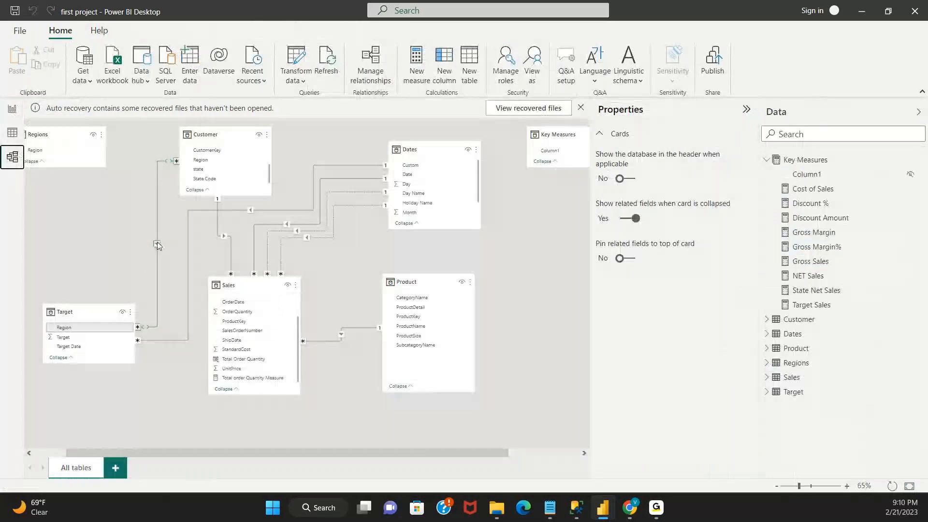
double_click(157, 242)
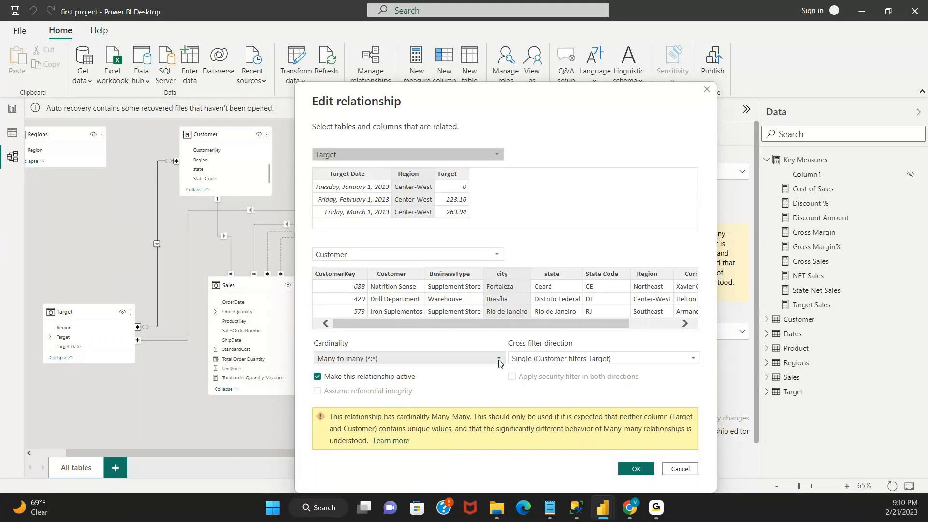
click(650, 286)
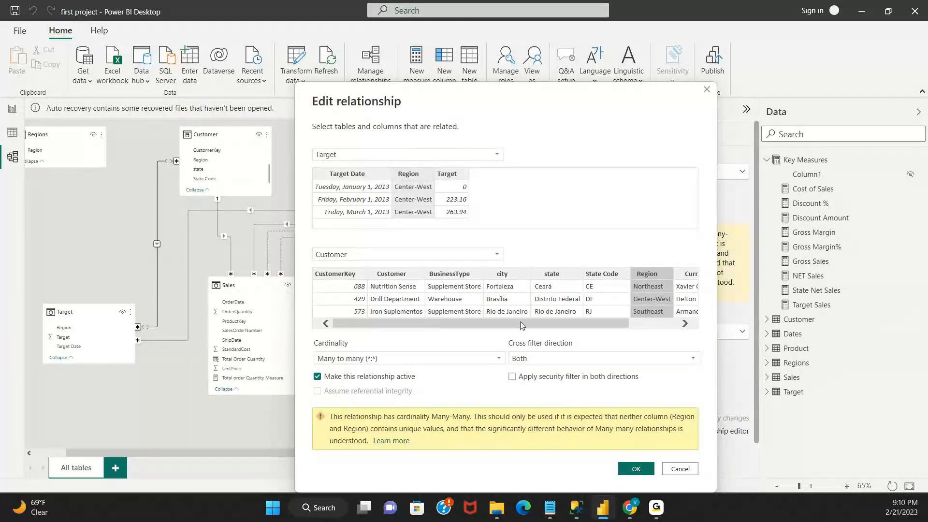
click(633, 470)
click(623, 360)
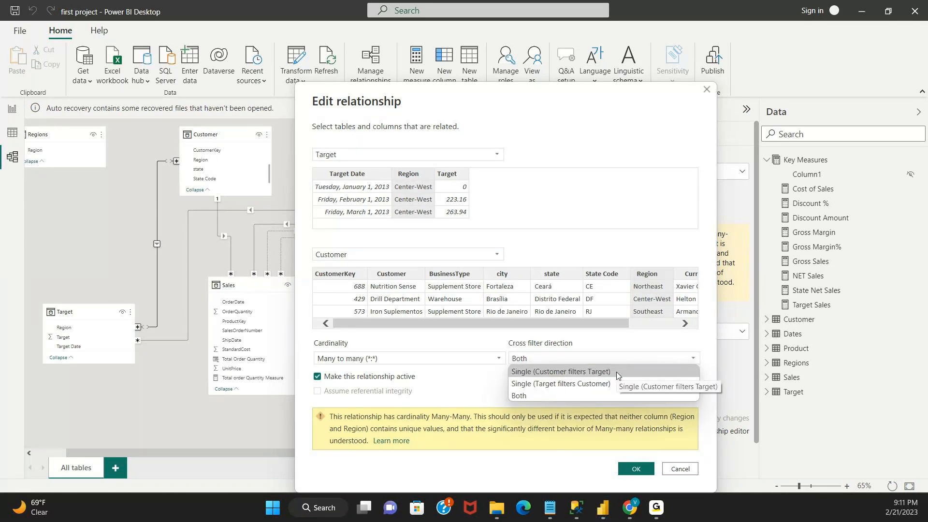
click(617, 372)
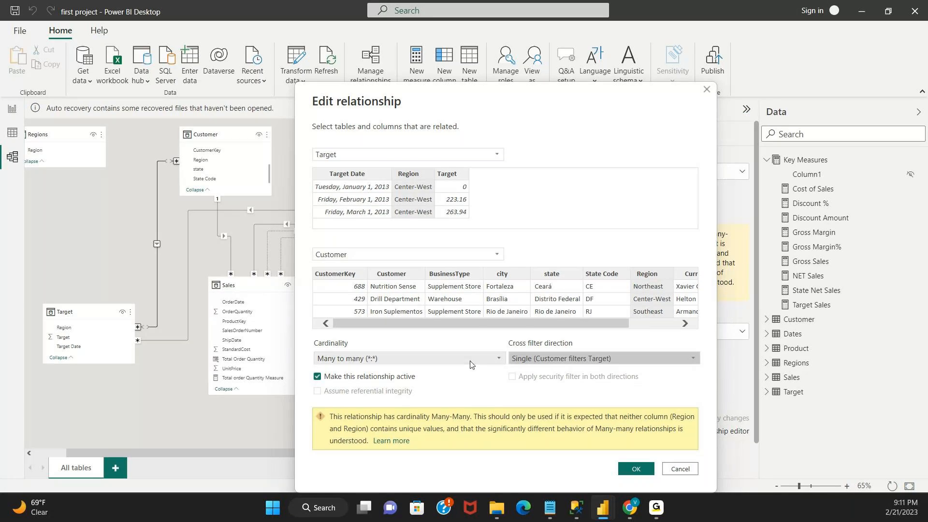
click(637, 470)
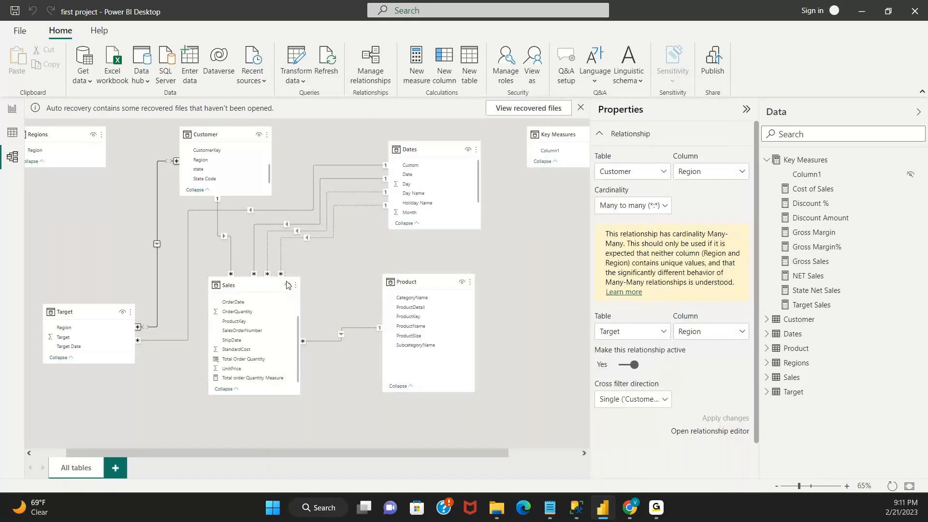
Examine the Target Sales values by region and state in the report matrix, and review the model relationships and the Sales table data.
click(12, 134)
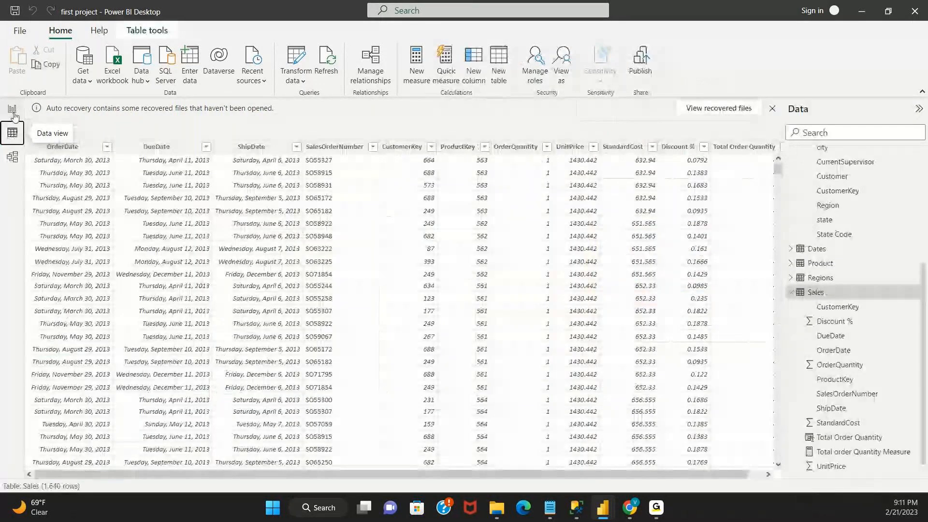
click(13, 110)
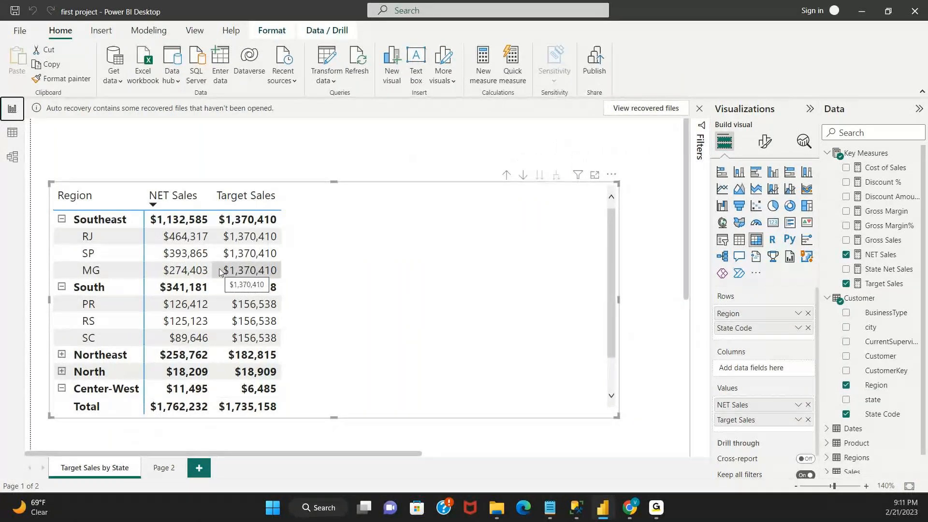
click(13, 157)
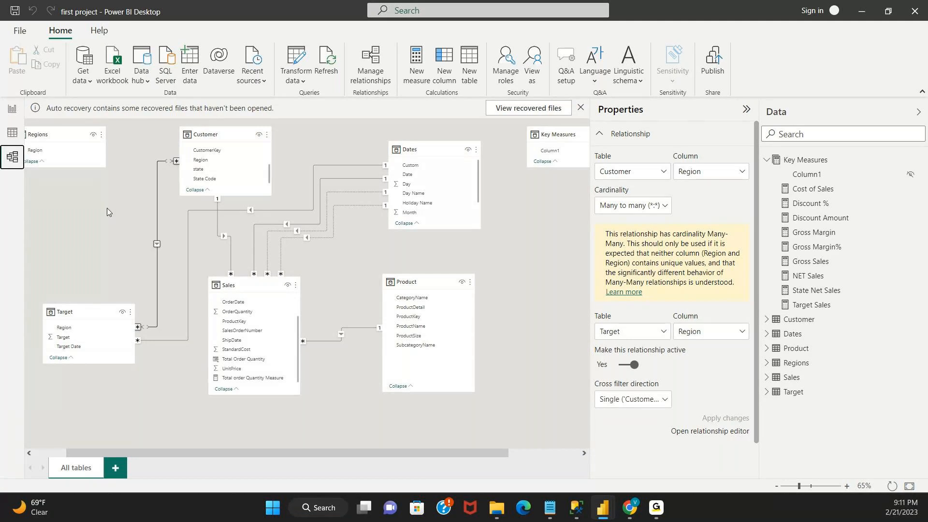
click(18, 136)
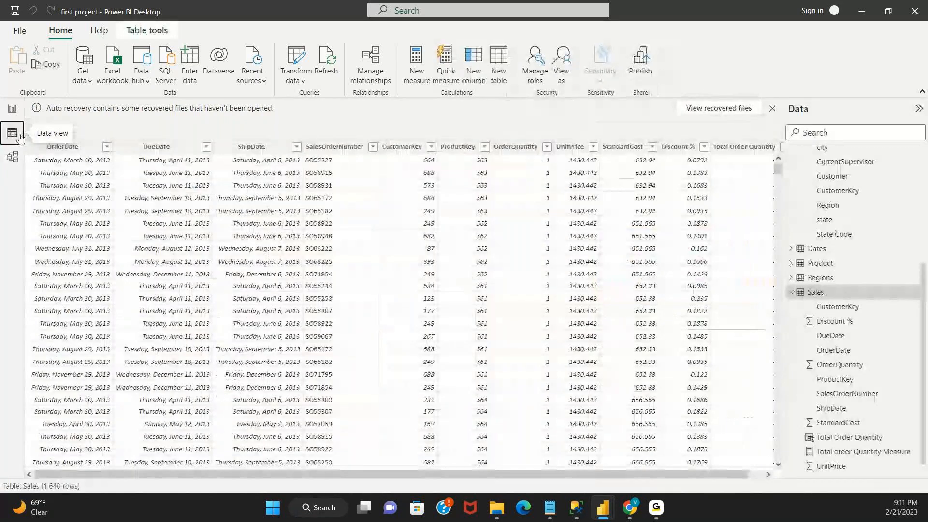
click(12, 158)
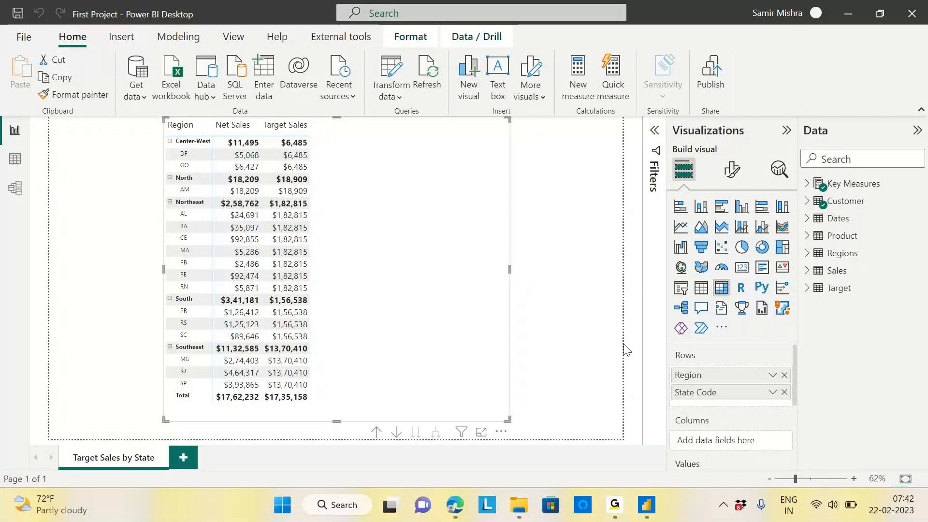
Move the sales matrix slightly to the left on the Target Sales by State page and deselect it.
drag(424, 269, 395, 274)
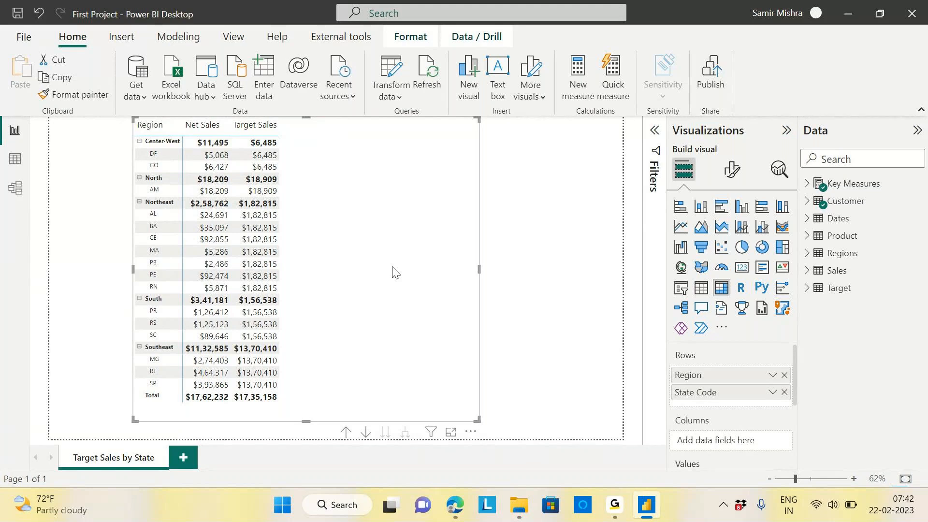
click(487, 260)
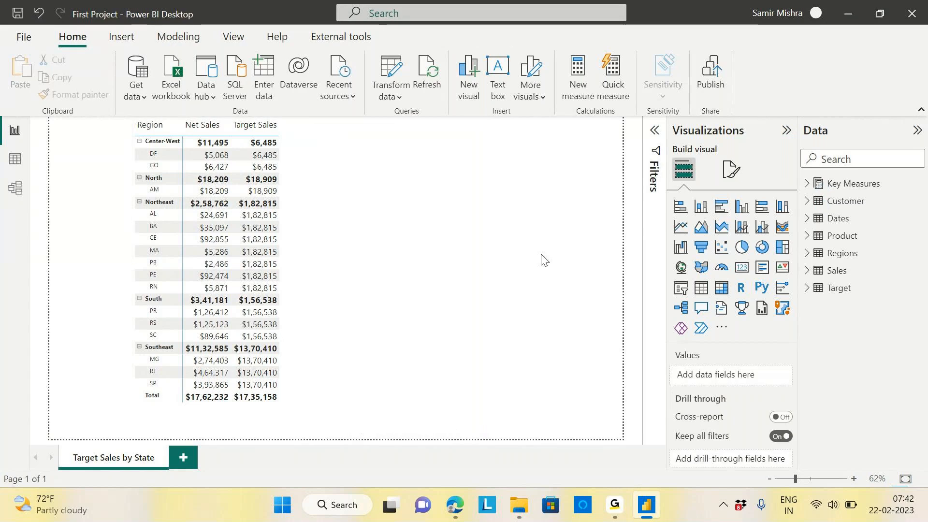
Open the Power BI file Realtionships from the Relationships folder.
click(520, 514)
click(183, 181)
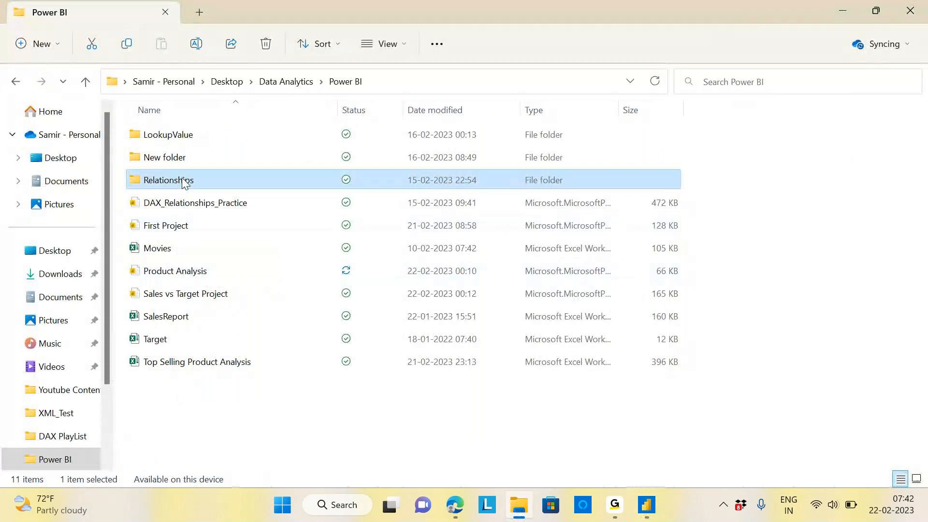
double_click(183, 181)
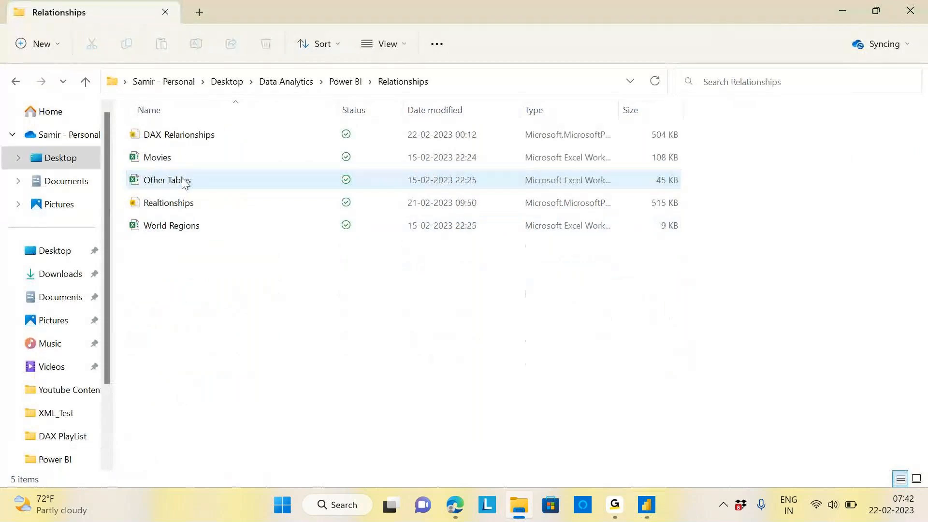
double_click(175, 207)
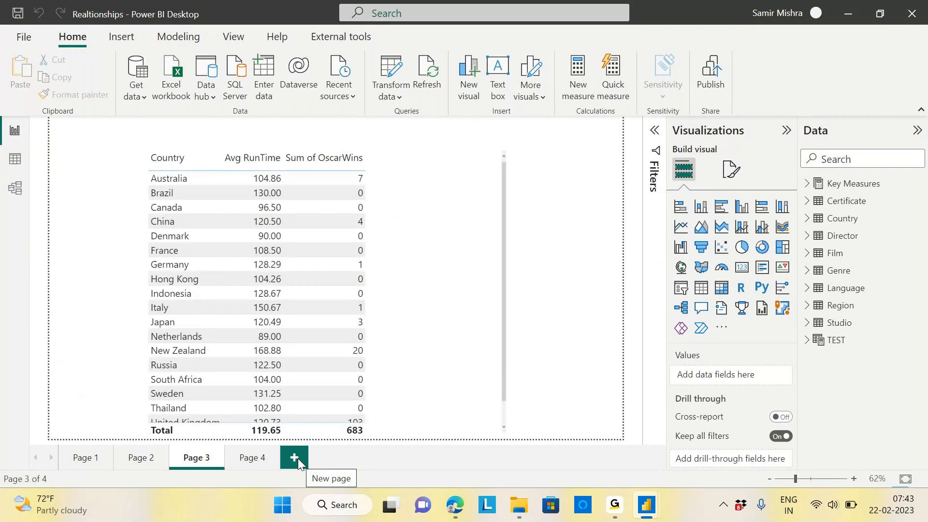
Insert a table visual on Page 4, enlarge it and add the Genre field from the Genre table.
click(252, 458)
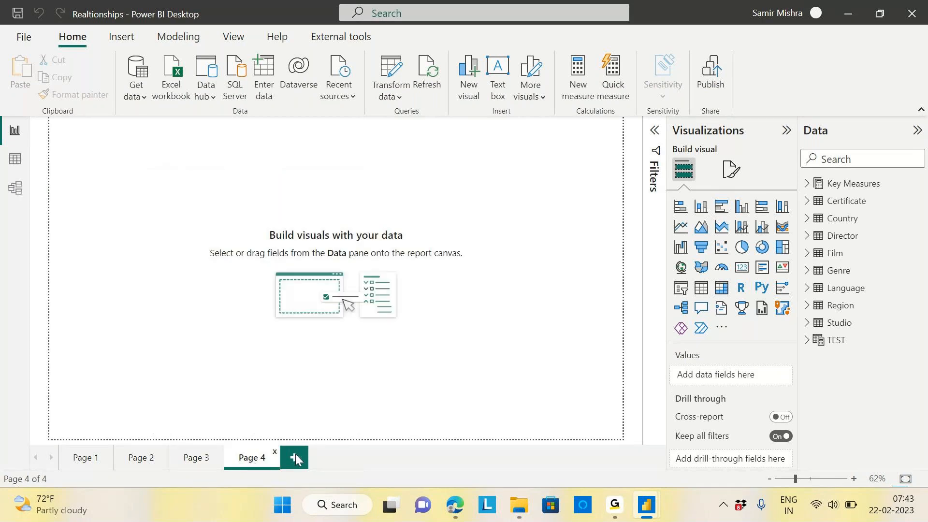
click(702, 289)
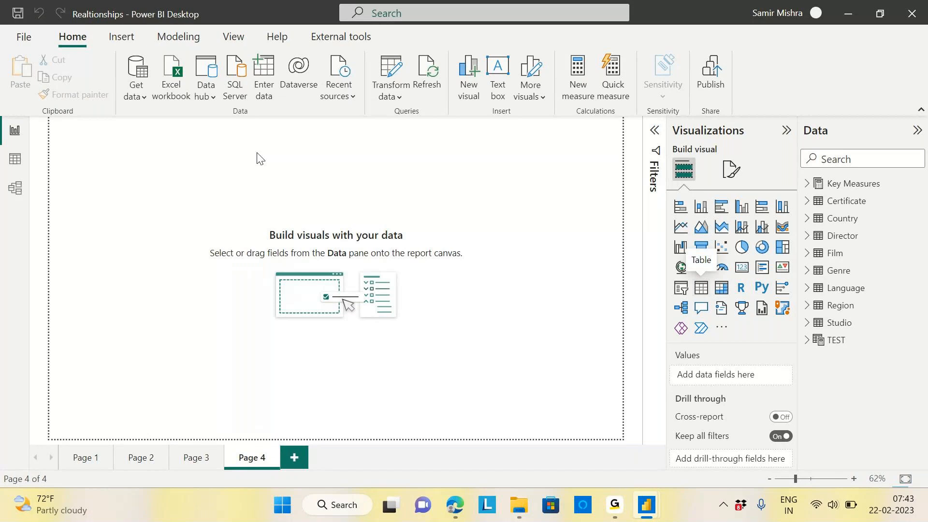
drag(274, 268, 463, 396)
drag(330, 311, 338, 311)
click(807, 271)
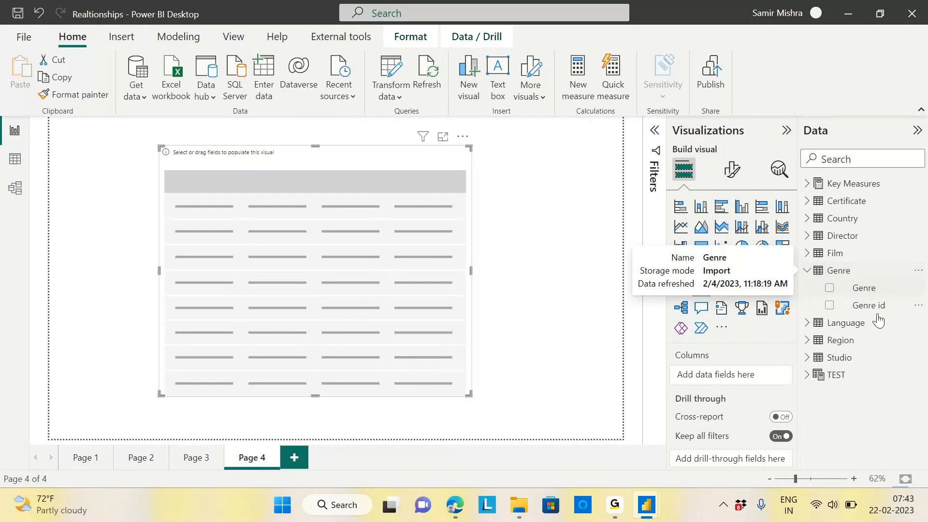
drag(858, 288, 349, 264)
Add the Total RunTime measure from Key Measures to the genre table and make the table slightly taller.
click(841, 183)
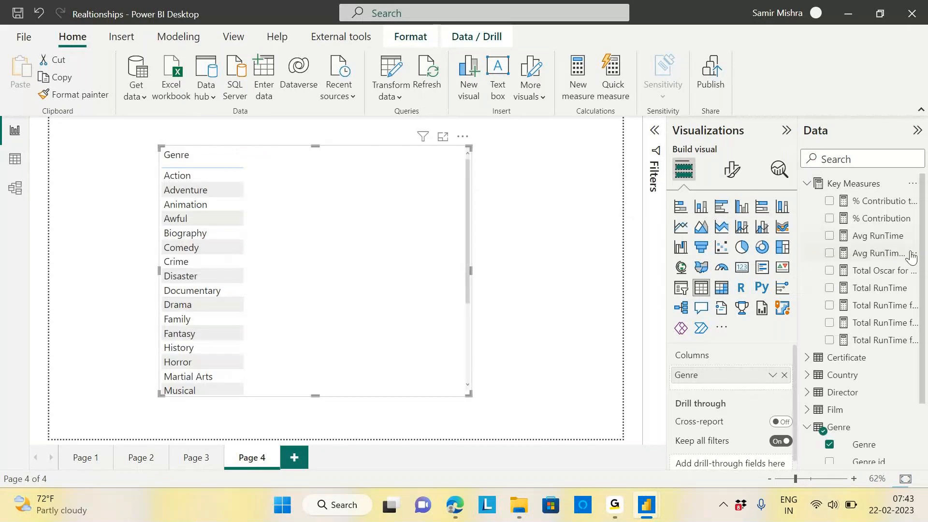
click(886, 291)
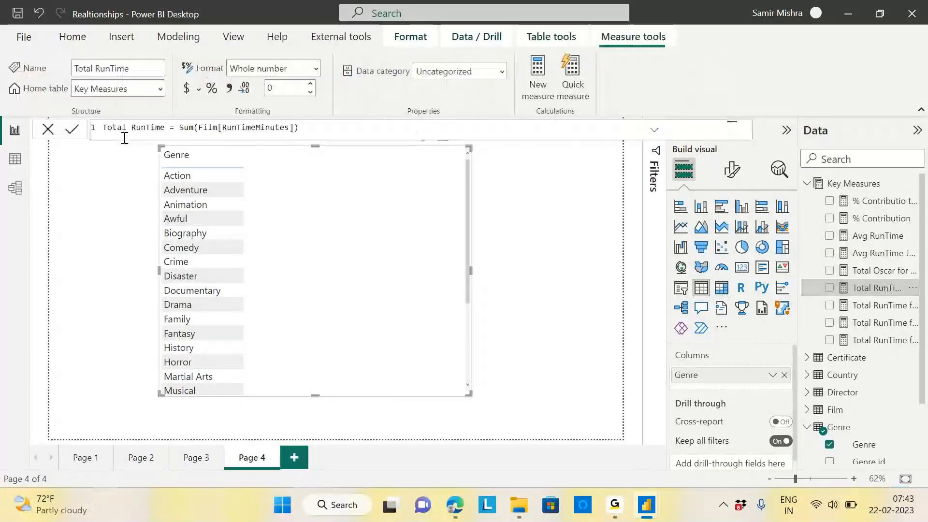
drag(887, 288, 348, 223)
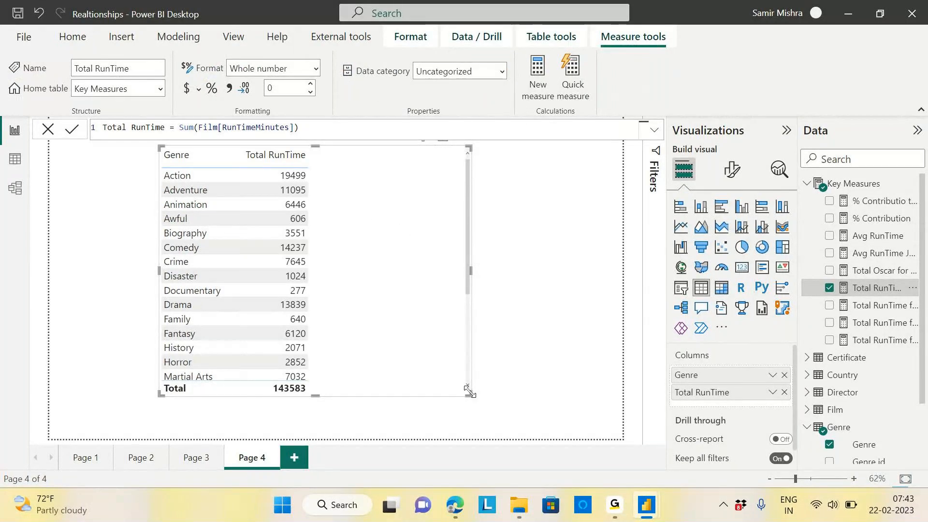
drag(468, 395, 465, 415)
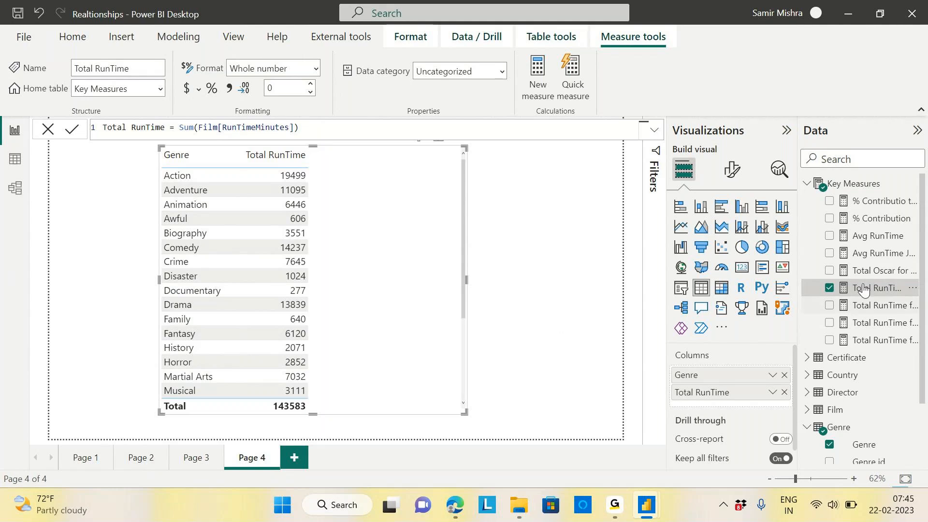
Review the formula of the % Contribution measure, particularly its Total RunTime for Comedy Gener denominator.
click(860, 218)
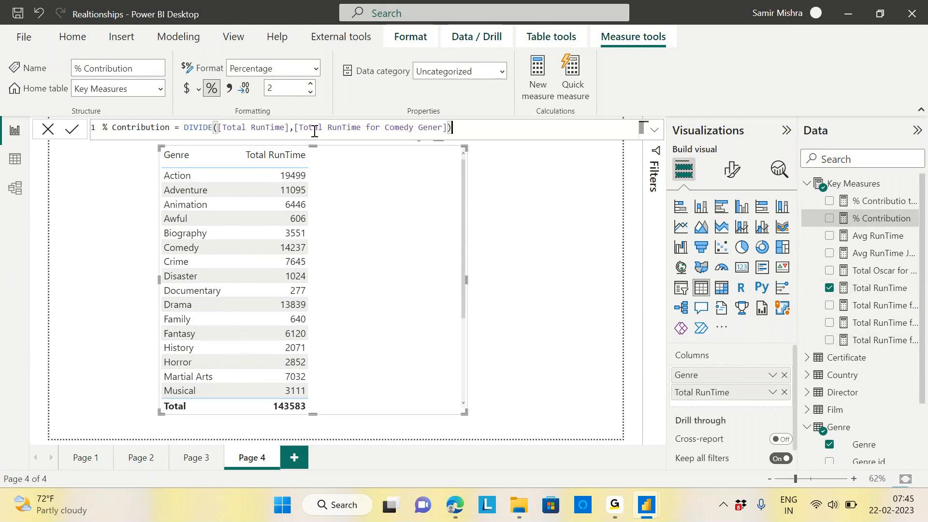
drag(301, 128, 443, 137)
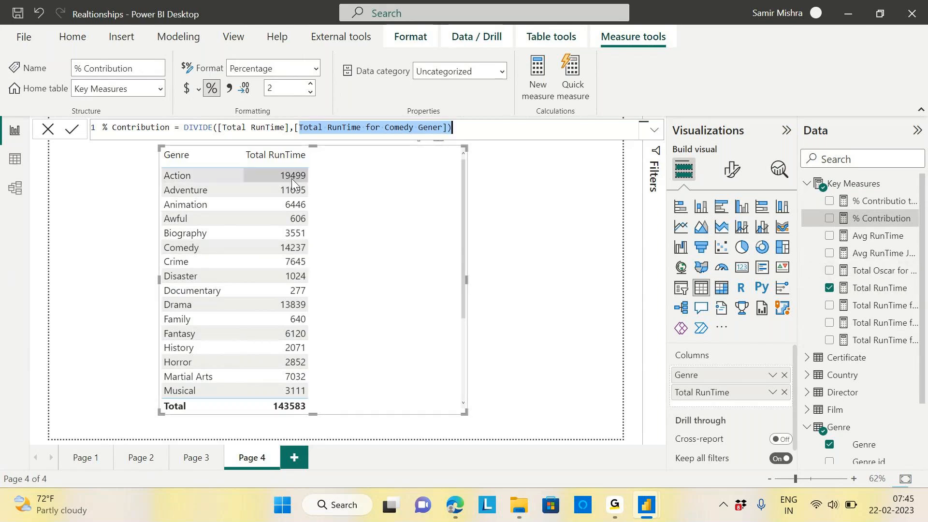
click(797, 241)
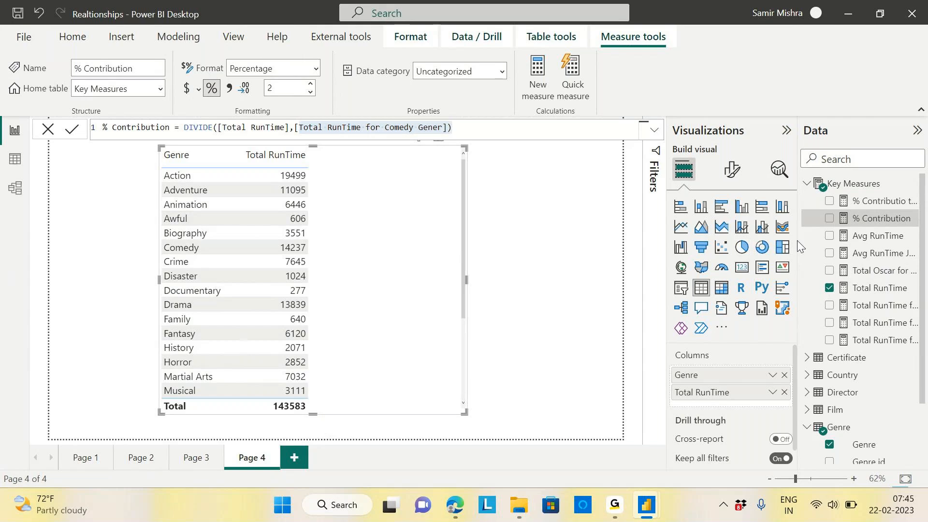
Widen the Data pane and start a new measure in Key Measures named Total RunTime Grand Total.
drag(797, 243, 747, 236)
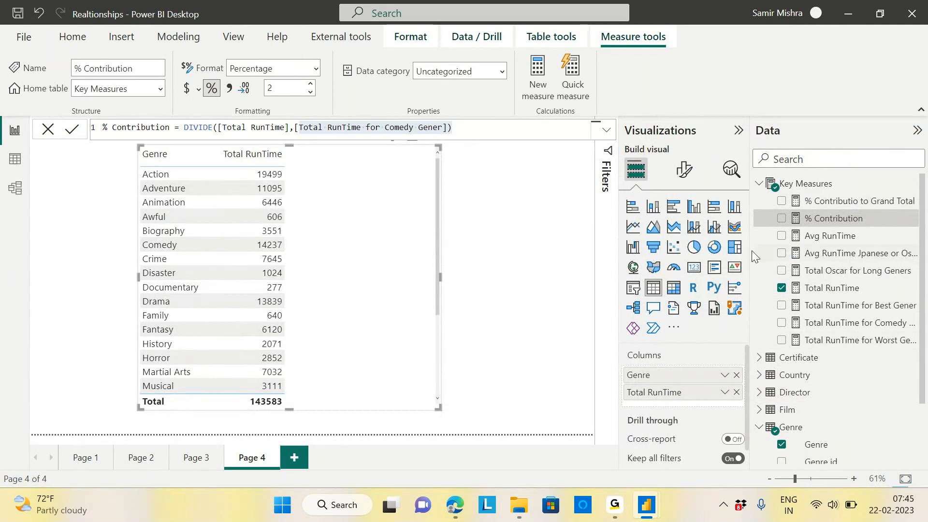
drag(751, 251, 783, 250)
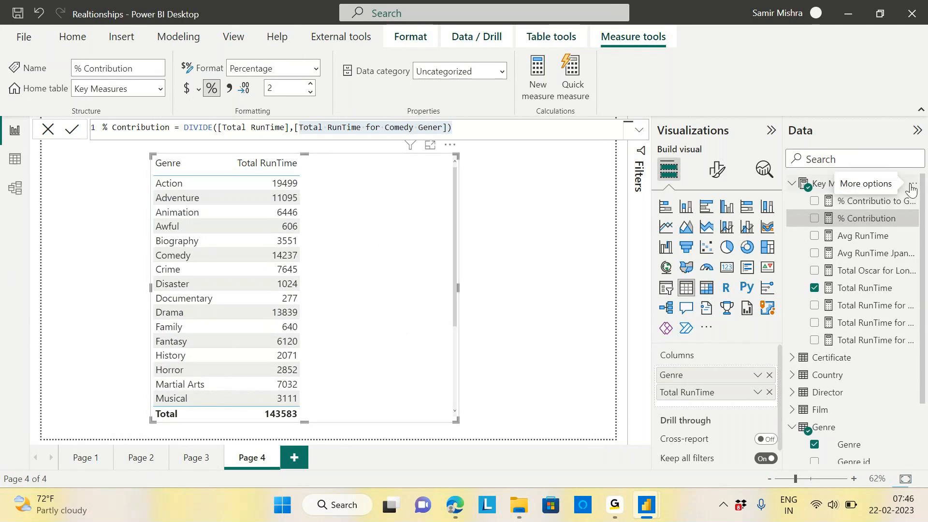
click(913, 183)
click(518, 204)
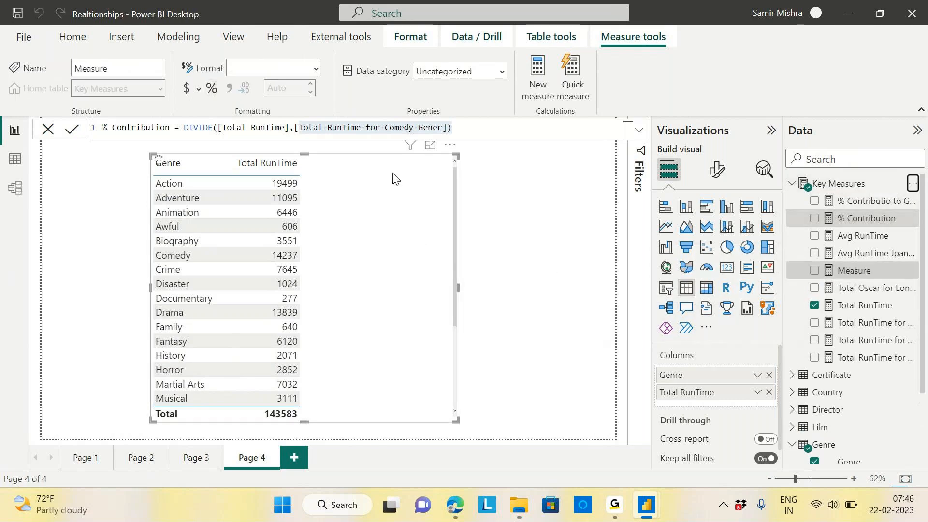
text(Total )
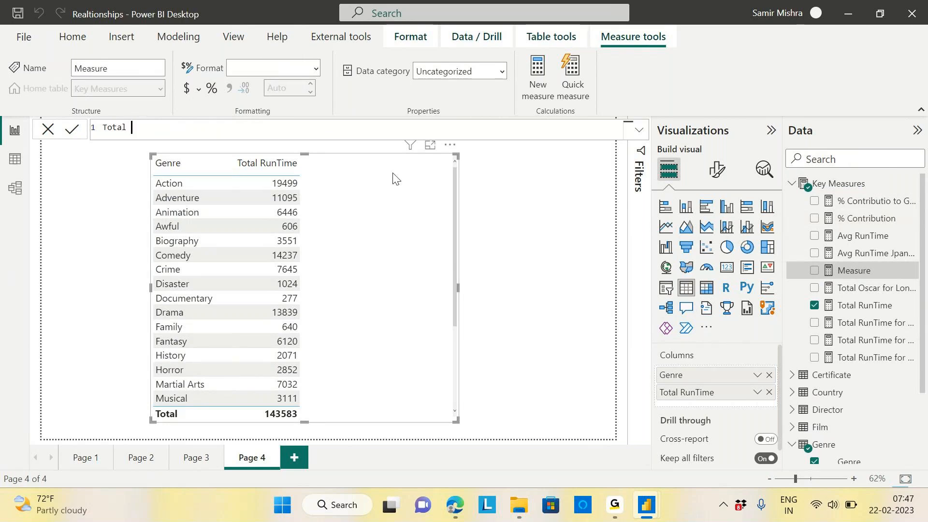
text(RunTime Grand Total=)
key(shift+Return)
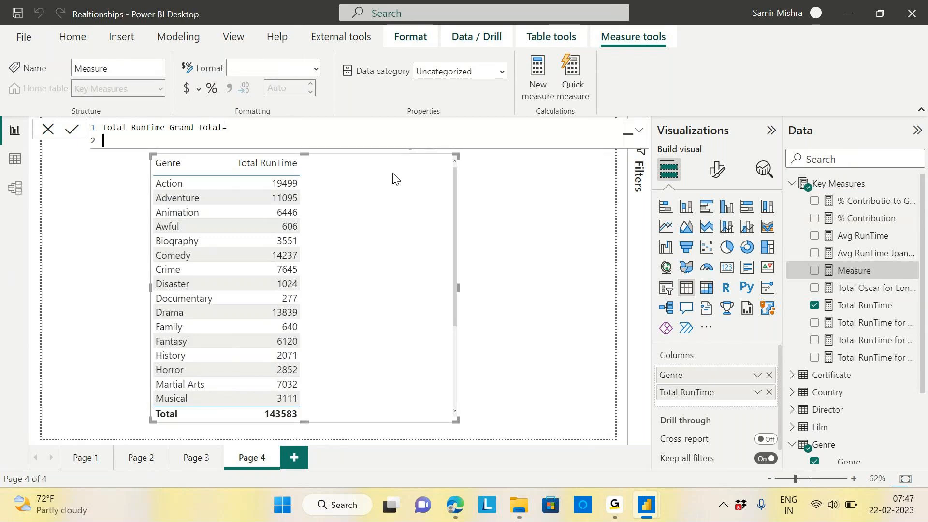
Enter a CALCULATE expression over [Total RunTime] as the measure's formula, leaving the filter argument empty, and commit it.
text(cal)
key(Tab)
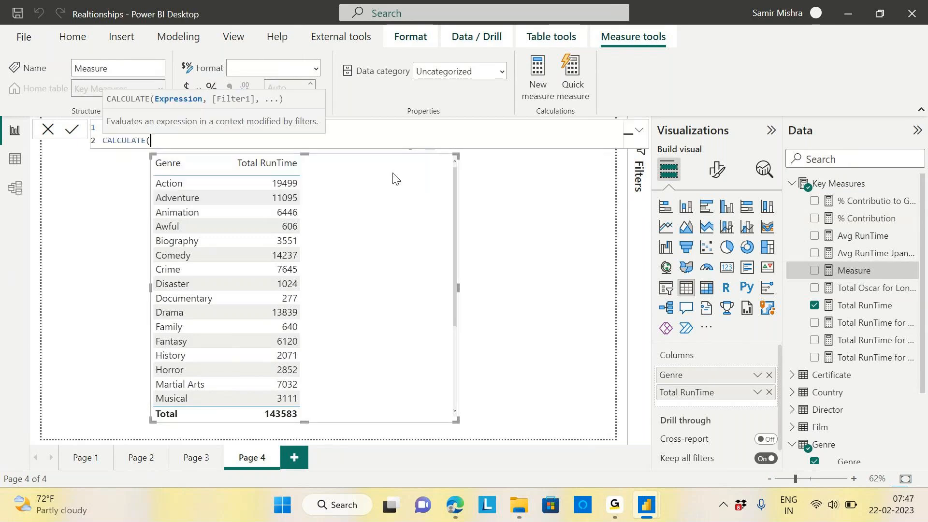
key(shift+Return)
text([to)
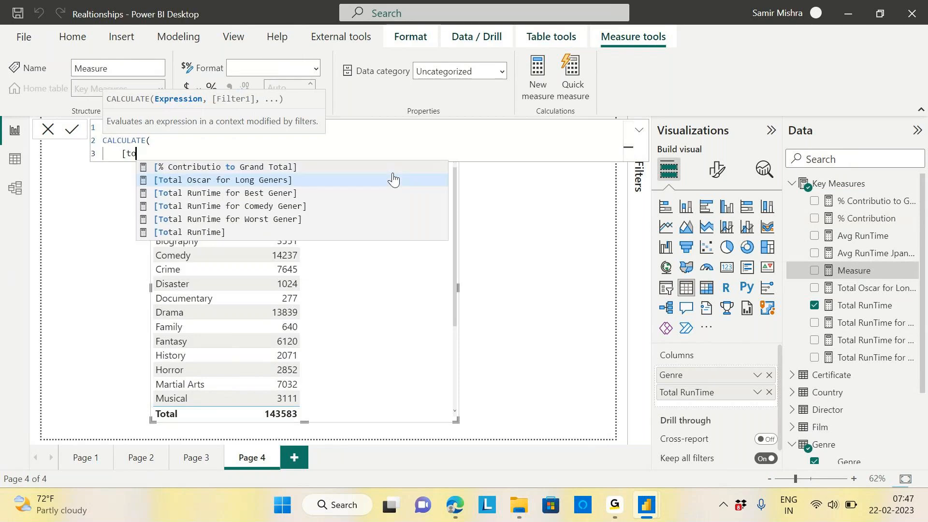
click(222, 233)
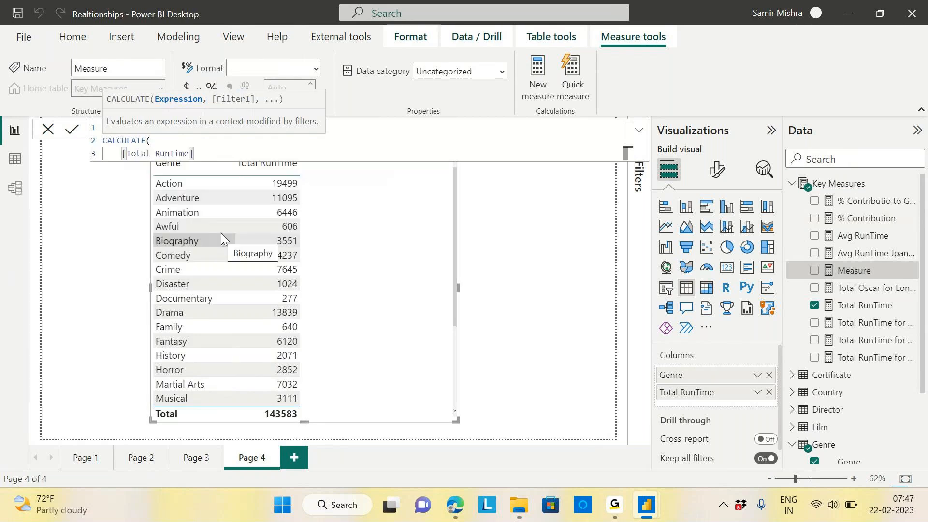
text(,)
key(shift+Return)
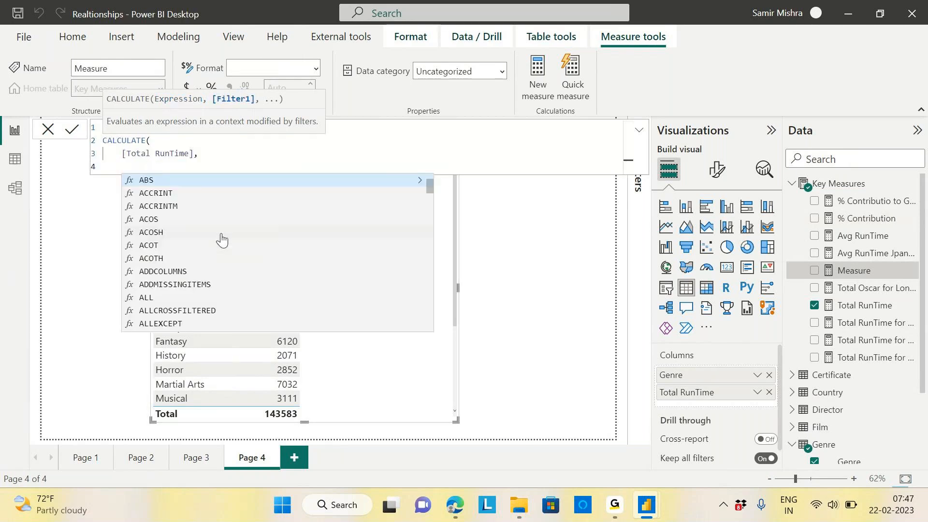
key(Escape)
text())
key(Return)
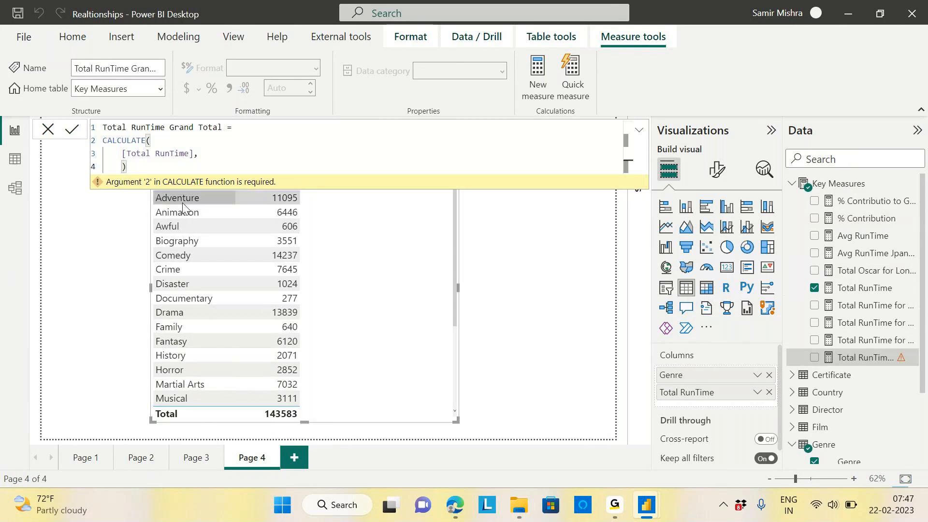
Make the genre table slightly smaller and shift it on the page so its header sits below the expanded formula.
scroll(414, 255, up, 1)
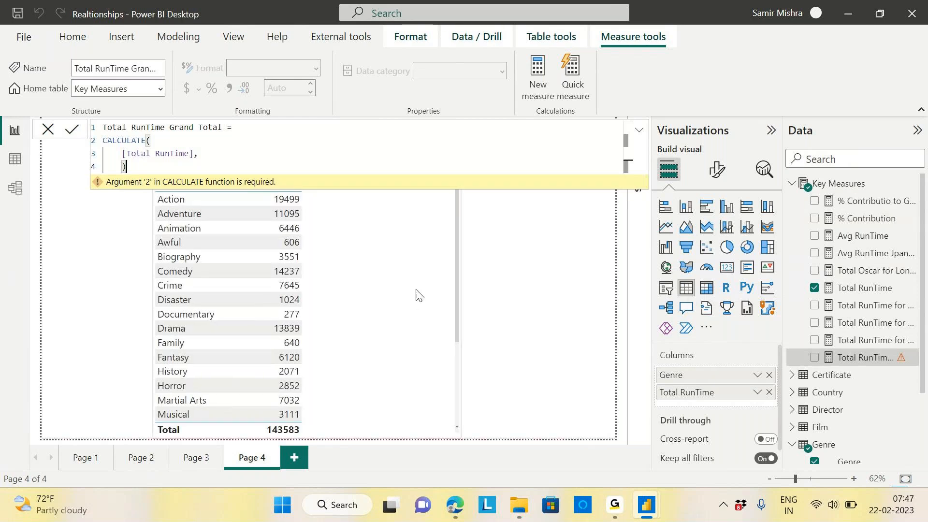
click(418, 317)
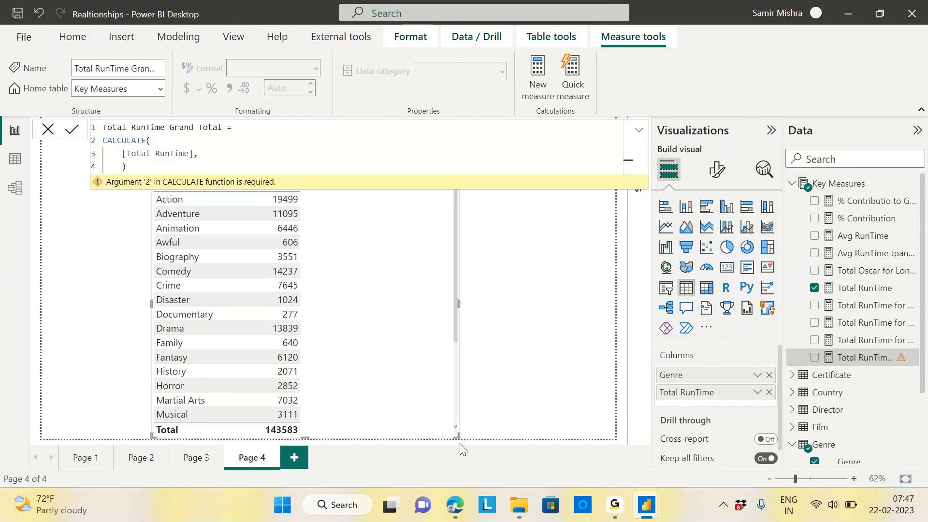
drag(458, 434, 448, 420)
drag(377, 363, 395, 377)
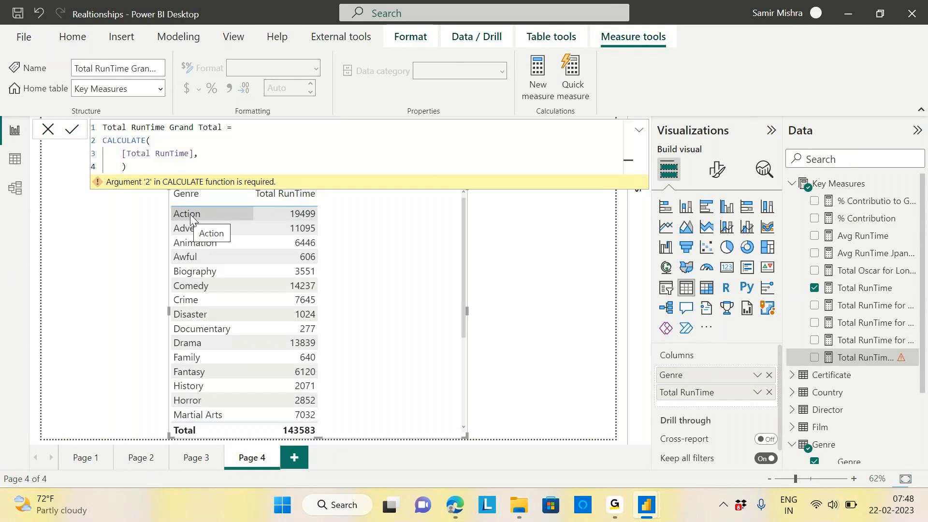
Add REMOVEFILTERS(Genre[Genre]) as the CALCULATE filter in the Total RunTime Grand Total measure and commit the formula.
click(207, 155)
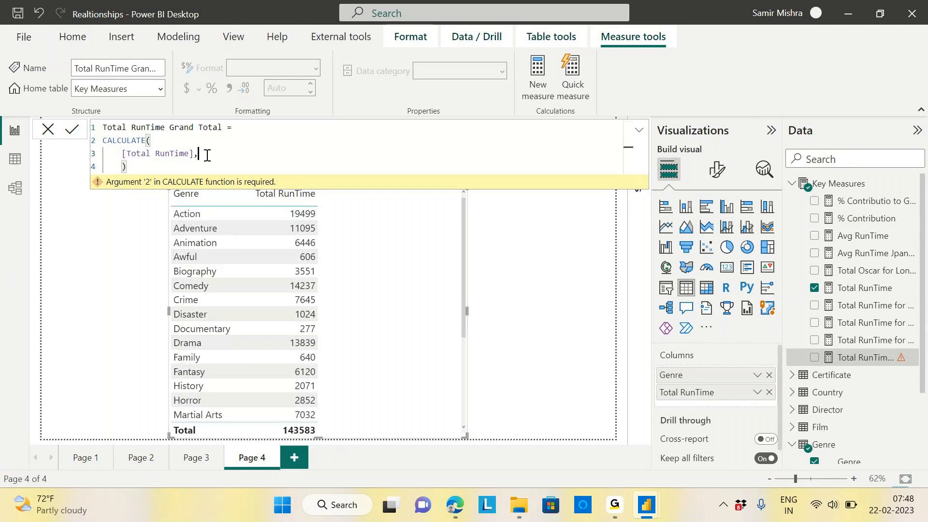
key(shift+Return)
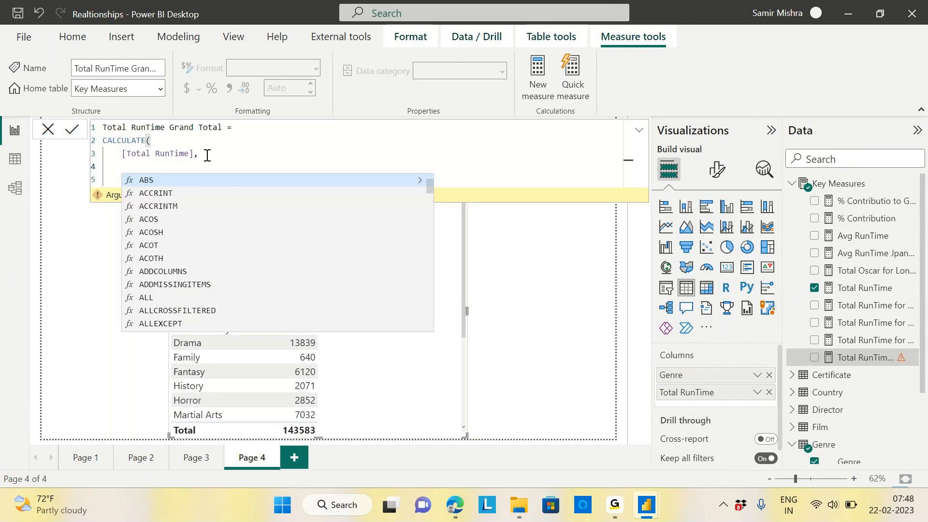
text(remov)
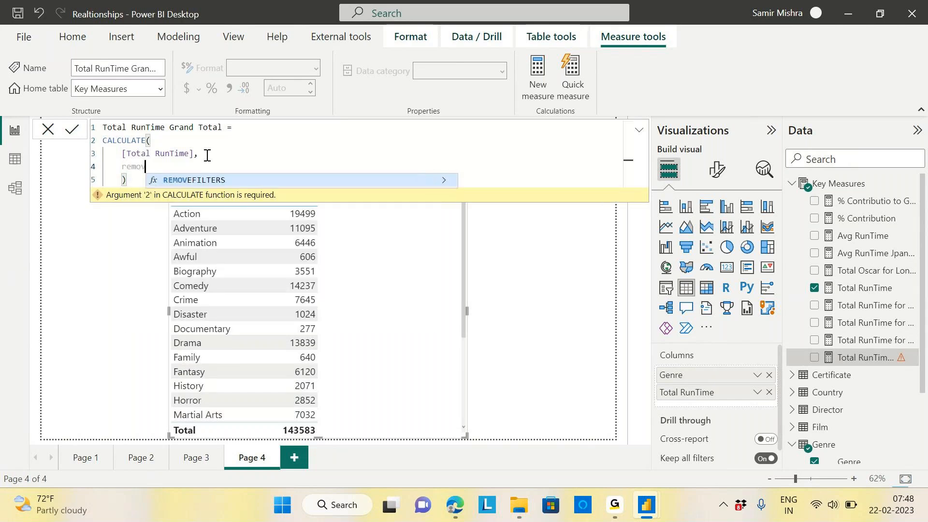
click(216, 182)
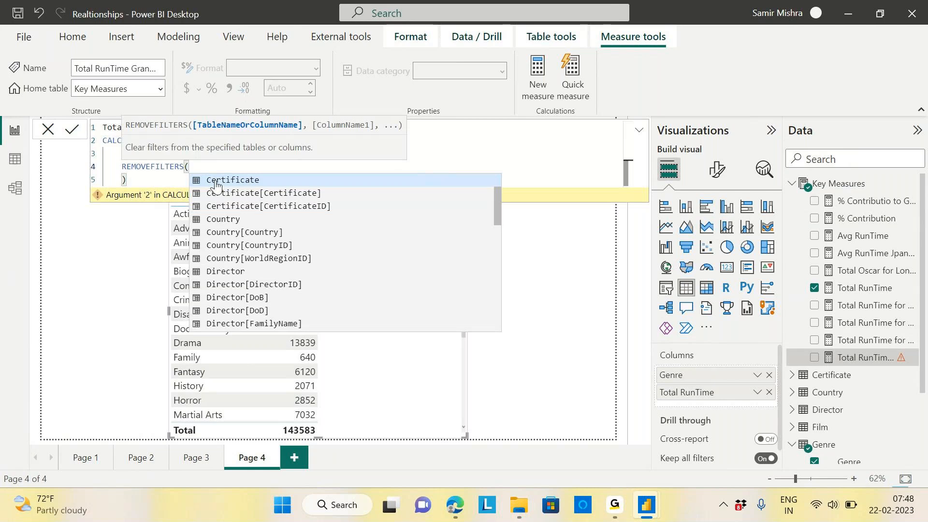
text(gen)
click(272, 220)
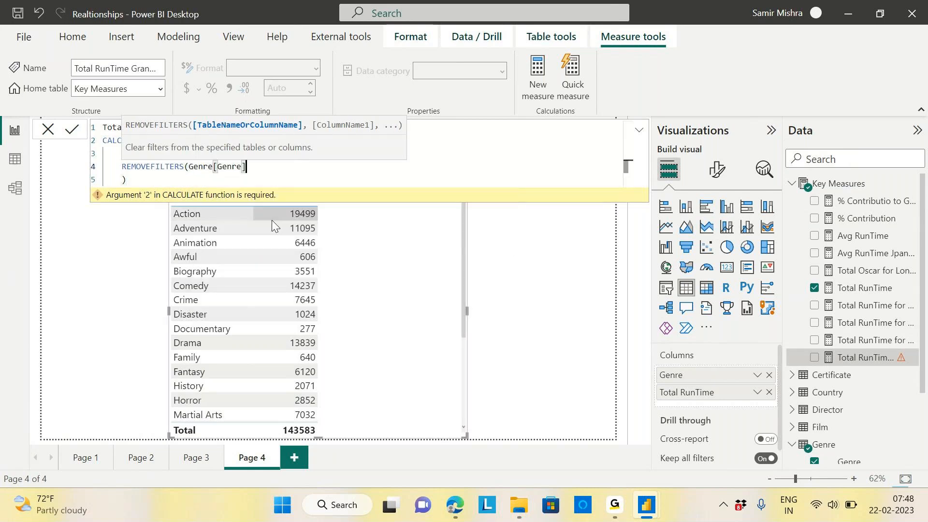
text())
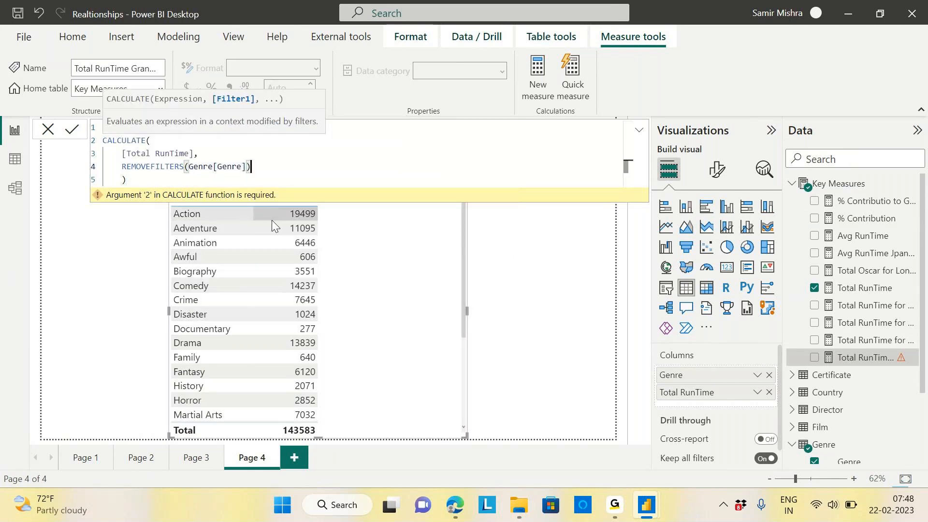
click(159, 178)
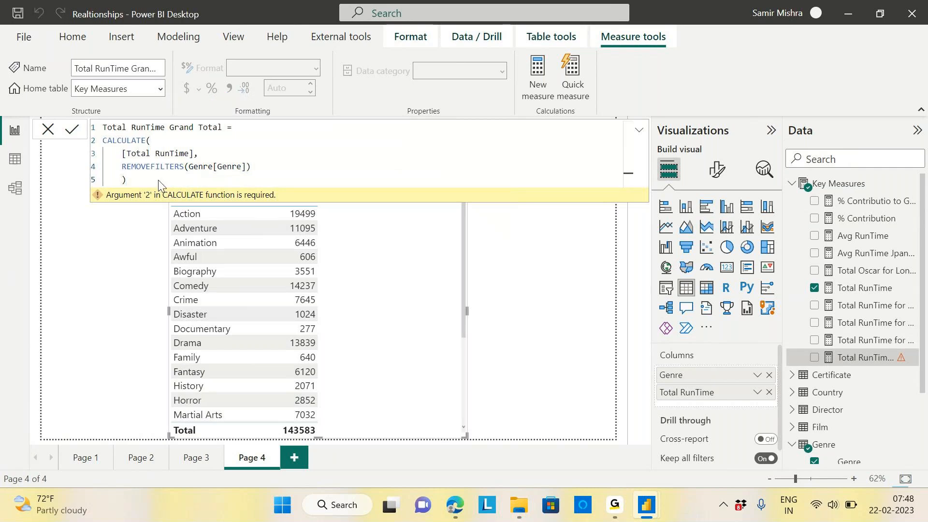
key(Return)
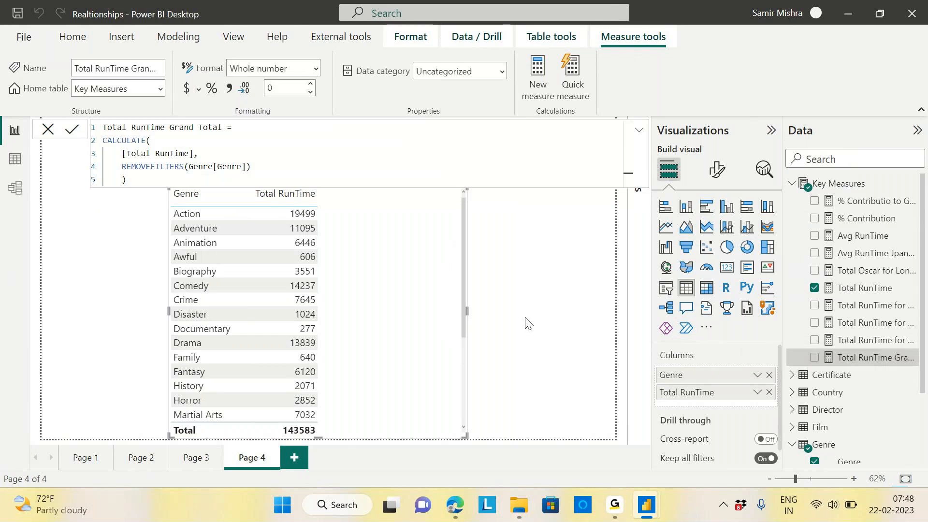
Add the Total RunTime Grand Total measure to the genre table and highlight REMOVEFILTERS in its formula.
drag(875, 358, 411, 276)
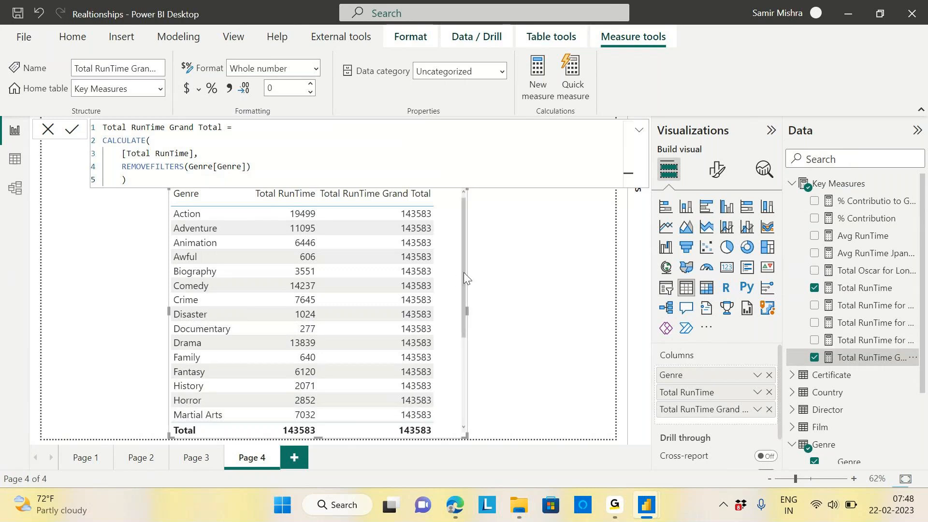
drag(464, 272, 398, 234)
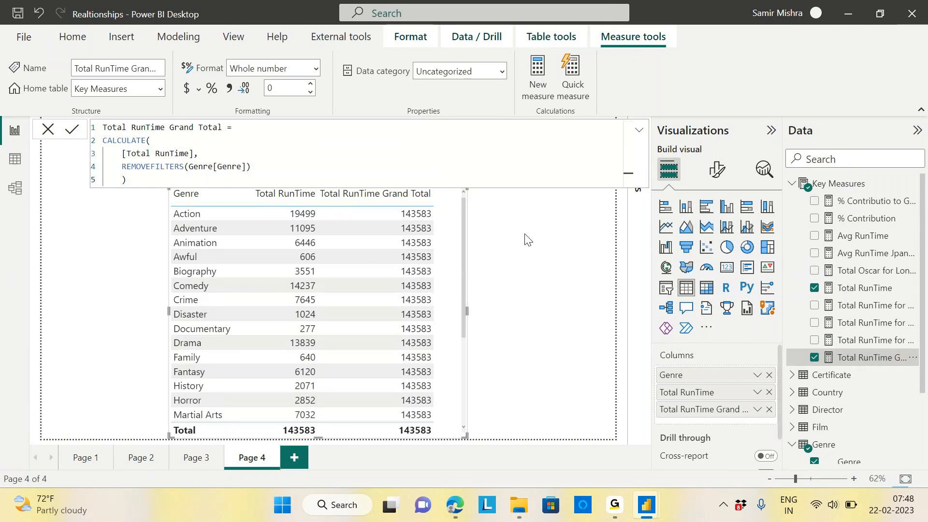
drag(122, 167, 184, 169)
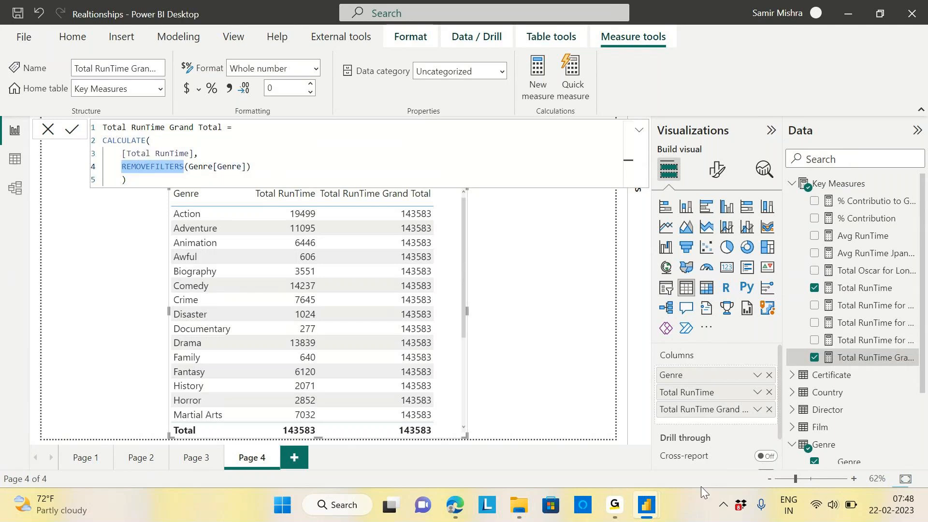
Switch to the First Project report and reposition the region matrix on the page to compare Net Sales with Target Sales.
mouse_move(648, 506)
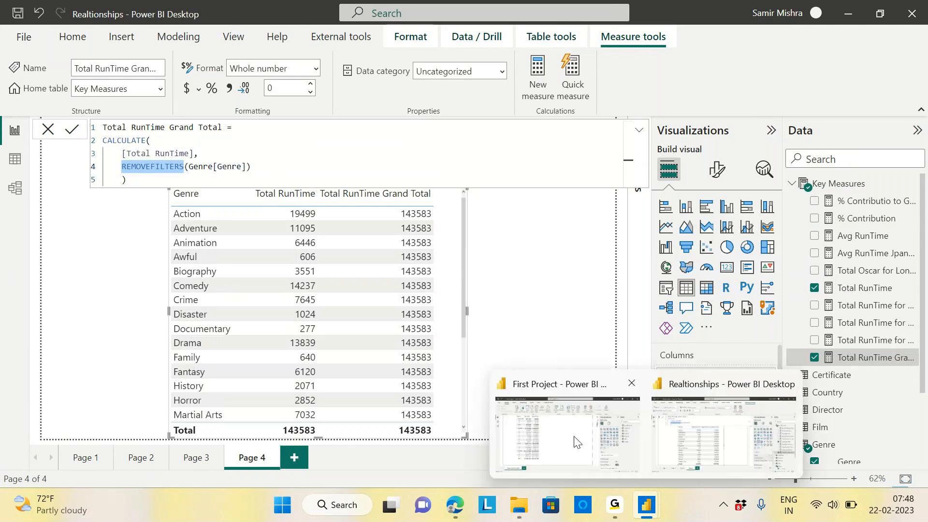
click(576, 464)
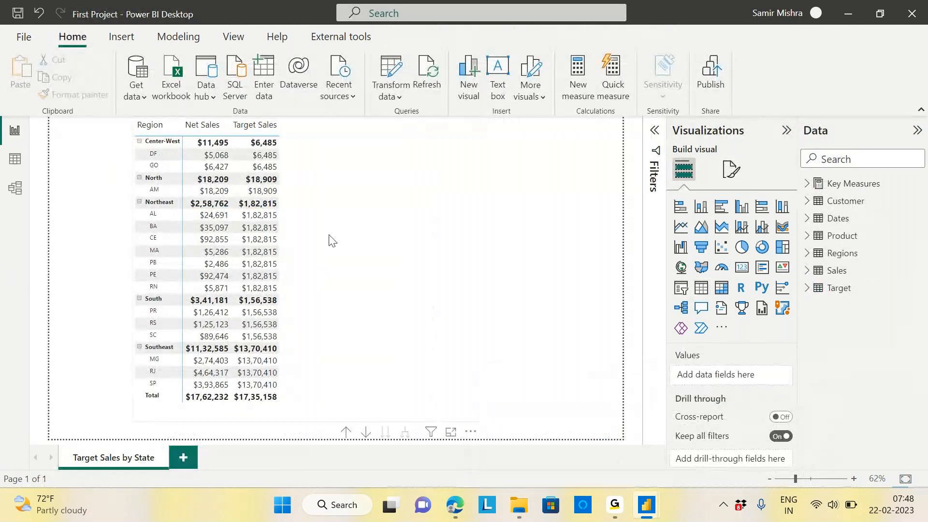
drag(331, 240, 357, 246)
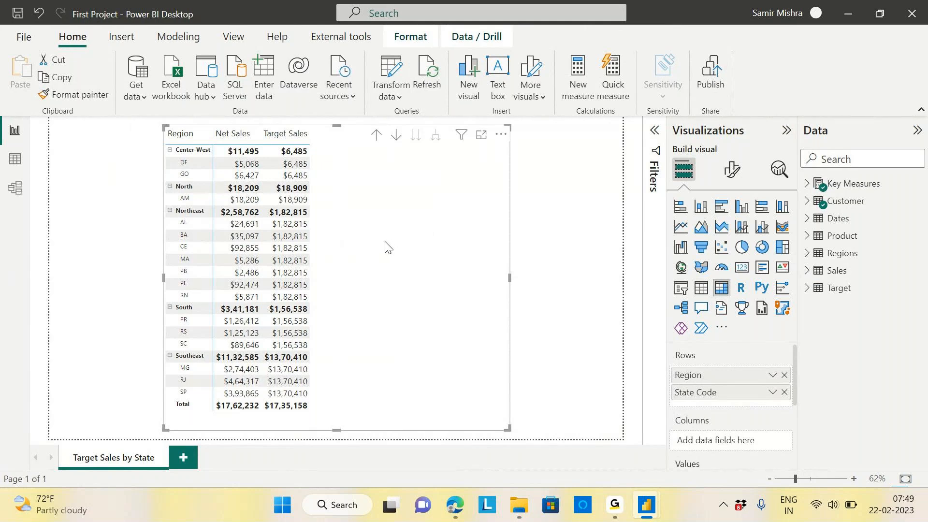
drag(478, 288, 390, 293)
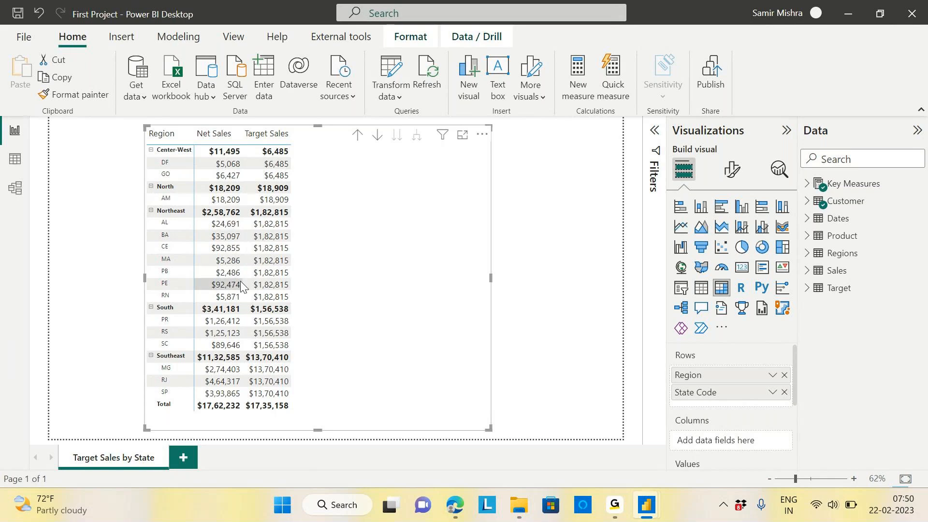
mouse_move(215, 224)
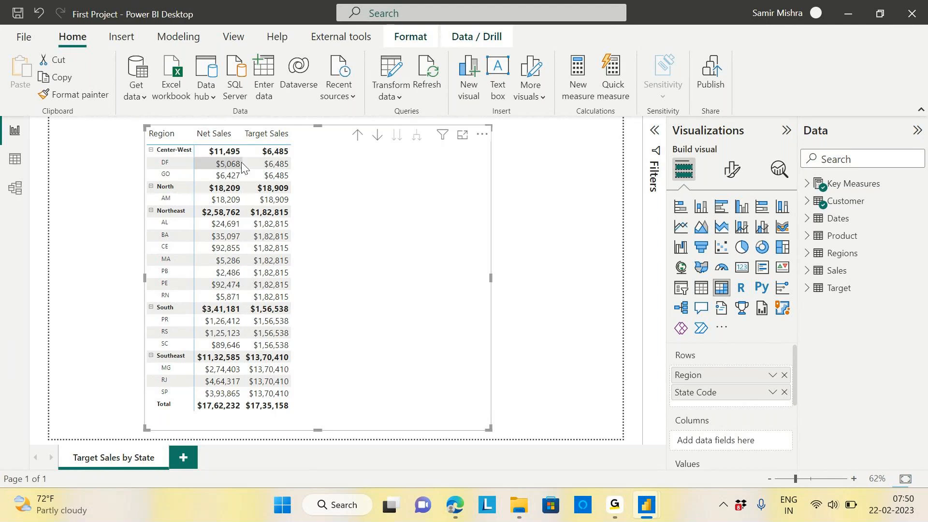
mouse_move(227, 169)
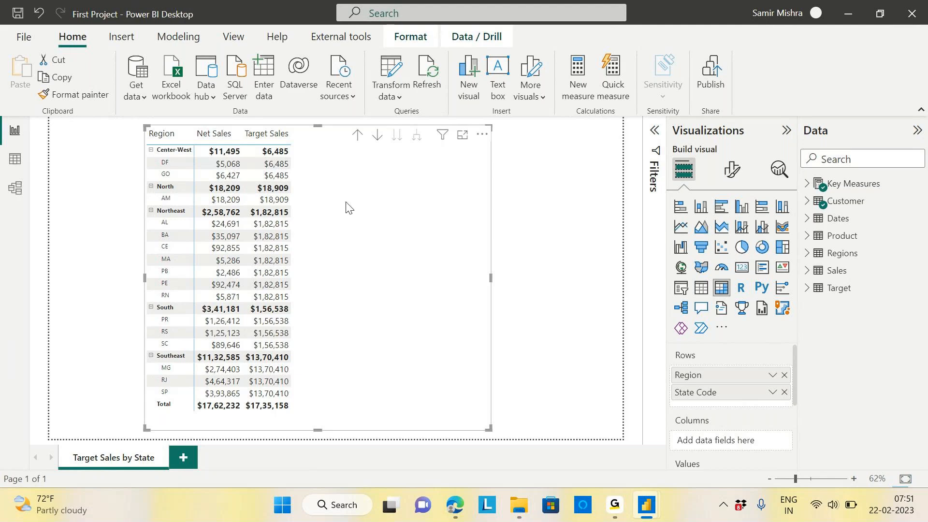
Create a new measure in the Key Measures table and name it Target Sales by State.
click(808, 186)
click(919, 185)
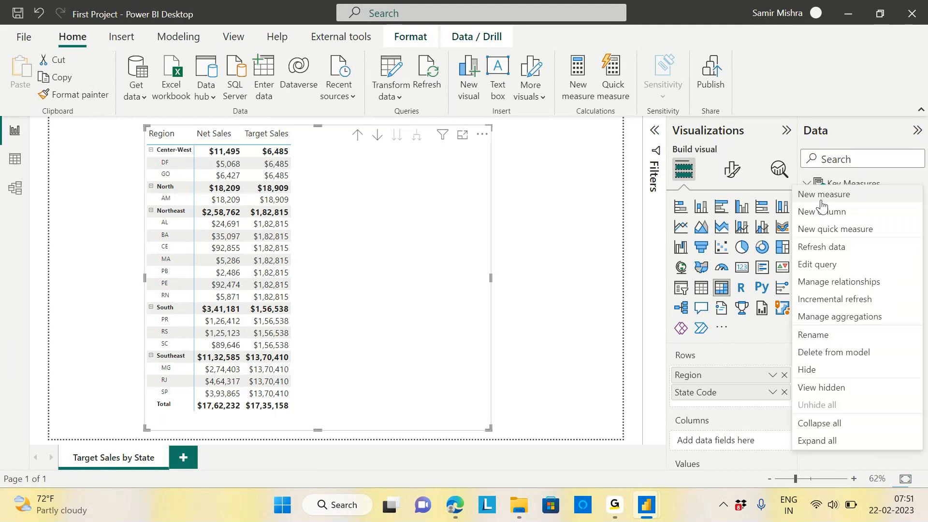
click(825, 196)
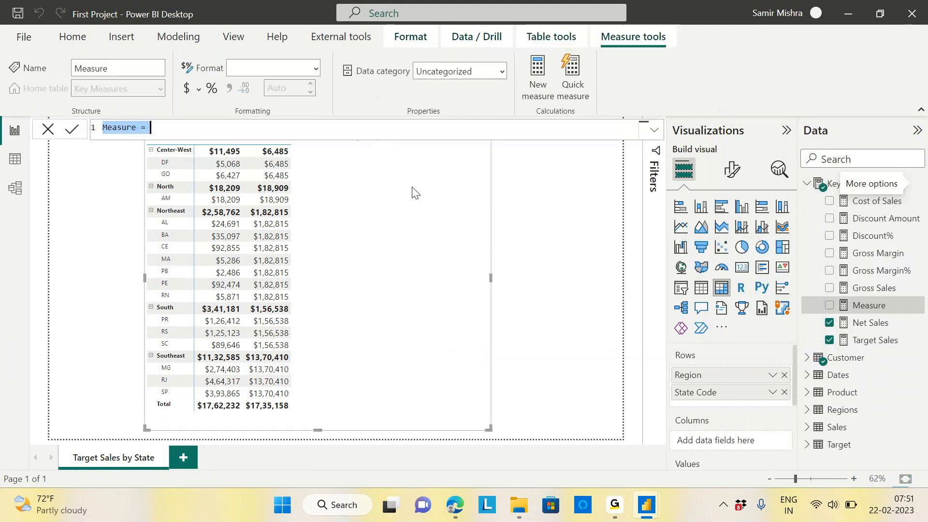
click(315, 133)
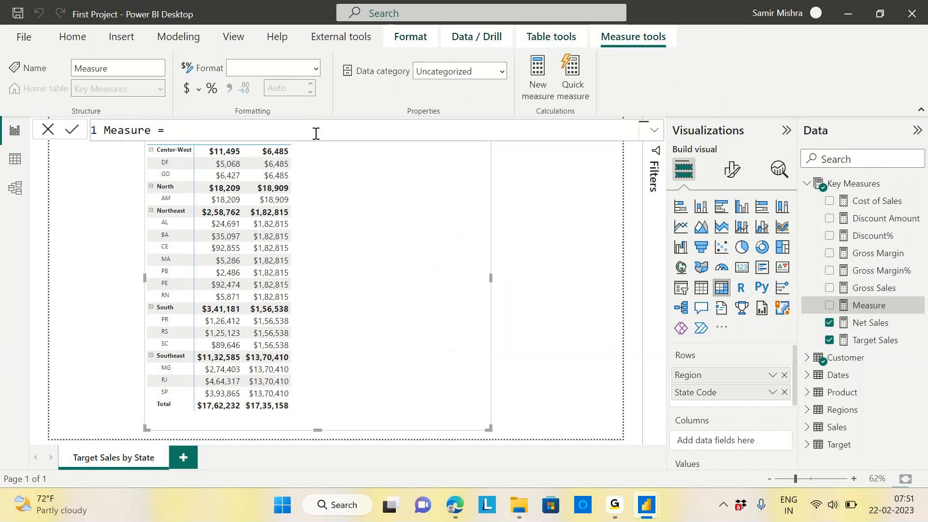
key(BackSpace)
key(BackSpace)
key(BackSpace)
key(BackSpace)
key(BackSpace)
key(BackSpace)
key(BackSpace)
key(BackSpace)
key(BackSpace)
key(BackSpace)
text(Target Sales by State=)
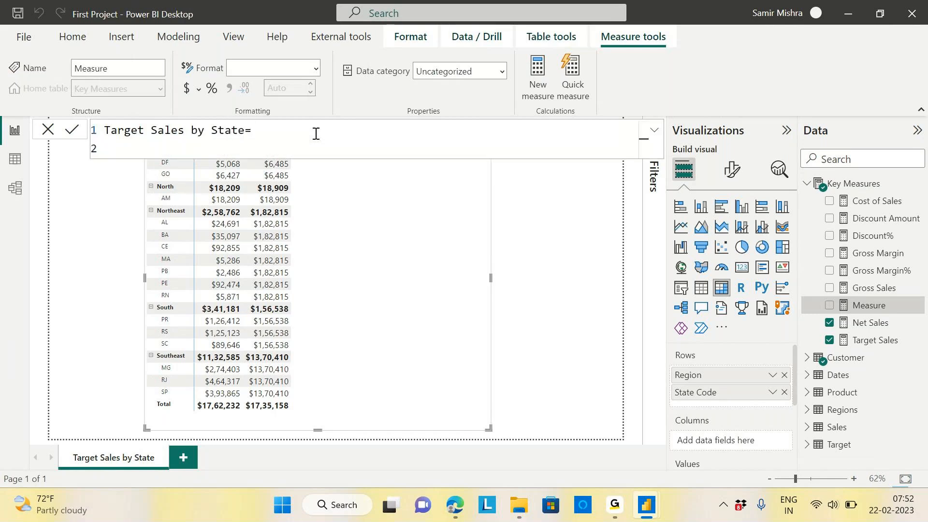
Start the Target Sales by State formula with CALCULATE, using [Net Sales] as its expression.
text(ca)
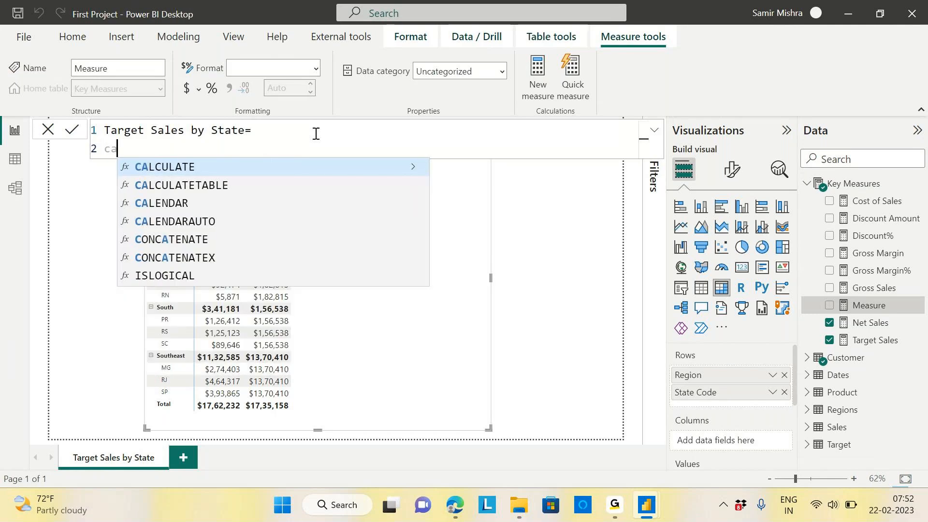
key(Tab)
key(shift+Return)
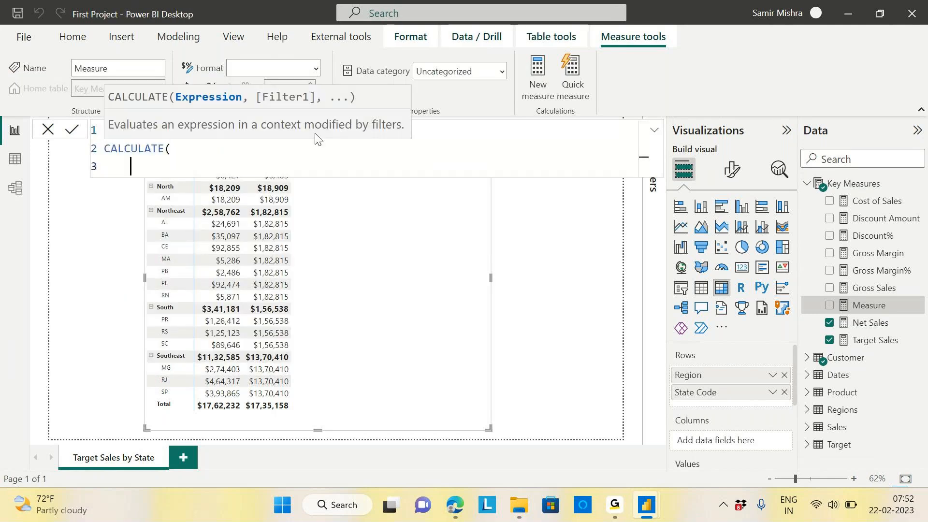
text([net)
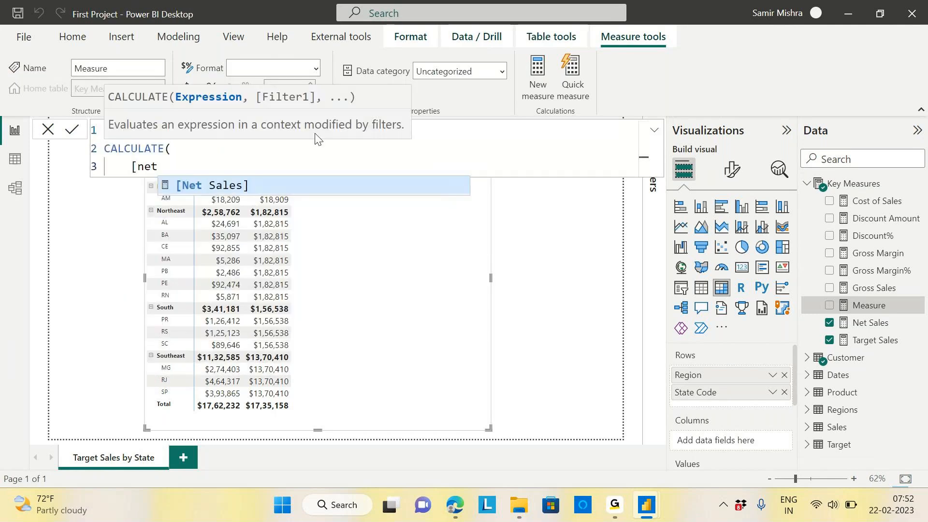
key(Tab)
text(,)
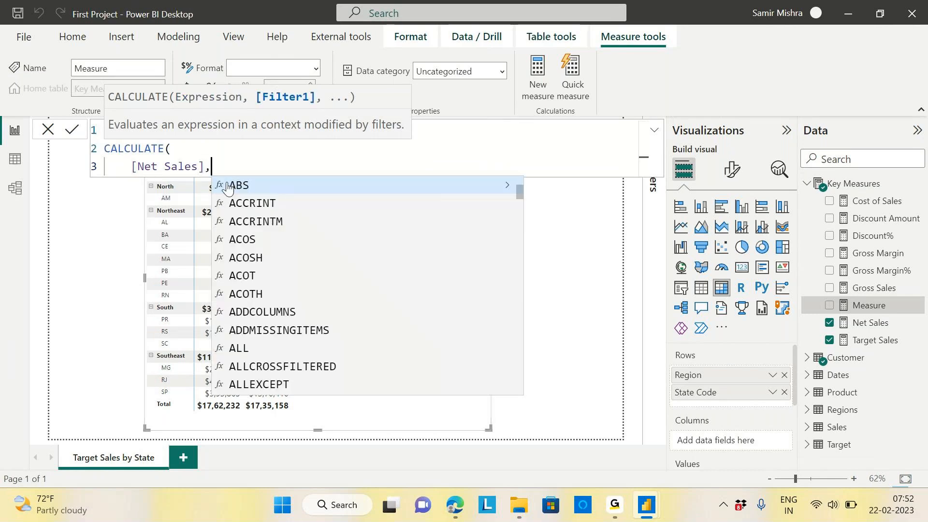
Add REMOVEFILTERS(Customer[State Code]) as the CALCULATE filter, close the formula and commit the measure.
key(shift+Return)
text(remov)
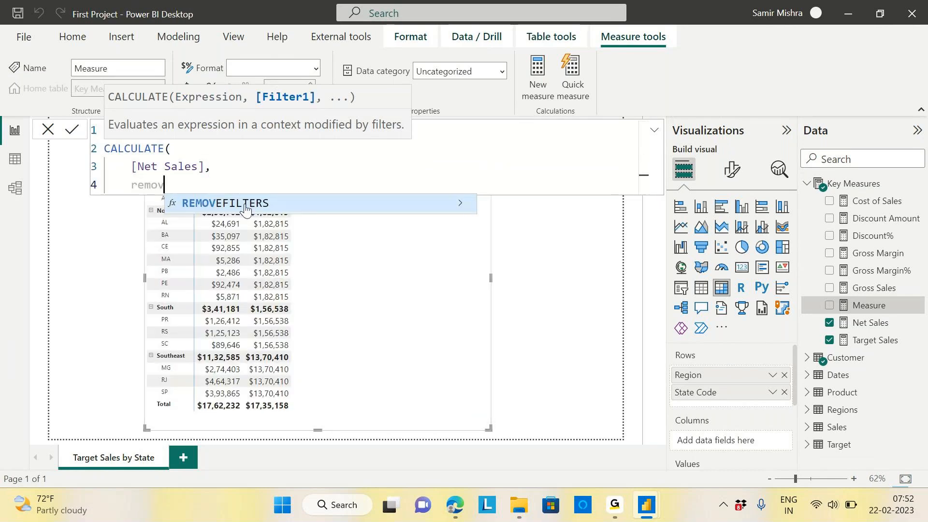
click(251, 204)
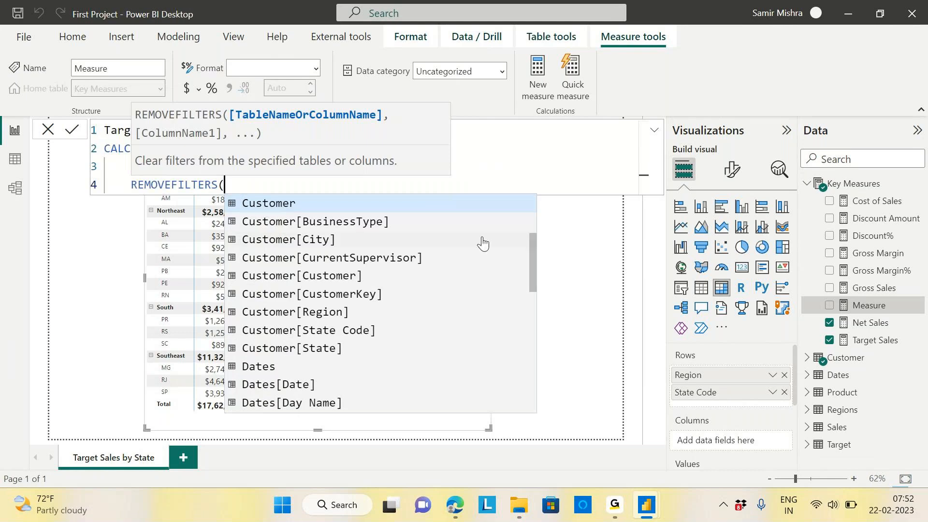
text(sta)
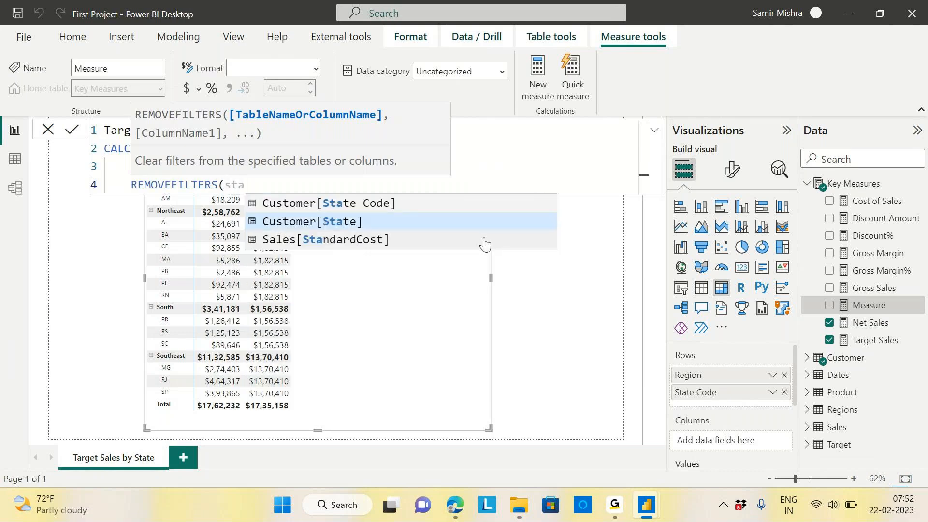
click(370, 205)
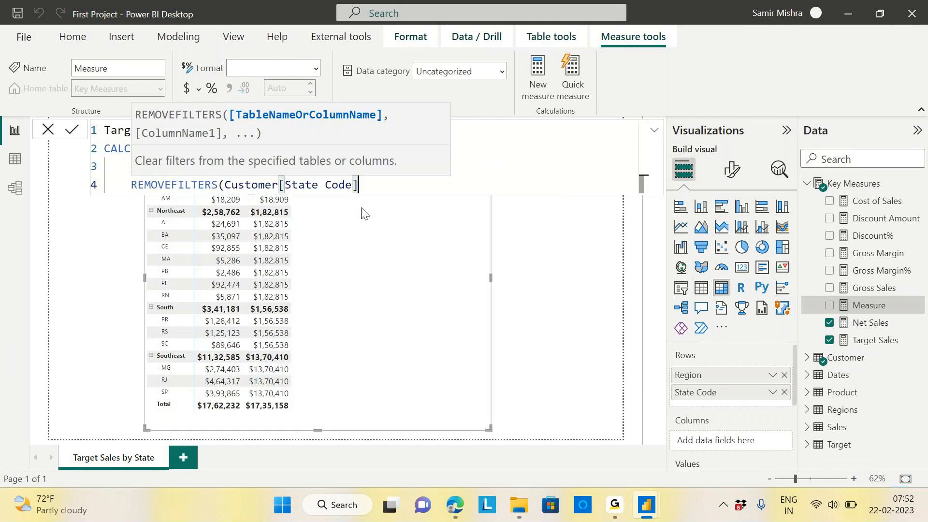
text())
key(Return)
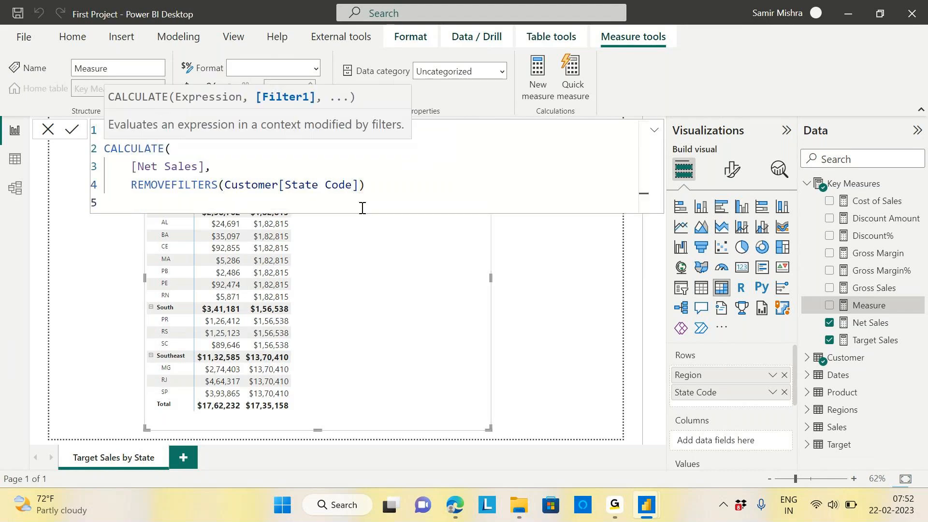
text())
key(Return)
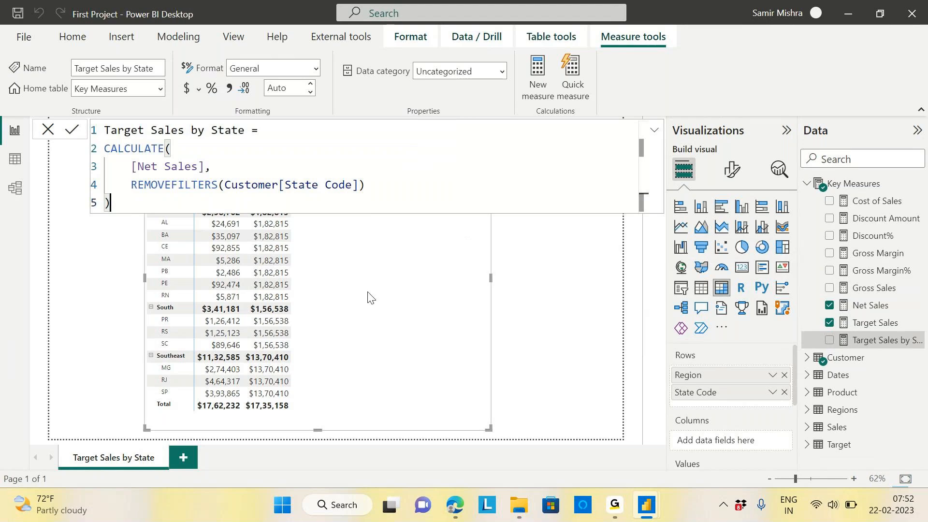
Add the Target Sales by State measure to the region matrix and shift the matrix slightly on the page.
click(857, 182)
drag(875, 340, 394, 241)
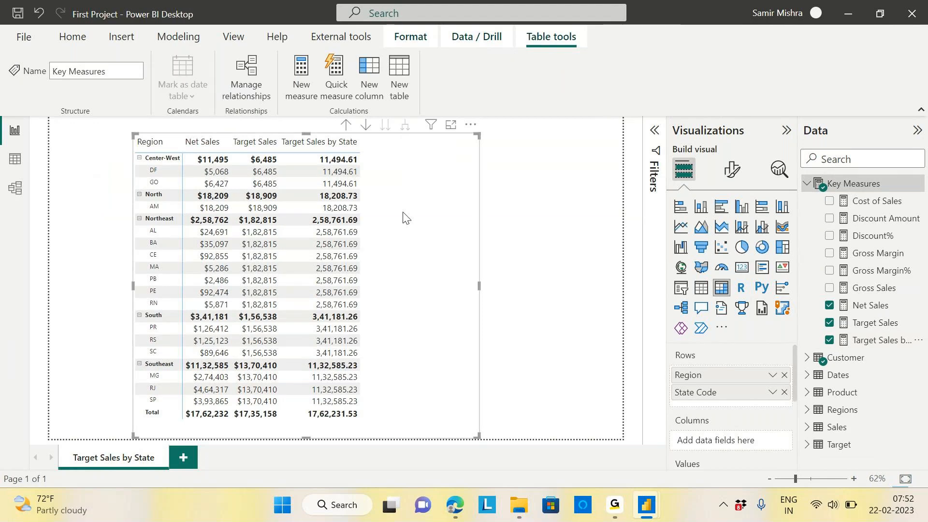
drag(432, 223, 437, 225)
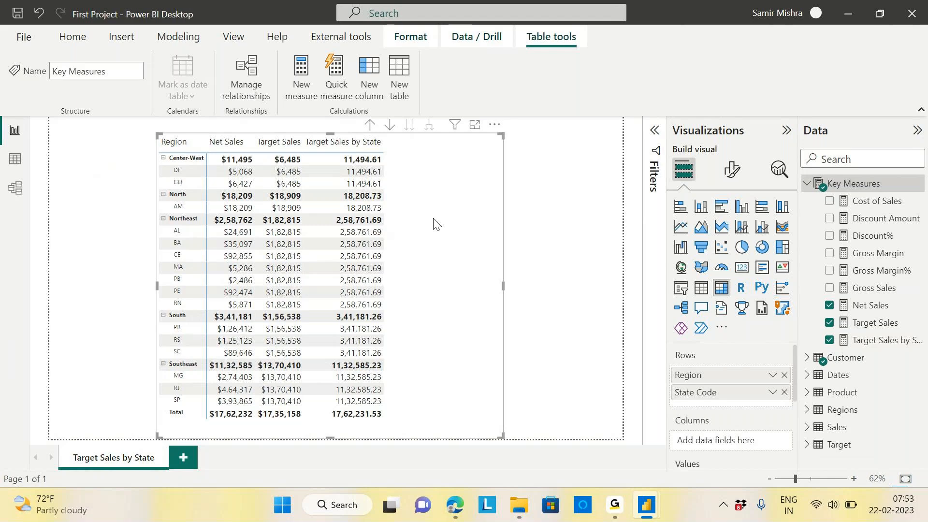
Review the Target Sales by State formula and compare its values with Net Sales for the Center-West states in the matrix.
click(901, 343)
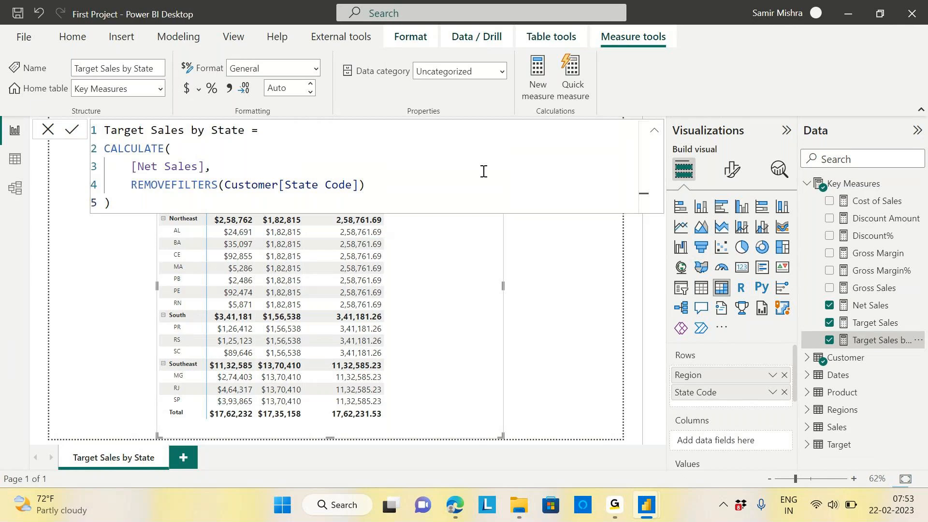
click(657, 131)
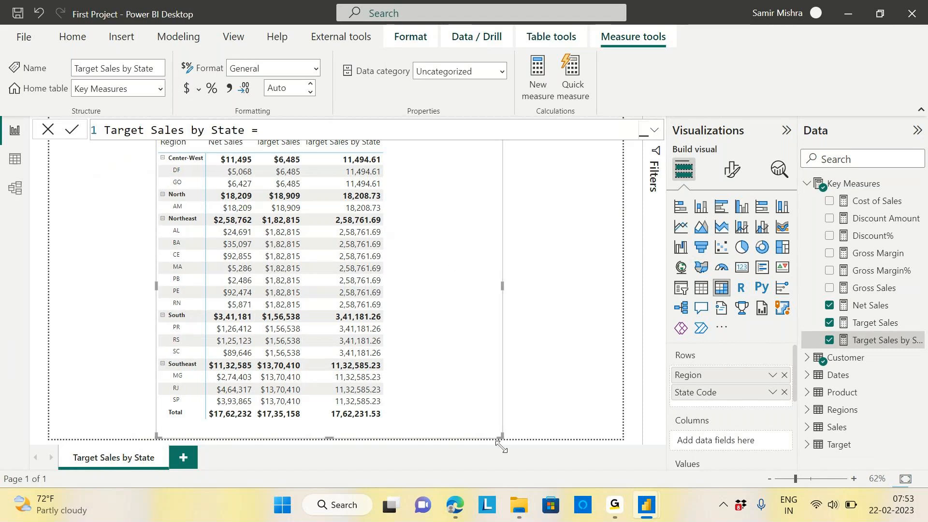
drag(441, 303, 446, 321)
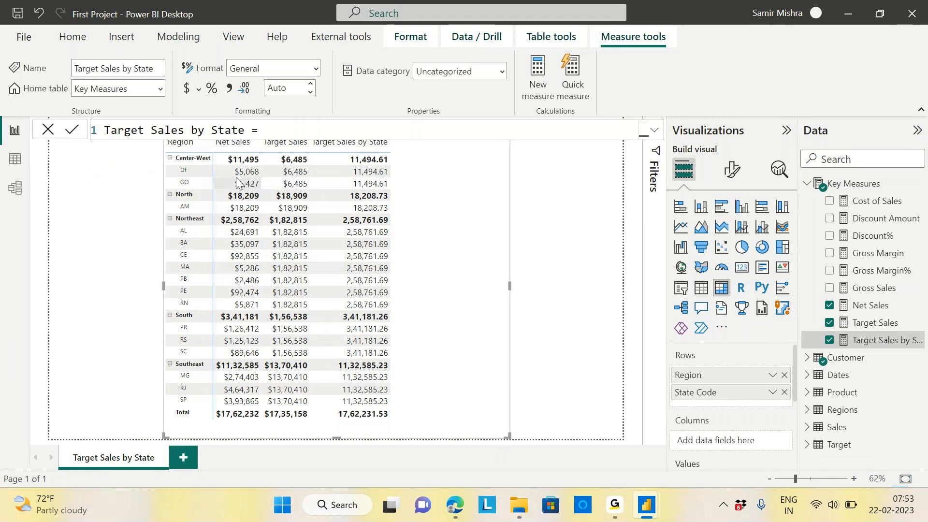
mouse_move(248, 177)
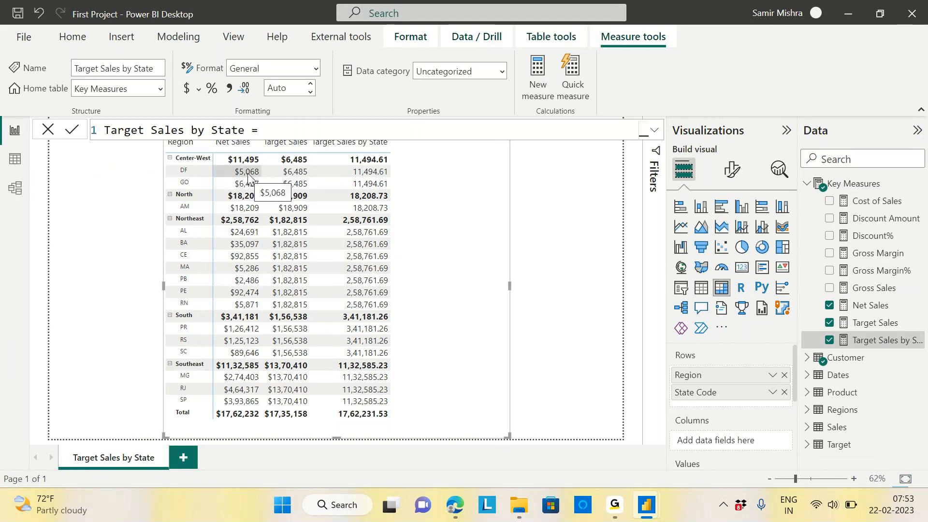
mouse_move(379, 177)
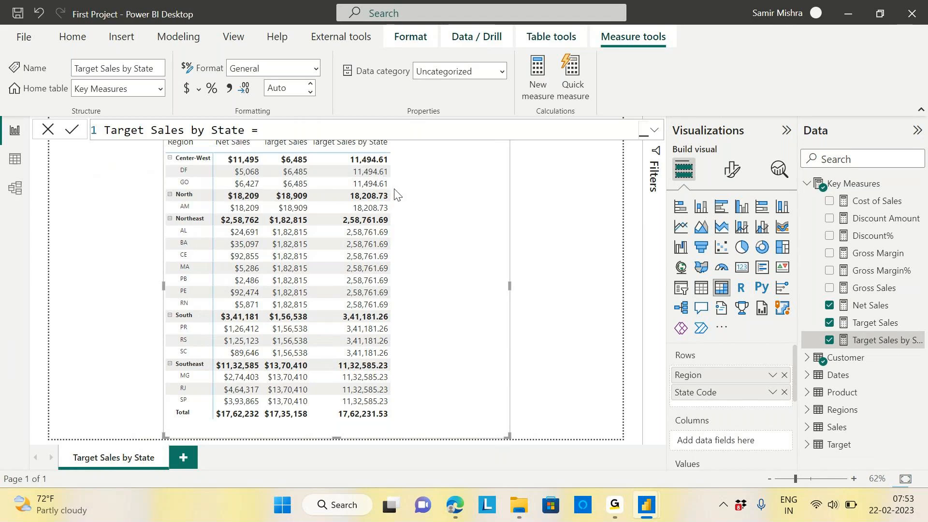
drag(439, 232, 444, 234)
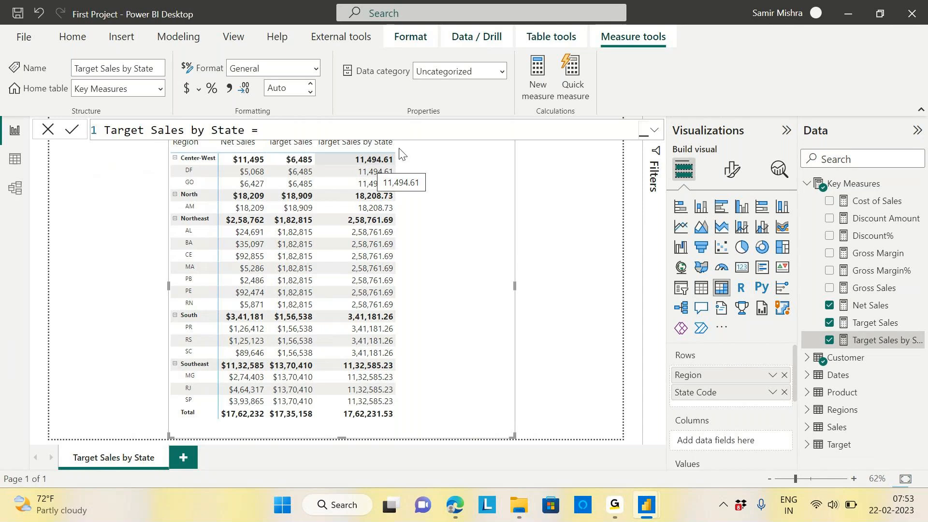
Insert the variable declaration Var v_Region_Sales= on its own line above CALCULATE in the Target Sales by State formula.
click(654, 131)
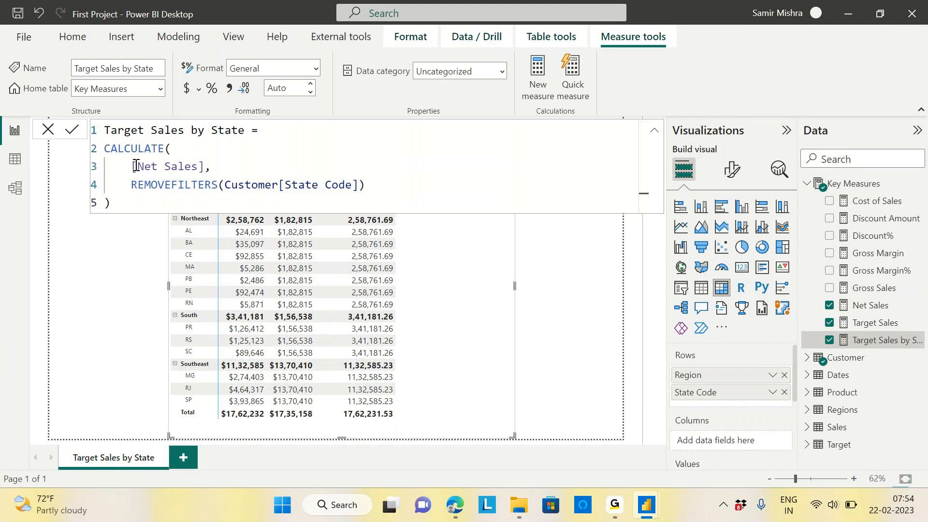
click(105, 149)
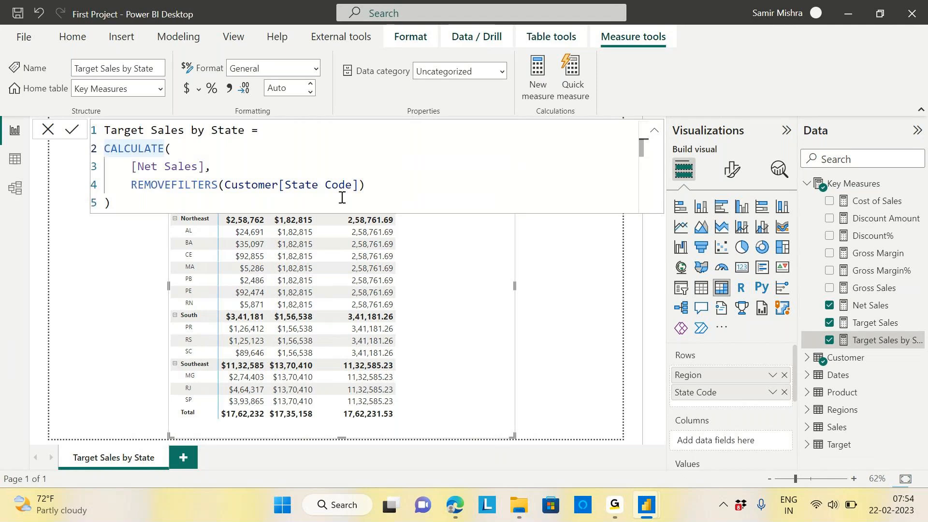
key(Return)
key(Up)
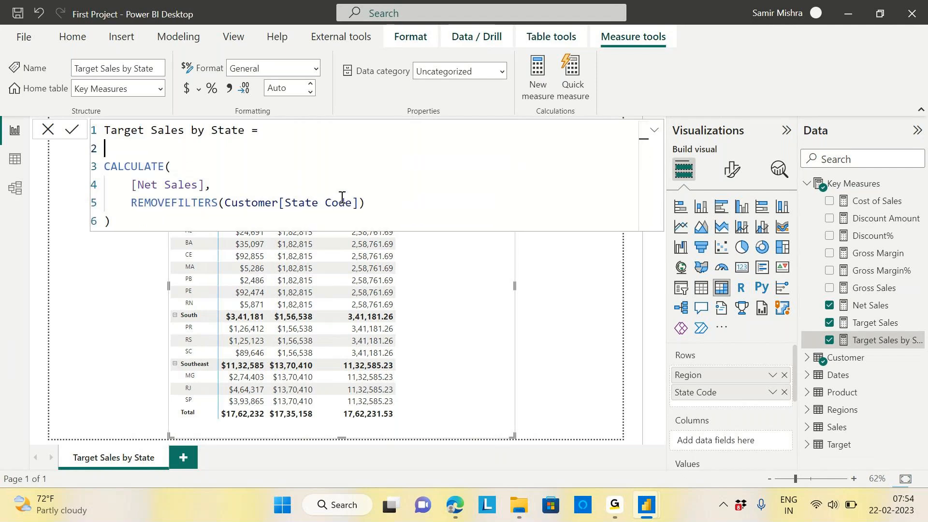
text(Var)
text(v_Region_S)
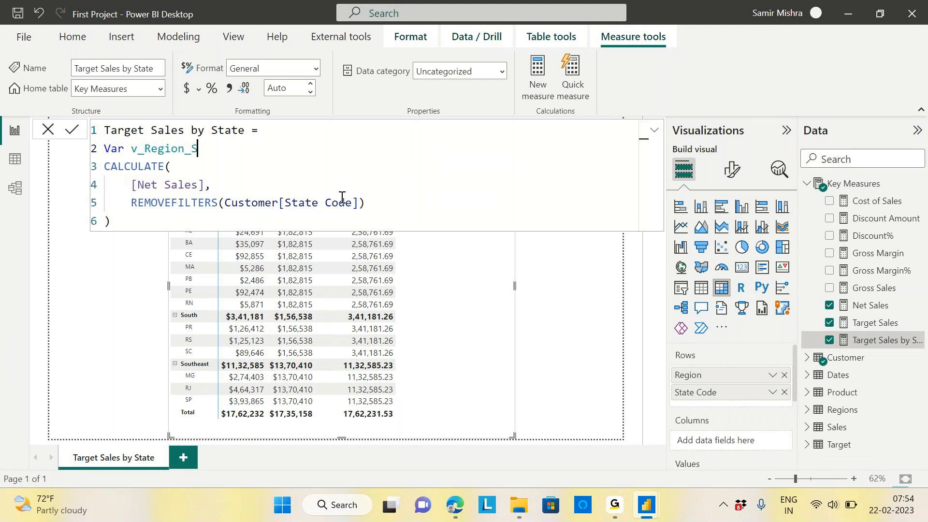
text(ales=)
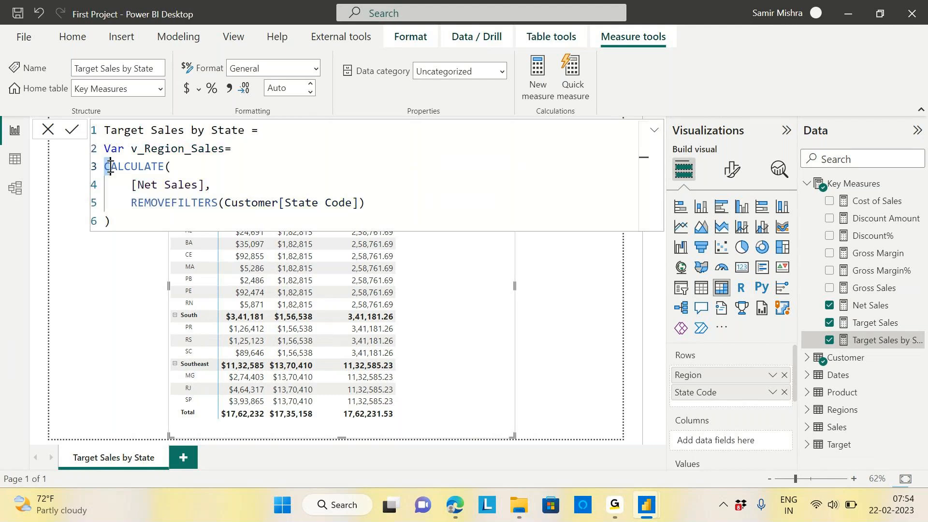
Highlight the CALCULATE block and the v_Region_Sales name to relate the variable to its expression.
drag(105, 167, 121, 239)
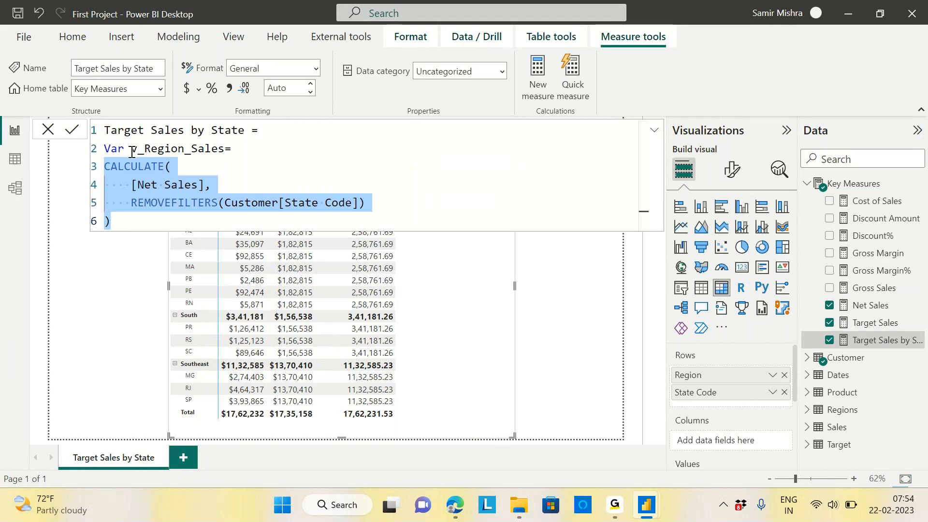
drag(131, 149, 225, 149)
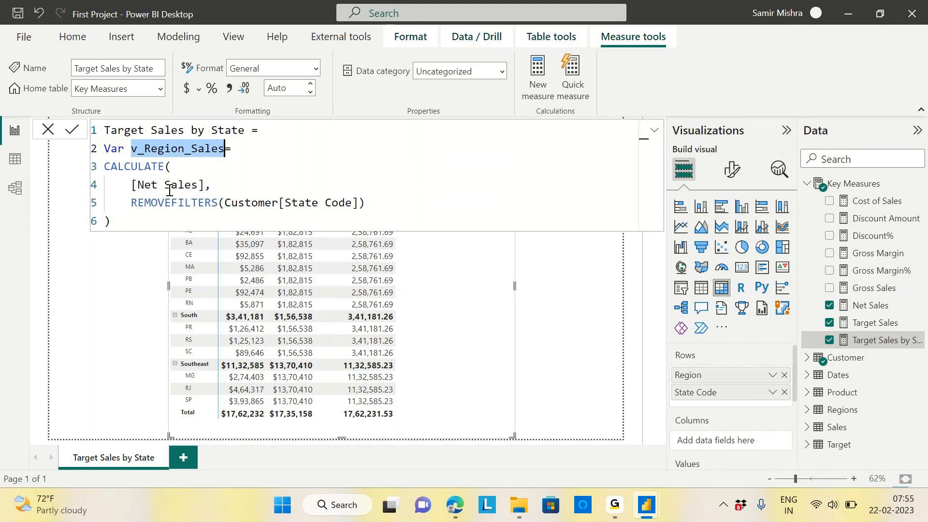
key(Down)
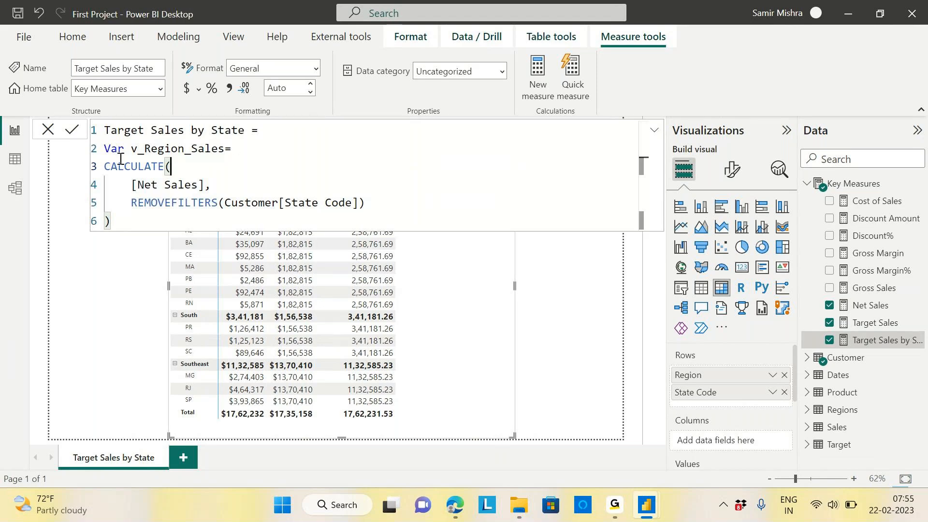
drag(111, 221, 250, 159)
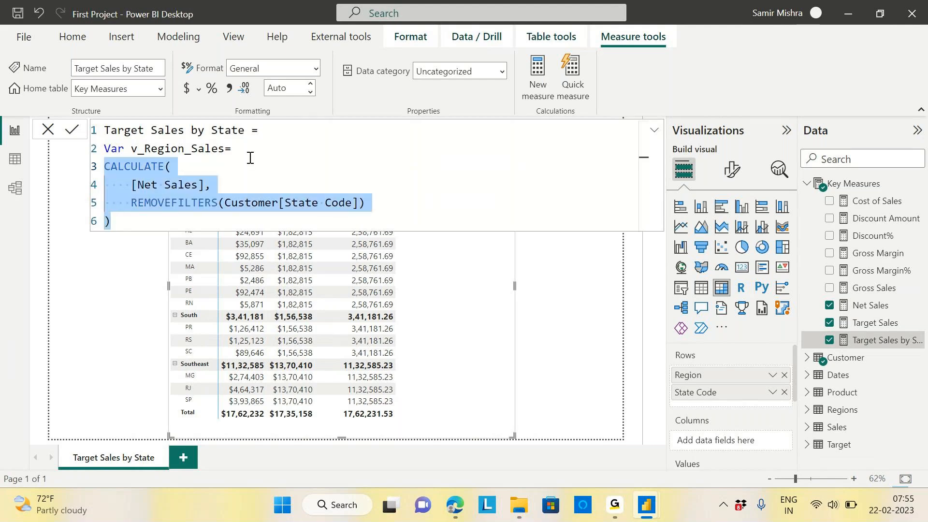
Add an empty line after the closing parenthesis of CALCULATE, and highlight the CALCULATE block and v_Region_Sales name again.
click(196, 219)
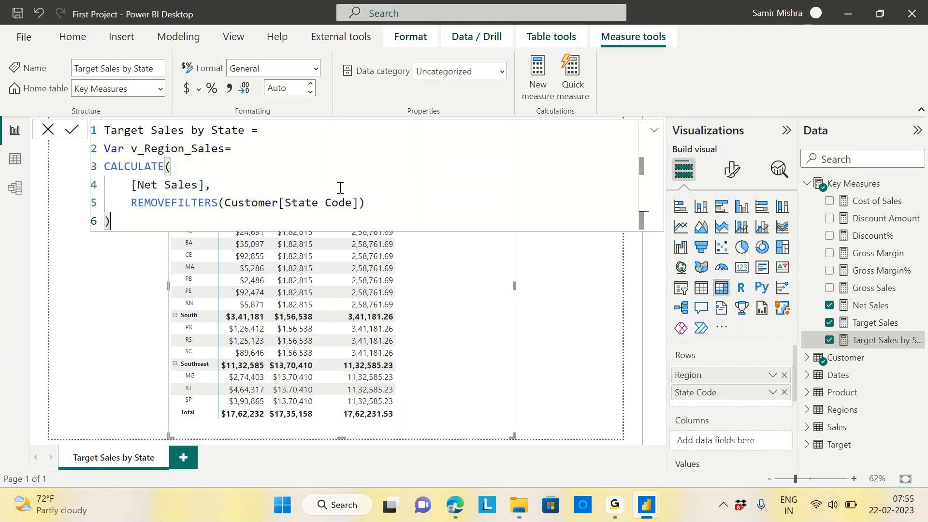
key(shift+Return)
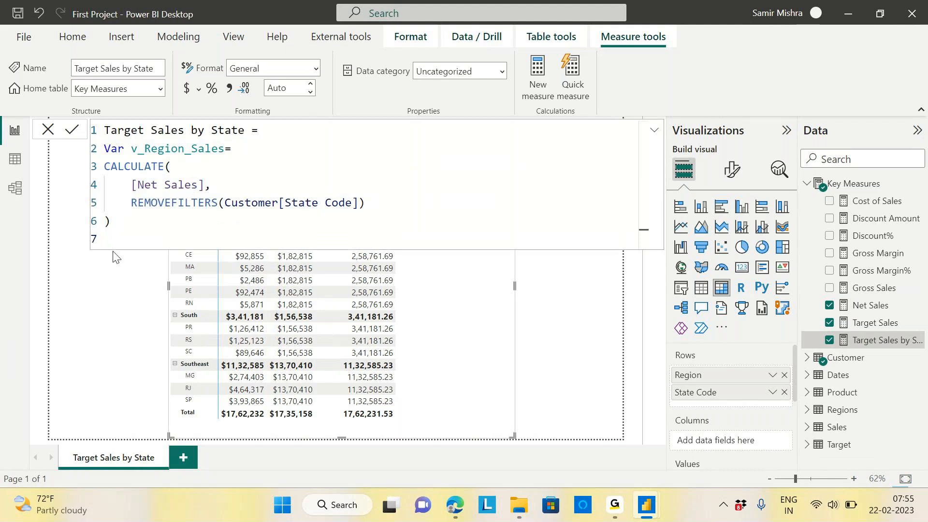
click(106, 165)
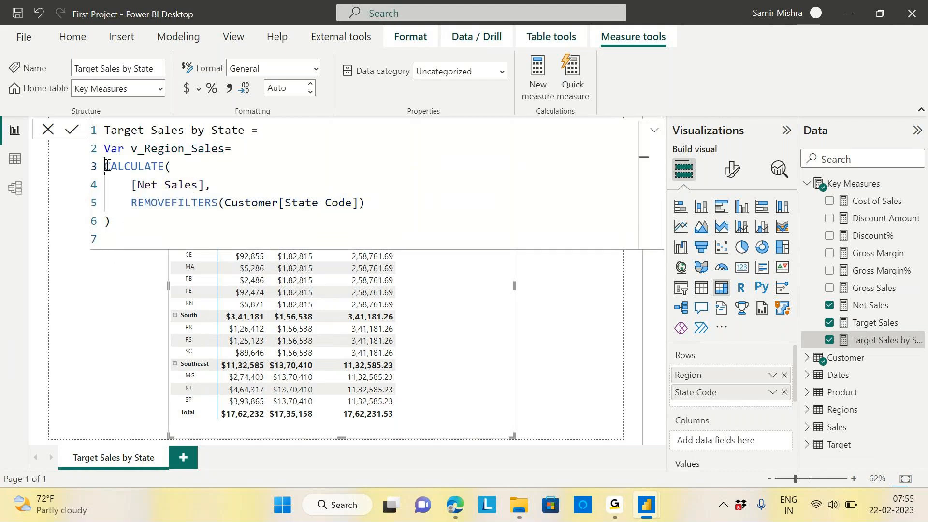
drag(107, 166, 116, 223)
drag(131, 148, 225, 149)
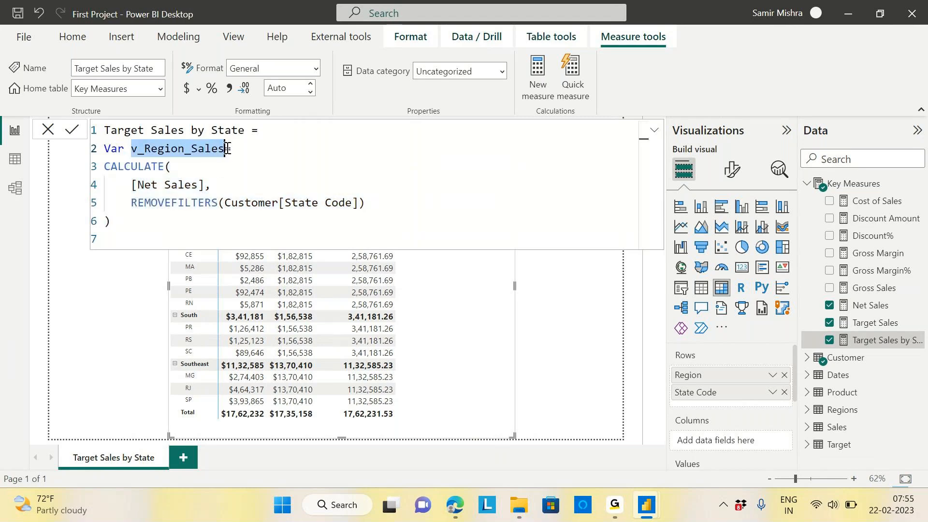
Declare a second variable below the CALCULATE block: Var v_Ratio= DIVIDE([Net Sales],v_Region_Sales).
click(136, 232)
text(Var )
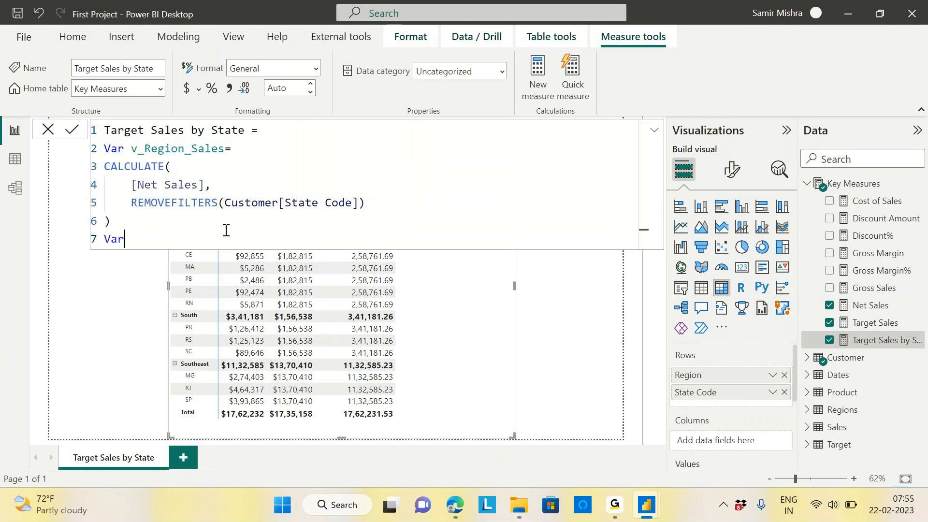
text(v_Ratio= divi)
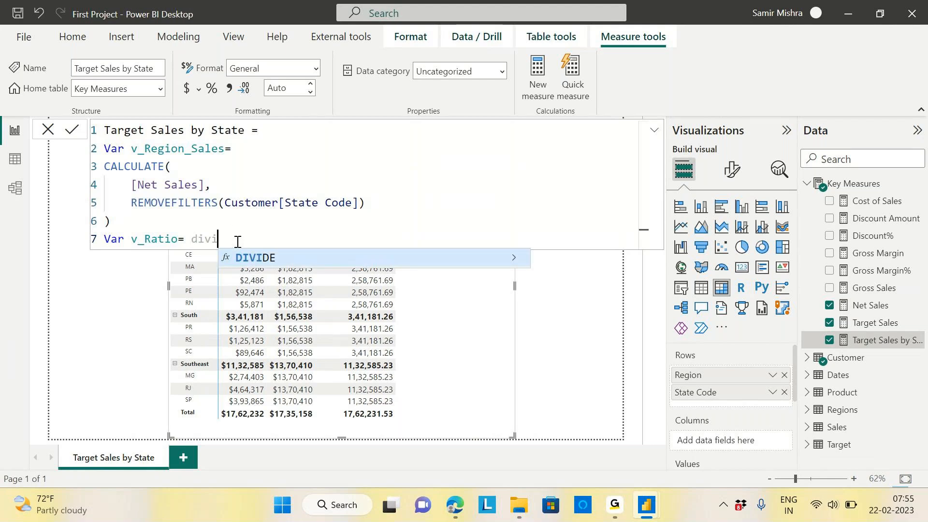
key(Tab)
text([net)
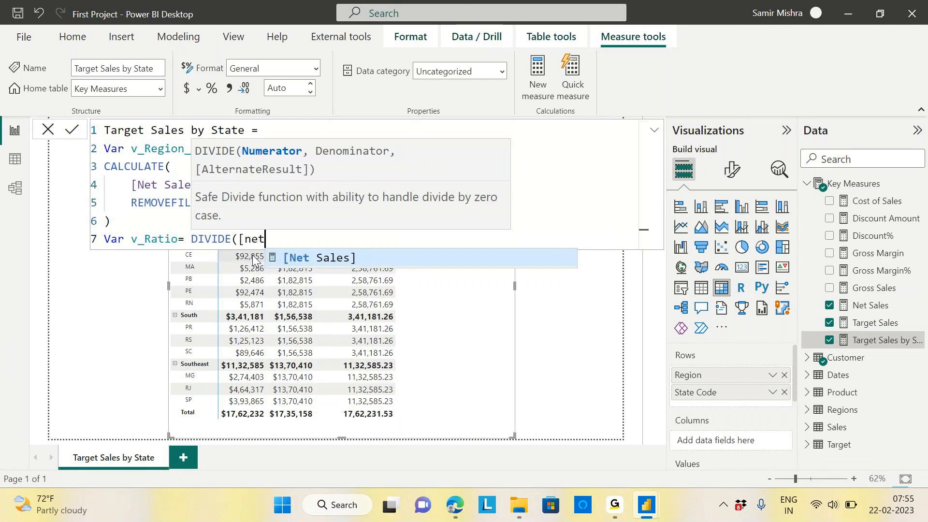
key(Tab)
text(,)
double_click(179, 149)
key(ctrl+c)
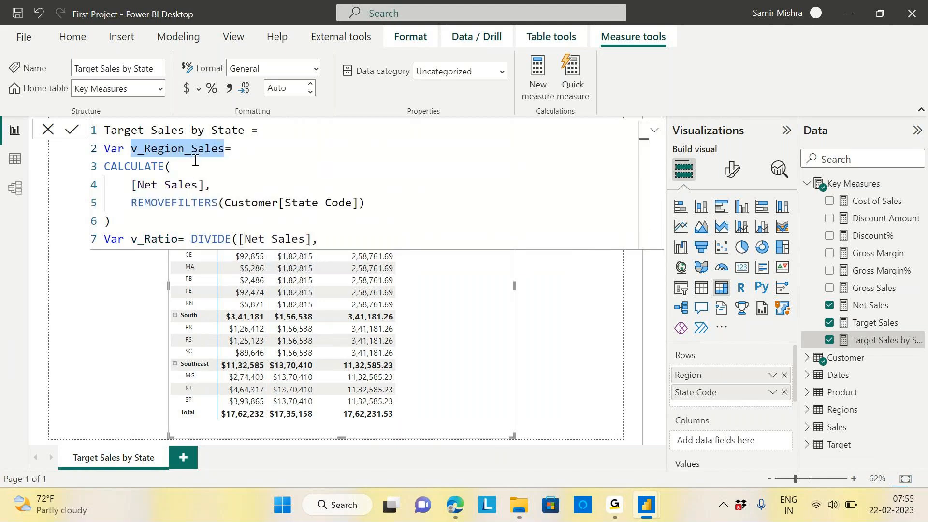
click(335, 236)
key(ctrl+v)
text())
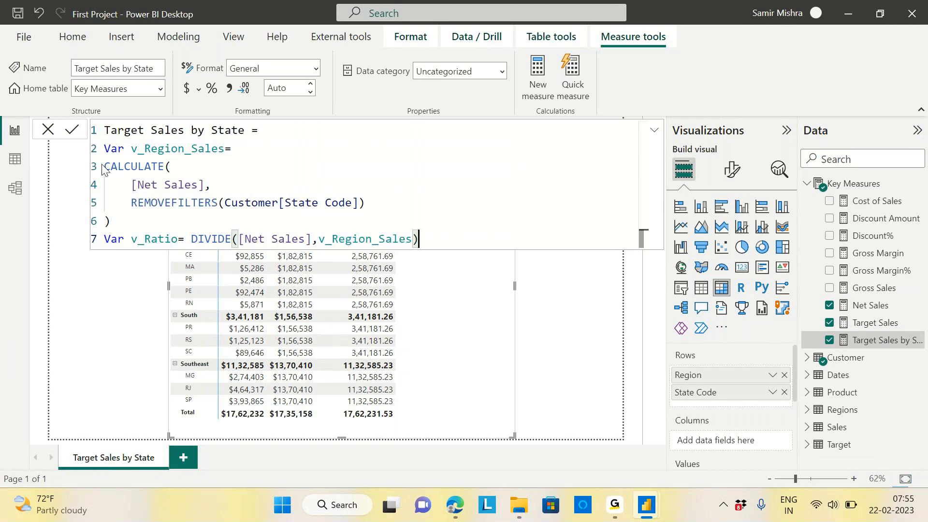
Highlight the CALCULATE block and the v_Ratio line to review how the ratio is built.
drag(103, 169, 112, 221)
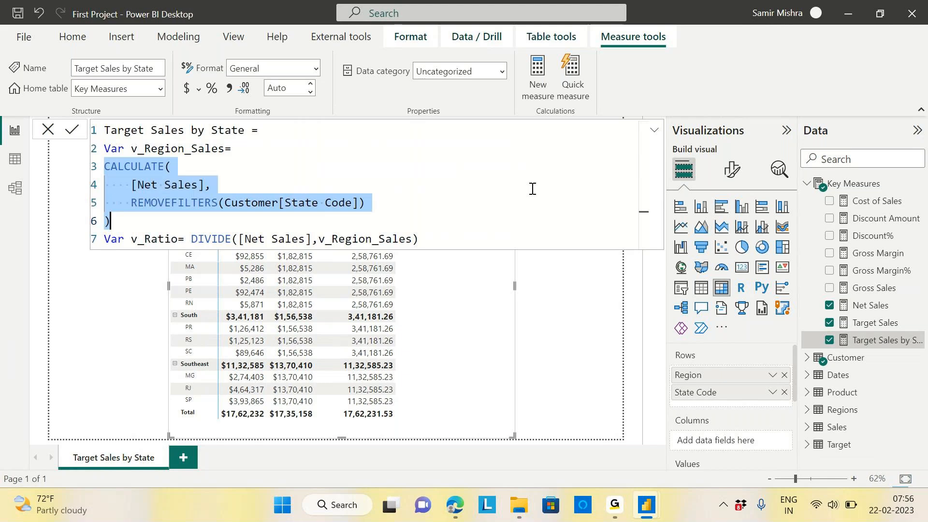
drag(103, 240, 425, 239)
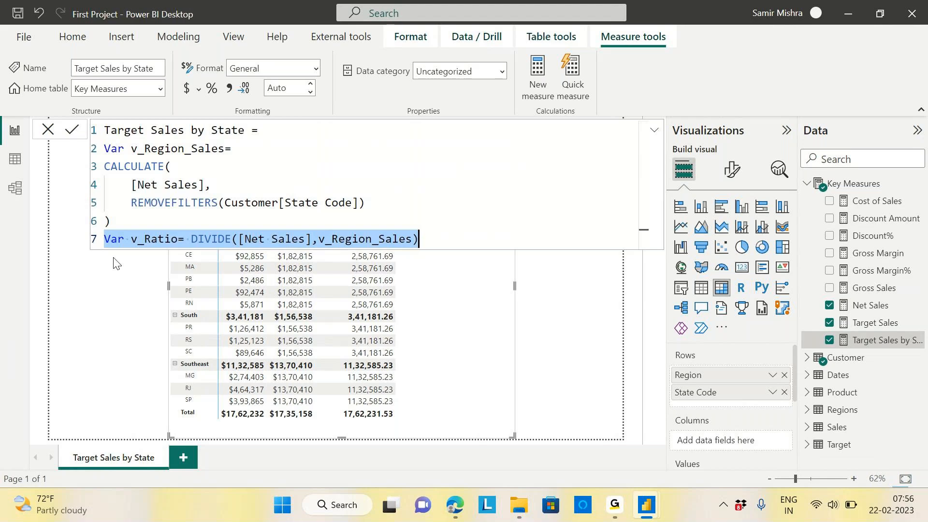
Add a Return clause that outputs v_Ratio, commit the measure and collapse the formula editor to show the matrix.
click(456, 243)
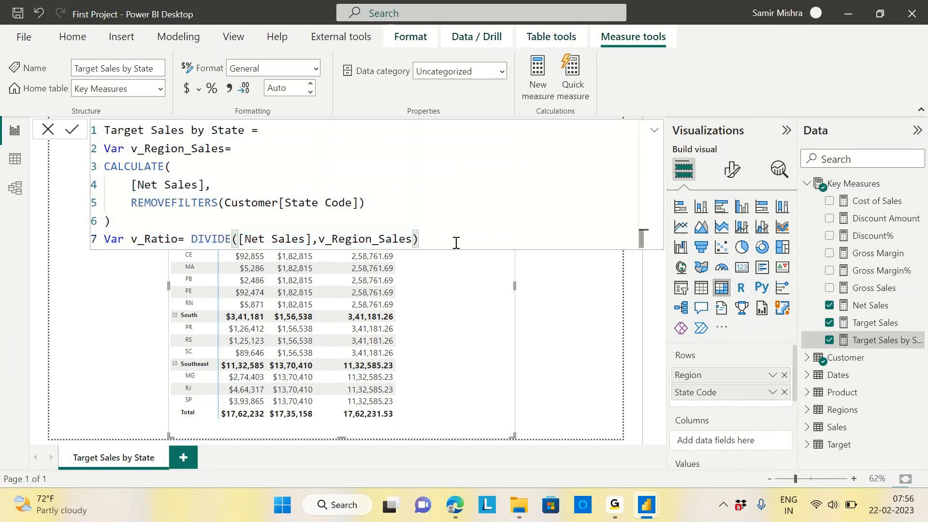
key(shift+Return)
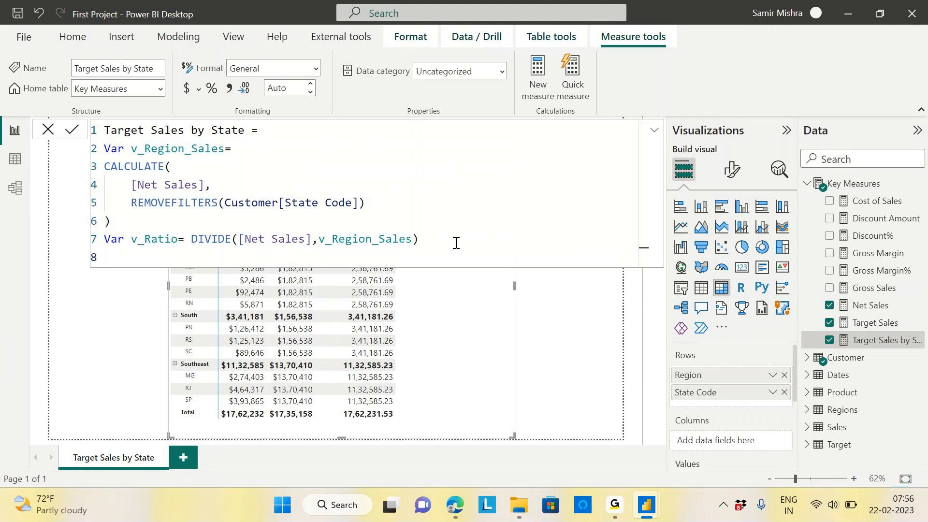
text(Return)
key(Return)
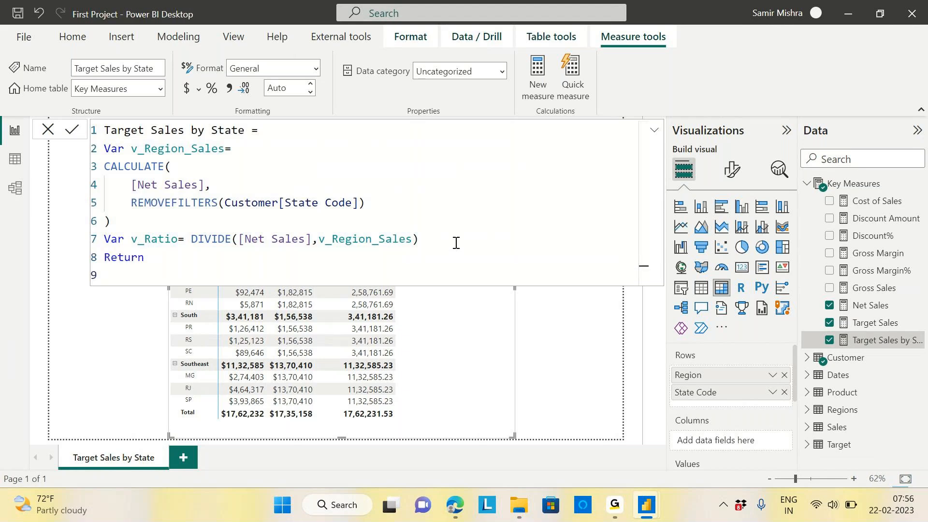
click(151, 241)
double_click(152, 240)
key(ctrl+c)
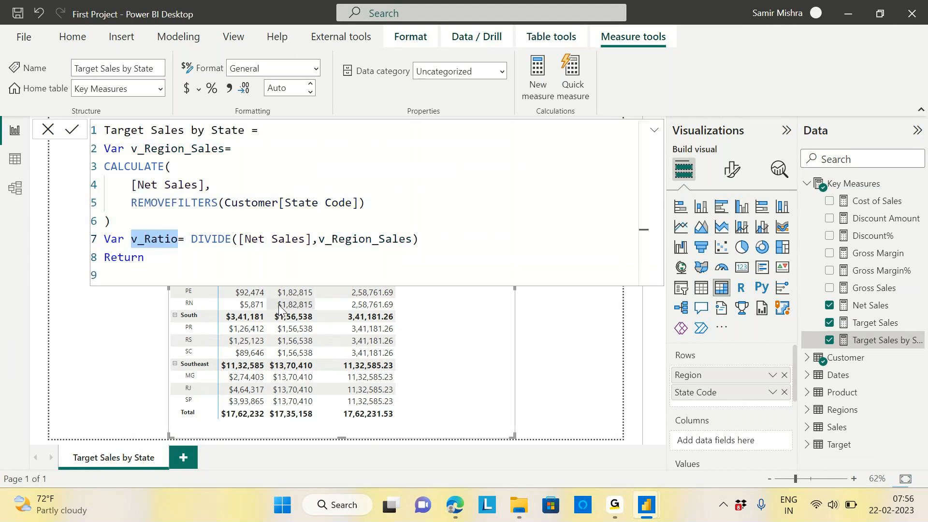
click(137, 277)
key(ctrl+v)
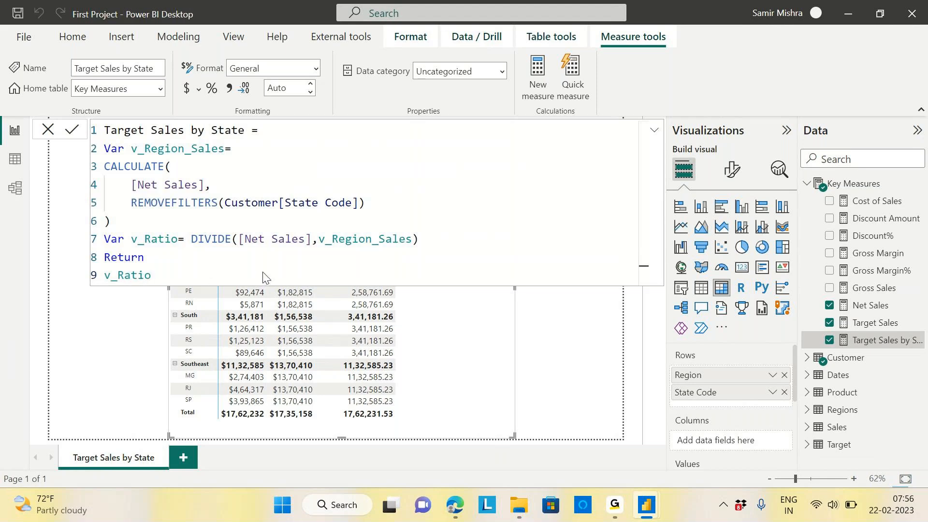
click(653, 131)
click(654, 130)
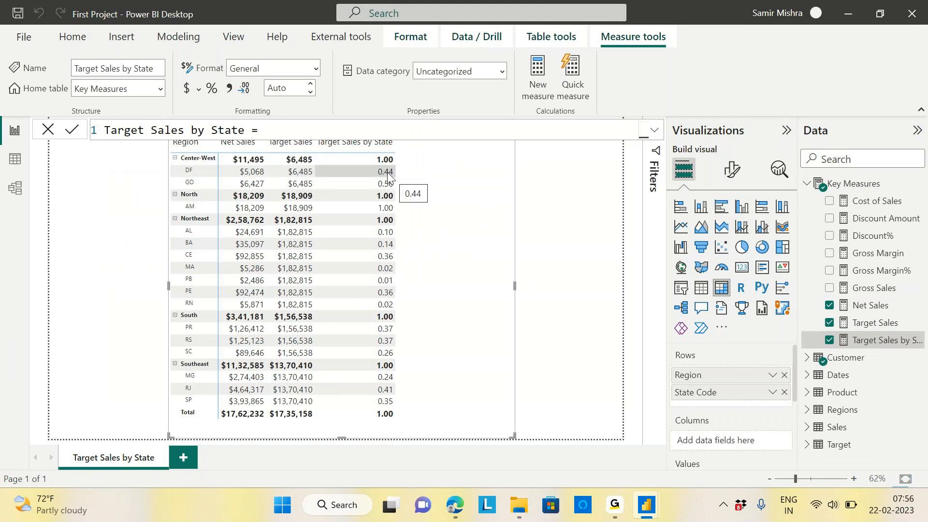
Shrink the matrix slightly and reposition it on the page so its header row is fully in view.
drag(450, 189, 457, 215)
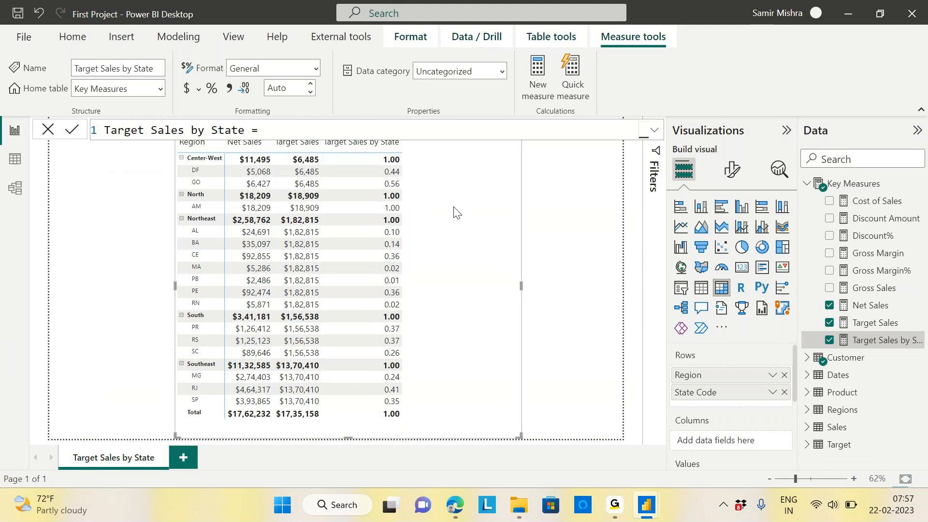
drag(462, 206, 463, 213)
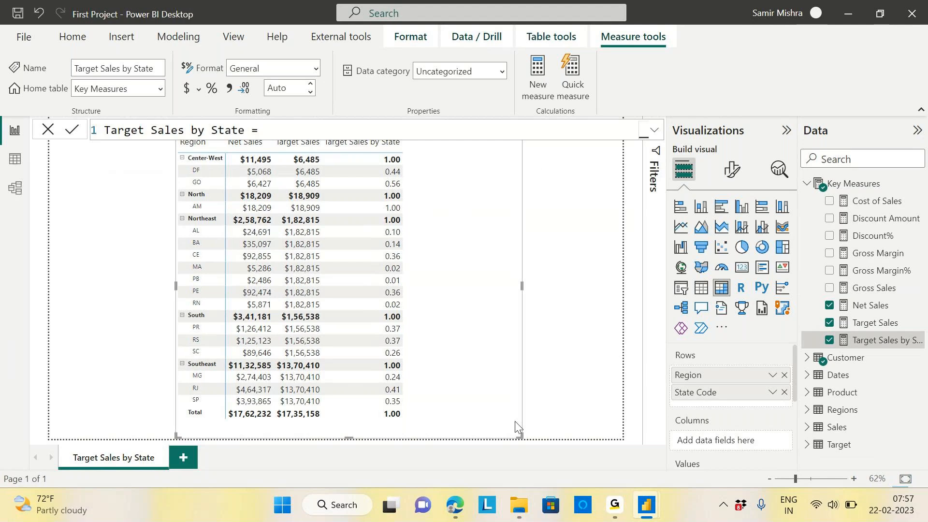
drag(520, 436, 510, 418)
drag(469, 347, 469, 360)
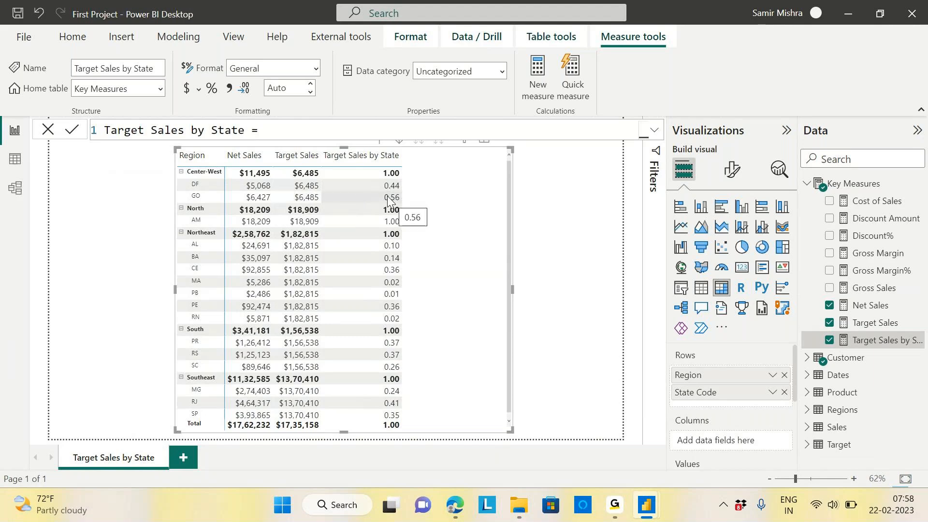
Reopen the full formula and insert Var v_Result= [Target Sales]*v_Ratio on a new line above Return.
click(655, 133)
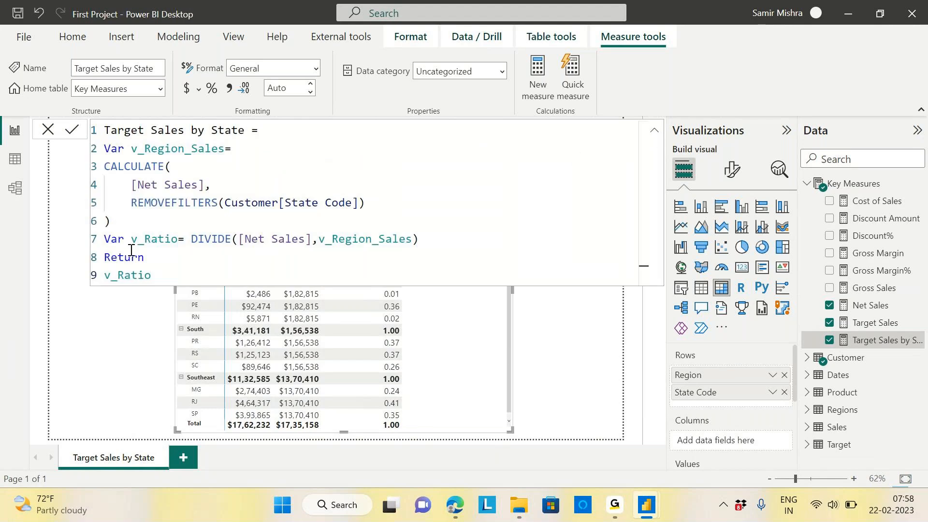
click(162, 276)
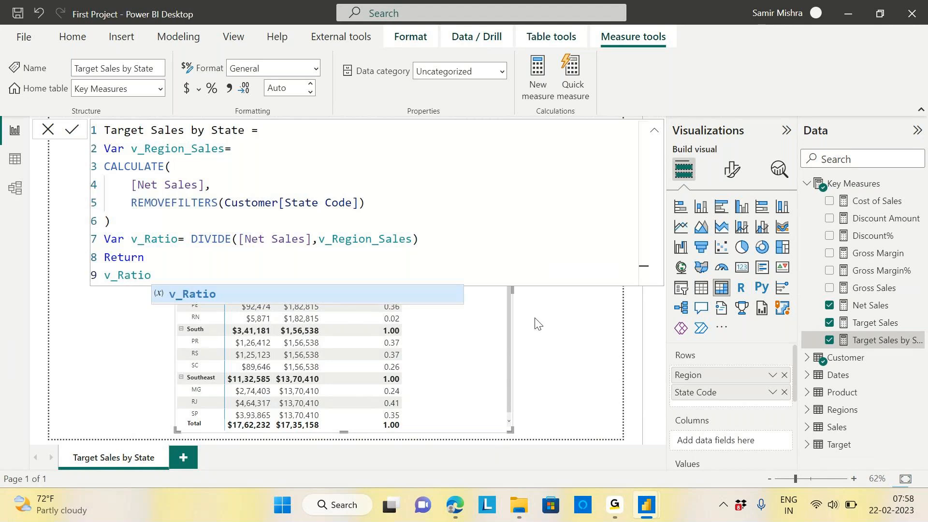
click(490, 247)
key(Return)
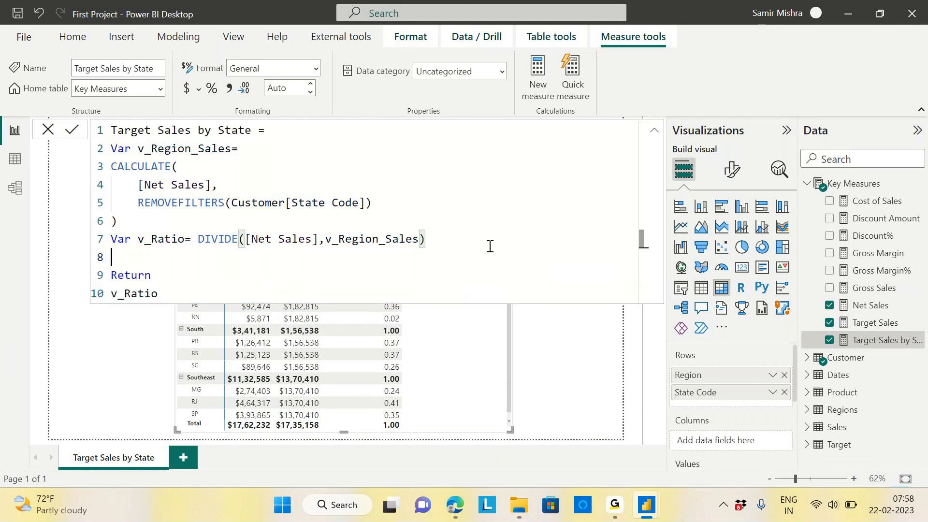
text(V)
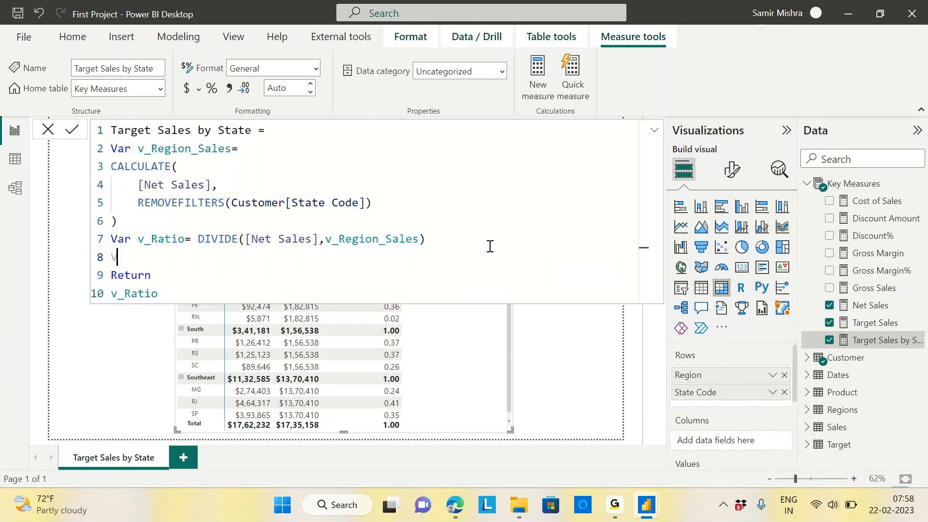
text(ar v_Result= [tr)
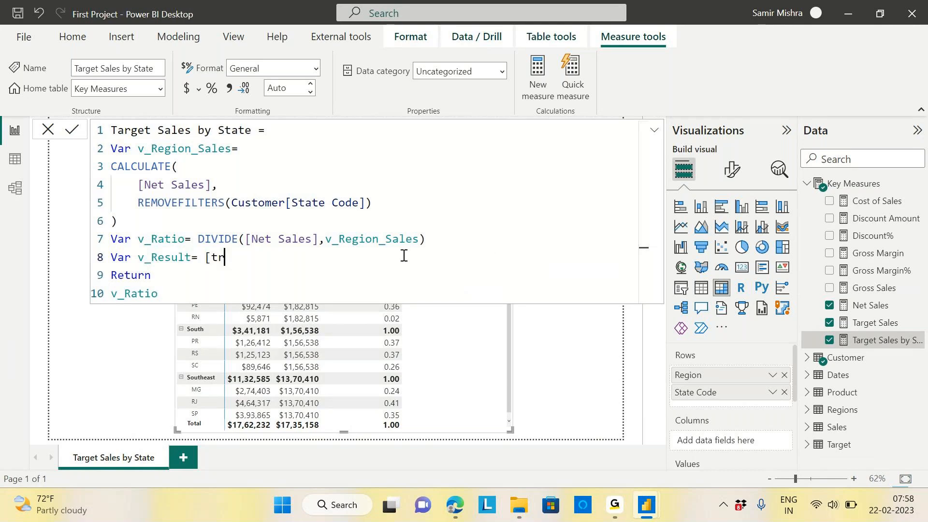
key(BackSpace)
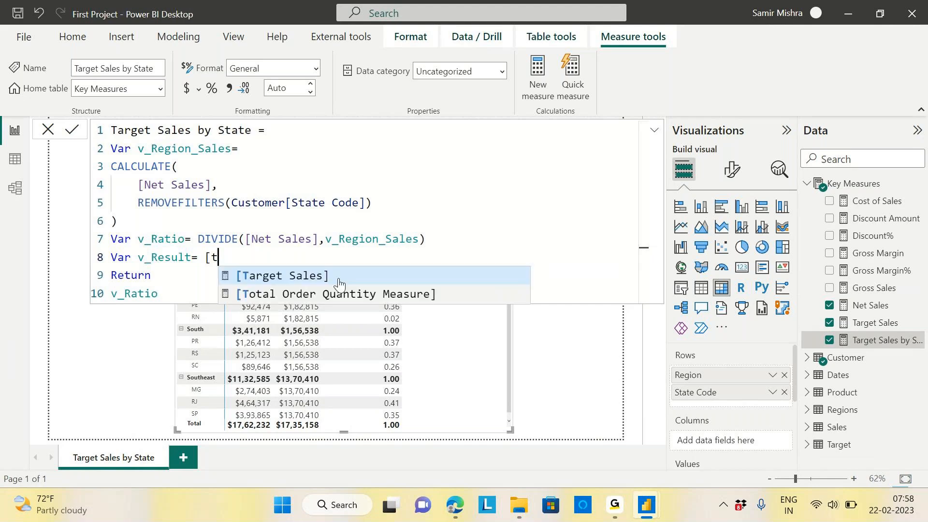
click(338, 283)
text(*)
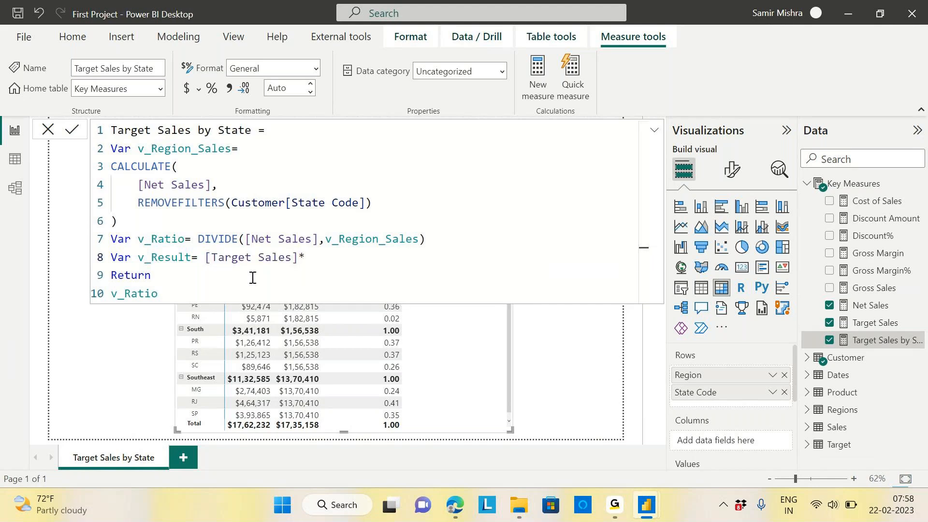
double_click(156, 238)
key(ctrl+c)
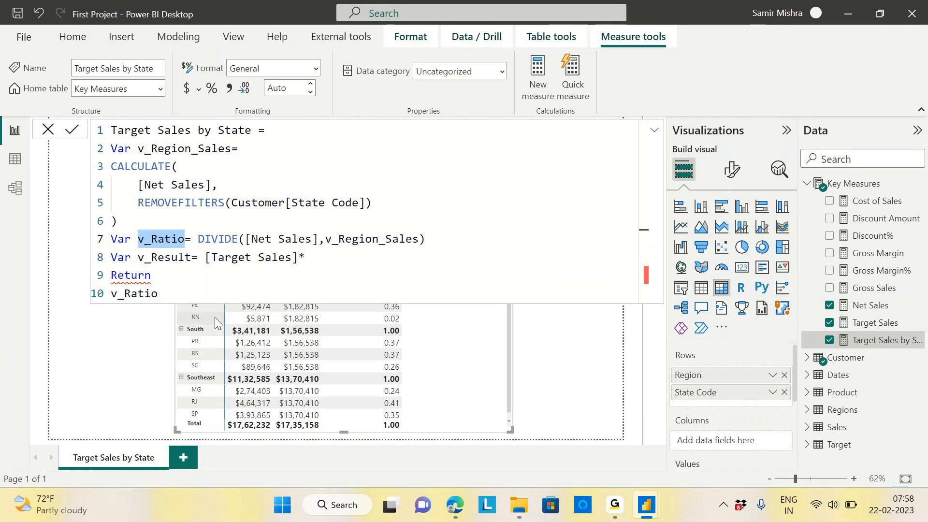
click(322, 263)
key(ctrl+v)
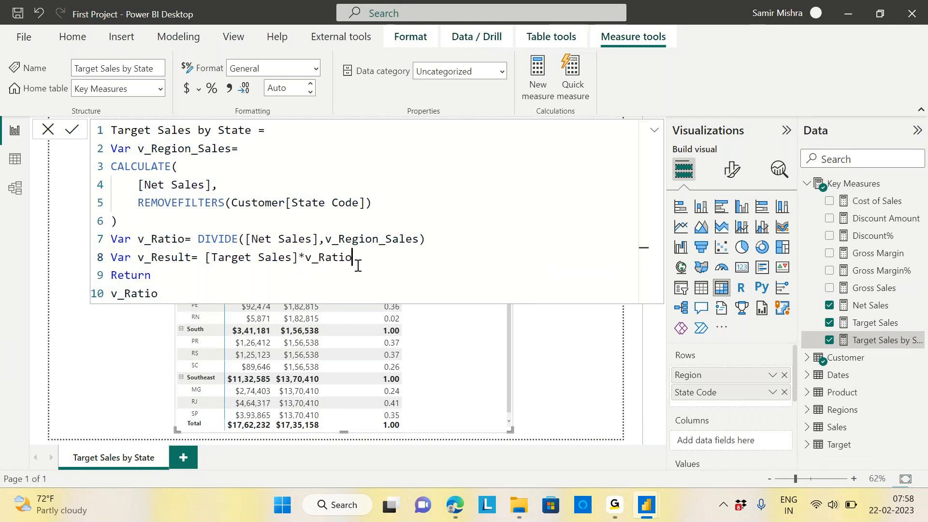
Replace v_Ratio with v_Result after Return and commit the Target Sales by State measure.
click(178, 257)
double_click(163, 257)
key(ctrl+c)
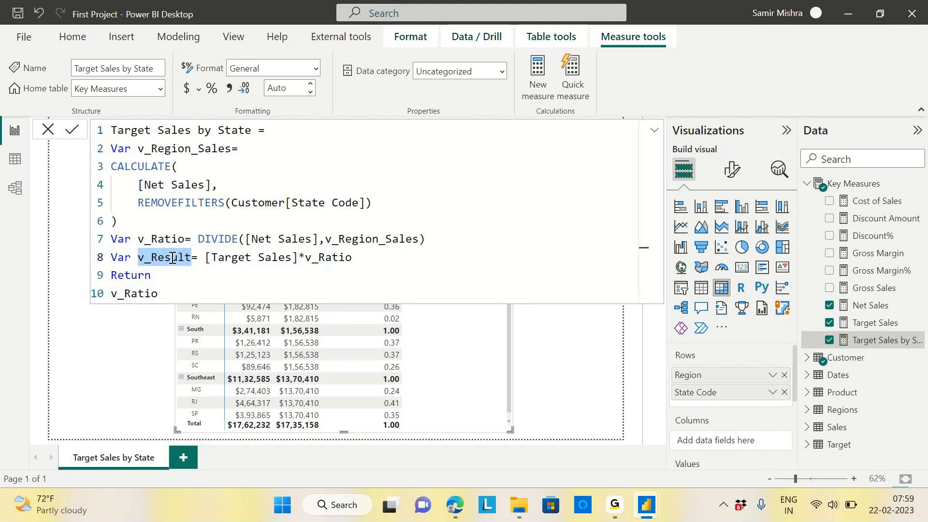
double_click(143, 294)
key(ctrl+v)
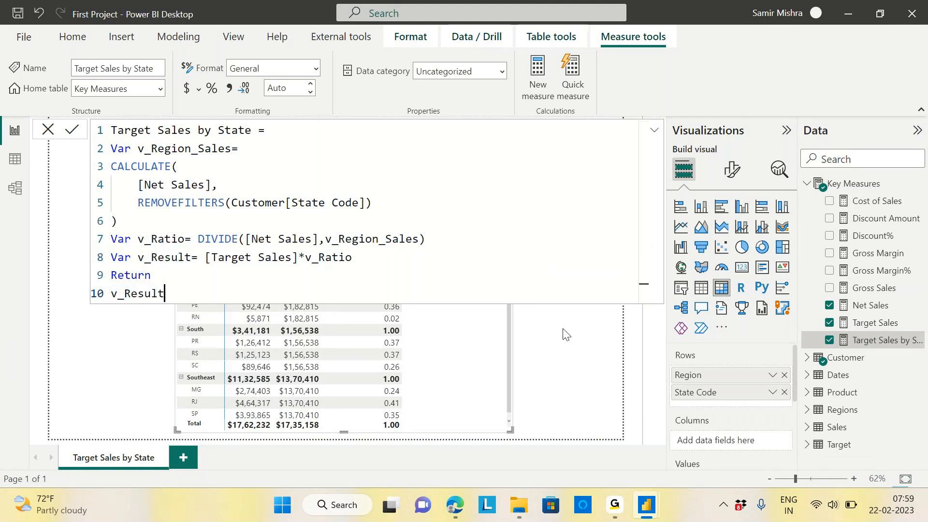
Format the Target Sales by State measure as Currency with a thousands separator and 0 decimal places.
mouse_move(500, 520)
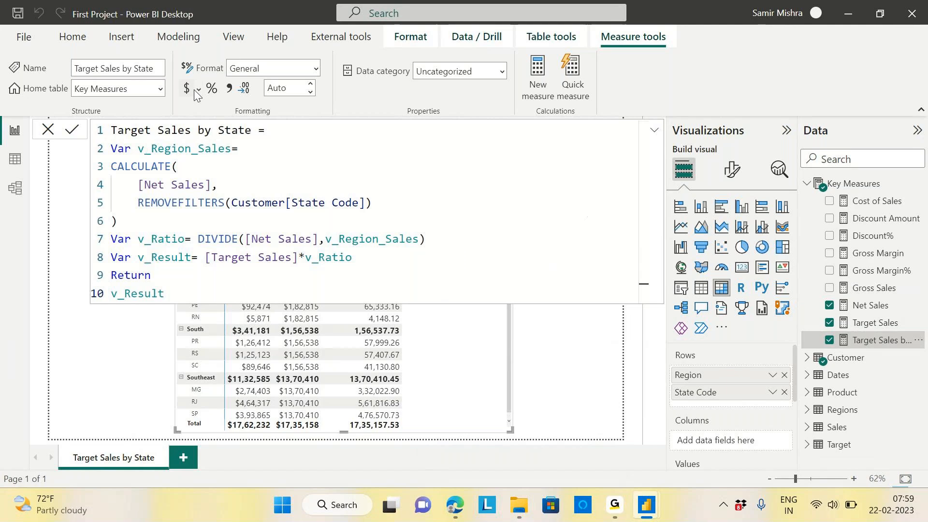
click(229, 88)
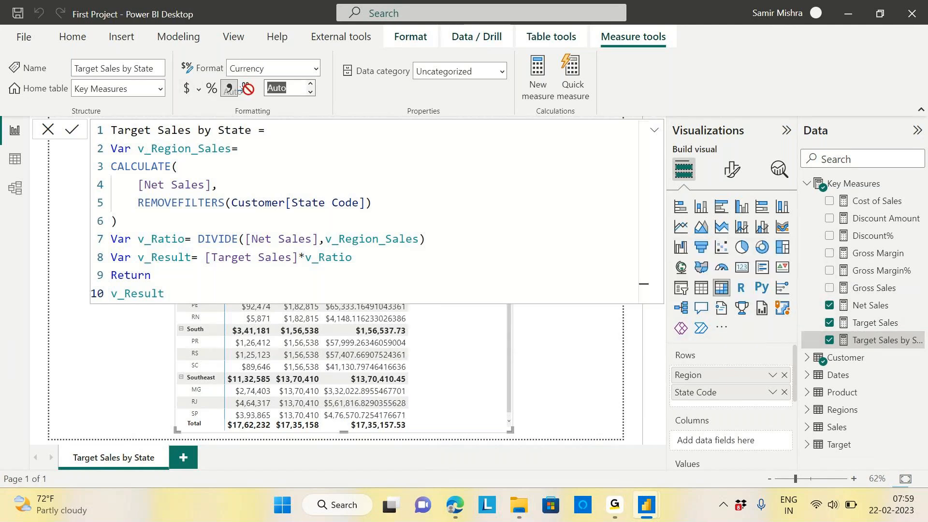
text(0)
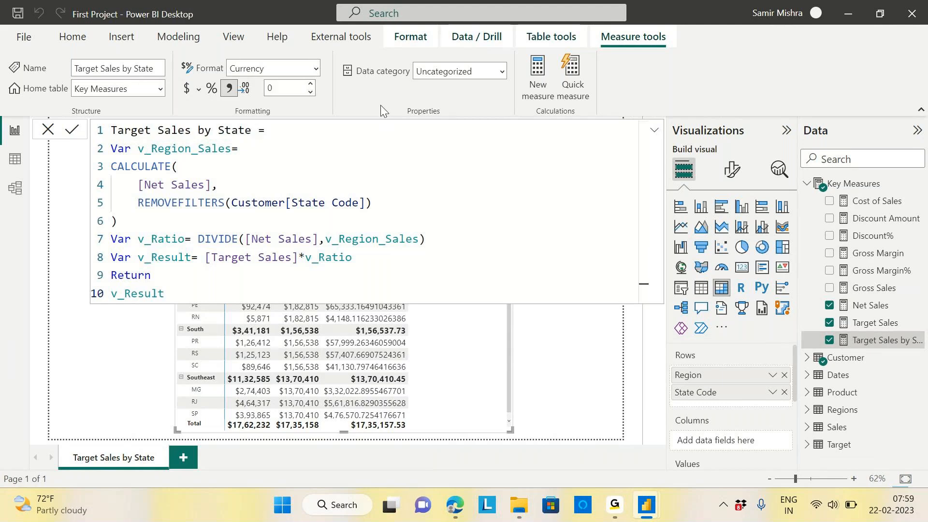
key(Return)
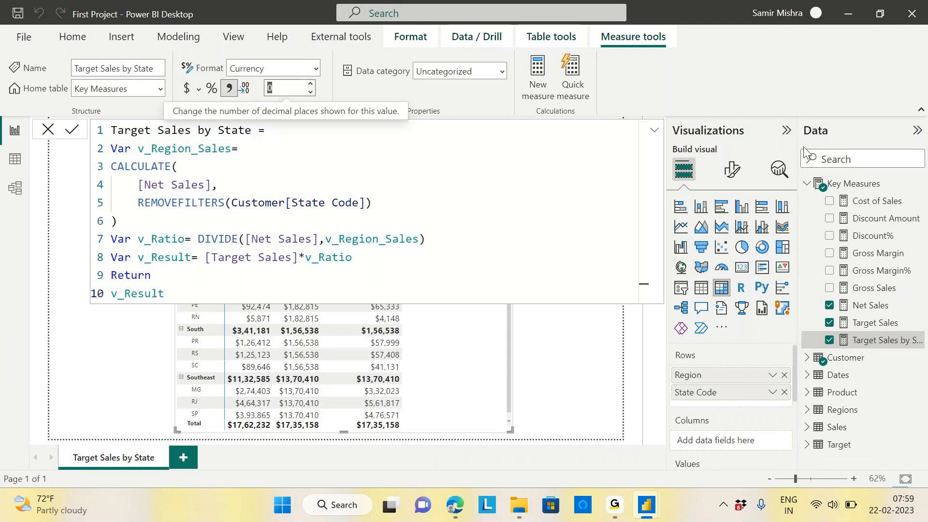
Close the formula by selecting the Key Measures table, remove Target Sales from the matrix values and reposition the matrix.
click(850, 185)
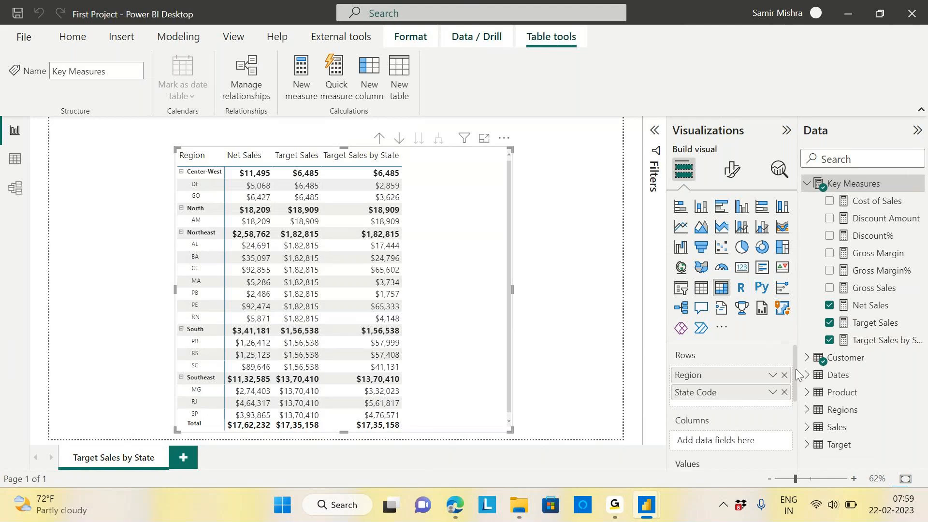
scroll(797, 375, down, 3)
click(785, 428)
mouse_move(434, 277)
mouse_down()
mouse_move(422, 265)
mouse_move(434, 275)
mouse_up()
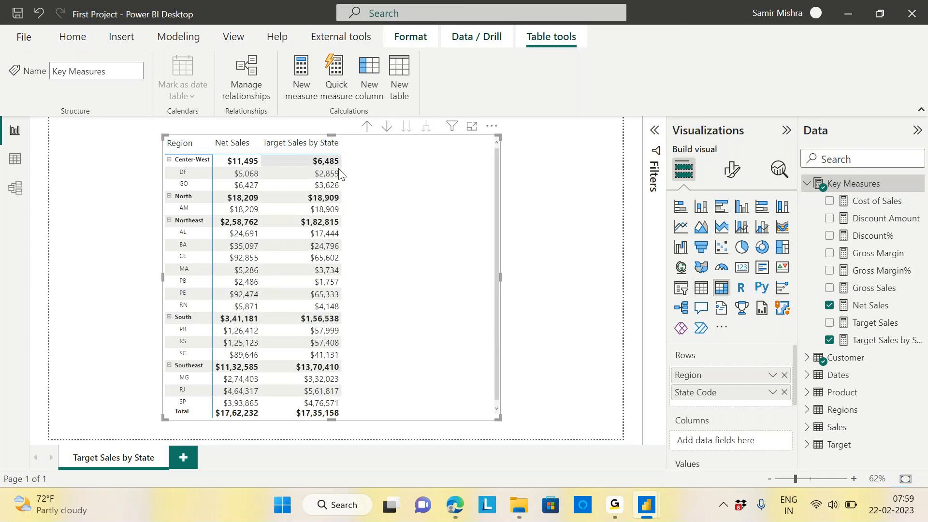
Open the Target Sales by State formula and highlight the v_Result variable name for review.
click(873, 340)
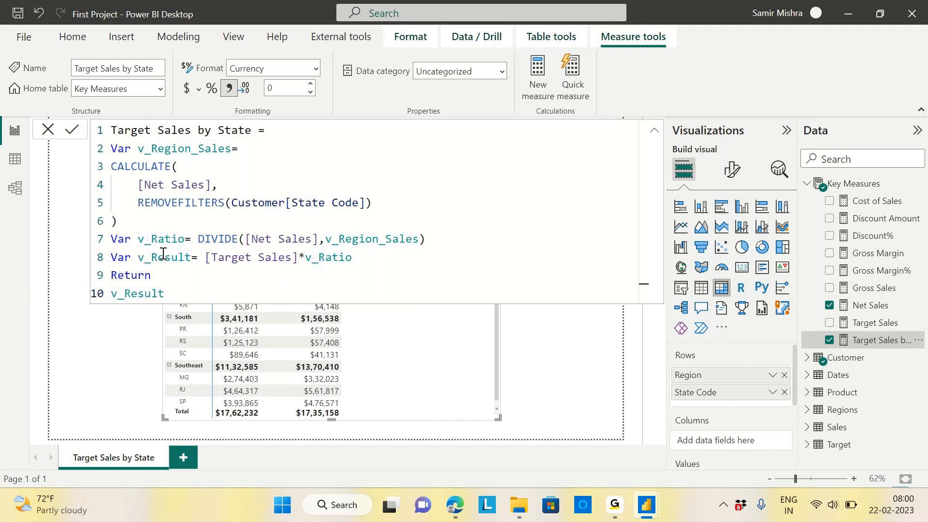
drag(138, 257, 194, 258)
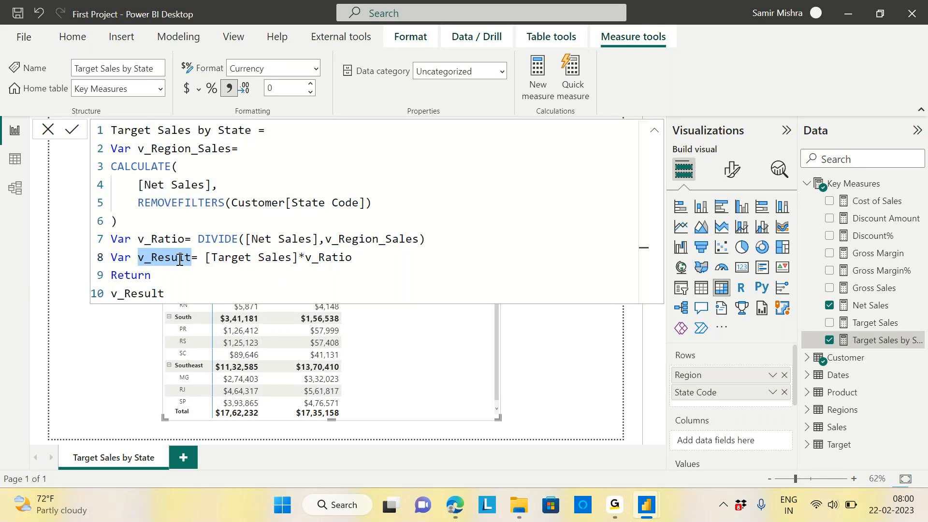
Return v_Region_Sales instead of v_Result in the Target Sales by State measure and commit the formula.
drag(140, 149, 234, 150)
key(ctrl+c)
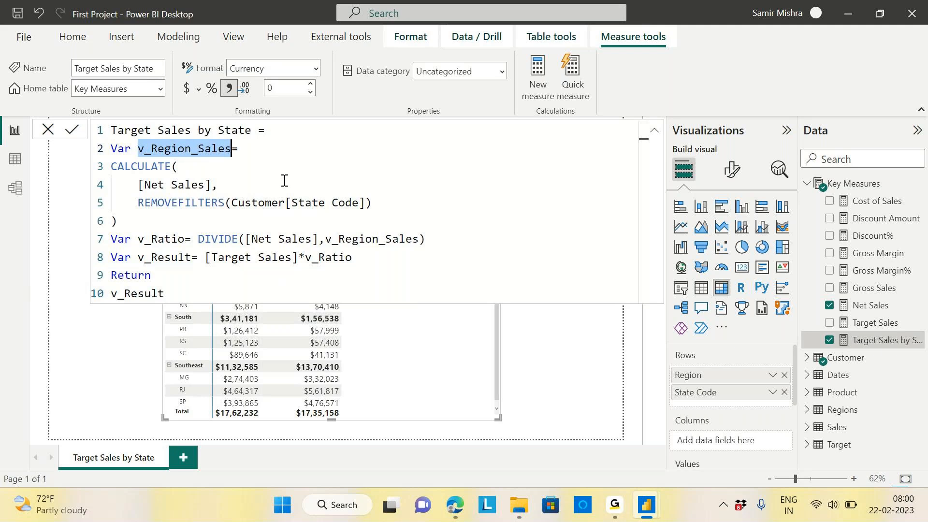
double_click(141, 294)
key(ctrl+v)
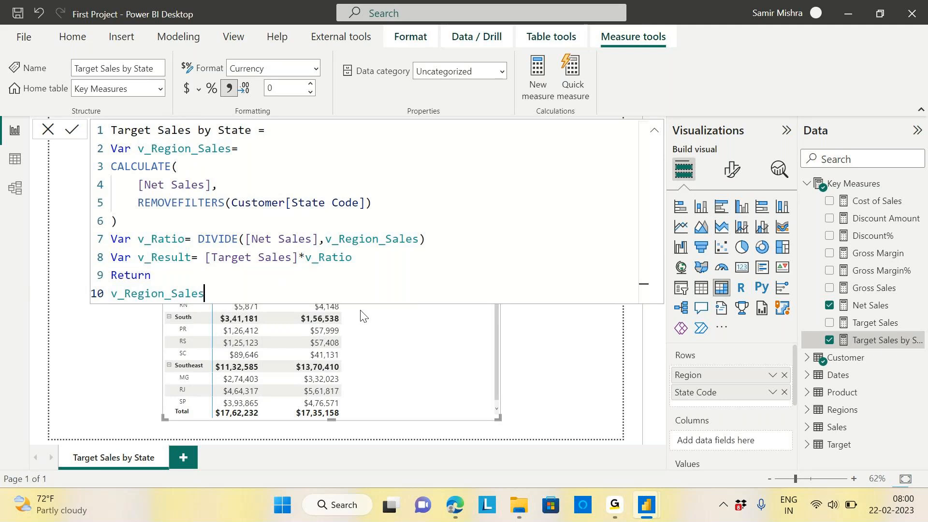
key(Return)
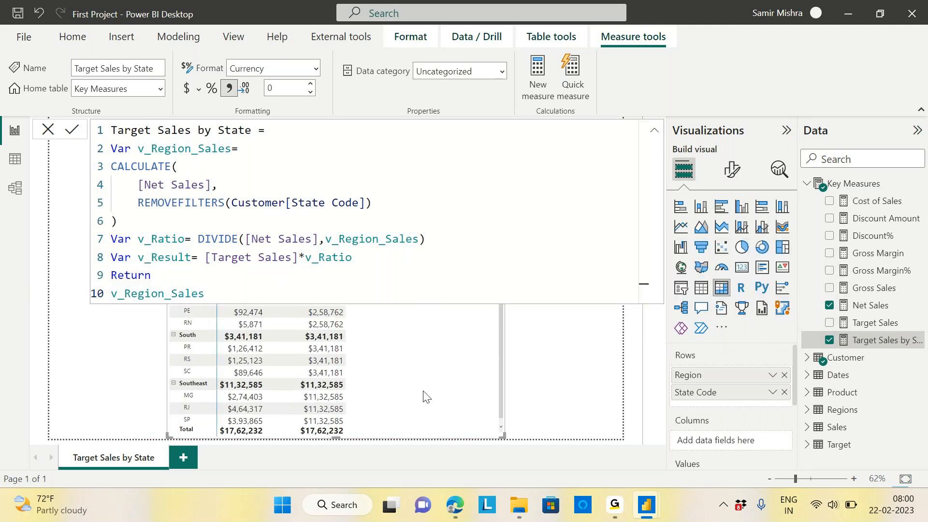
Put v_Result back as the returned variable in the Target Sales by State measure and commit the formula.
double_click(163, 257)
key(ctrl+c)
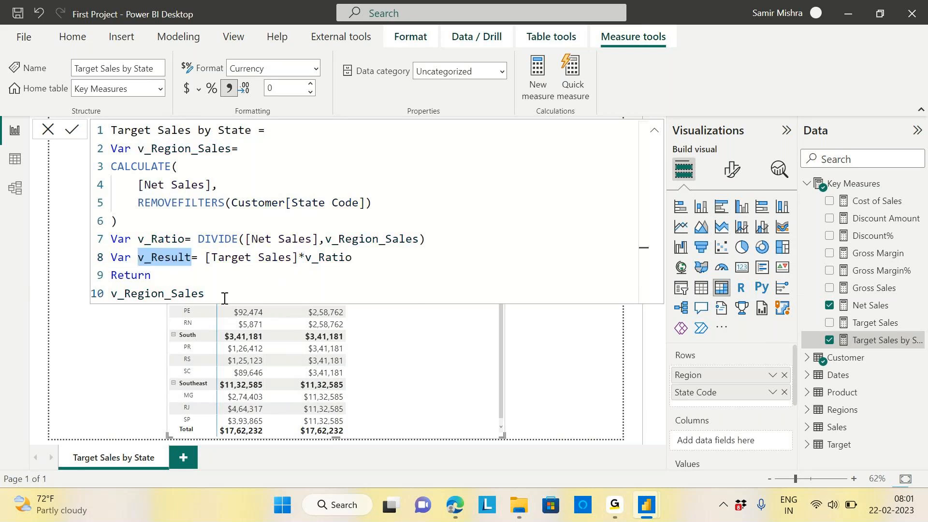
double_click(151, 293)
key(ctrl+v)
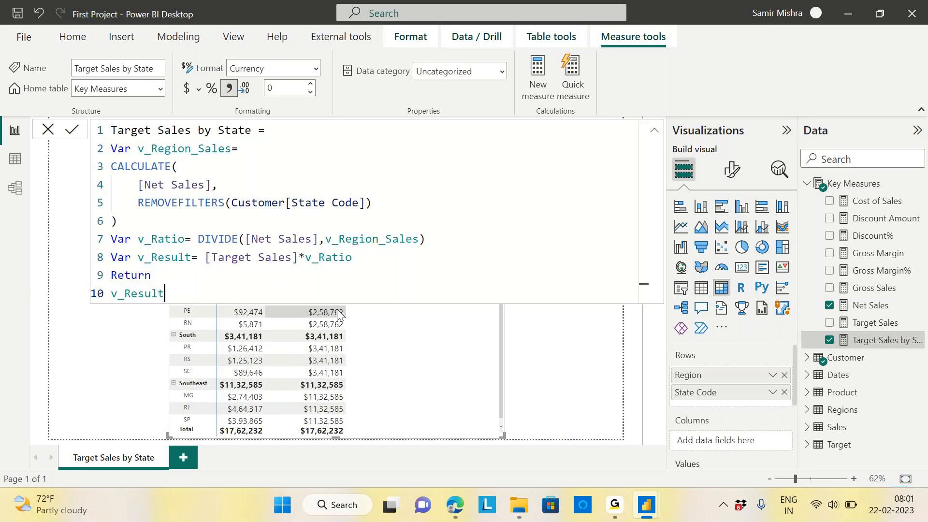
key(Return)
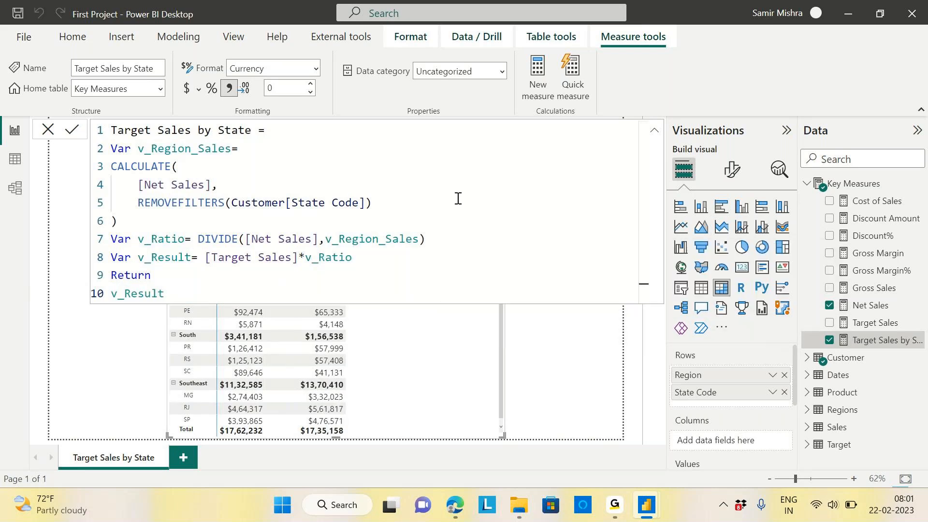
Highlight the Var and Return keywords in the formula and rewrite the Var keyword before v_Region_Sales in uppercase as VAR.
click(111, 151)
drag(111, 150, 144, 151)
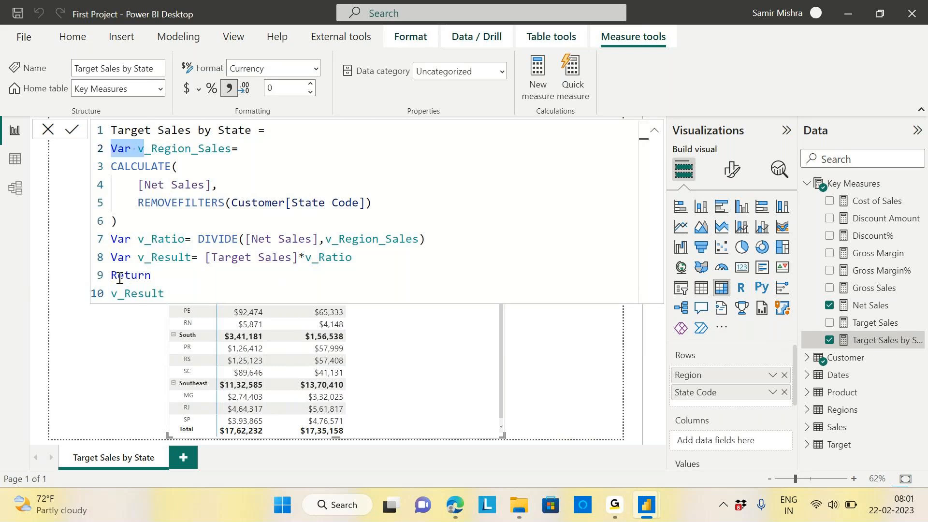
double_click(112, 276)
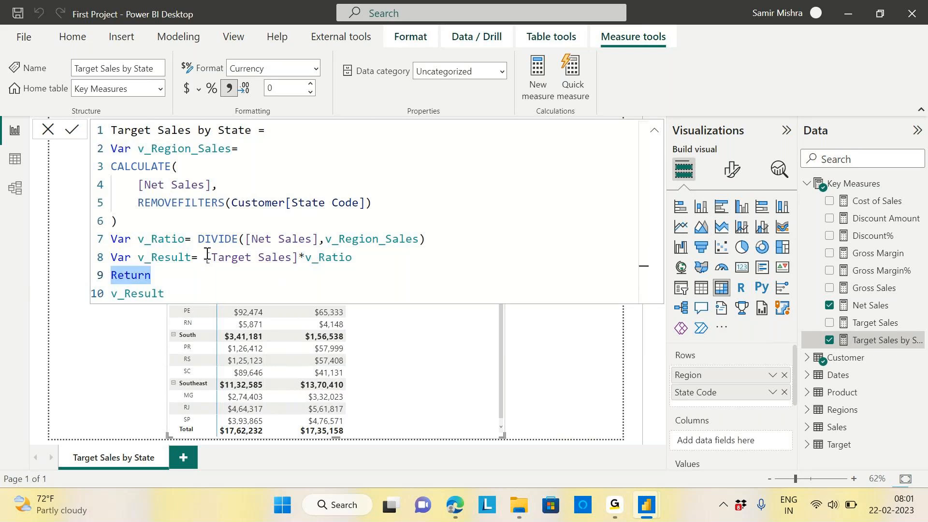
drag(133, 148, 112, 148)
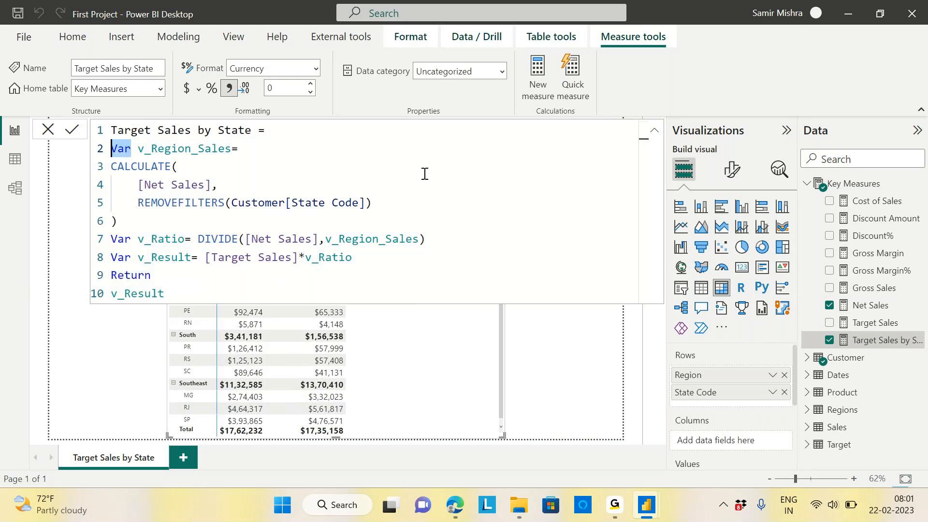
key(Caps_Lock)
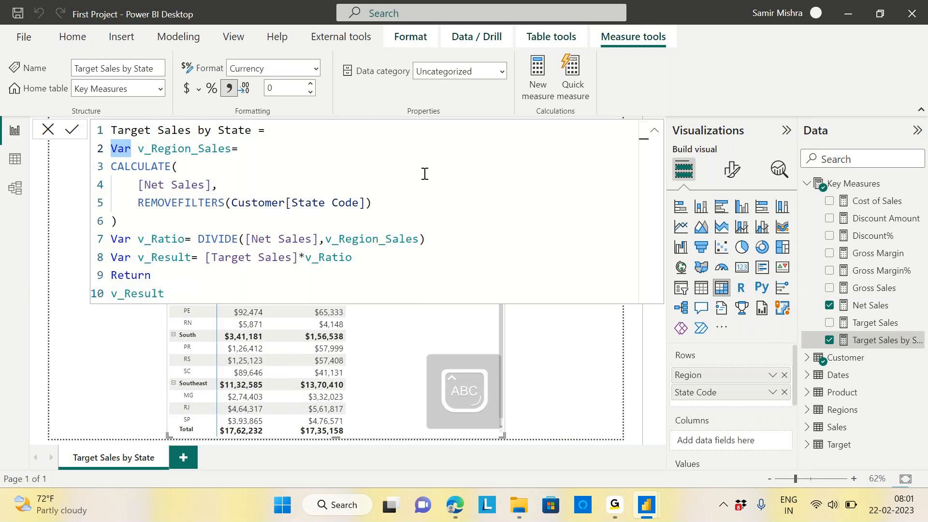
text(VAR)
click(518, 182)
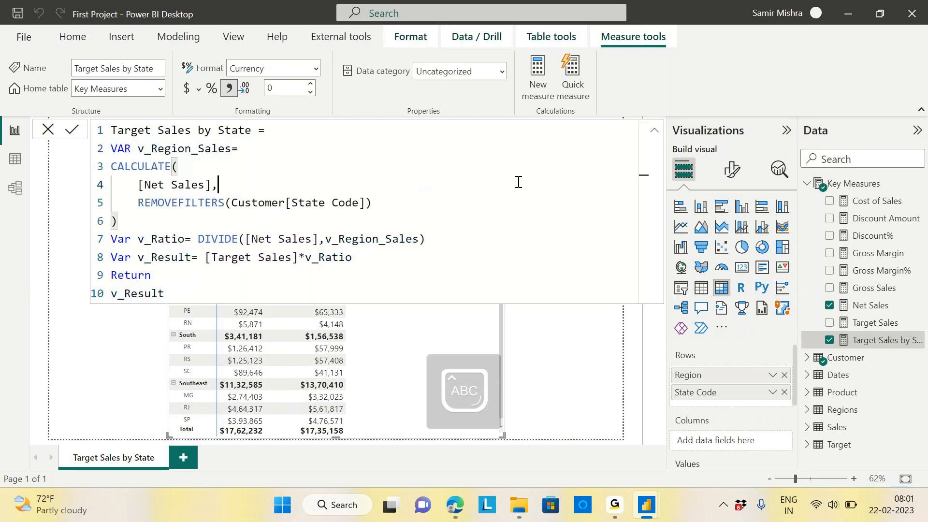
click(126, 150)
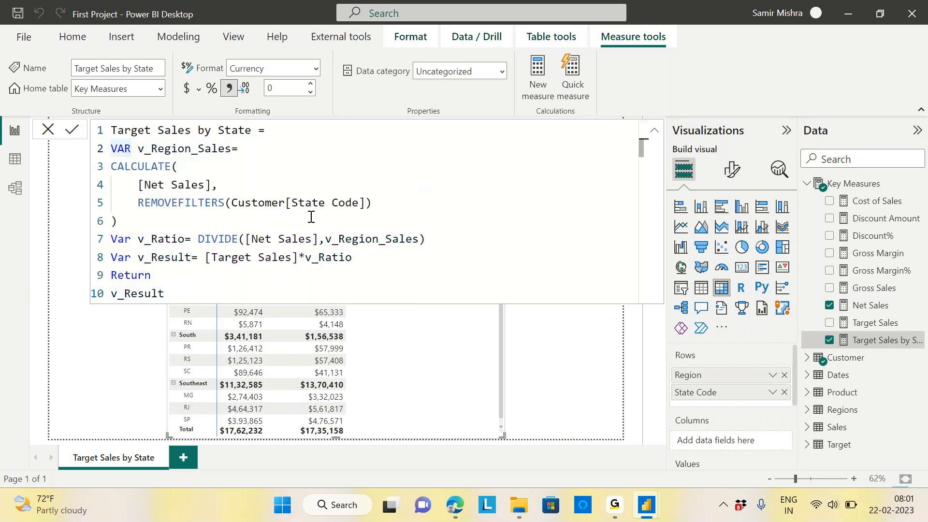
key(BackSpace)
text(R)
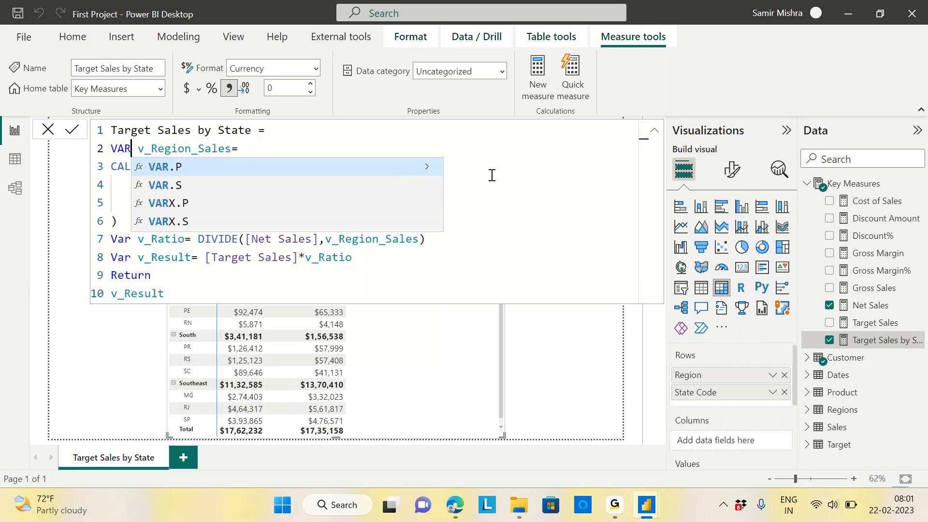
click(576, 187)
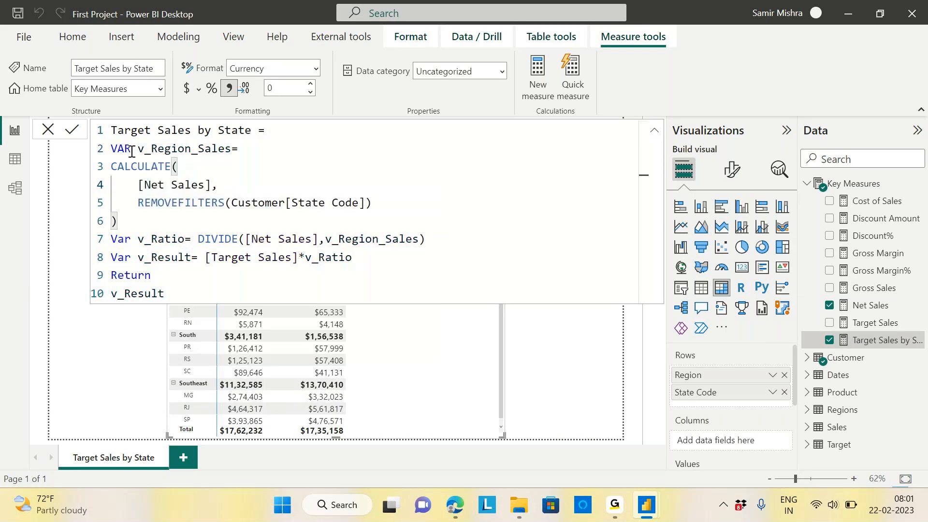
Try replacing the first underscore in the declared variable name v_Region_Sales with a space.
key(Up)
drag(139, 149, 231, 149)
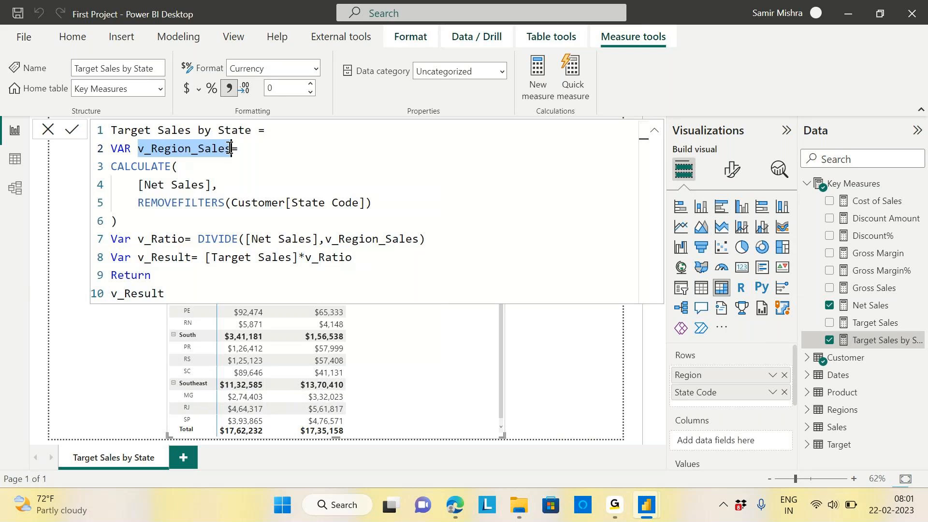
click(246, 198)
click(150, 149)
key(BackSpace)
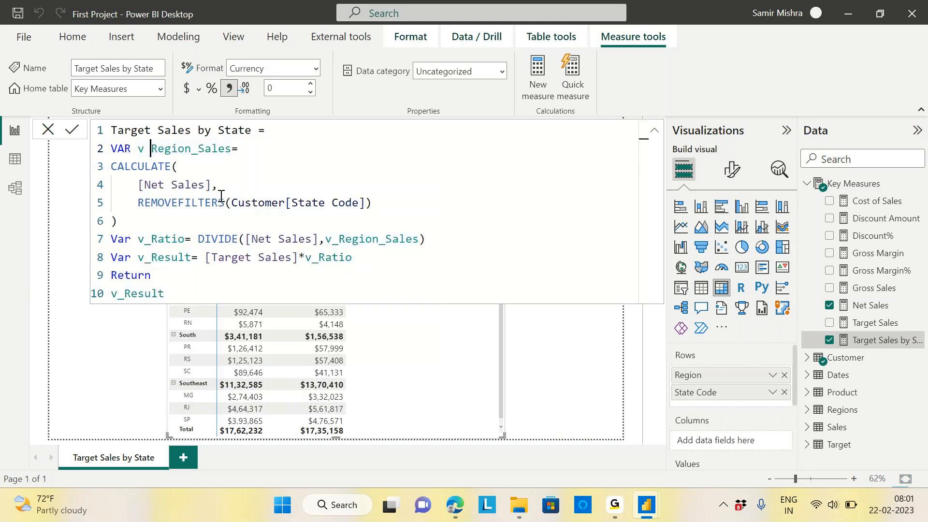
click(329, 162)
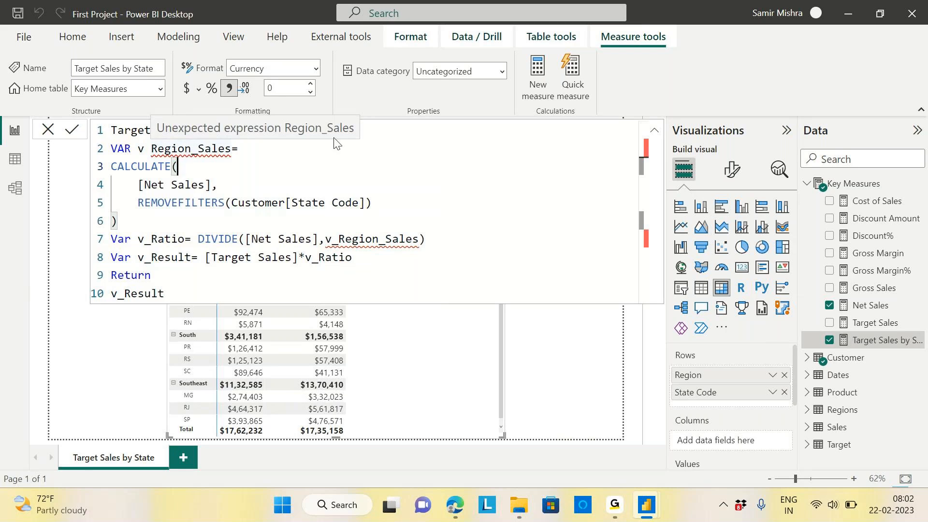
Restore the underscore so the variable reads v_Region_Sales and commit the Target Sales by State measure.
key(BackSpace)
text(_)
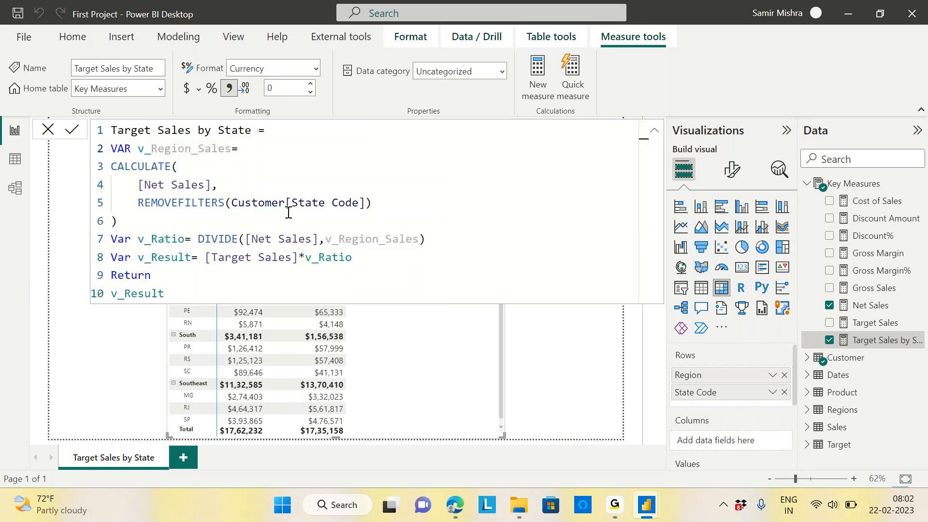
key(End)
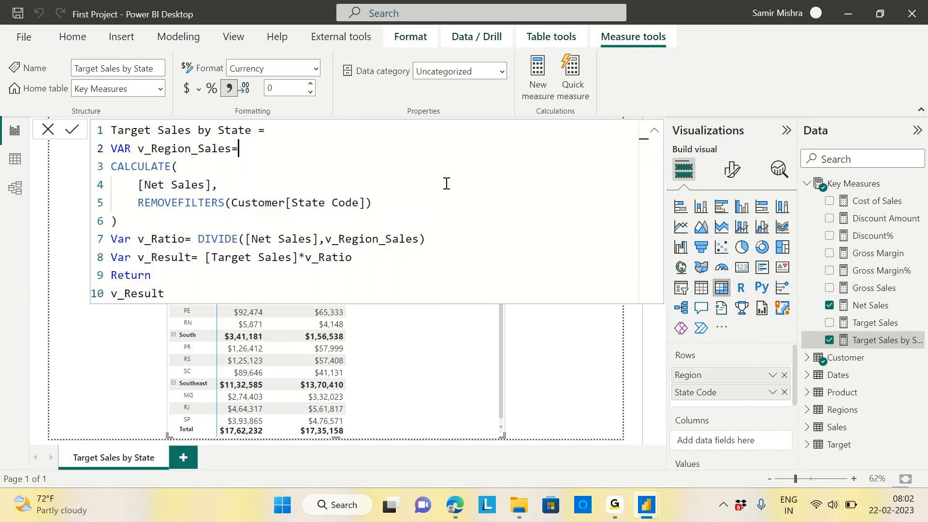
click(172, 288)
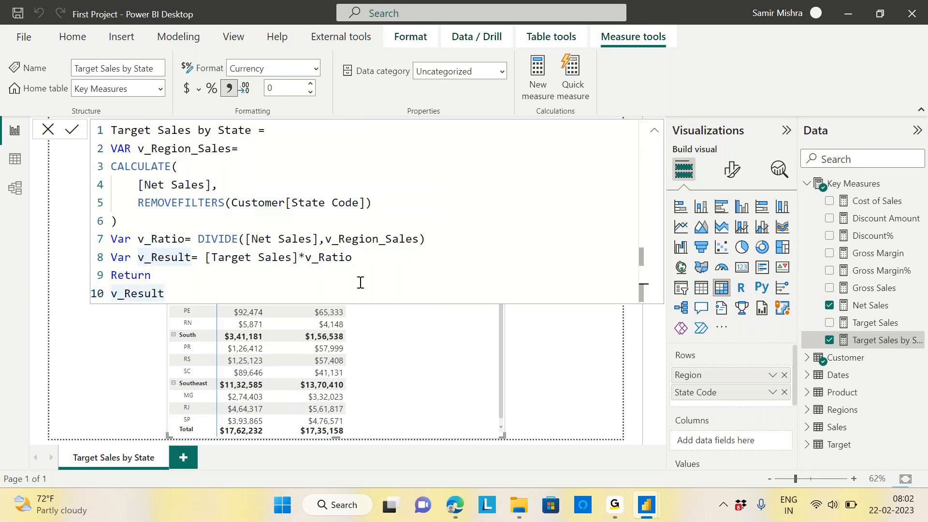
key(Return)
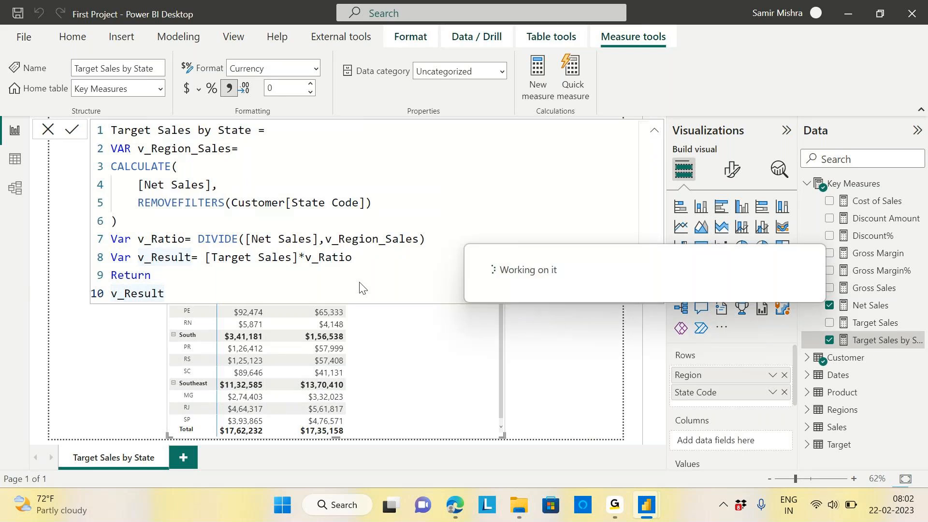
Collapse the Target Sales by State formula to view the whole matrix and expand the formula again.
click(314, 175)
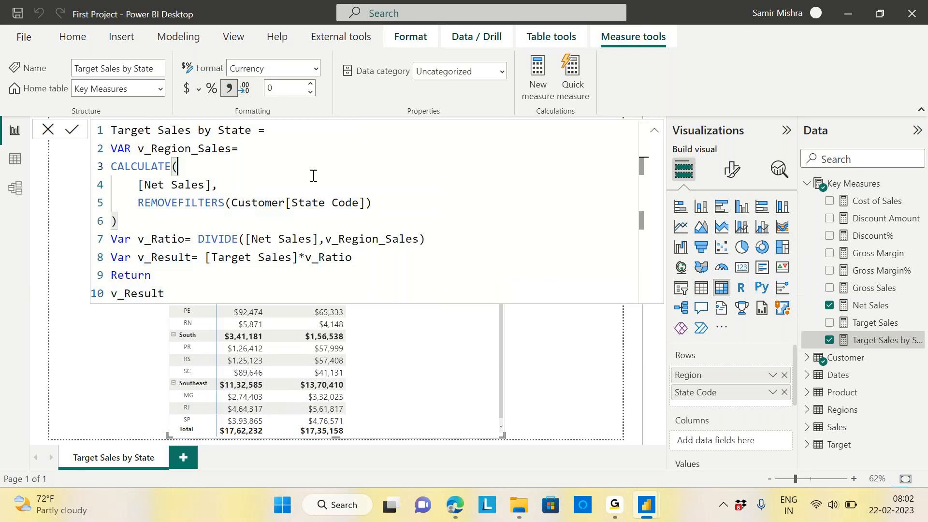
click(173, 294)
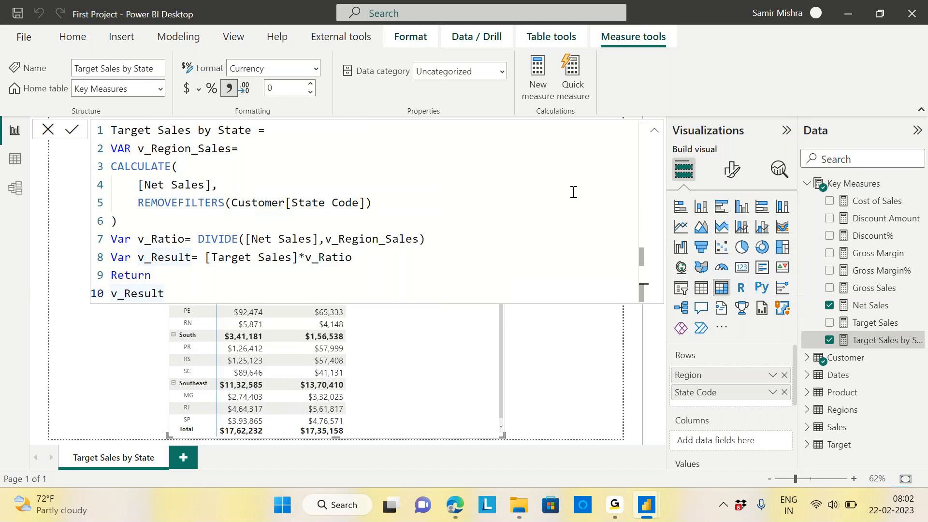
click(657, 131)
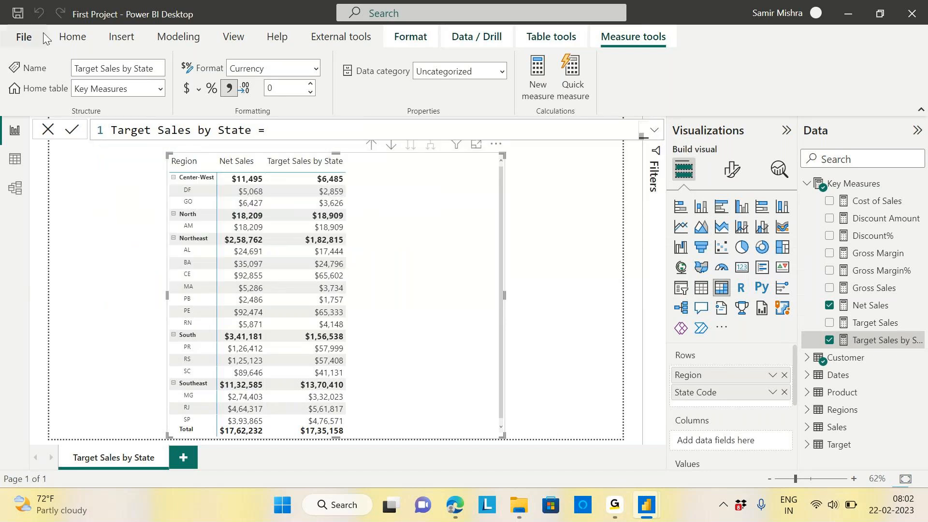
click(655, 133)
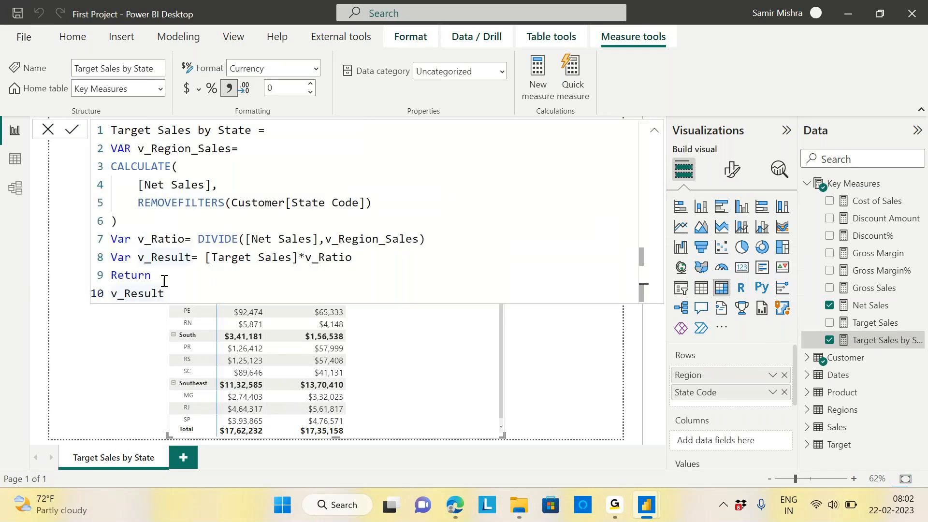
Highlight the entire Target Sales by State formula, visit the GoTo meeting window, and return to the First Project report with the formula collapsed.
drag(165, 293, 96, 135)
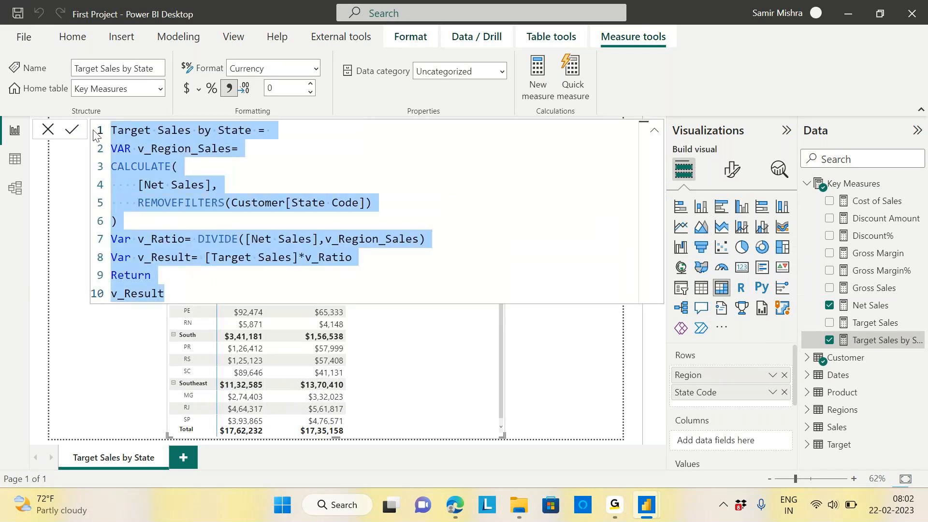
mouse_move(624, 508)
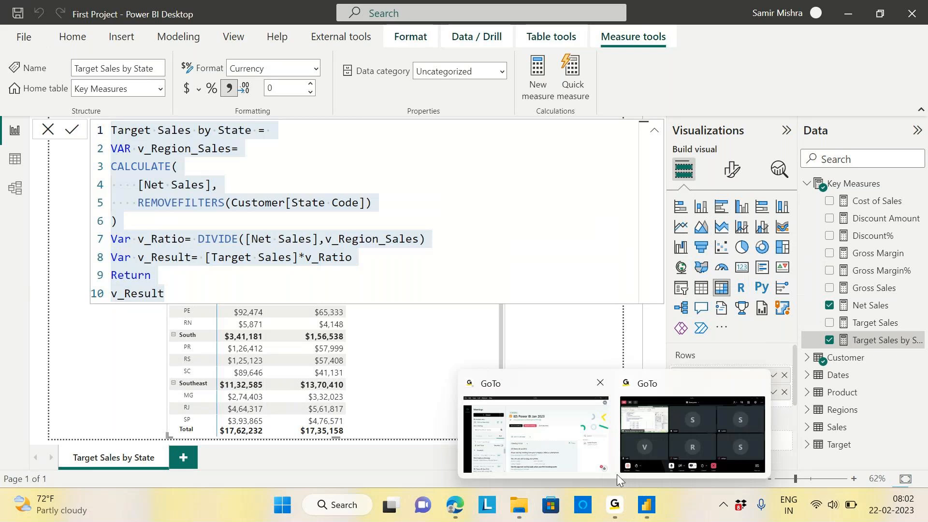
click(648, 437)
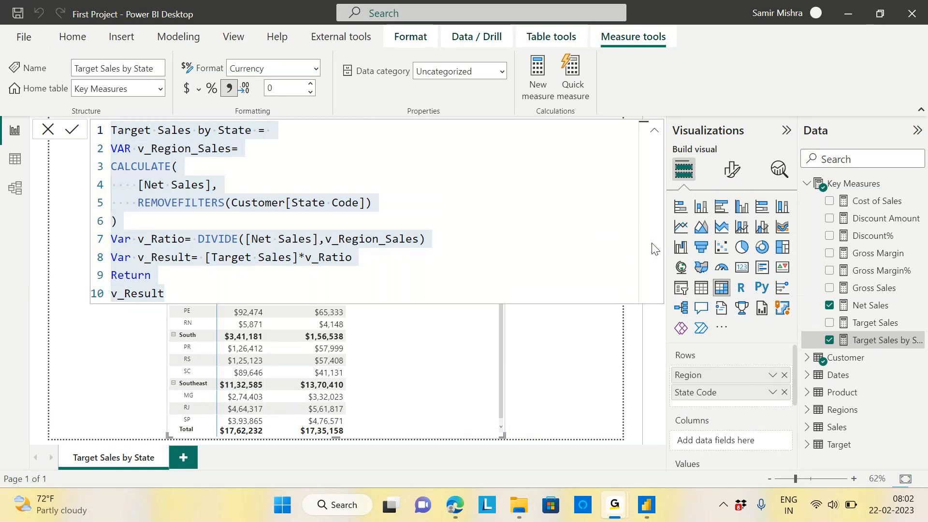
mouse_move(646, 504)
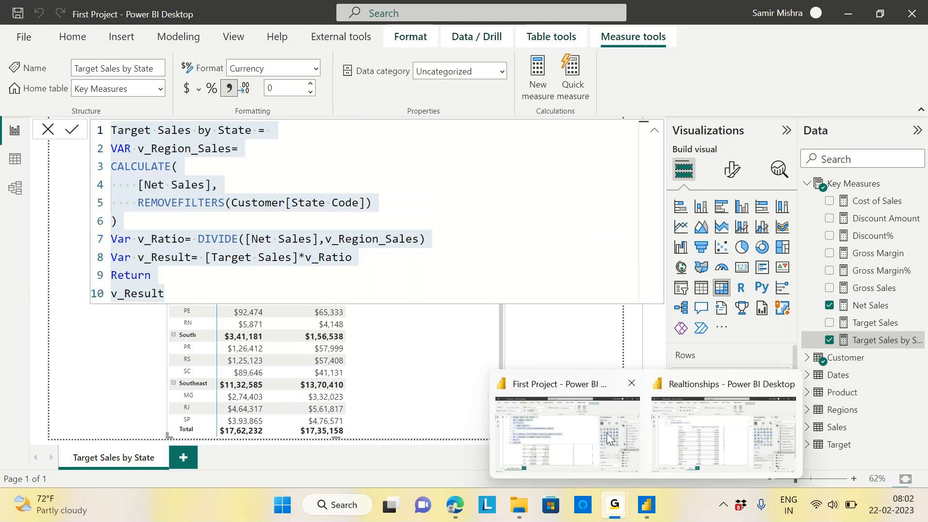
click(567, 433)
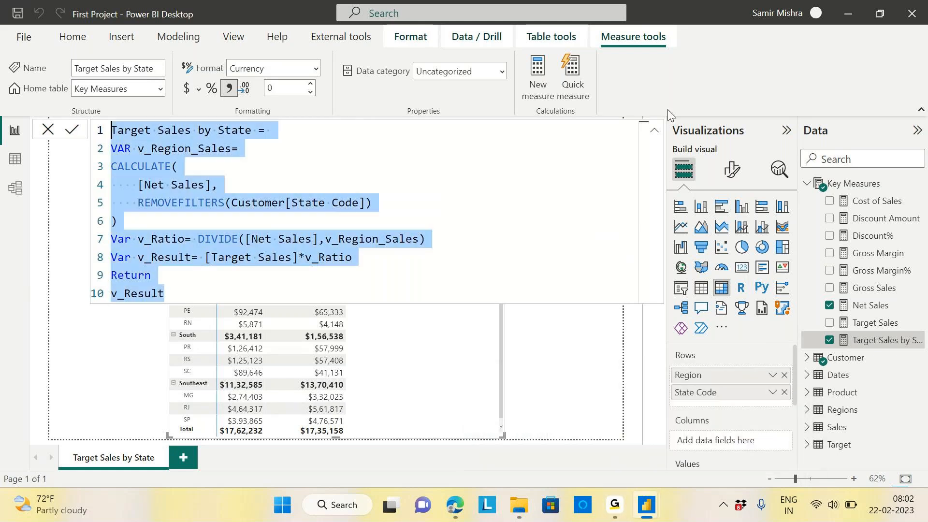
click(654, 134)
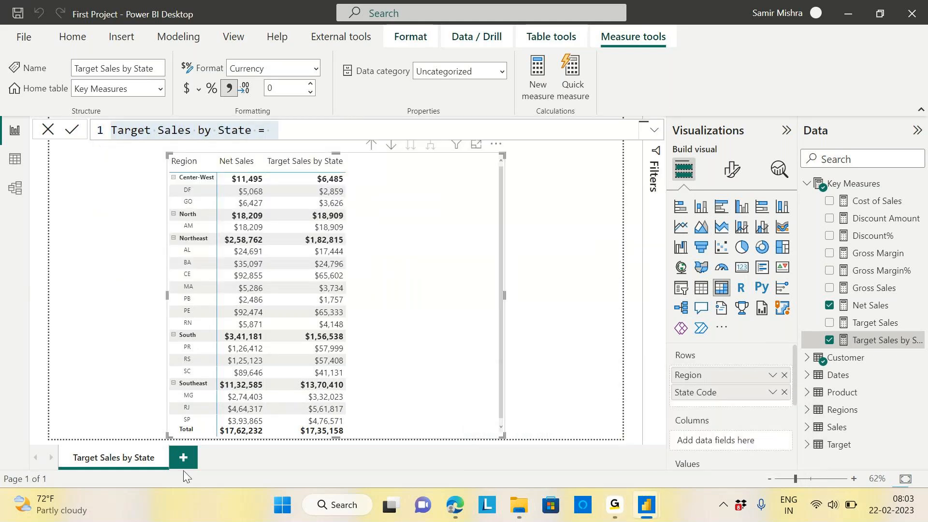
Add a new report page and rename it Gross Margin Analysis.
click(188, 459)
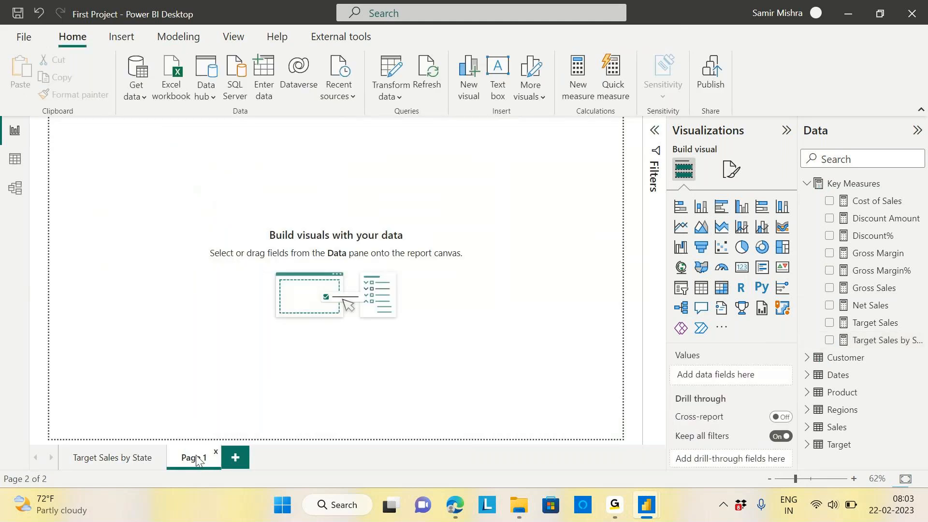
right_click(195, 458)
click(244, 405)
text(D)
key(BackSpace)
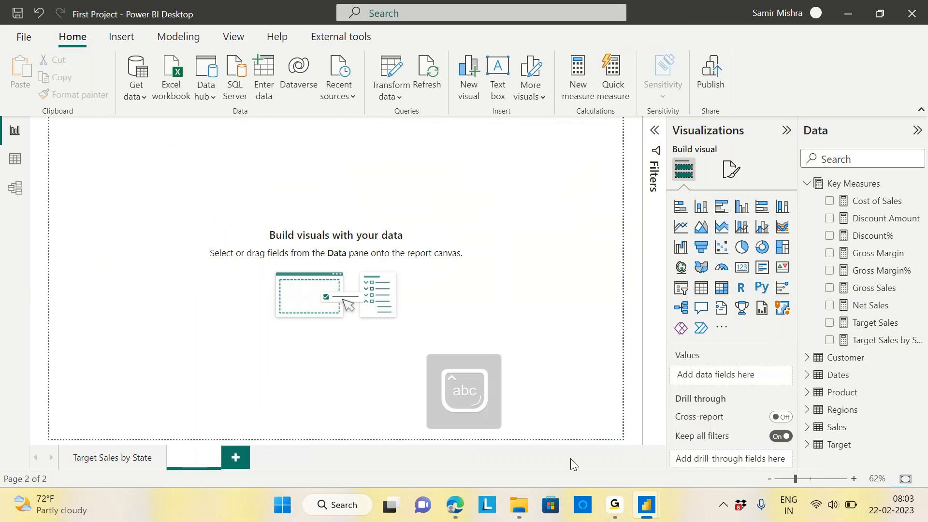
text(Gorss)
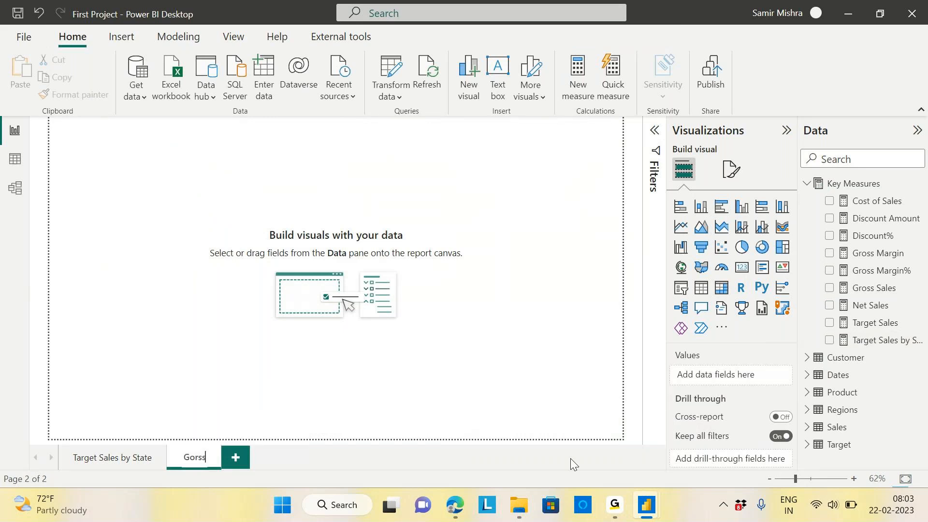
key(BackSpace)
key(BackSpace)
text(ross Margin Analysis)
key(Return)
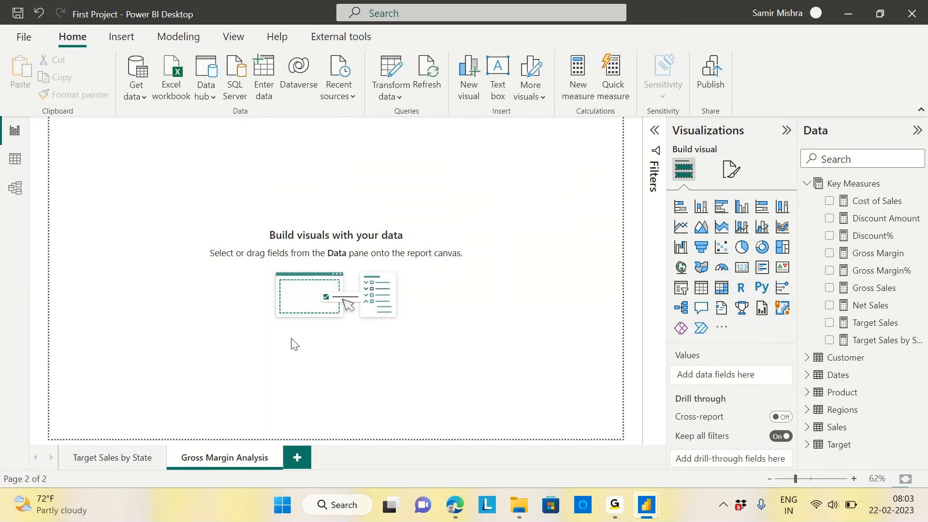
Add an area chart to the page, enlarge it in the upper part, and plot Gross Margin% on its Y-axis.
click(701, 227)
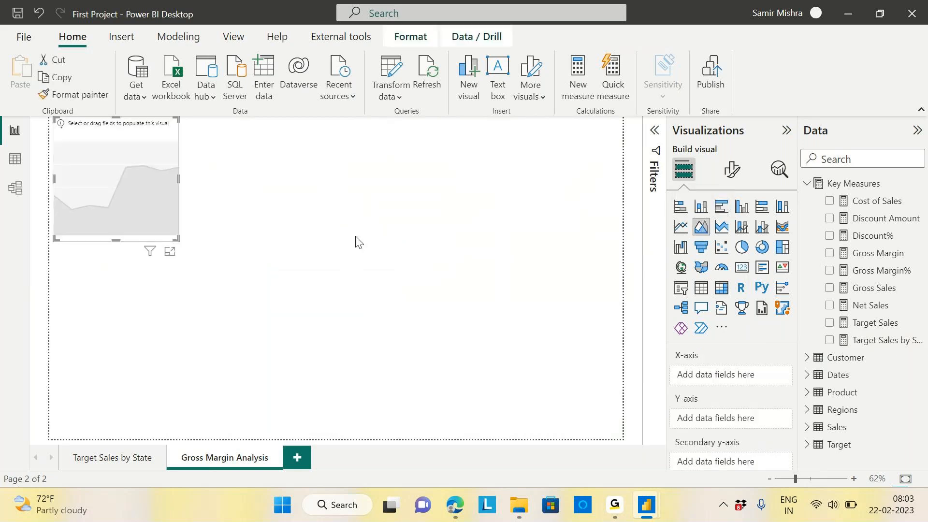
drag(118, 197, 213, 209)
drag(265, 250, 341, 269)
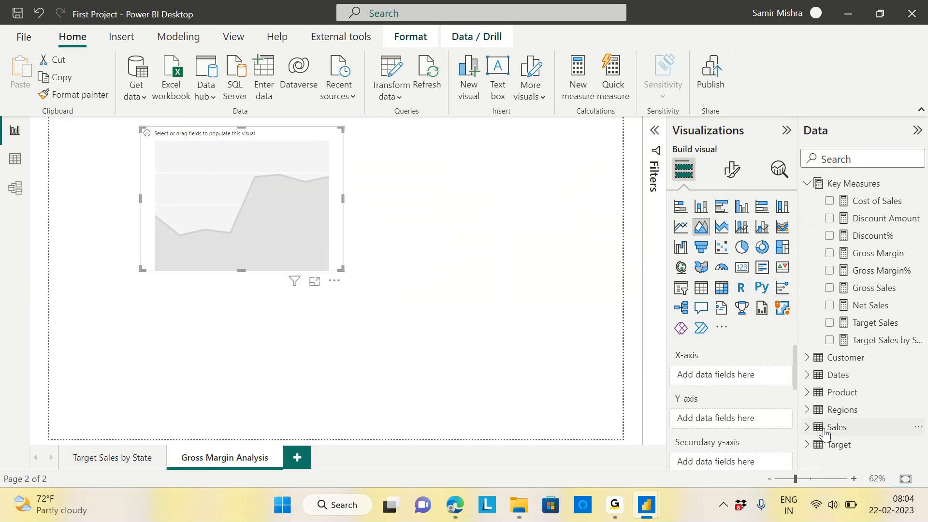
drag(888, 273, 757, 417)
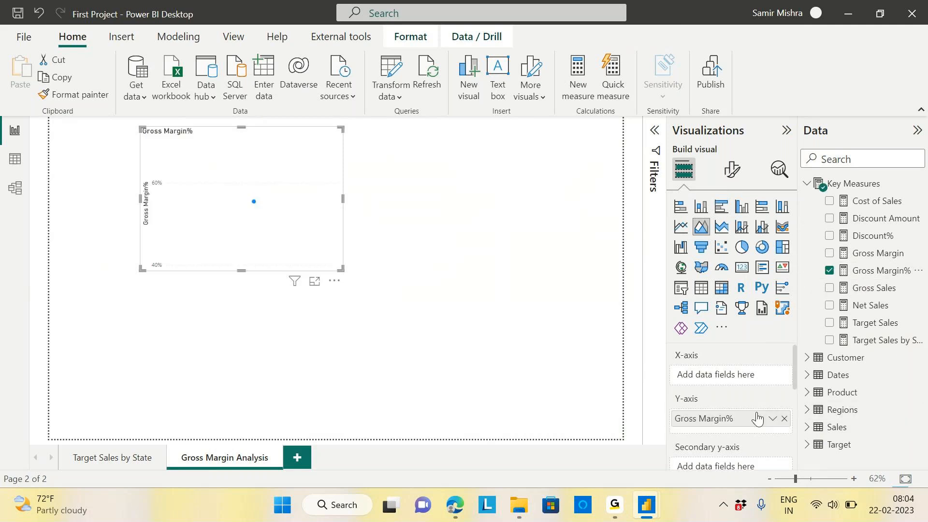
Put Year and Month Name from the Dates table on the chart's X-axis and expand the hierarchy down to months.
click(806, 186)
click(806, 218)
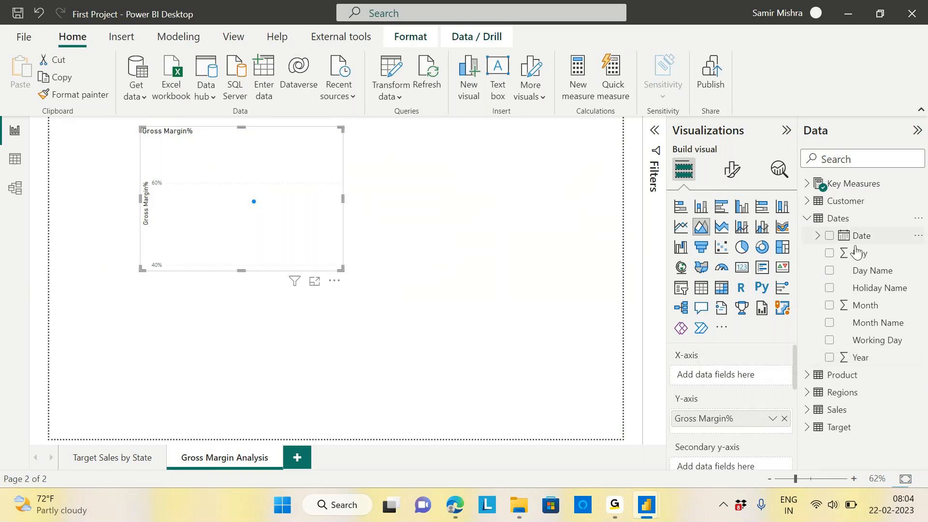
click(861, 358)
drag(861, 361, 737, 382)
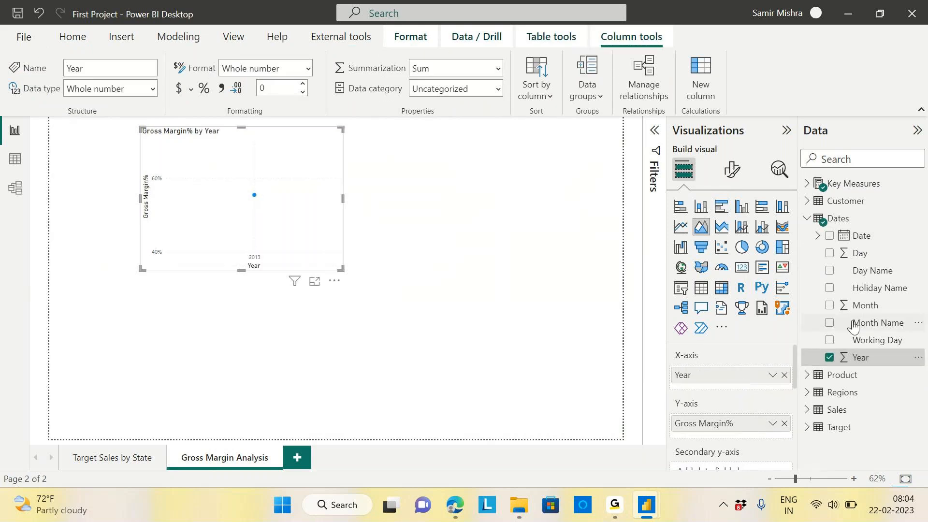
drag(876, 323, 744, 389)
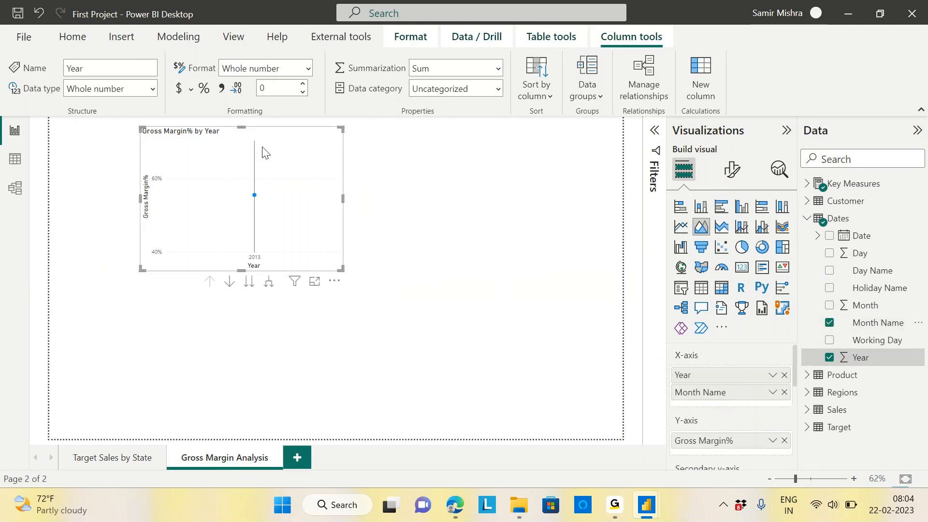
click(270, 283)
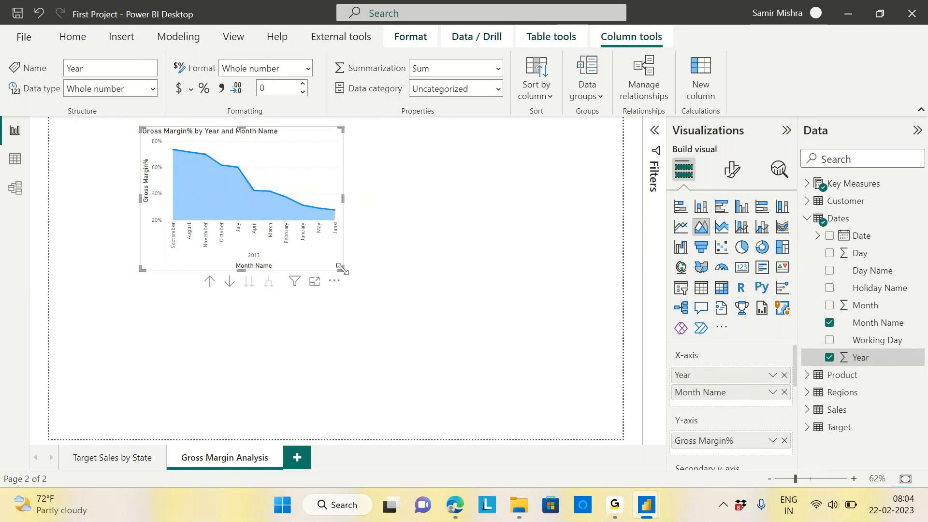
Resize the area chart and place it in the page's upper-left corner.
drag(341, 269, 378, 265)
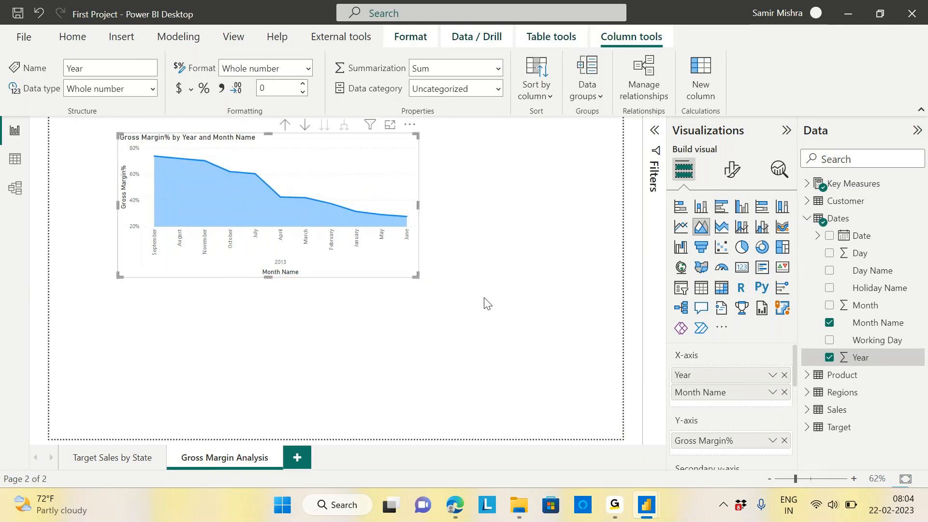
drag(416, 276, 258, 271)
Add a table visual beside the area chart that lists Month Name, and make it slightly taller.
click(702, 288)
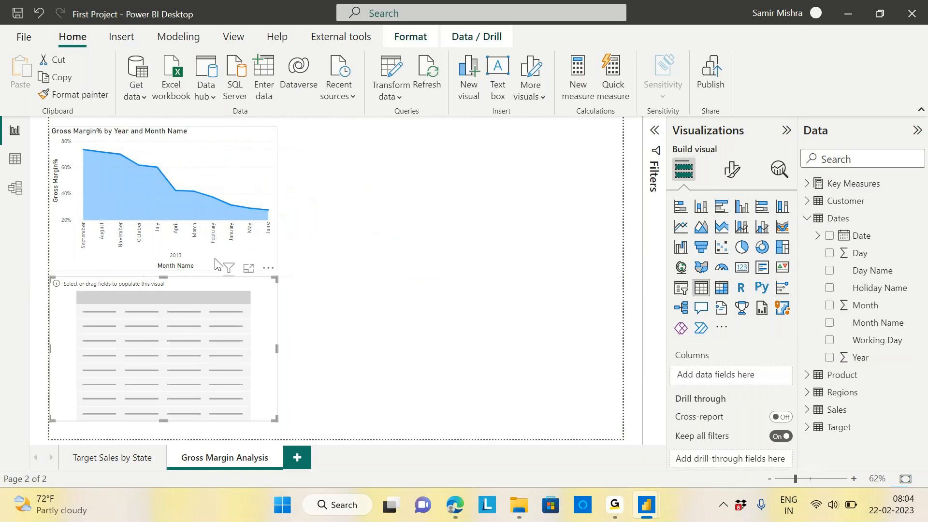
drag(211, 317, 498, 187)
drag(870, 322, 432, 194)
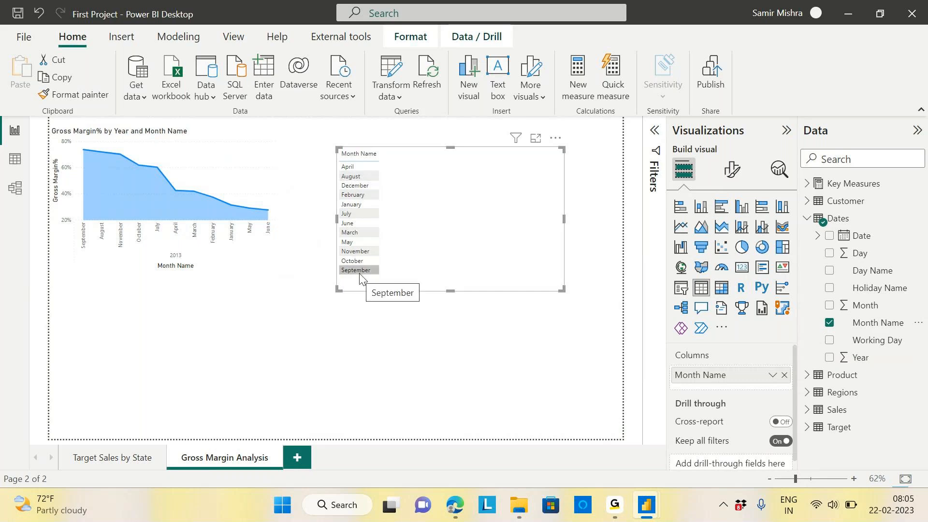
mouse_move(453, 289)
mouse_down()
mouse_move(453, 277)
mouse_move(453, 298)
mouse_up()
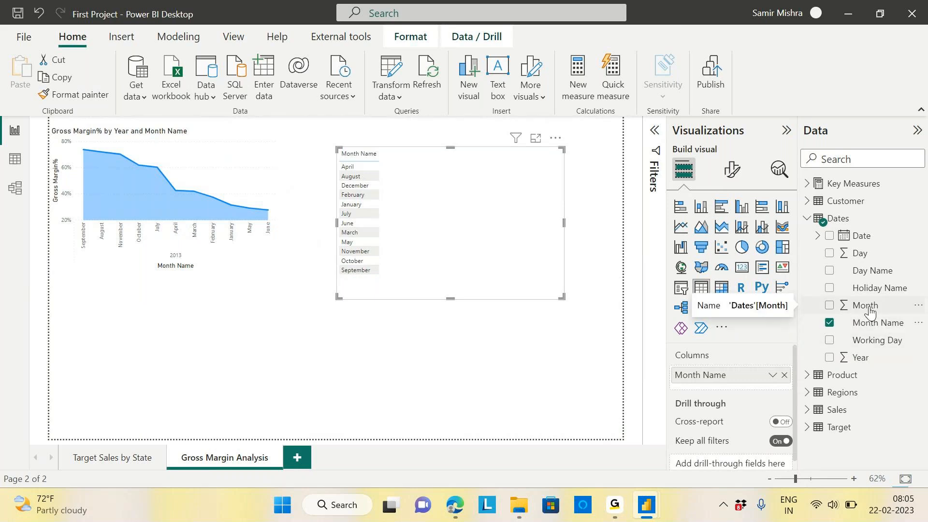
In the Dates table's data view, sort the Month Name column by the Month column.
click(14, 164)
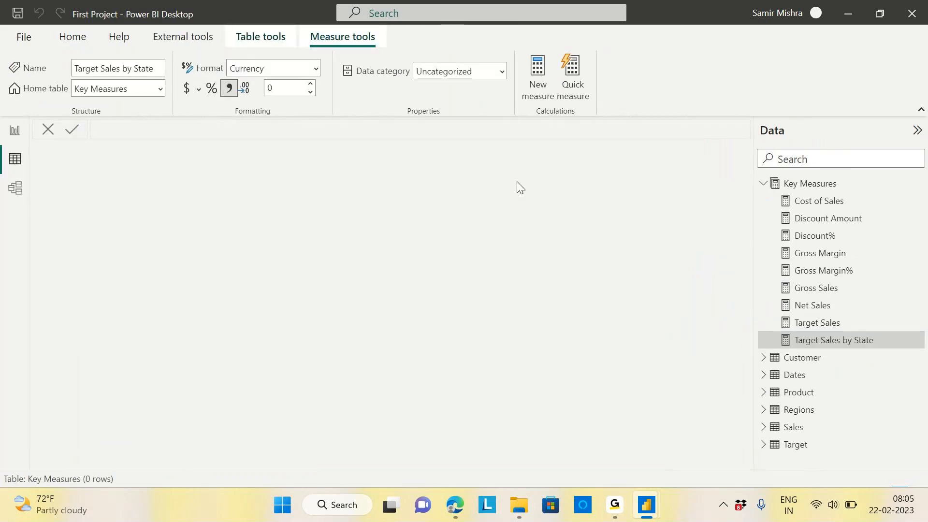
click(795, 375)
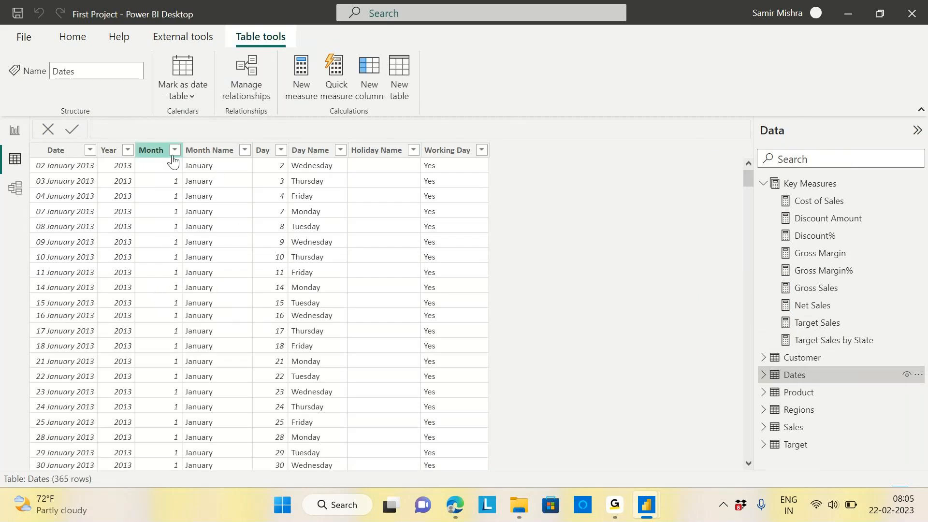
click(229, 156)
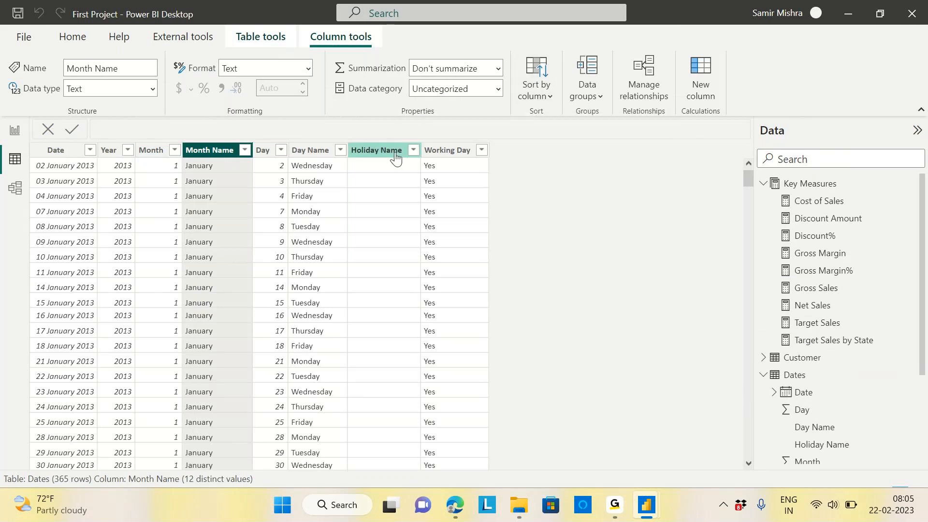
click(550, 98)
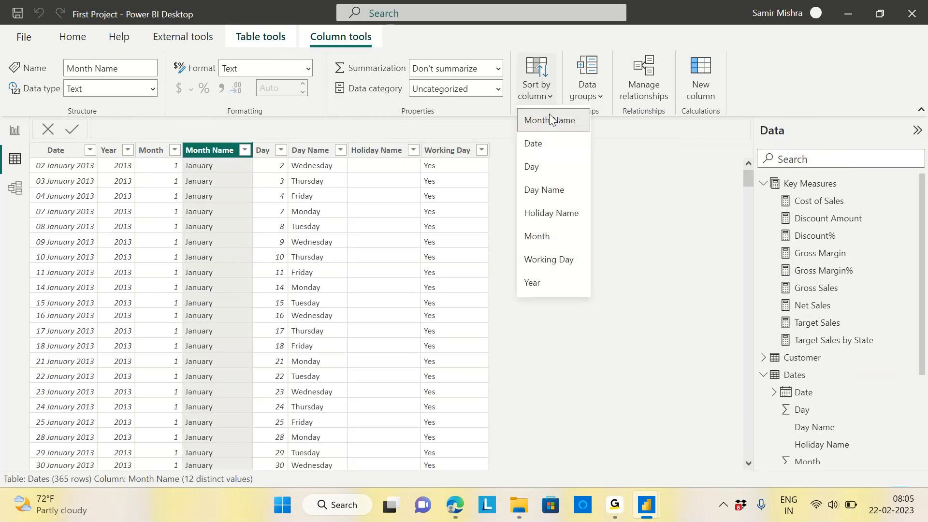
click(537, 236)
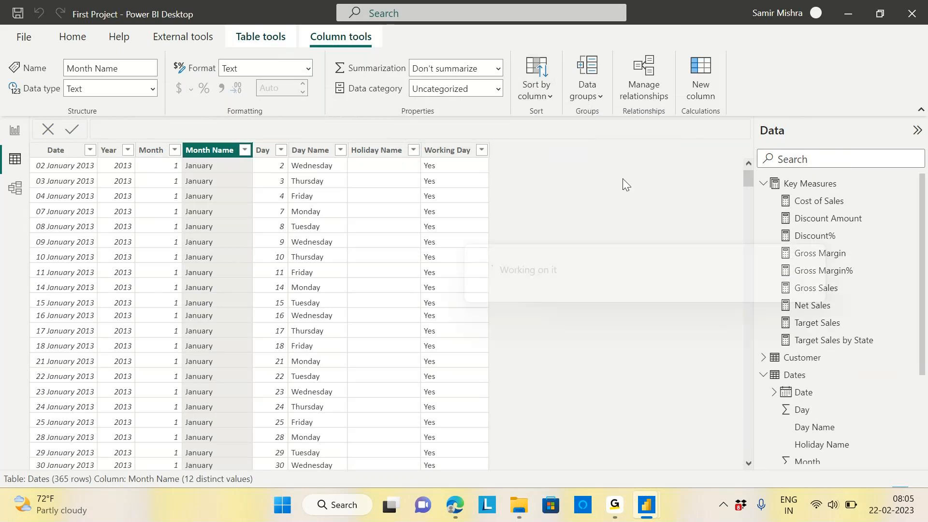
Return to the report page and remove the Month Name table visual.
click(17, 136)
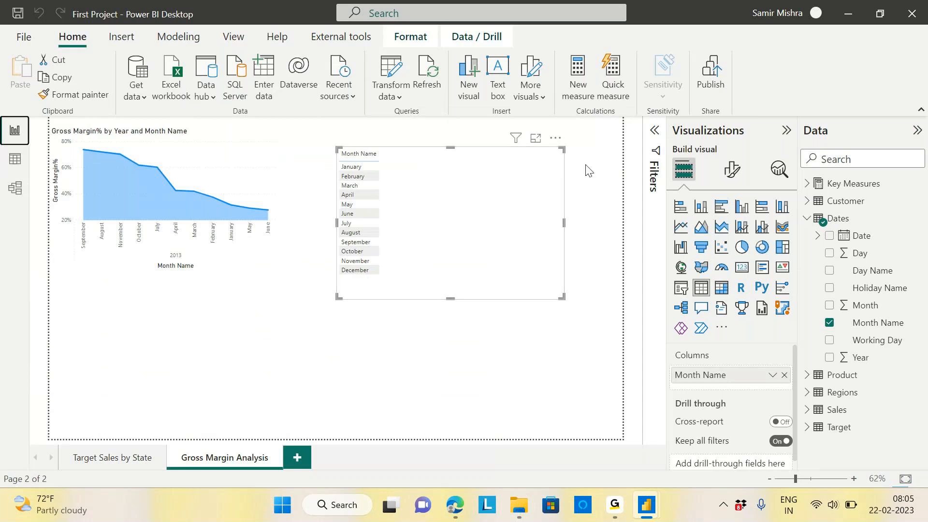
click(556, 140)
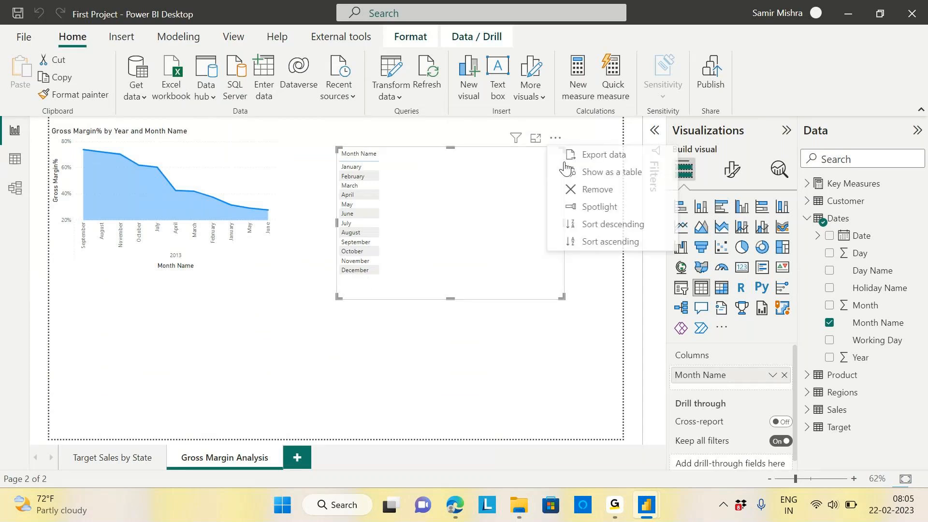
Remove Month Name from the area chart's X-axis, add it back below Year, and expand the hierarchy to months.
click(257, 181)
click(785, 392)
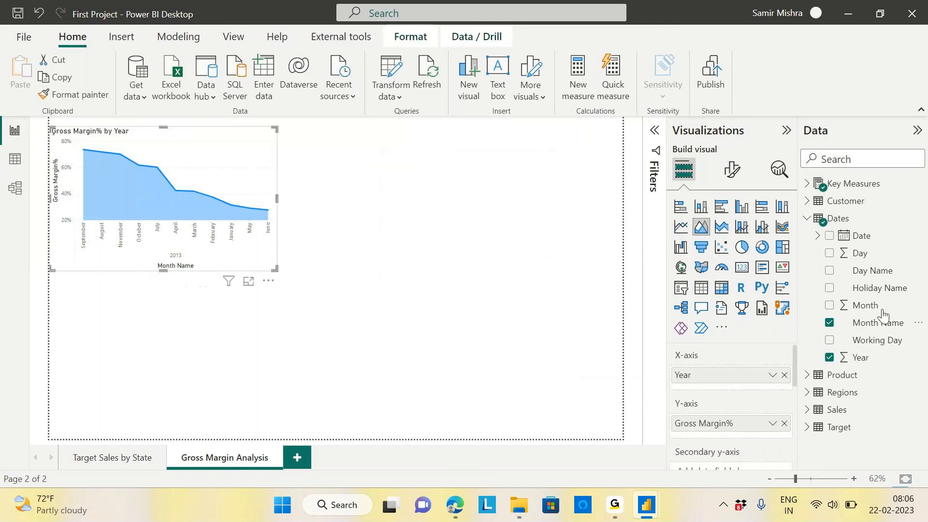
drag(880, 333, 746, 394)
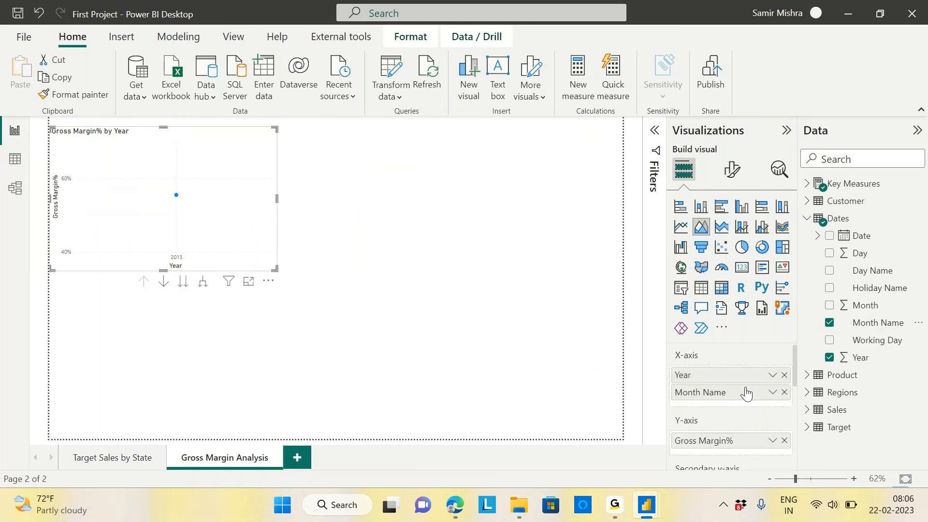
click(205, 285)
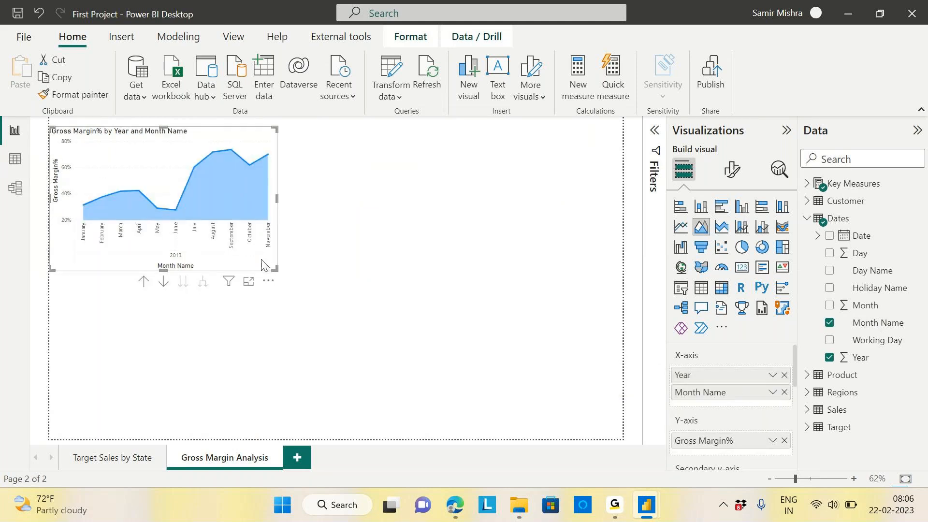
Shift the area chart away from the page's left edge, widen it, and inspect Gross Margin% for individual months.
drag(261, 263, 331, 262)
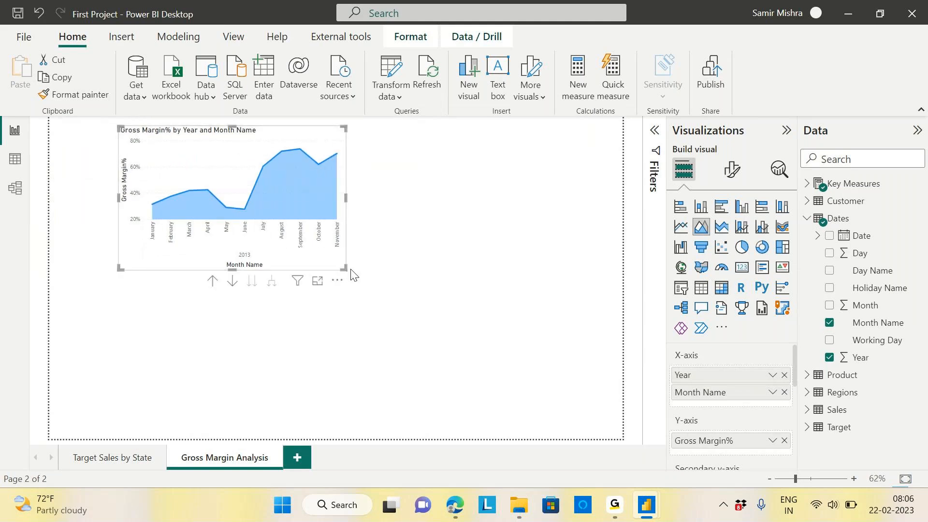
drag(345, 269, 411, 284)
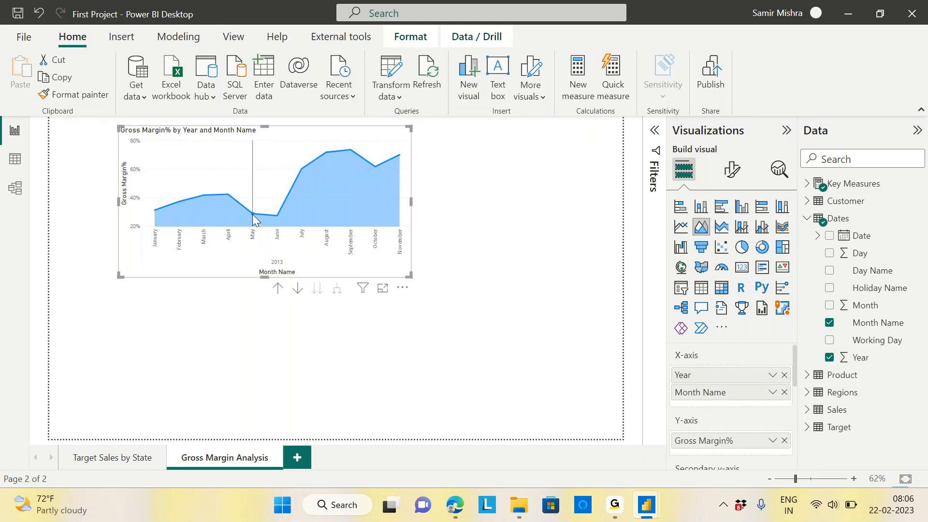
mouse_move(252, 216)
mouse_move(226, 194)
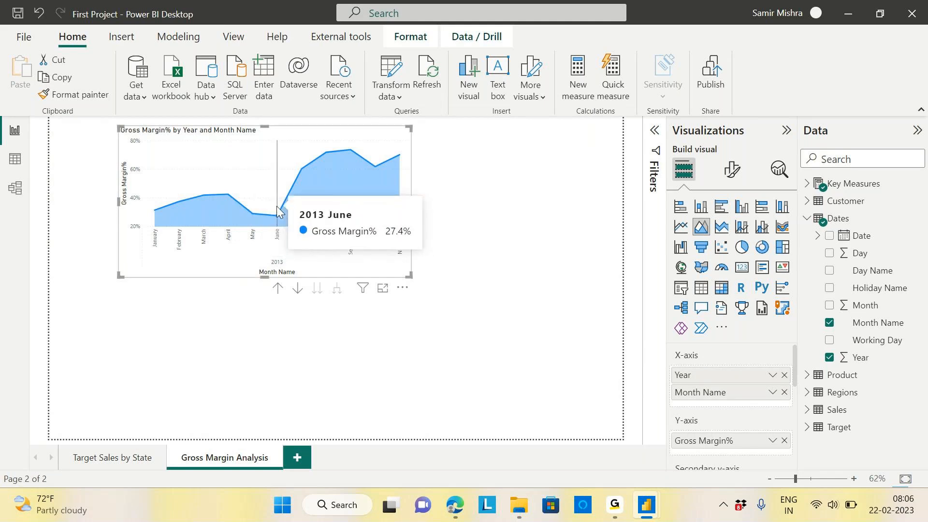
mouse_move(294, 175)
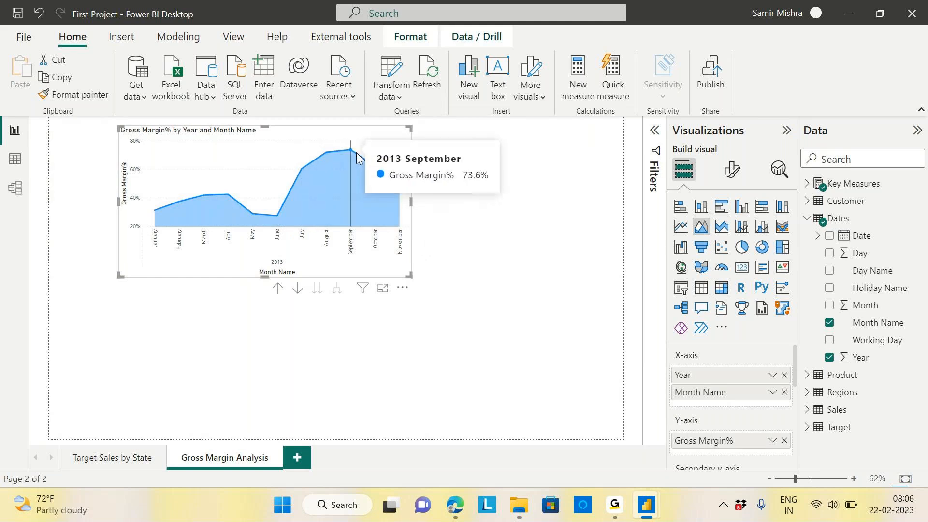
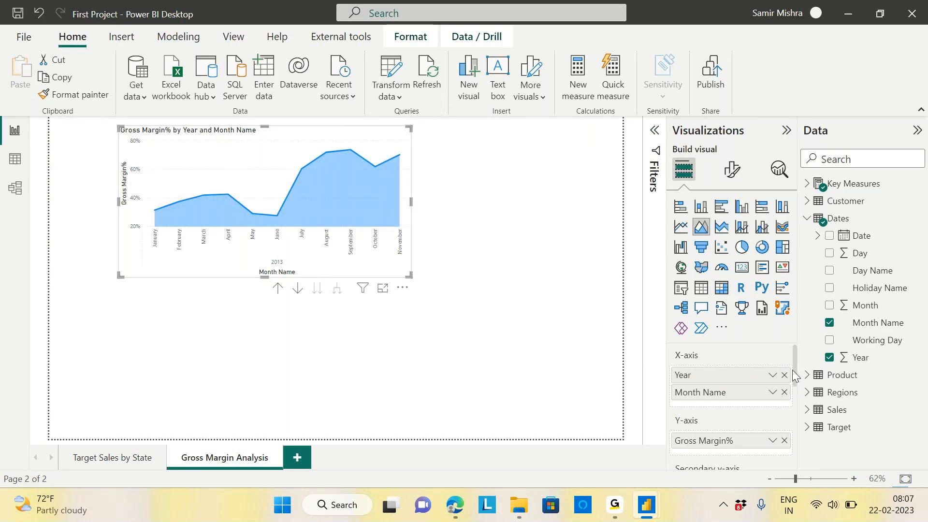
Add Region from the Customer table as the area chart's legend.
scroll(793, 390, down, 2)
scroll(797, 396, down, 1)
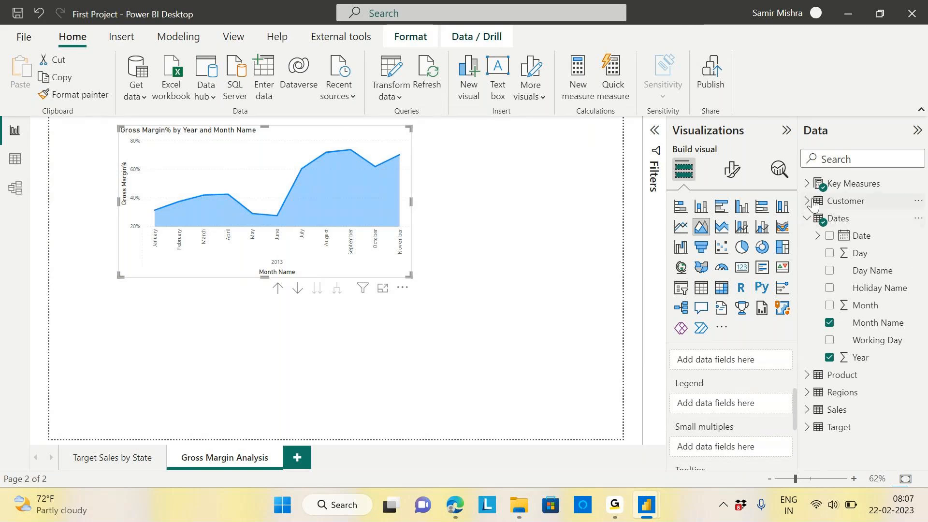
click(807, 216)
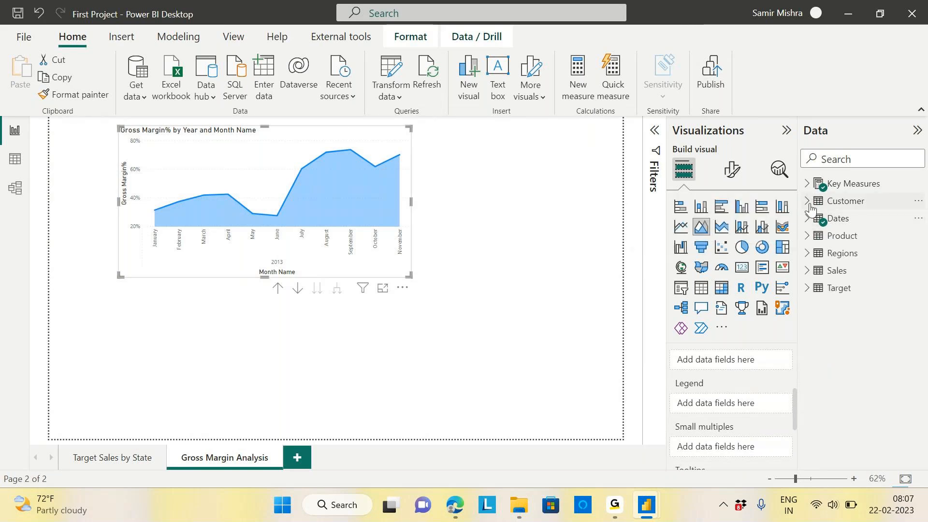
click(809, 202)
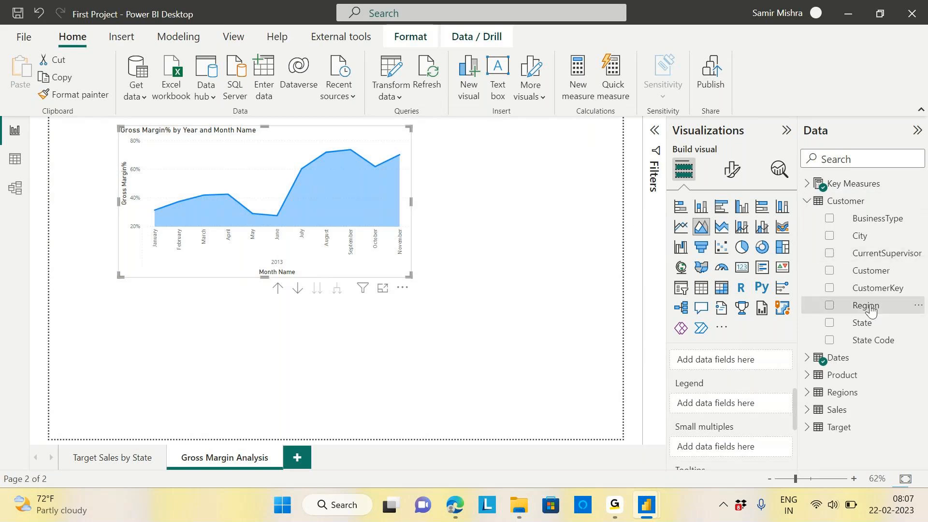
drag(872, 310, 742, 409)
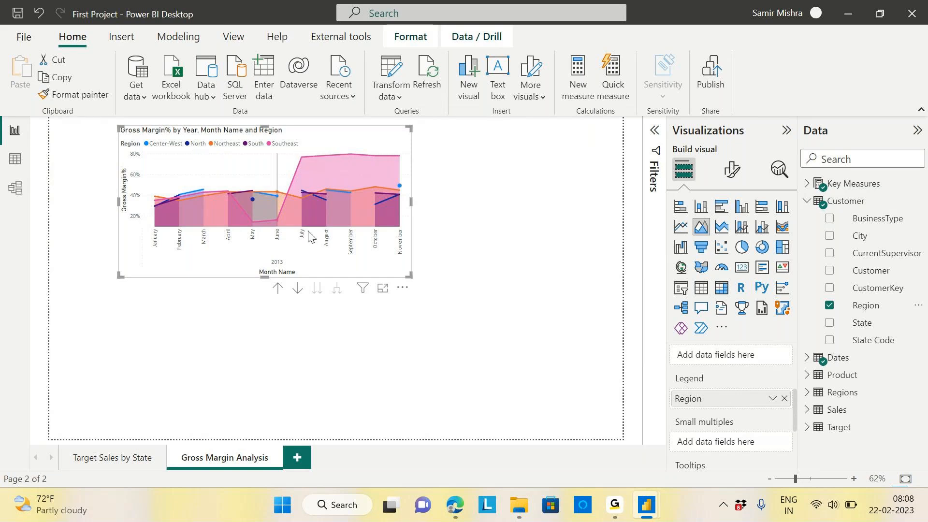
Enlarge the area chart and examine the regional Gross Margin% values around April, May and June.
drag(408, 273, 506, 372)
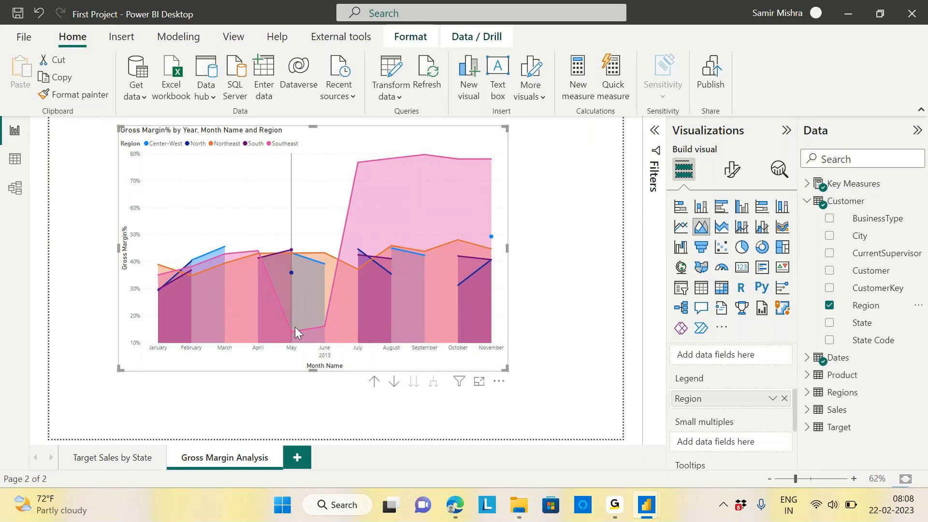
mouse_move(302, 327)
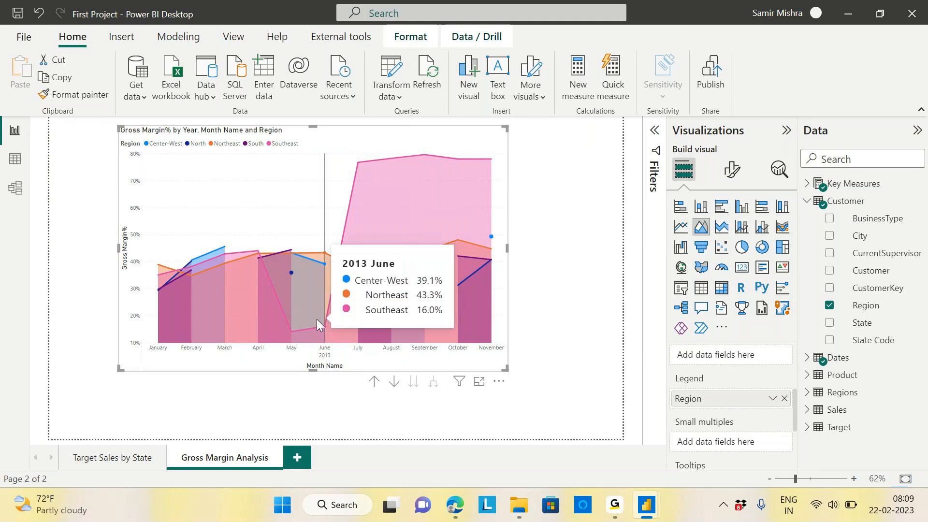
mouse_move(250, 267)
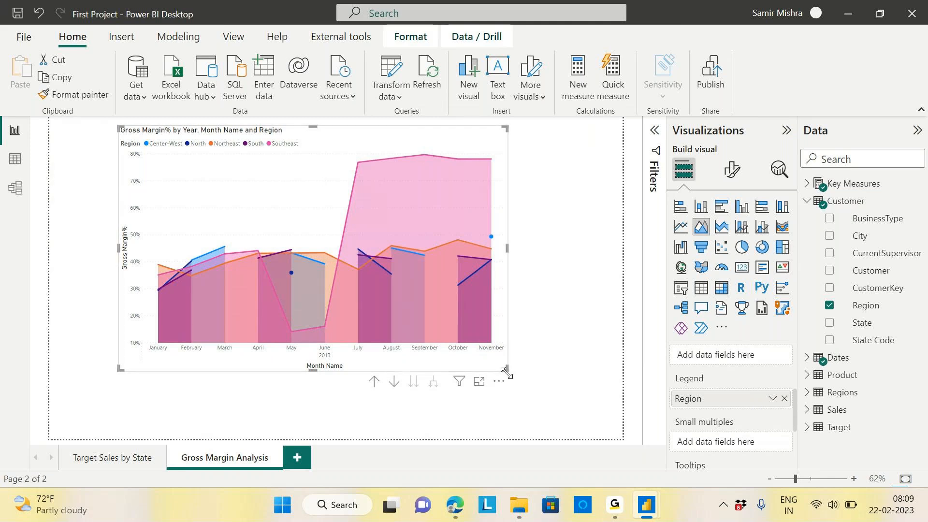
Shrink the area chart to the upper part of the page and shift it slightly to the right.
drag(507, 372, 405, 303)
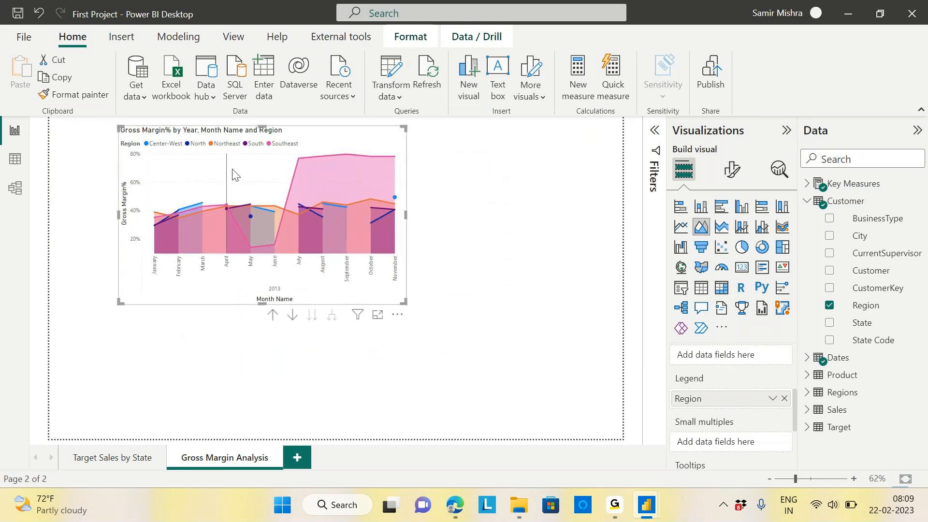
drag(307, 172, 327, 173)
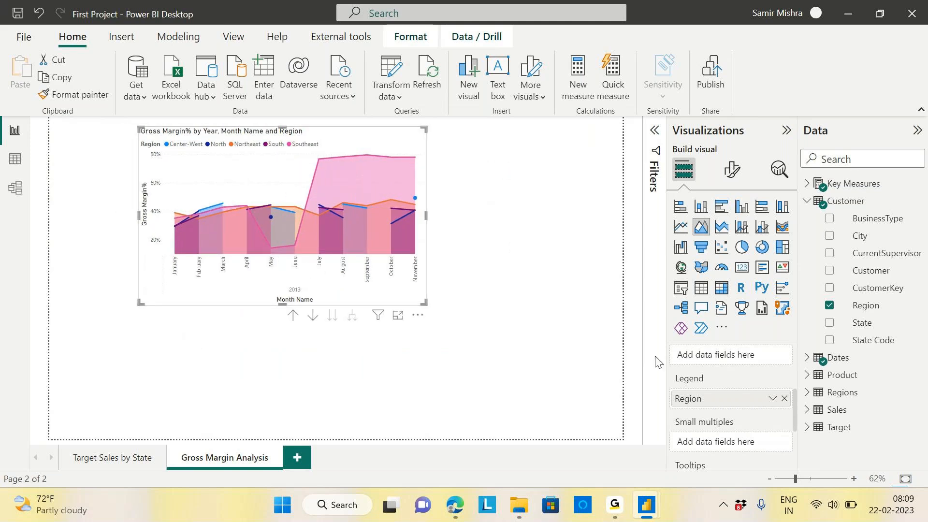
Remove Region from the area chart's legend and narrow the chart slightly from its left side.
click(784, 398)
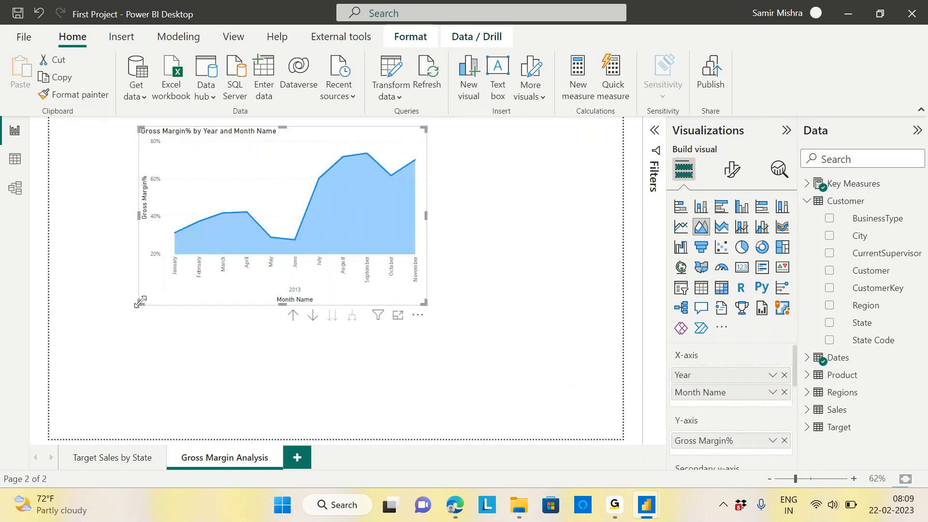
drag(139, 305, 156, 304)
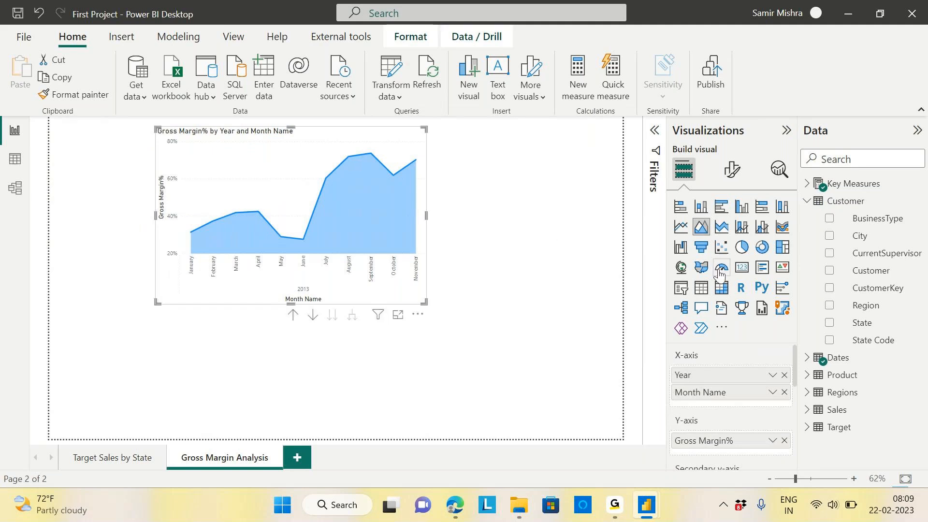
Add a narrow slicer beside the area chart's left edge, showing Region from the Customer table and sized closely around its list.
click(681, 288)
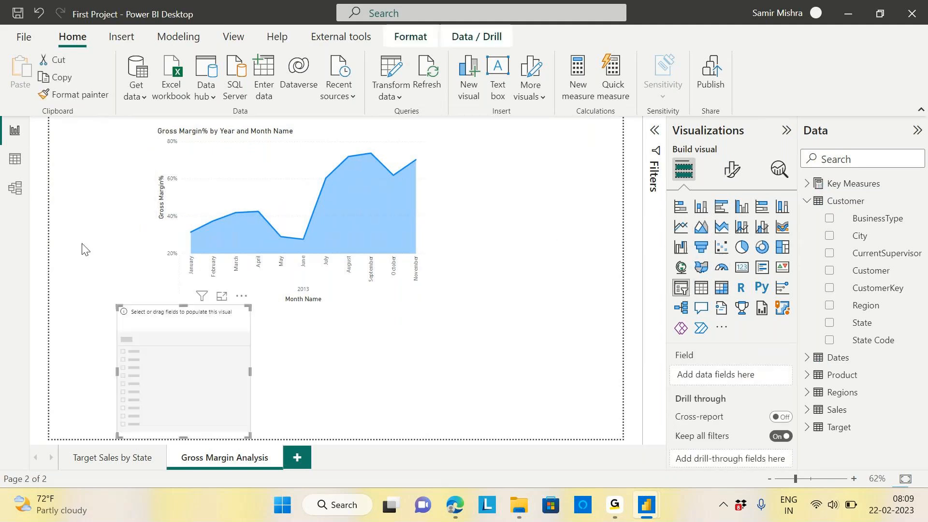
drag(202, 334, 106, 166)
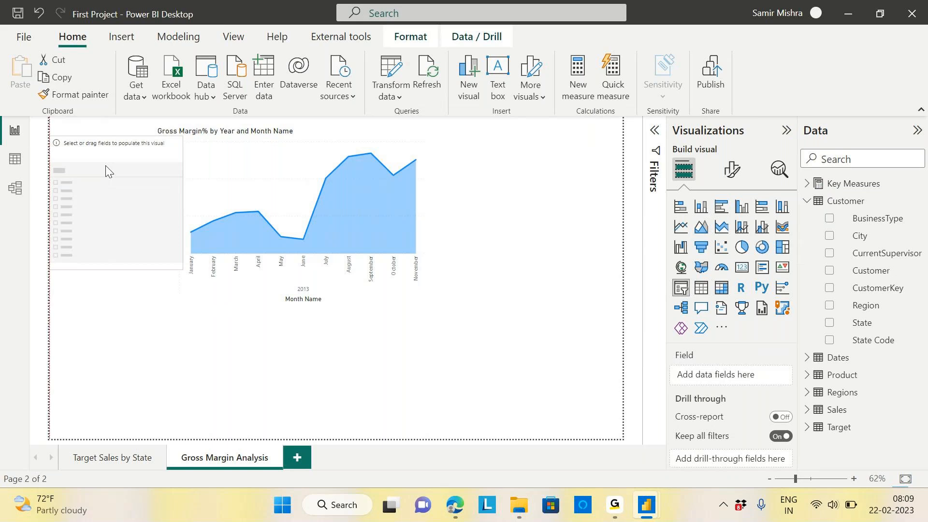
drag(181, 266, 142, 286)
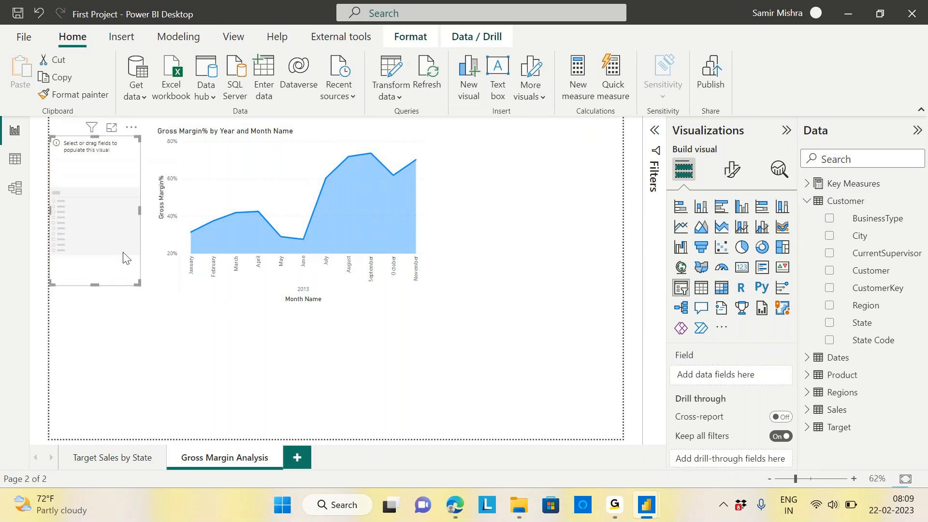
drag(116, 191, 137, 178)
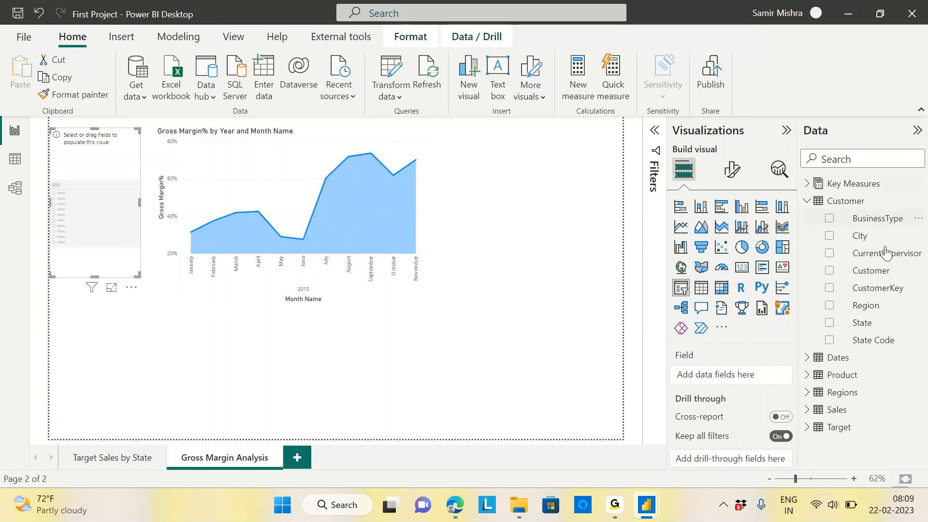
drag(865, 305, 732, 382)
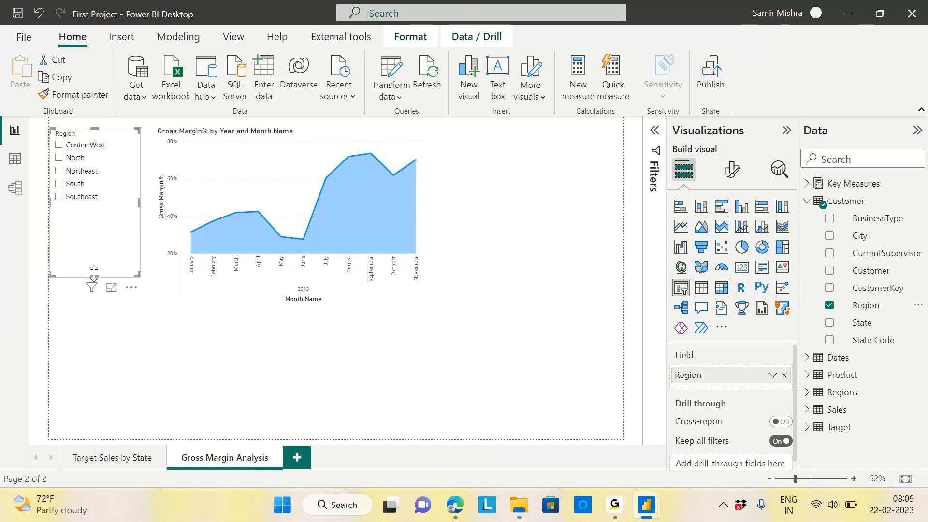
drag(94, 275, 103, 241)
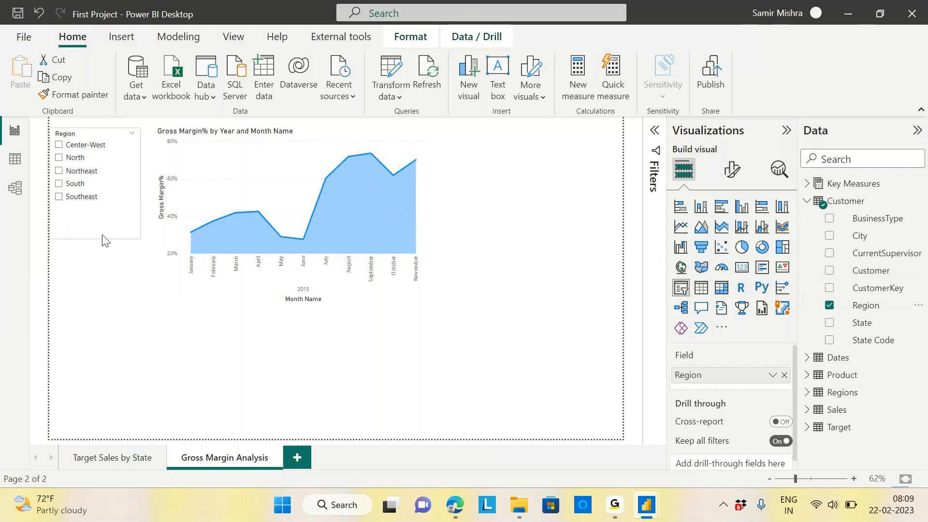
Filter the page to the Southeast region and examine the area chart's Gross Margin% around May and June.
click(68, 202)
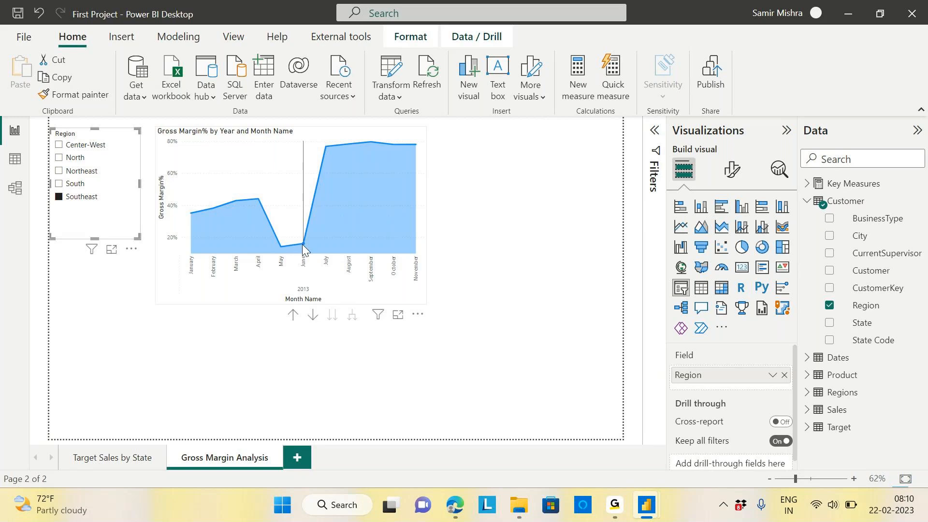
mouse_move(292, 245)
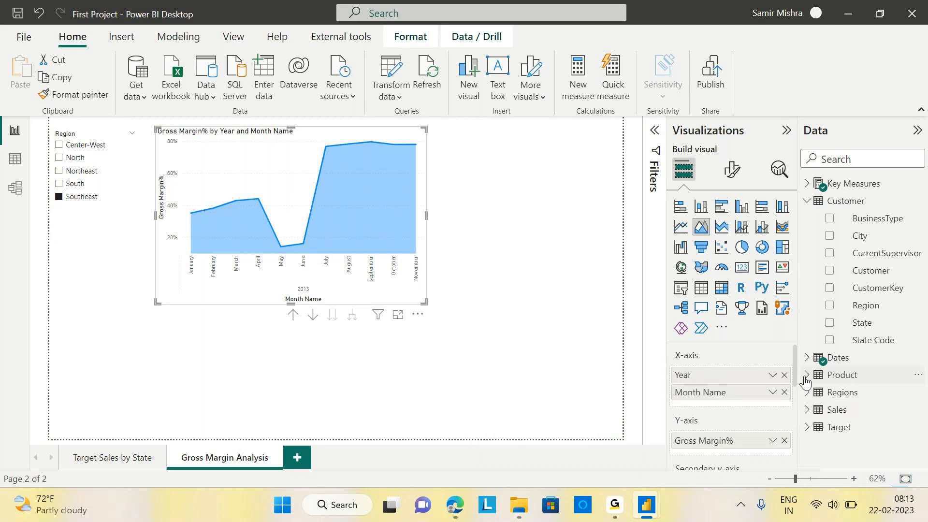
Bring up the area chart's Legend and Small multiples field settings.
drag(796, 361, 793, 407)
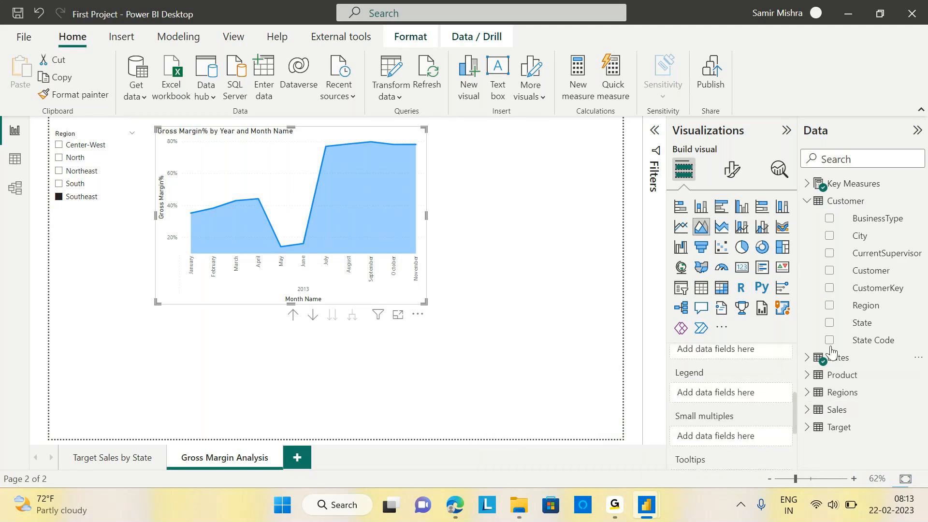
Add the Discount% measure from Key Measures to the secondary y-axis of the Gross Margin% area chart.
click(836, 184)
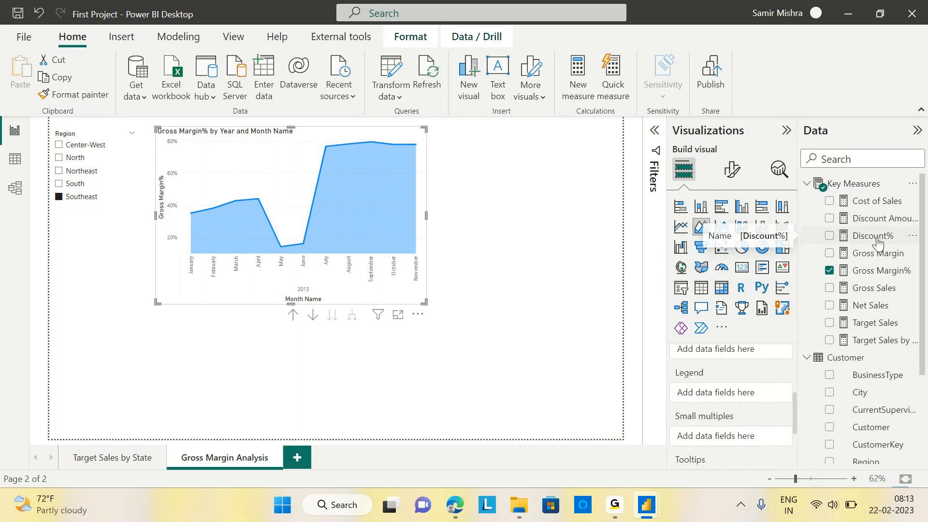
drag(878, 244, 752, 400)
drag(871, 237, 744, 393)
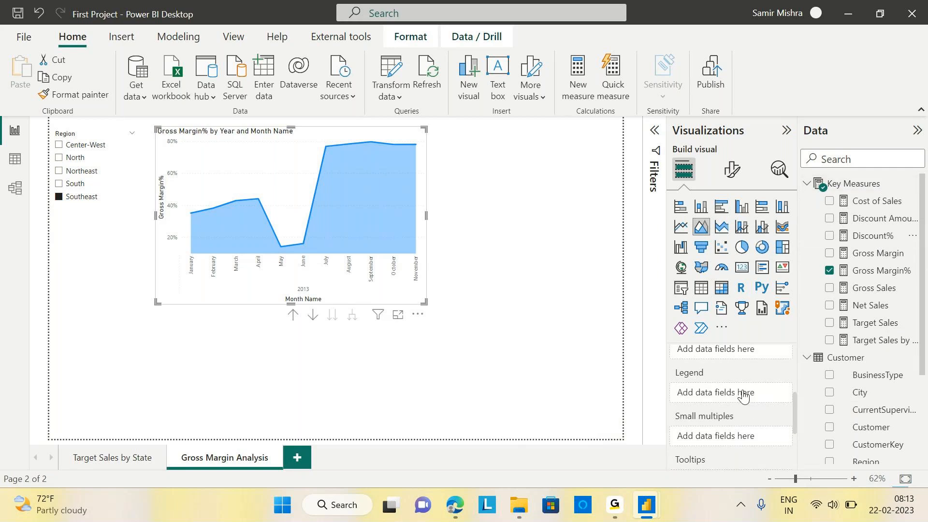
click(420, 261)
click(413, 286)
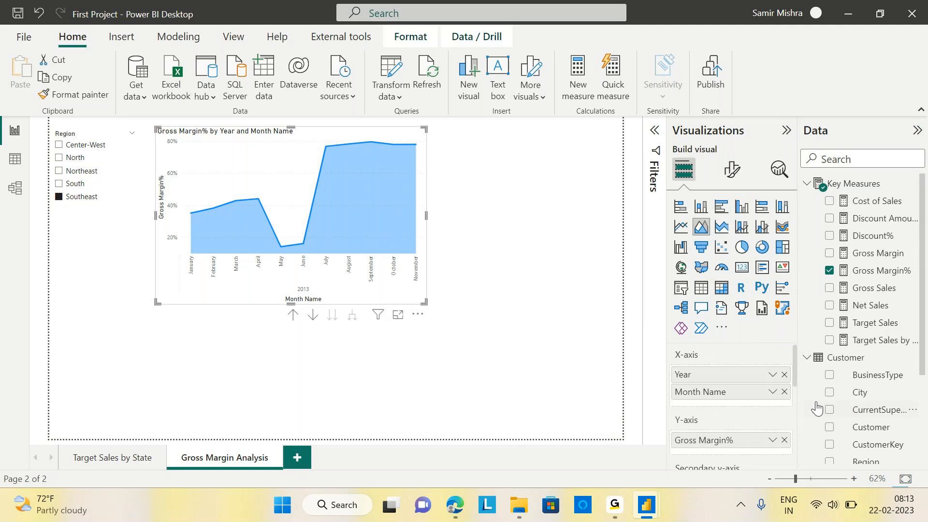
scroll(787, 382, down, 2)
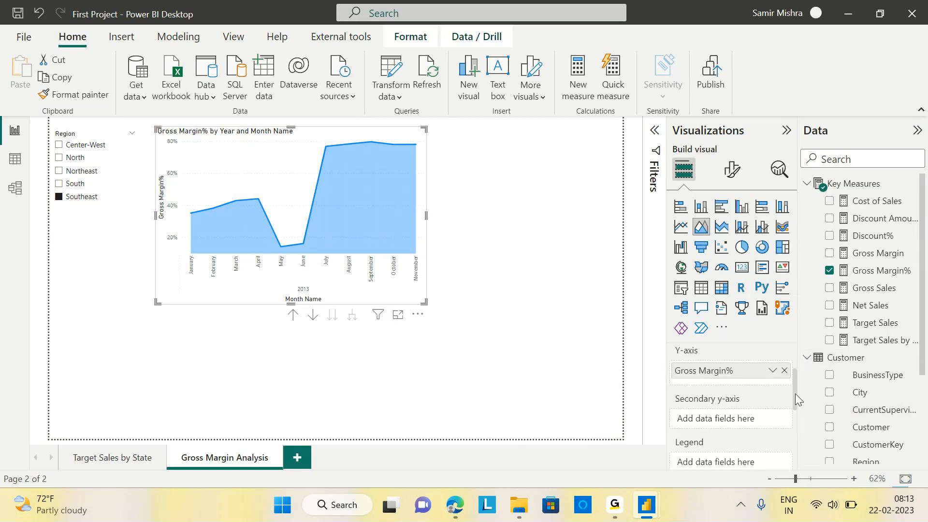
scroll(796, 391, down, 1)
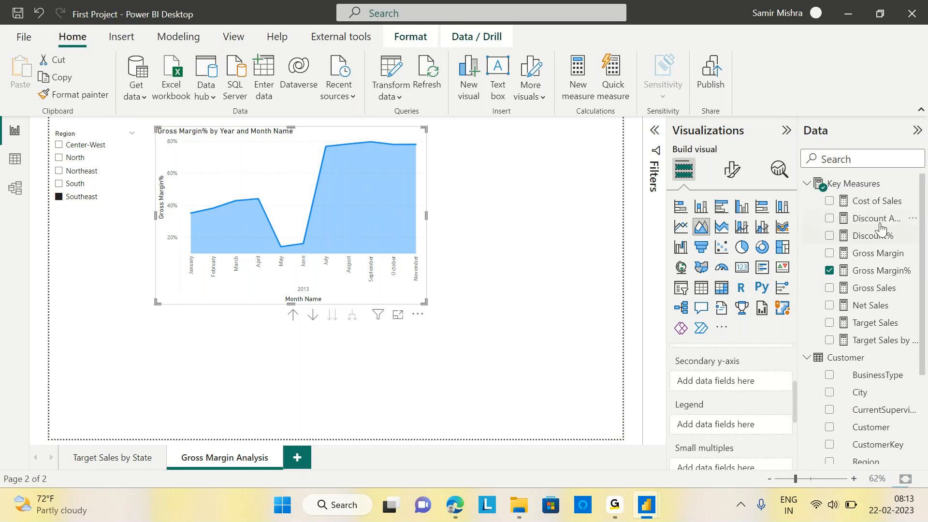
drag(875, 235, 735, 384)
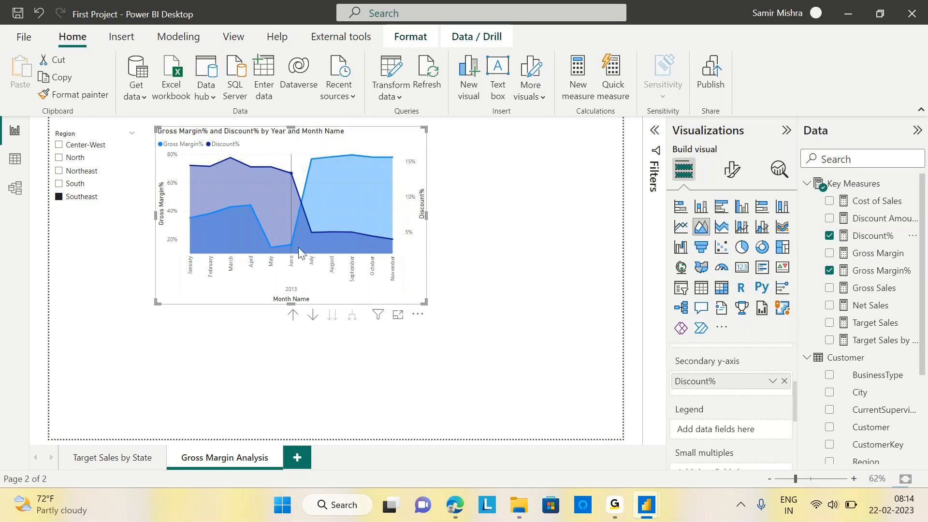
Compare the monthly Gross Margin% and Discount% values in the area chart for the Southeast region.
mouse_move(289, 252)
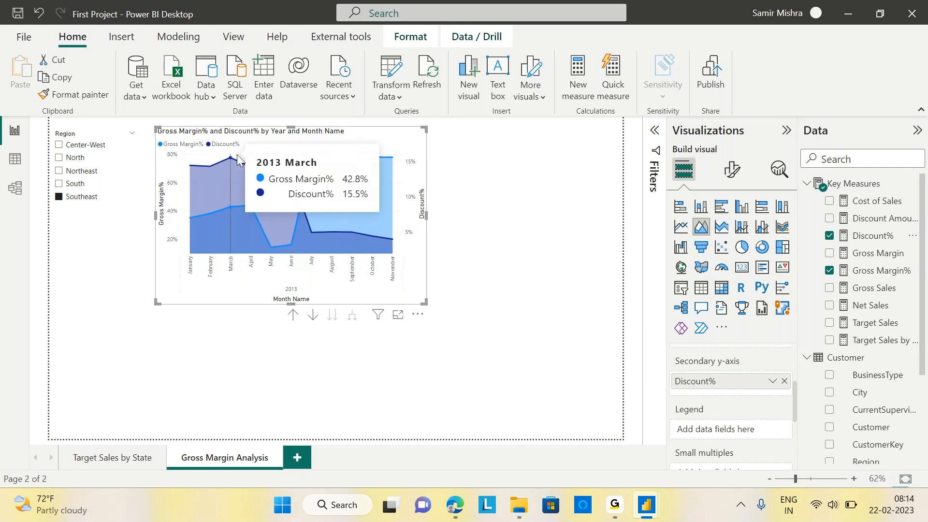
mouse_move(288, 171)
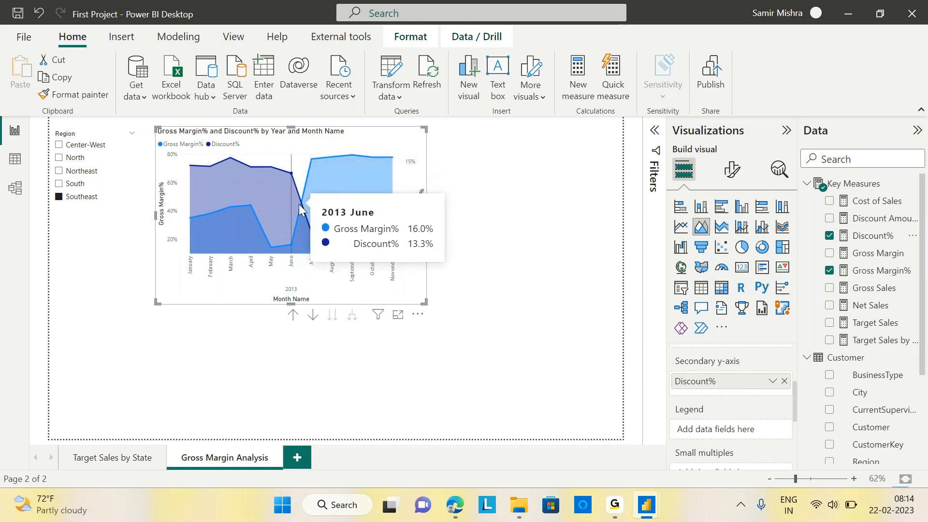
mouse_move(314, 232)
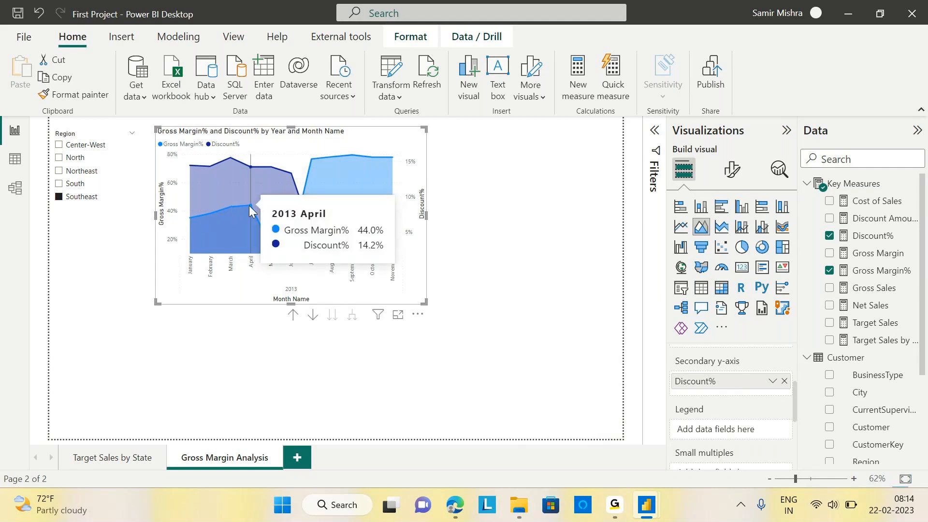
mouse_move(191, 219)
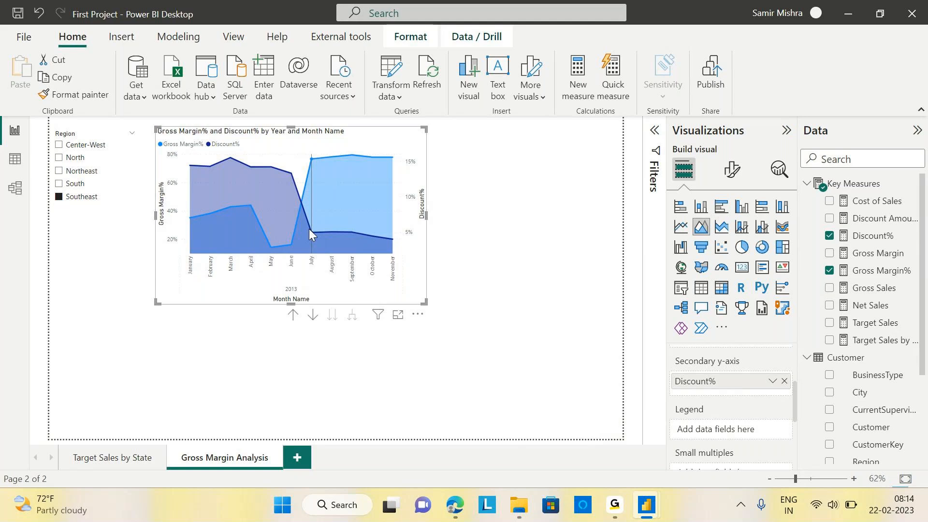
mouse_move(366, 232)
mouse_move(274, 250)
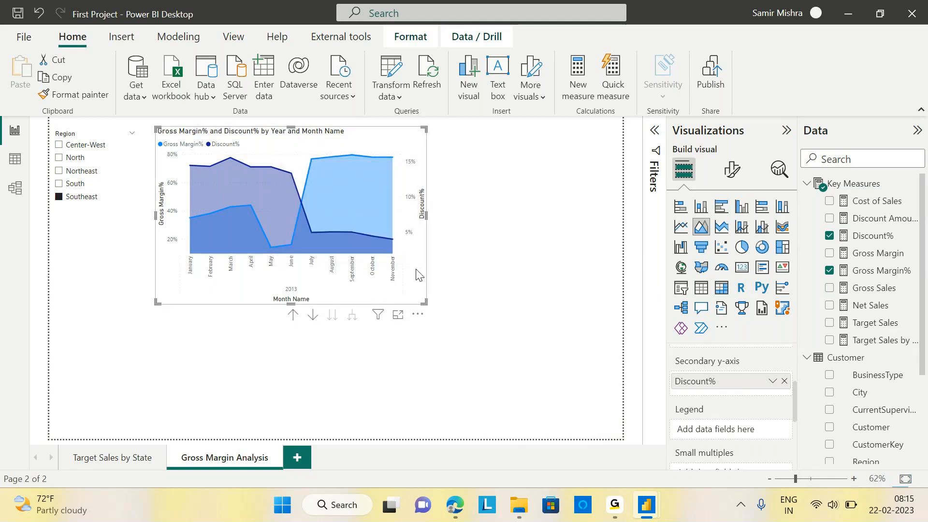
Remove Discount% from the area chart's secondary y-axis and deselect the chart.
click(785, 382)
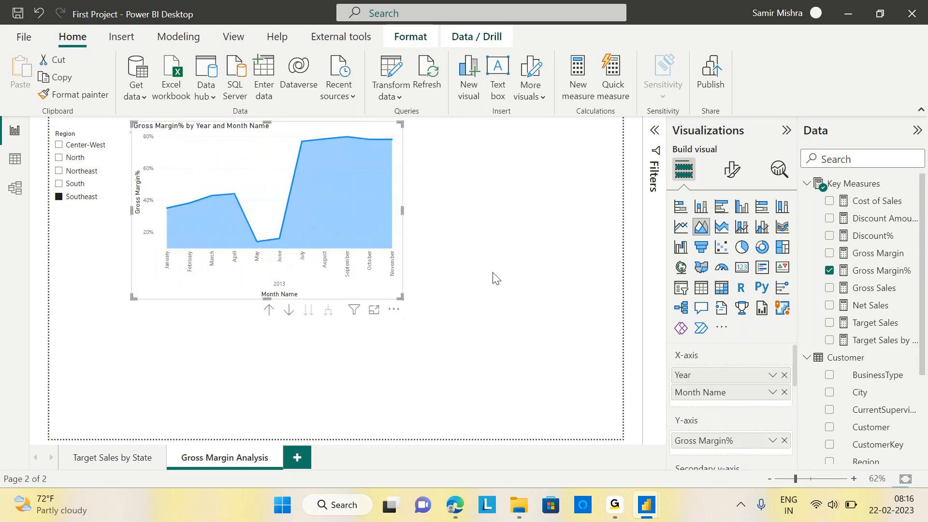
click(487, 252)
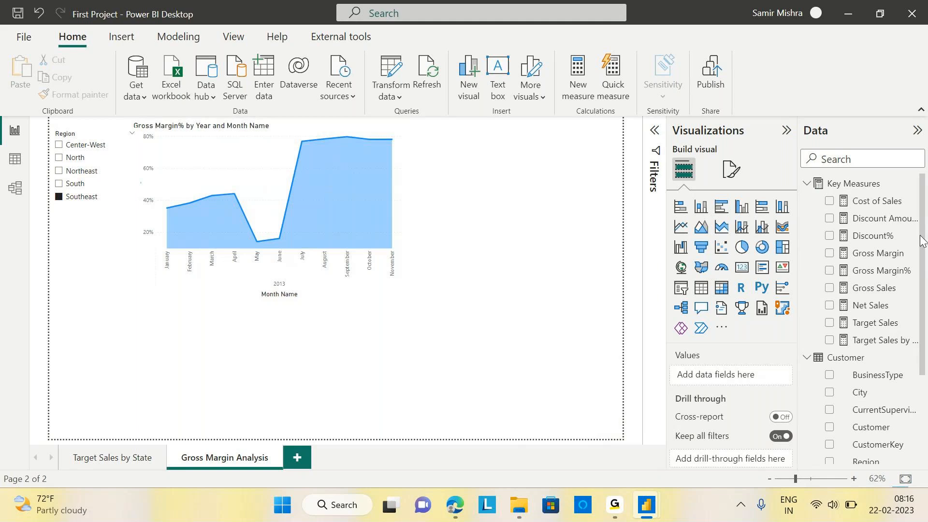
Review the formulas of the Gross Margin%, Gross Margin, Cost of Sales and Net Sales measures.
click(879, 283)
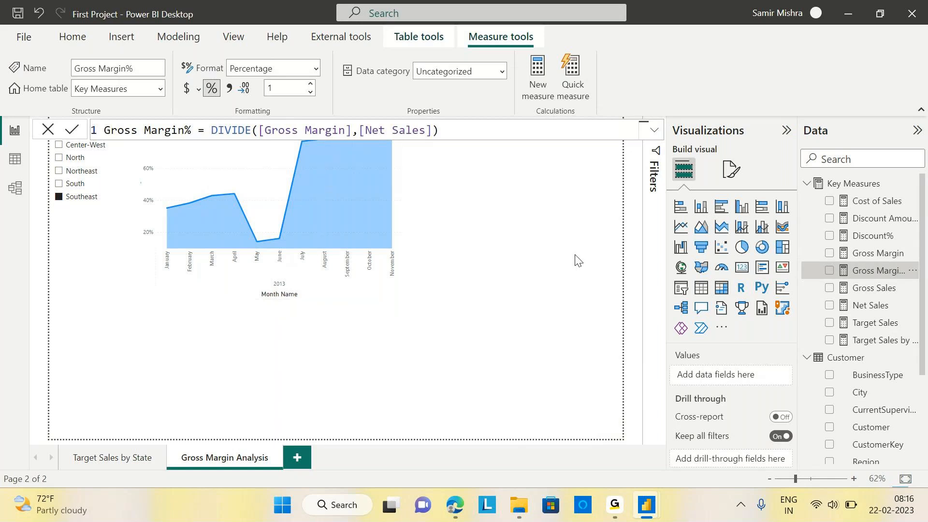
click(885, 260)
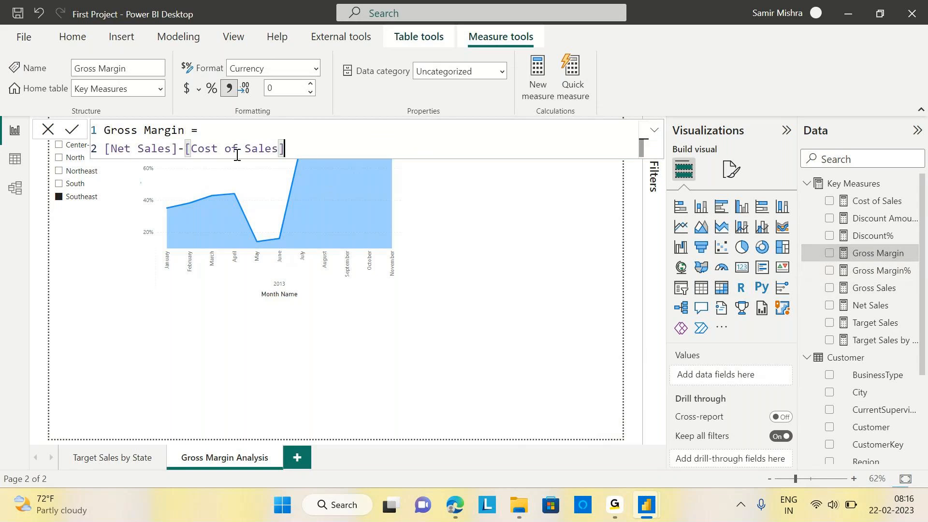
click(875, 277)
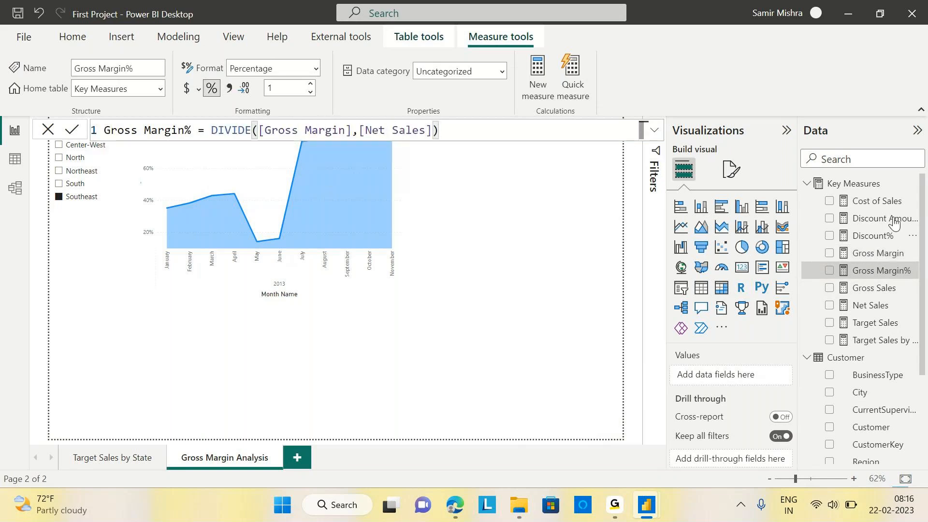
click(879, 200)
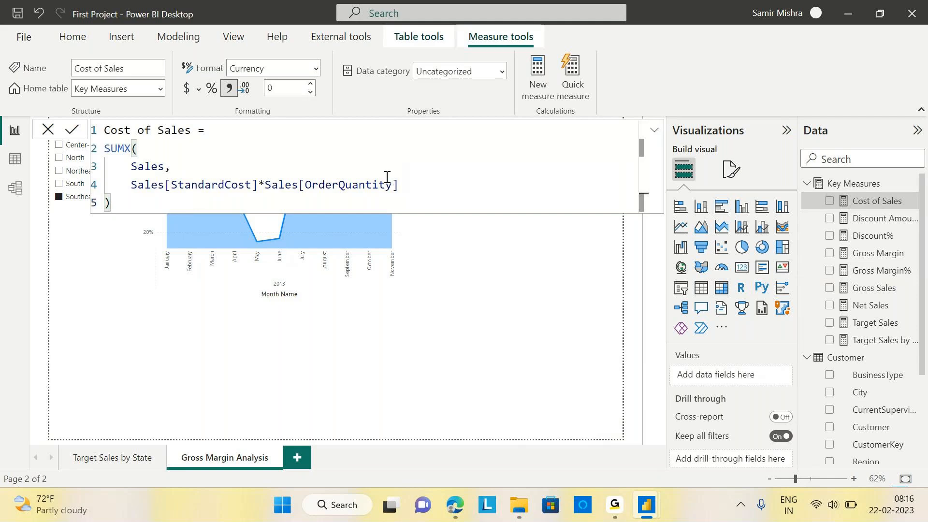
click(885, 312)
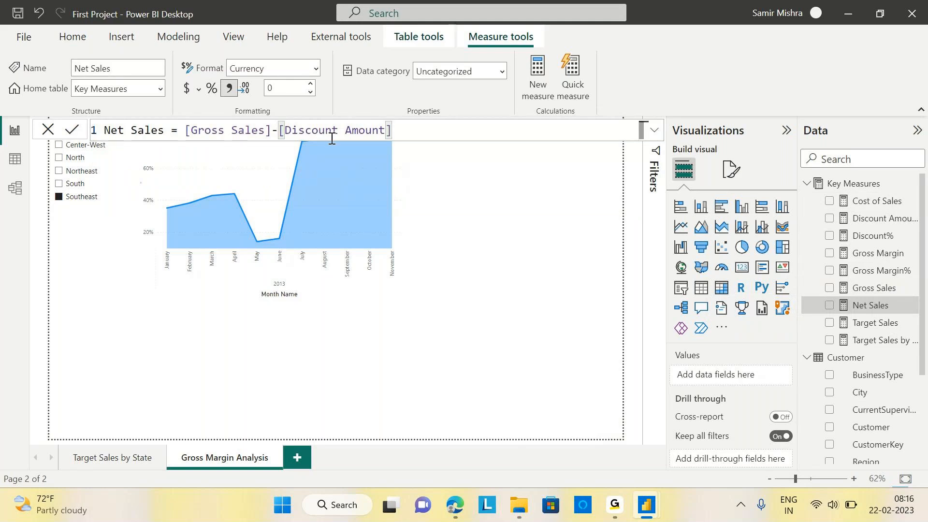
Examine the Discount % term in the Discount Amount formula and the chart's gross margin for May.
click(881, 222)
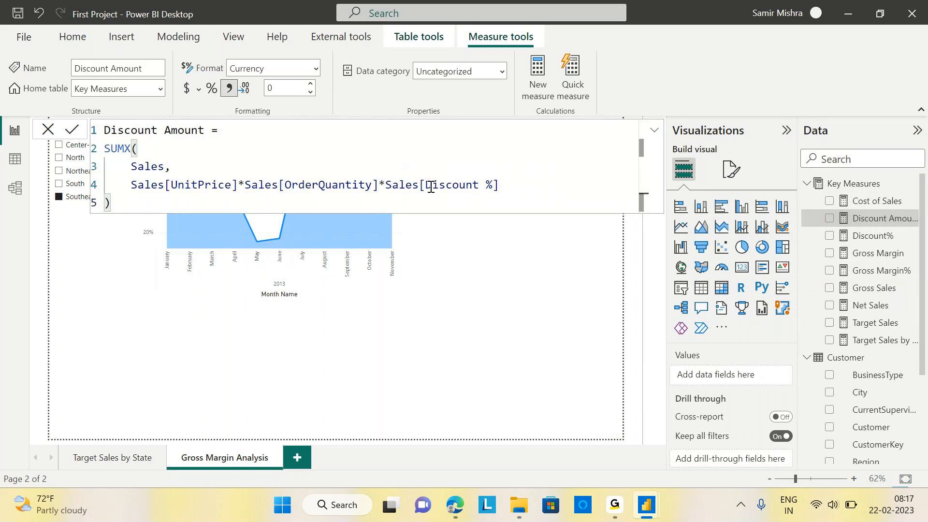
drag(423, 185, 494, 188)
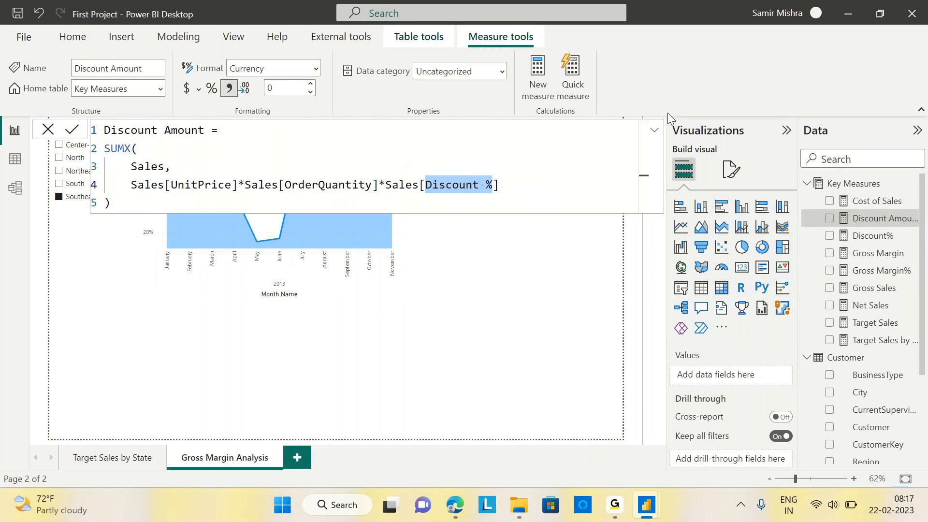
click(654, 130)
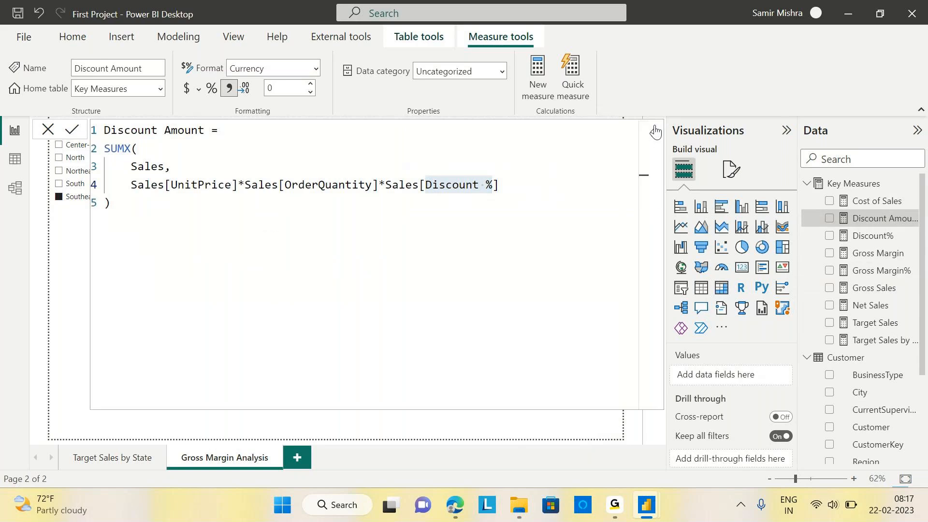
click(655, 130)
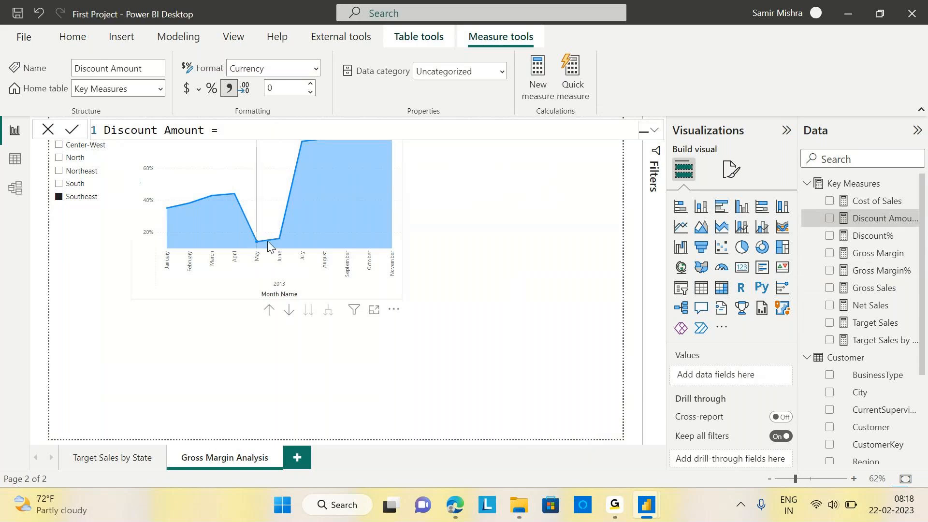
mouse_move(267, 244)
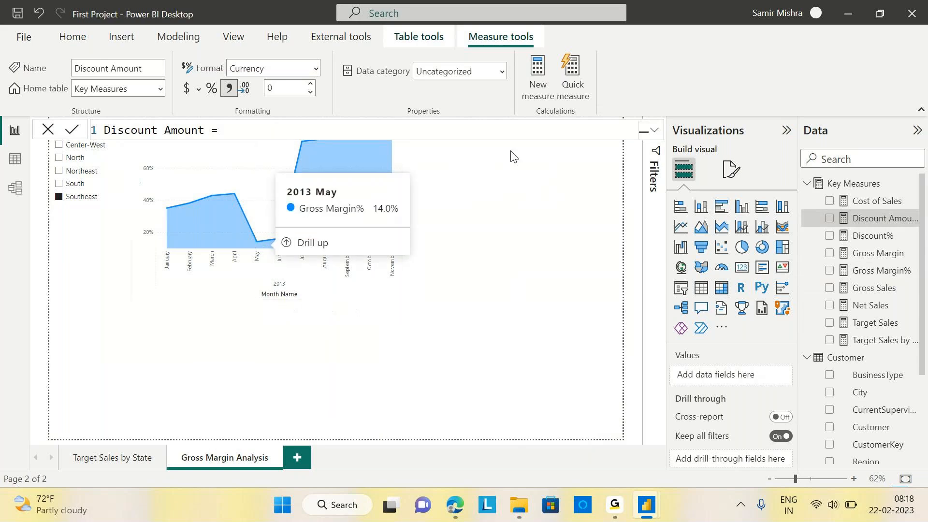
click(526, 218)
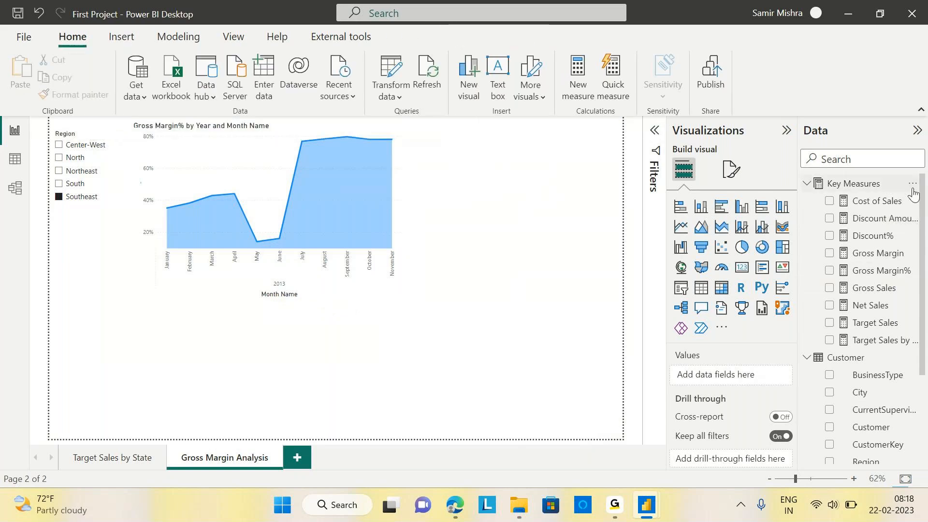
Create a measure in Key Measures: Avg Unit Price = AVERAGE(Sales[UnitPrice]).
click(913, 186)
key(Escape)
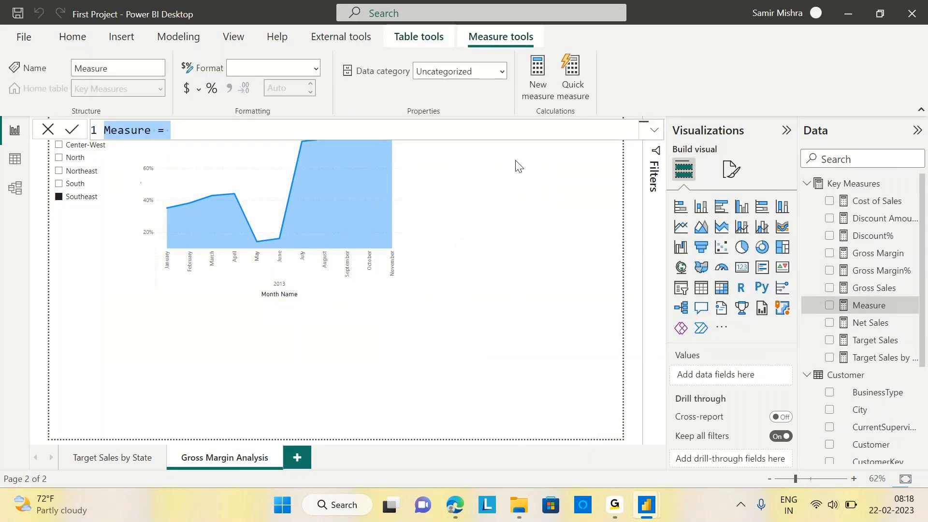
text(Avg UNit)
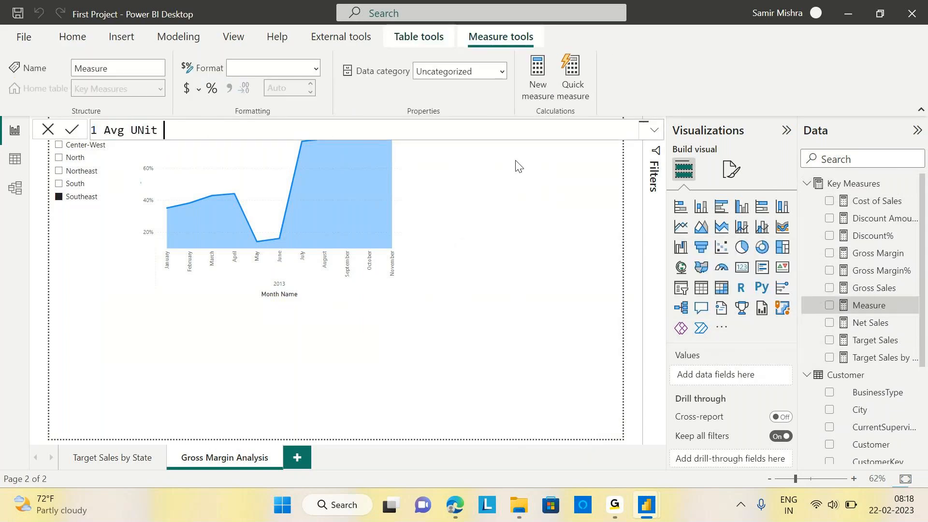
key(BackSpace)
key(BackSpace)
key(BackSpace)
key(BackSpace)
text(nit Price= Ave)
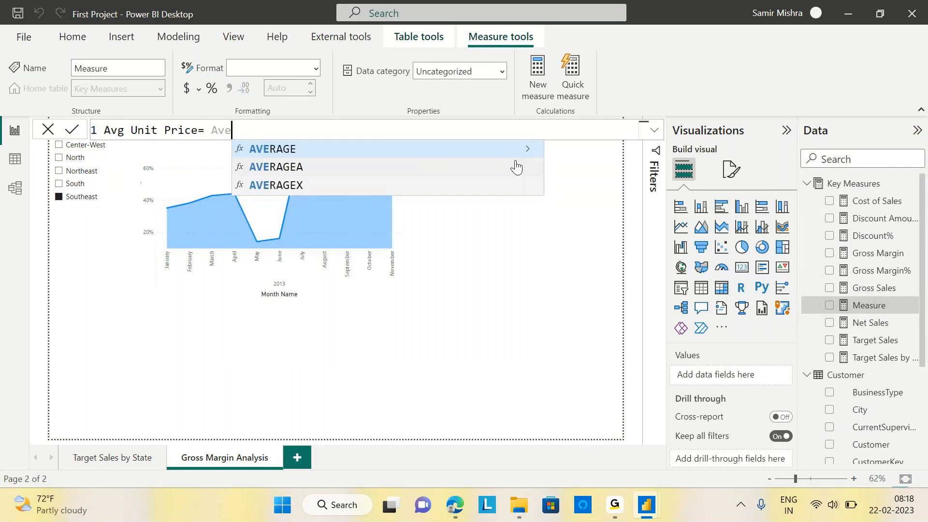
key(Tab)
text(uni)
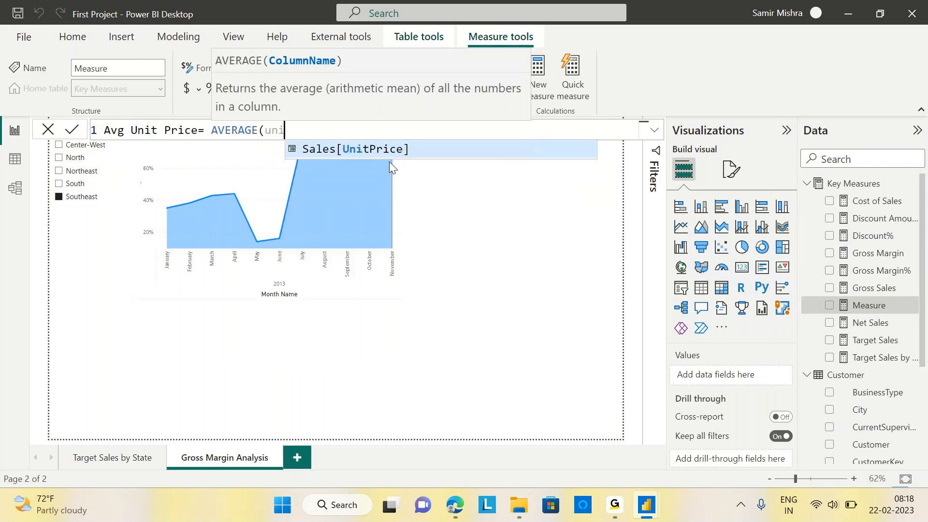
click(391, 153)
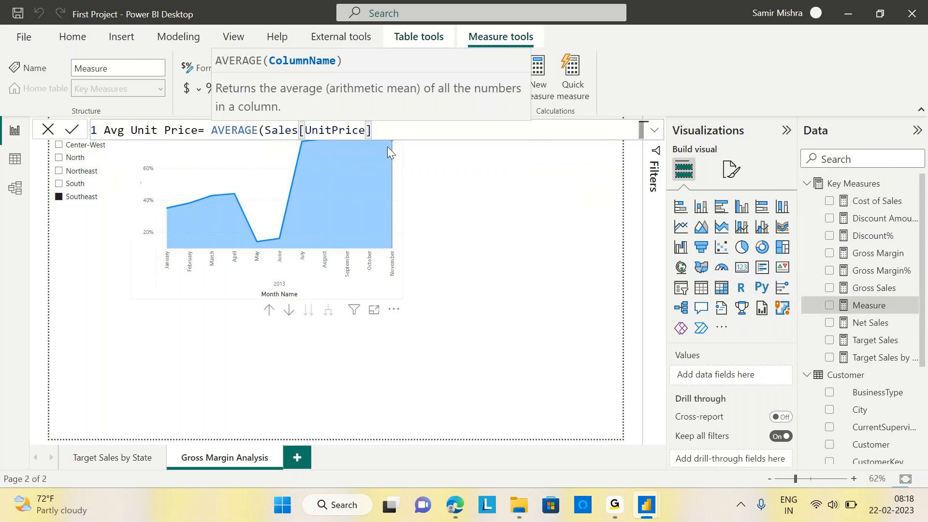
text())
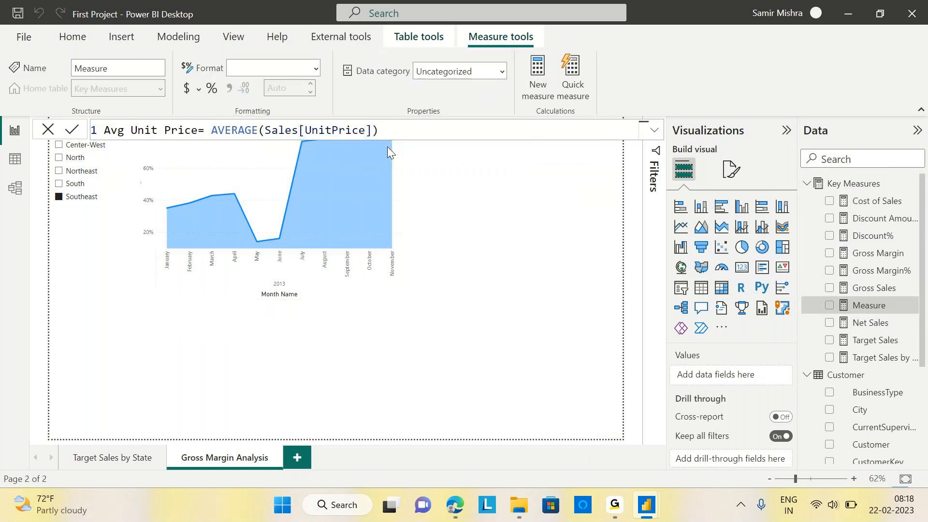
key(Return)
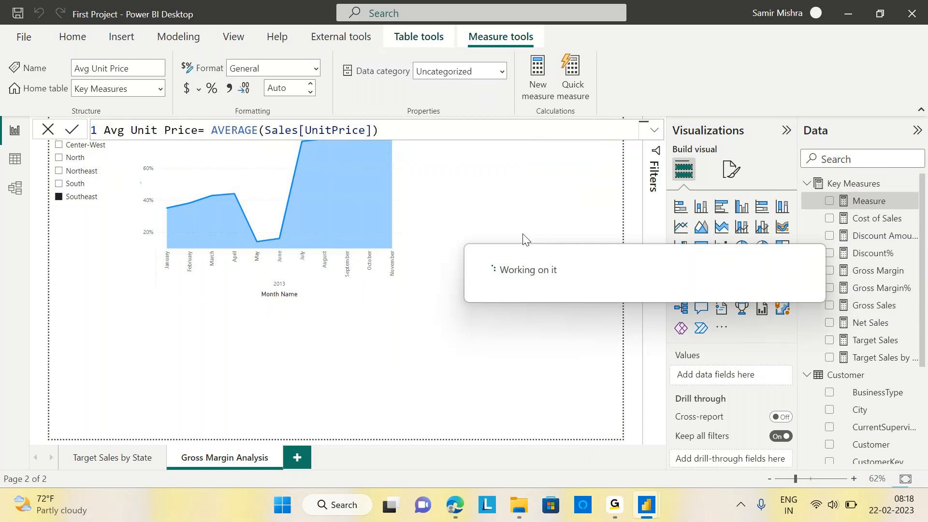
Create a measure in Key Measures: Avg Unit Cost = AVERAGE(Sales[StandardCost]).
right_click(852, 188)
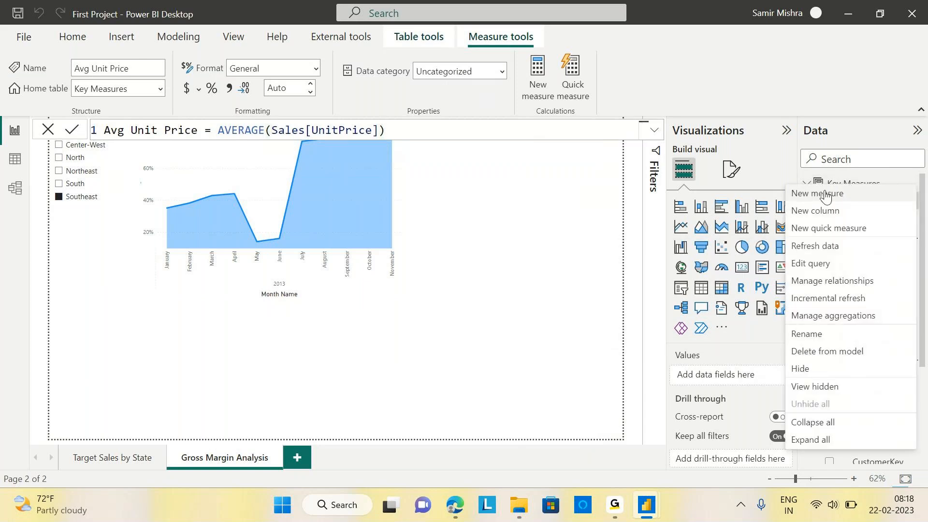
click(384, 132)
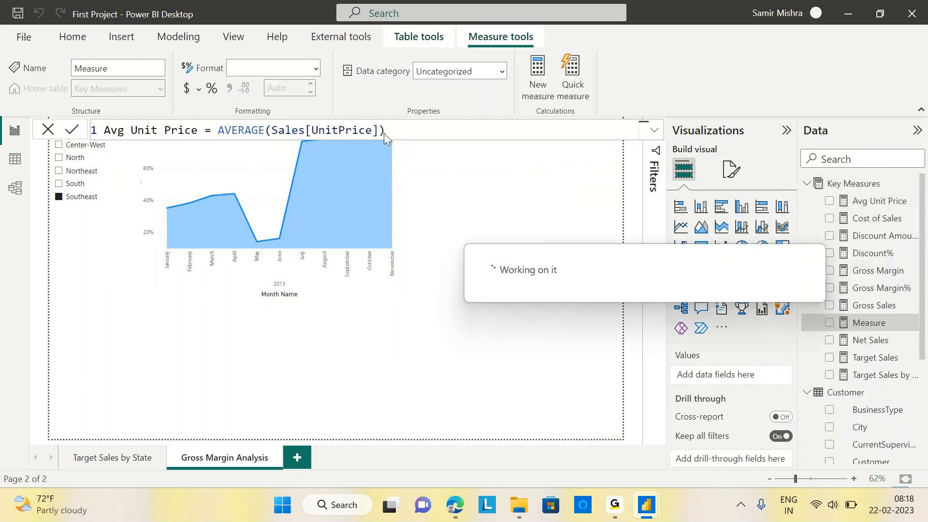
text(Avg UNi)
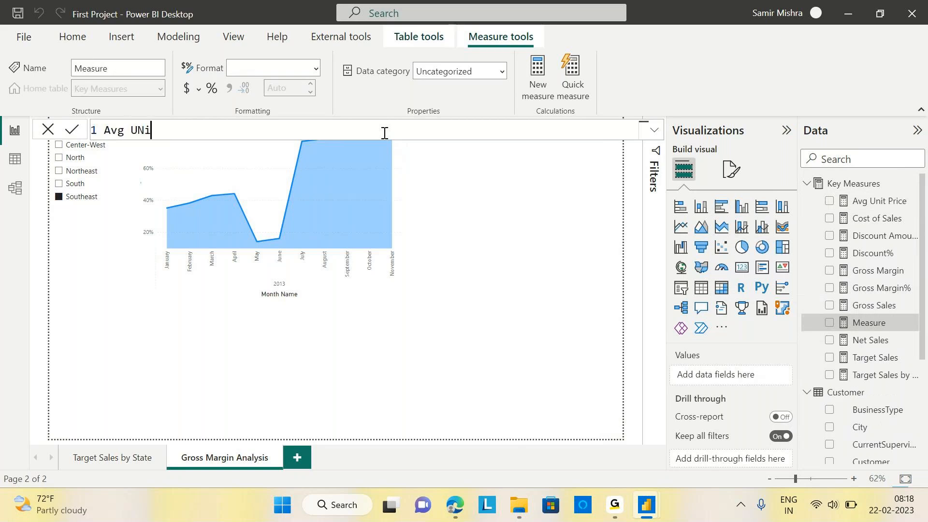
key(BackSpace)
key(BackSpace)
text(nit Co)
text(t= ave)
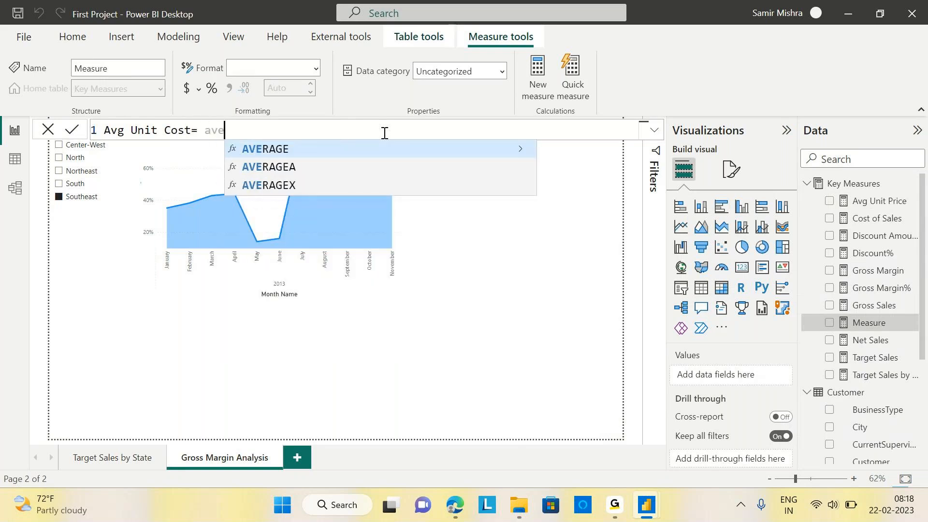
click(257, 148)
text(stna)
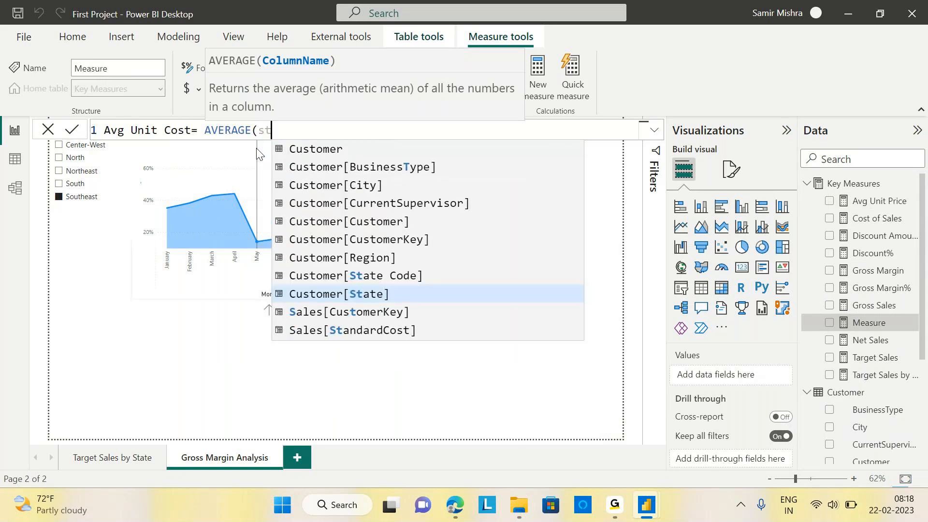
key(BackSpace)
key(BackSpace)
key(BackSpace)
key(BackSpace)
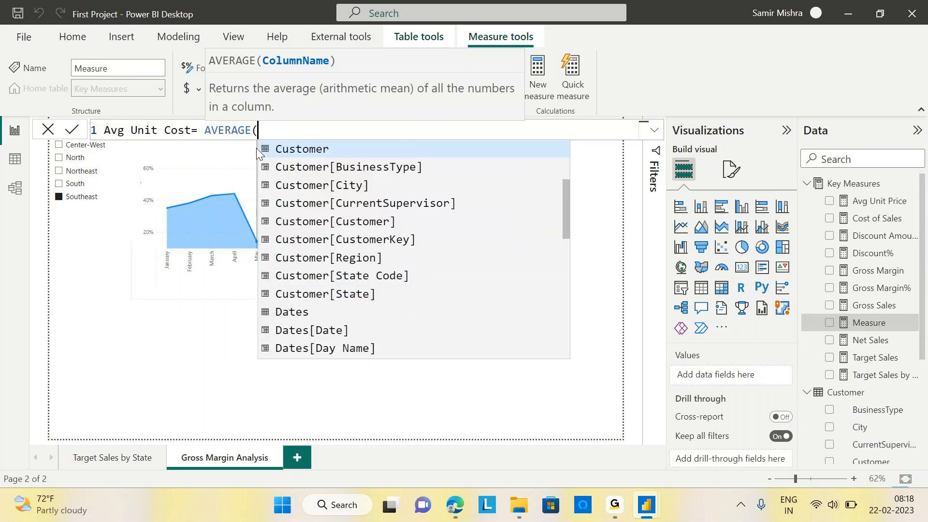
text(cos)
click(391, 150)
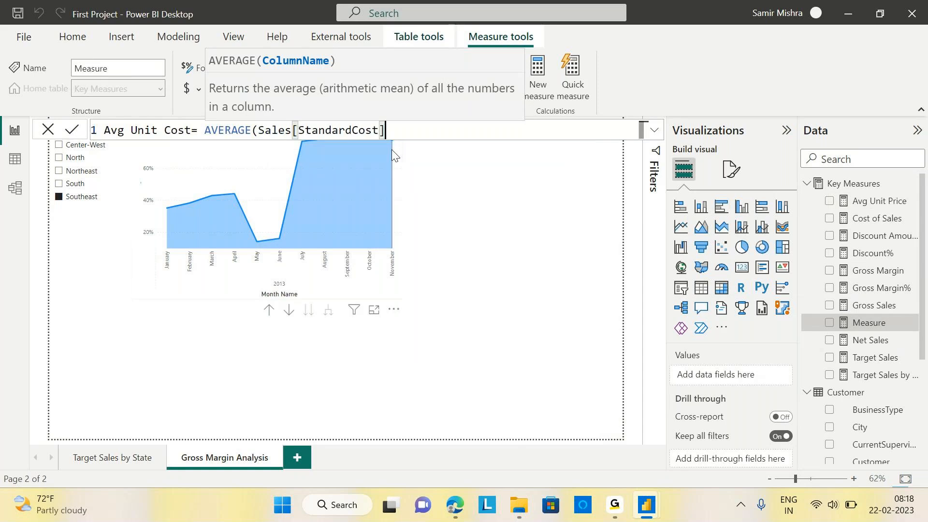
text())
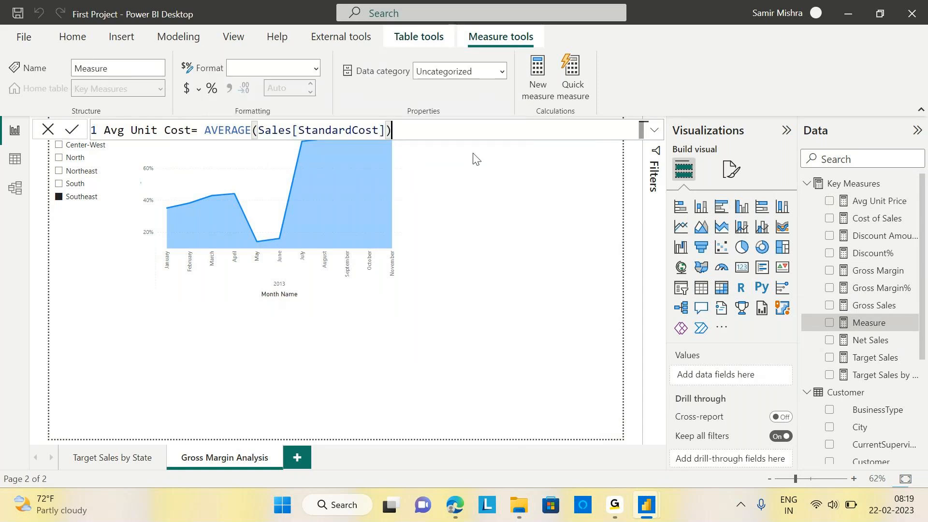
key(Return)
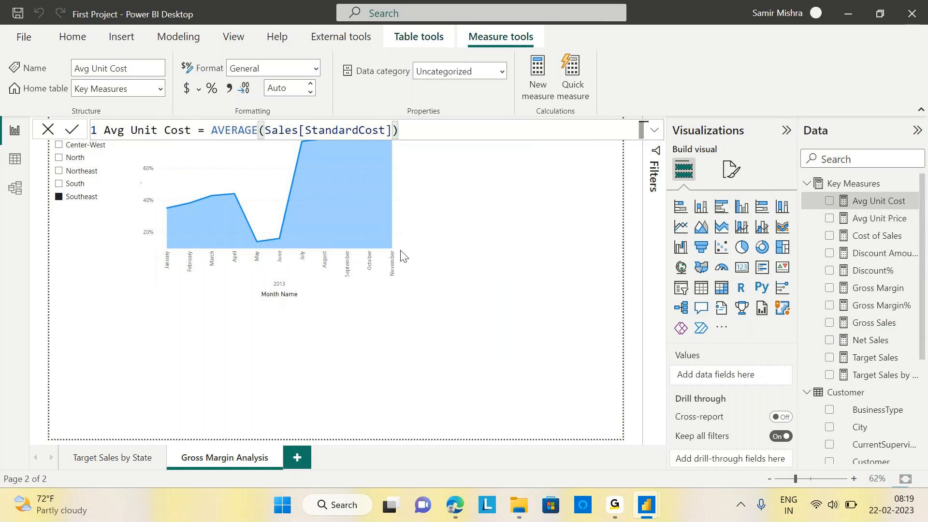
Shrink the Gross Margin% area chart and place a duplicate of it directly to its right, leaving a small gap.
click(232, 289)
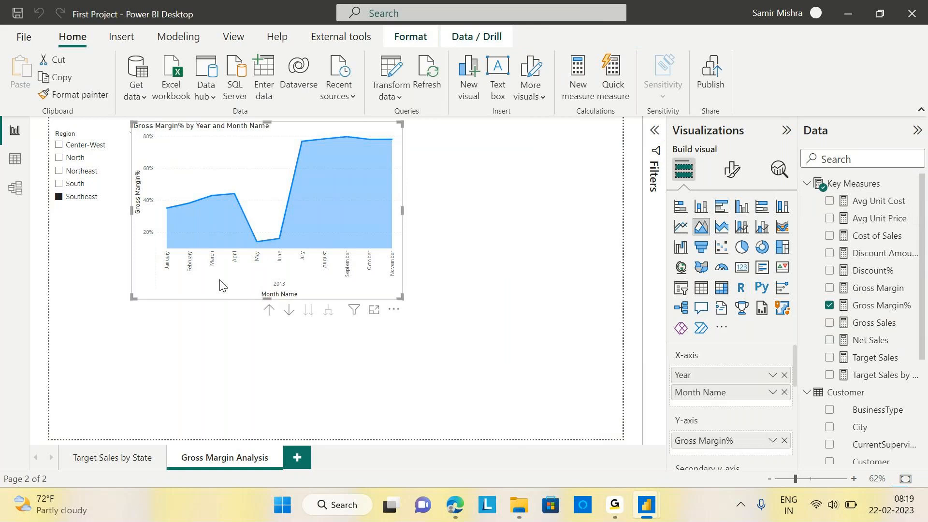
drag(391, 298, 360, 280)
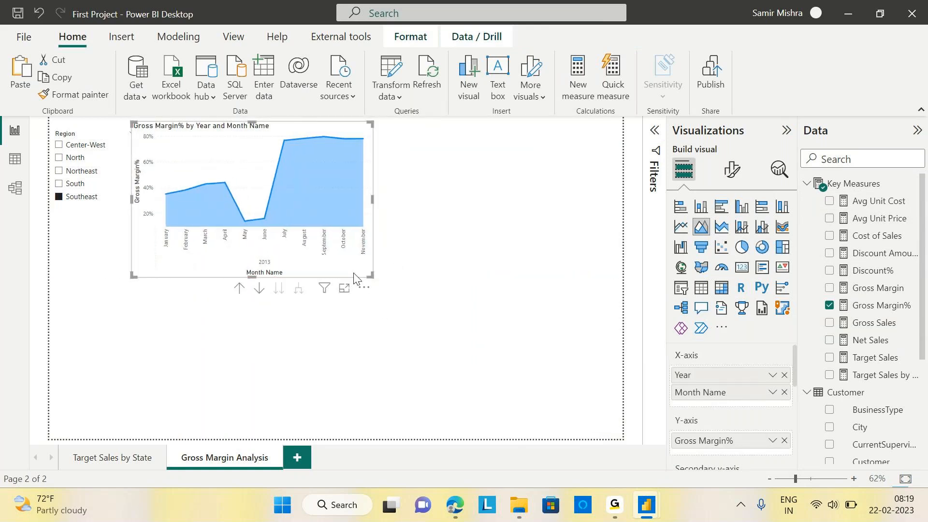
key(ctrl+v)
drag(341, 268, 578, 270)
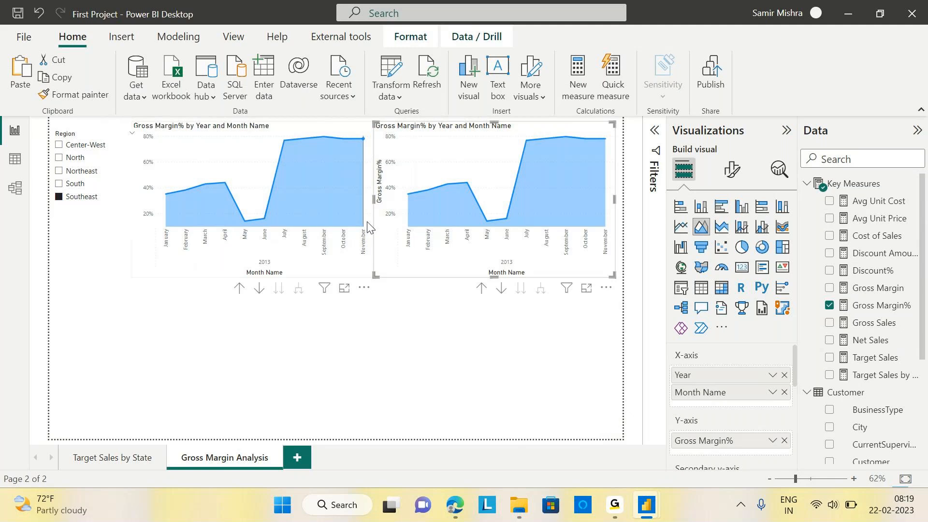
click(369, 200)
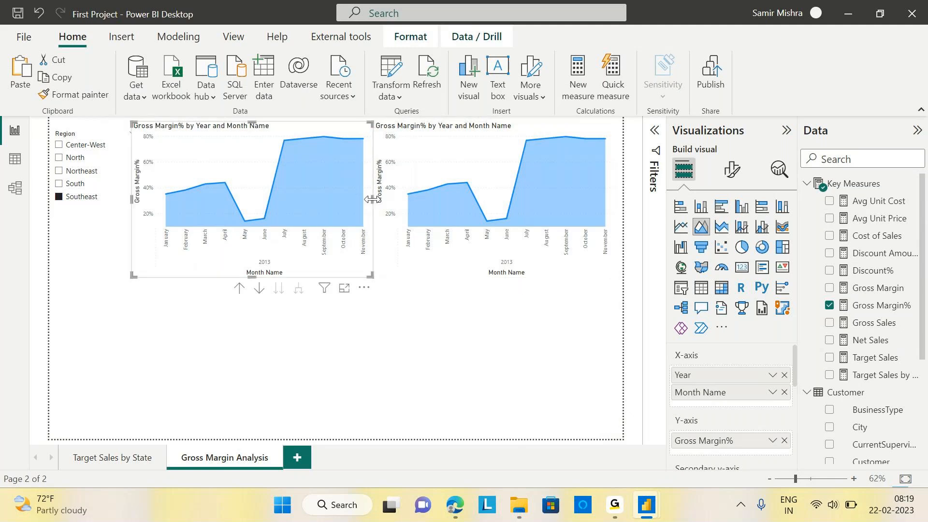
drag(372, 200, 363, 200)
Replace Gross Margin% on the duplicate chart's y-axis with Avg Unit Cost and Avg Unit Price, and shift the chart closer to the original.
click(555, 263)
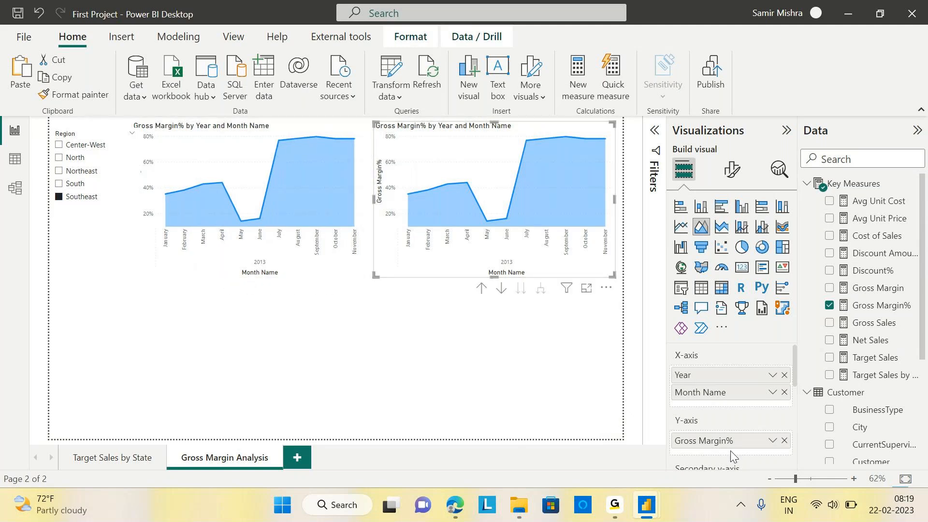
click(785, 441)
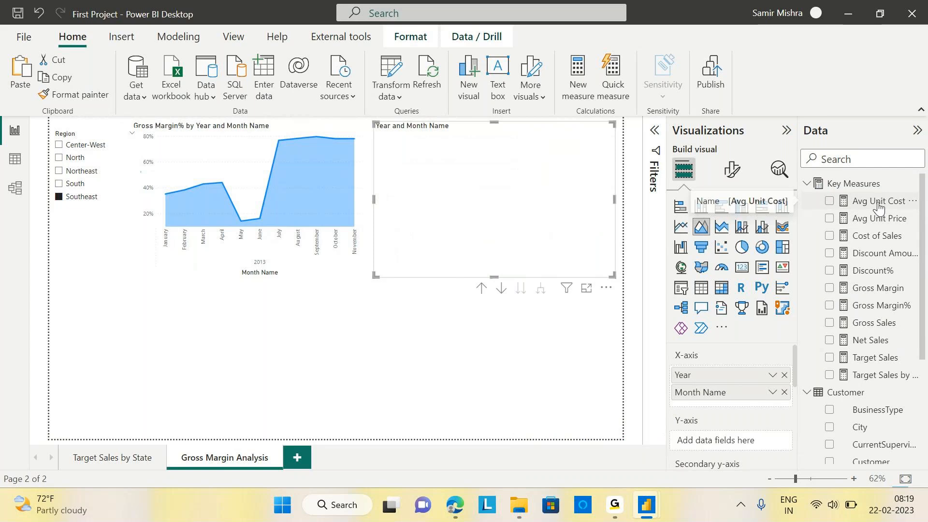
drag(879, 205, 743, 444)
drag(879, 218, 757, 448)
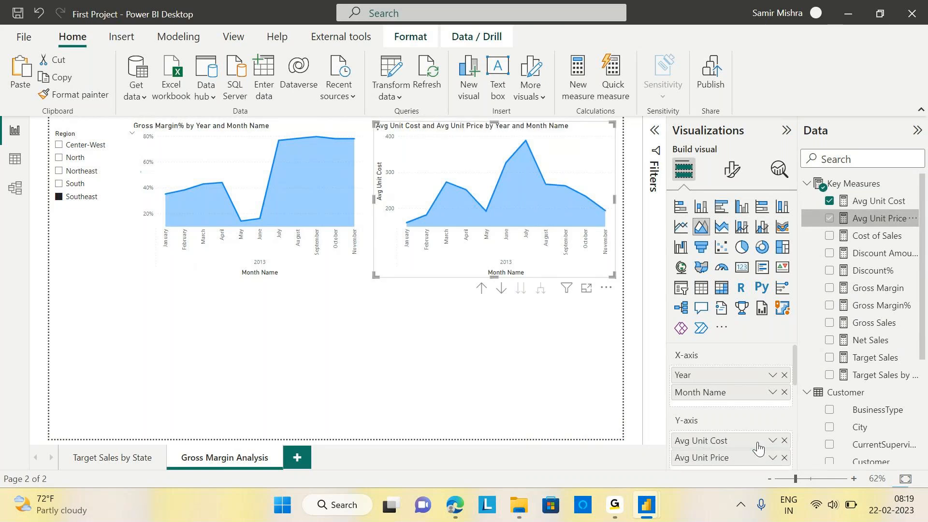
drag(432, 279, 425, 272)
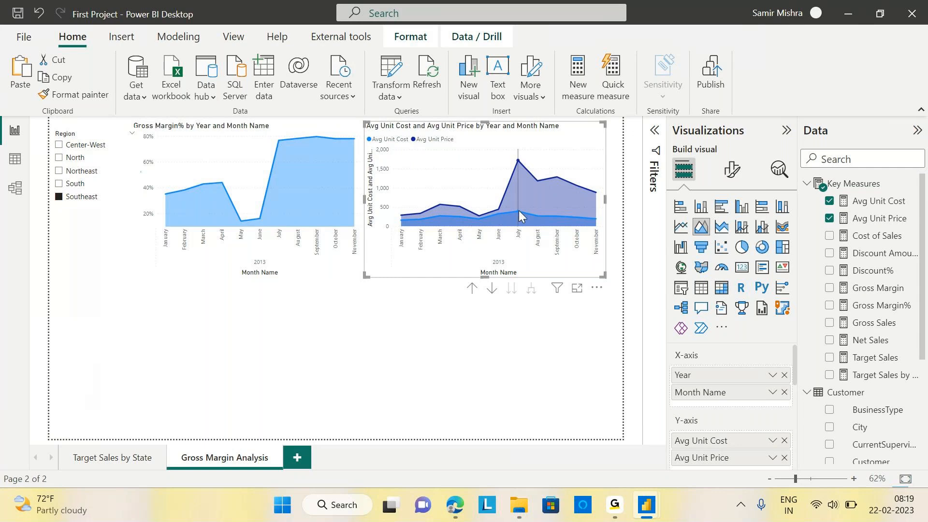
Examine the average unit cost and price in the new area chart for months such as May, July and August.
mouse_move(597, 224)
mouse_move(480, 220)
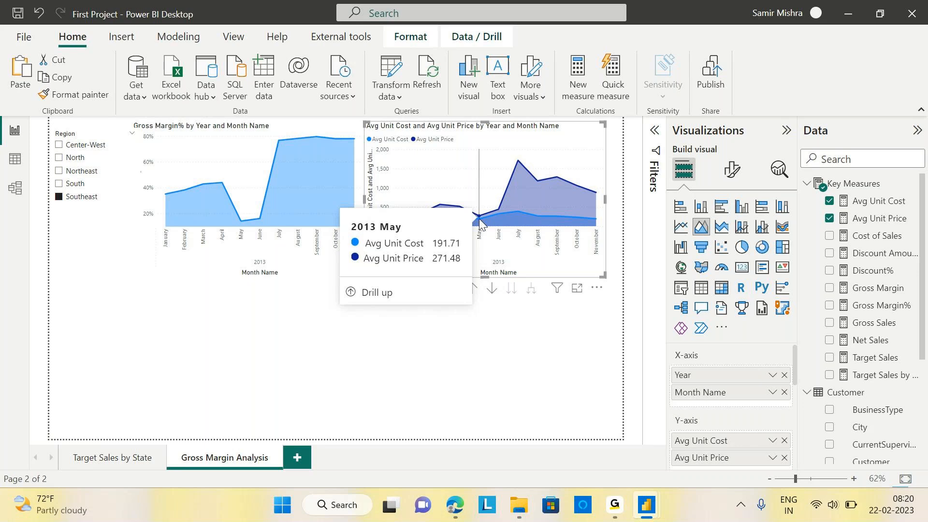
mouse_move(519, 162)
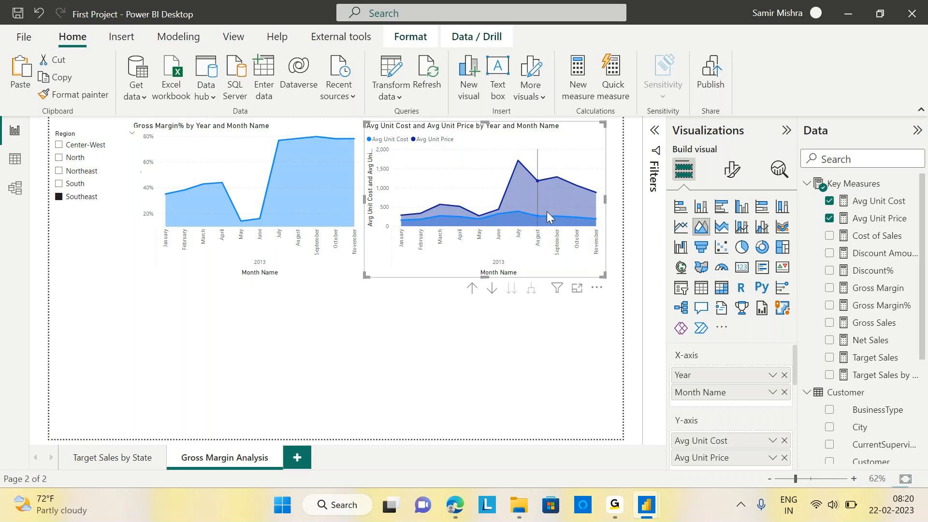
mouse_move(438, 214)
mouse_move(518, 161)
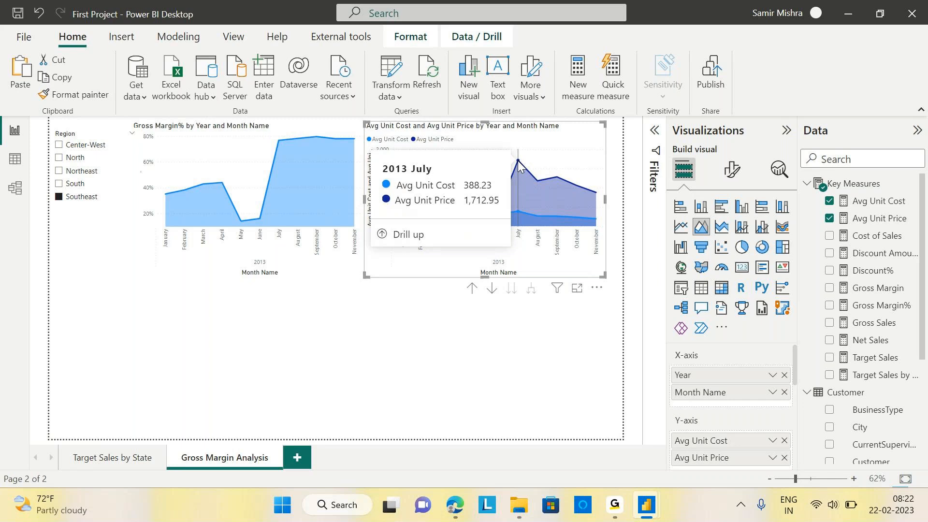
mouse_move(538, 182)
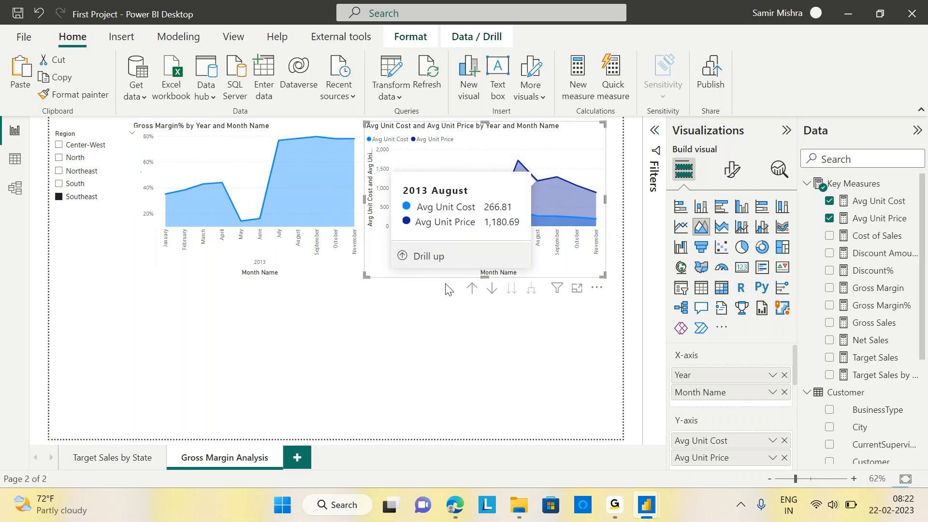
mouse_move(480, 218)
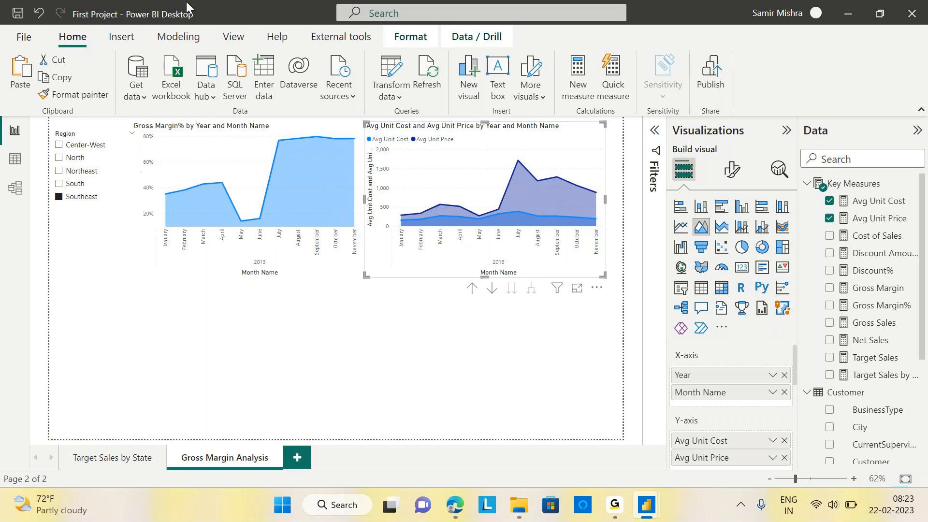
Add a clustered bar chart beneath the Gross Margin% area chart and size it to about the same width.
click(247, 328)
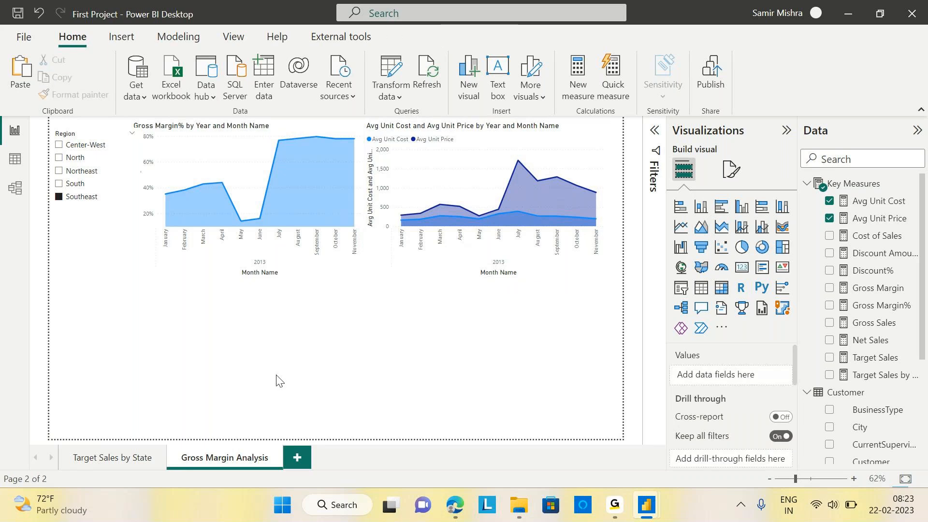
click(722, 209)
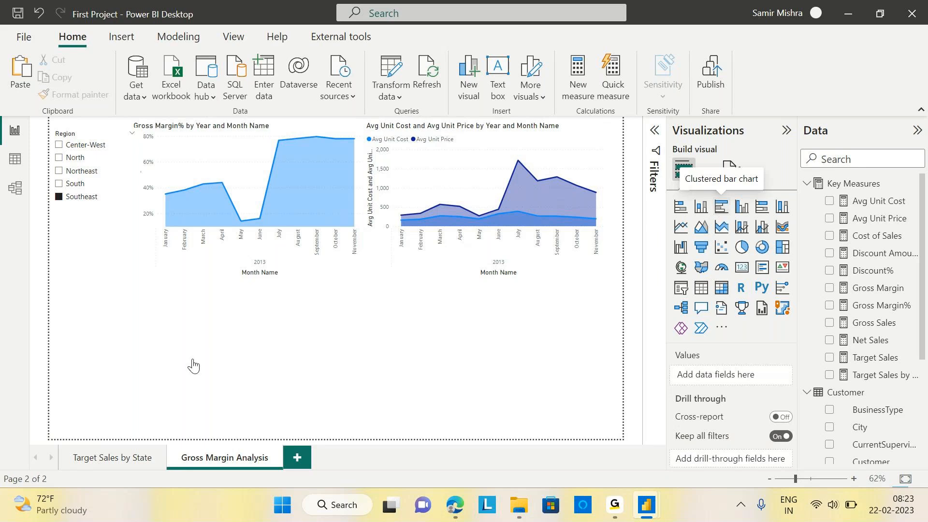
drag(82, 340, 169, 333)
drag(246, 392, 371, 416)
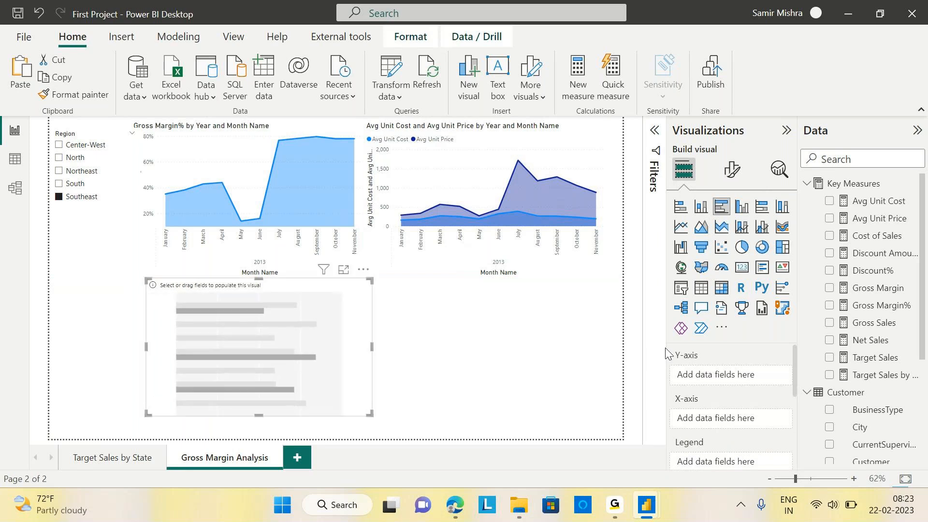
Assign CategoryName and SubcategoryName from the Product table to the bar chart's y-axis.
click(807, 184)
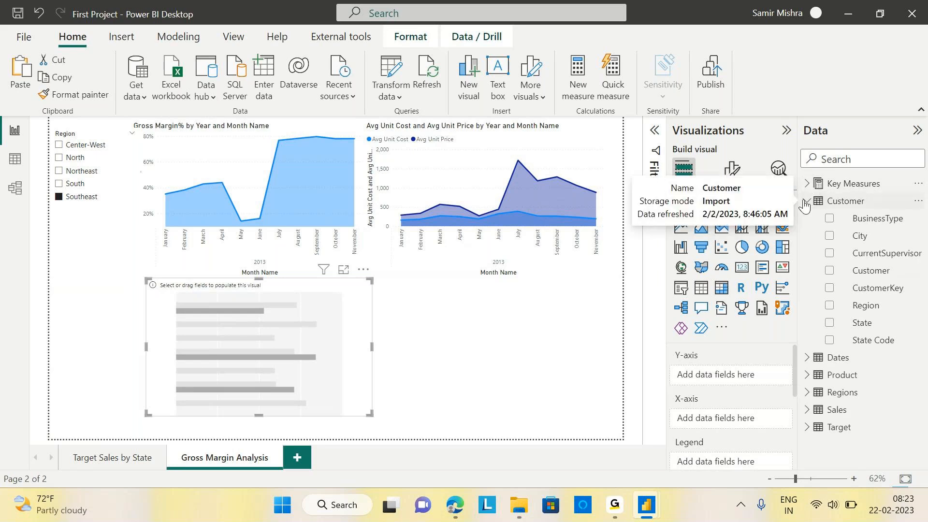
click(805, 202)
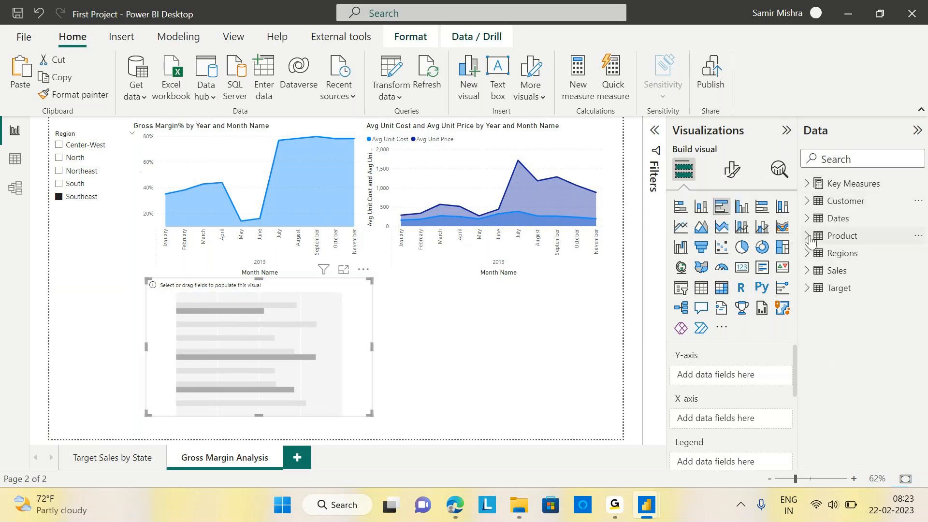
click(807, 235)
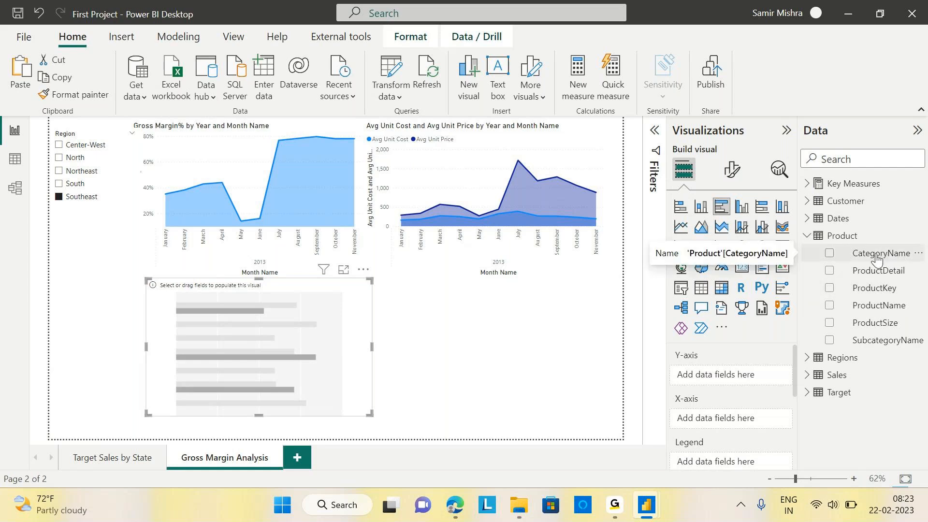
drag(877, 260, 749, 381)
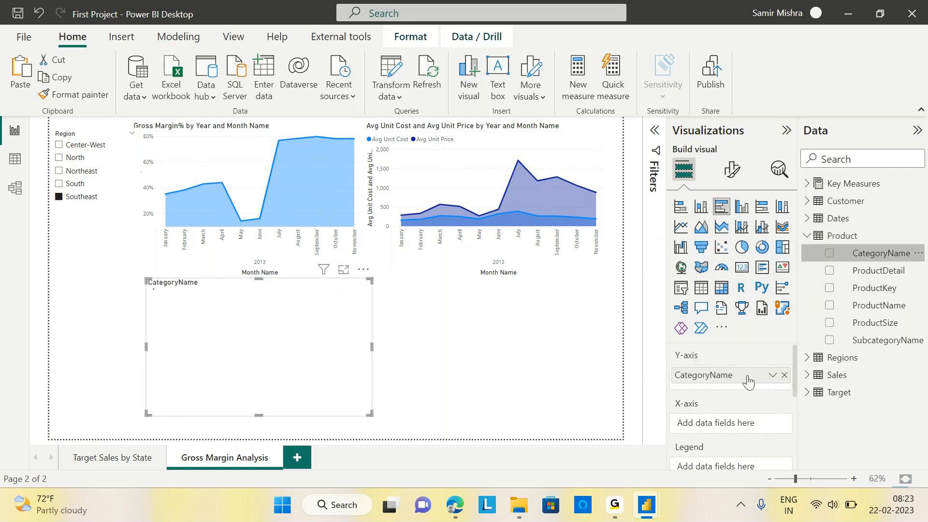
click(903, 346)
drag(797, 363, 797, 375)
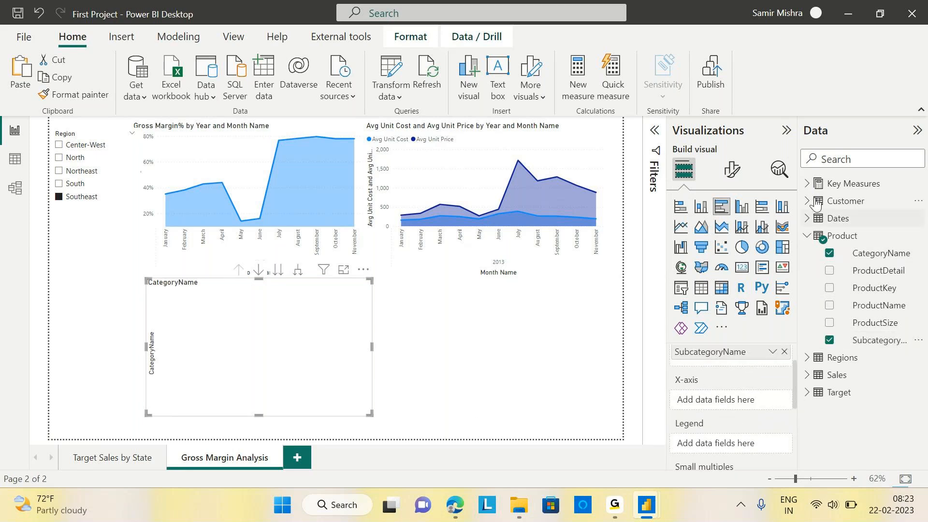
Assign the Gross Margin% measure from Key Measures to the bar chart's x-axis.
click(807, 184)
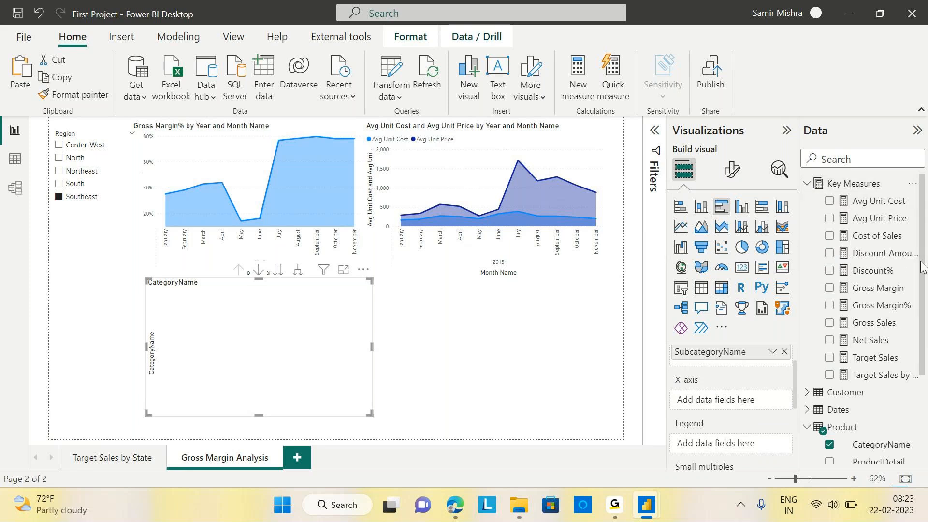
click(871, 307)
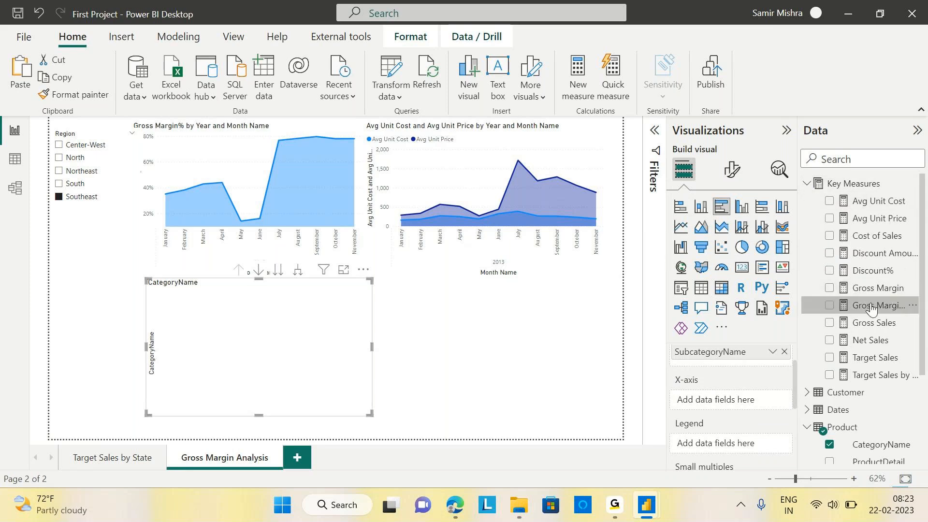
drag(871, 309, 736, 402)
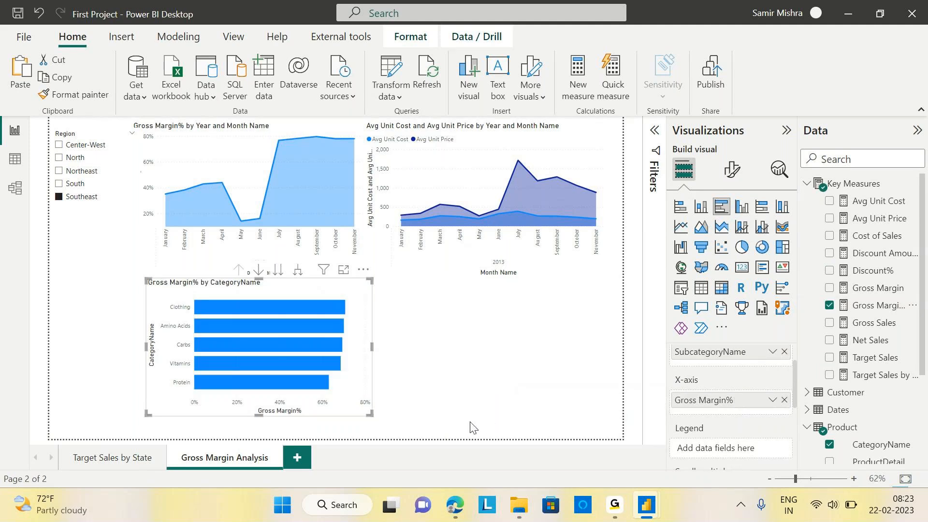
Widen the bar chart beneath both area charts and switch it to the SubcategoryName level of its hierarchy.
drag(371, 415, 546, 428)
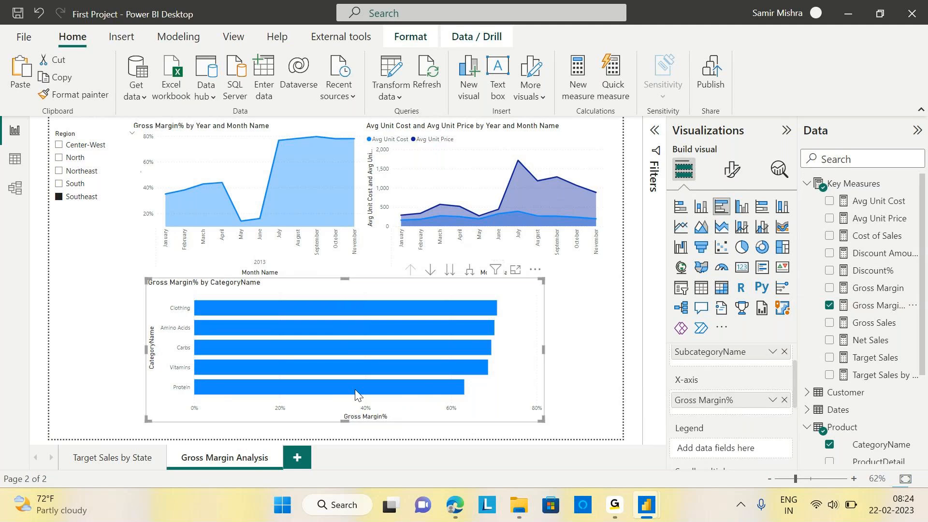
mouse_move(359, 387)
click(450, 274)
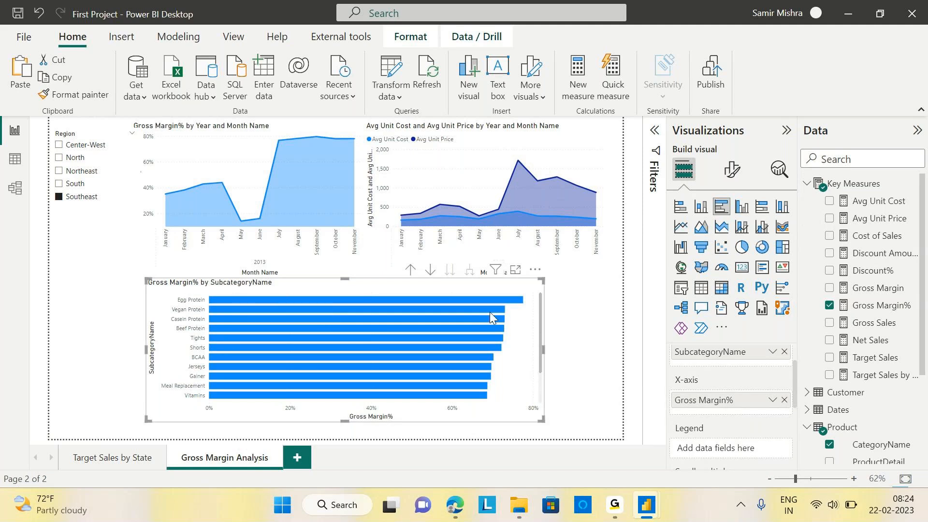
Highlight the Whey Protein bar and examine its effect on the monthly gross margin and average unit price charts, particularly for May.
scroll(480, 361, down, 2)
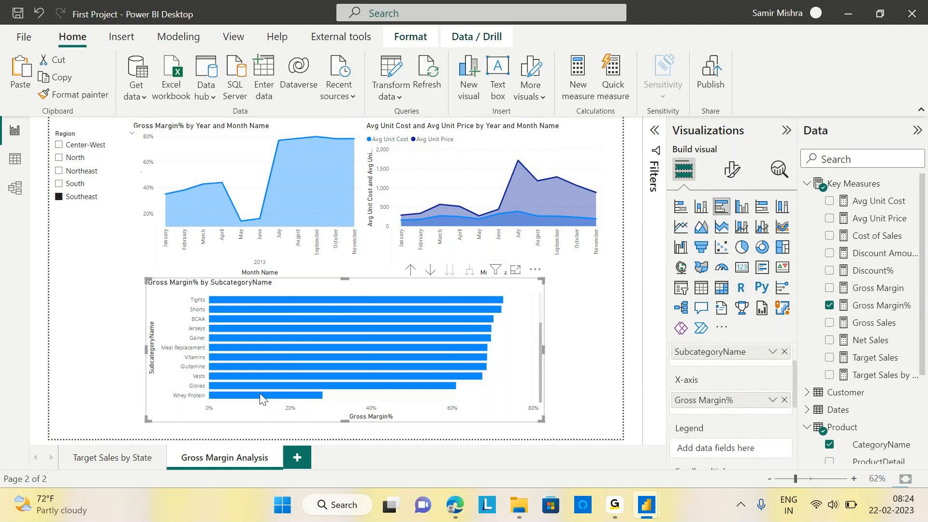
mouse_move(288, 402)
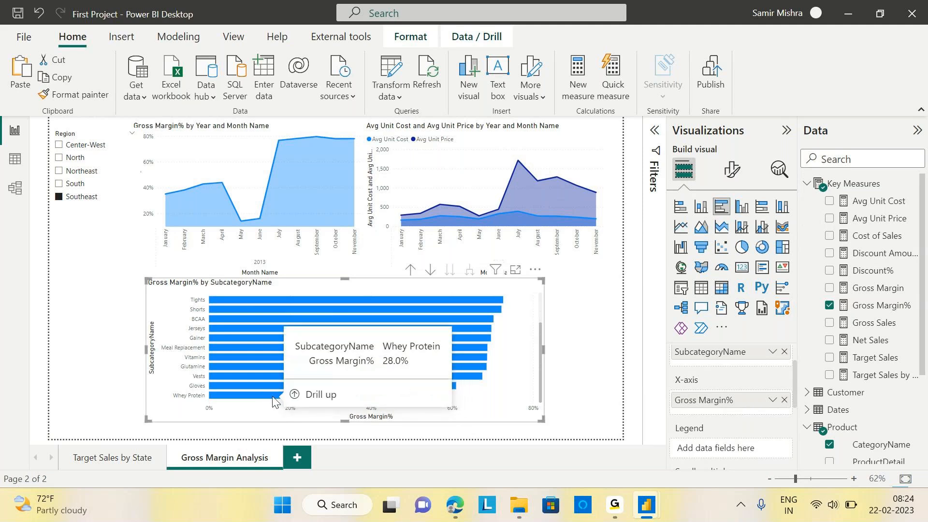
click(273, 400)
scroll(273, 401, up, 3)
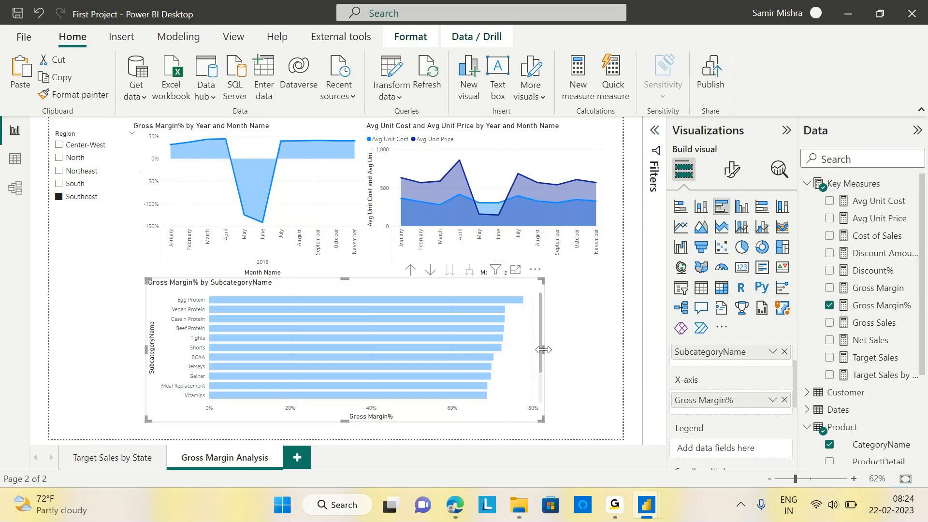
drag(539, 346, 532, 374)
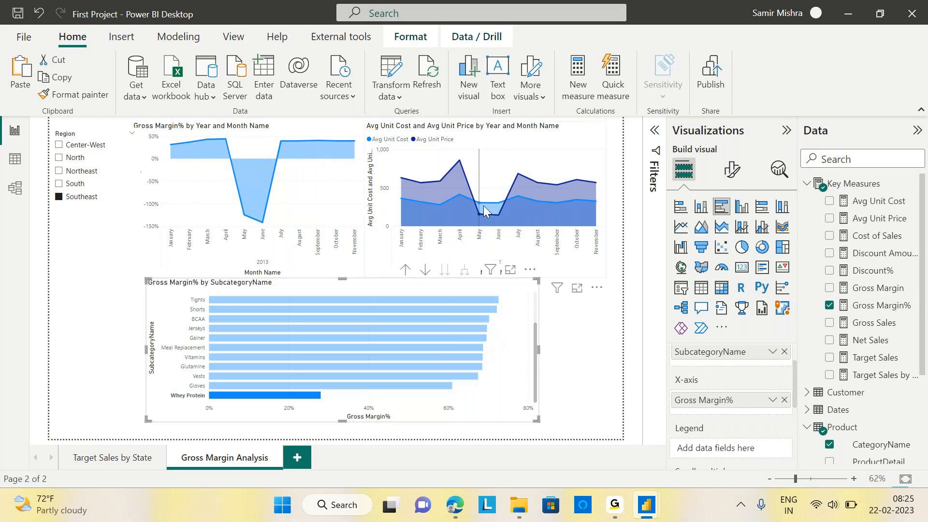
mouse_move(480, 215)
click(577, 352)
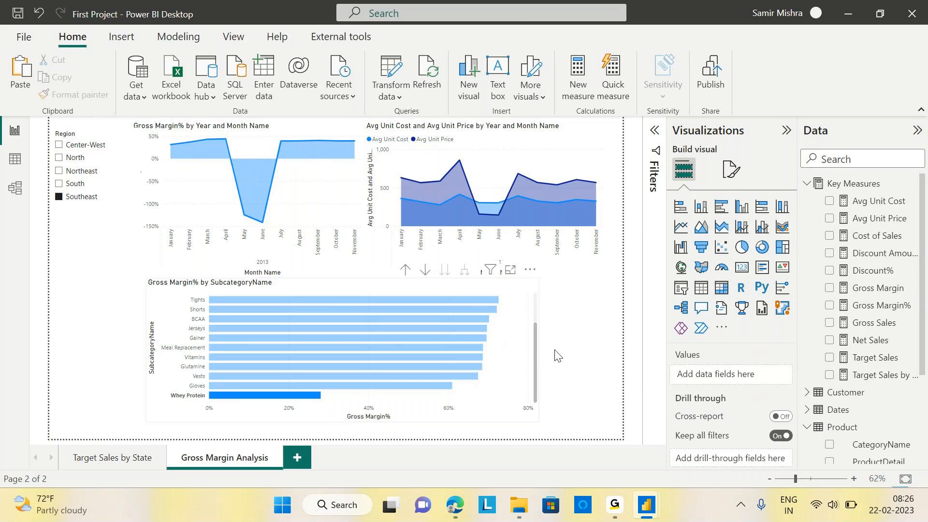
Clear the Whey Protein highlight from the report visuals and save the First Project report.
key(ctrl+z)
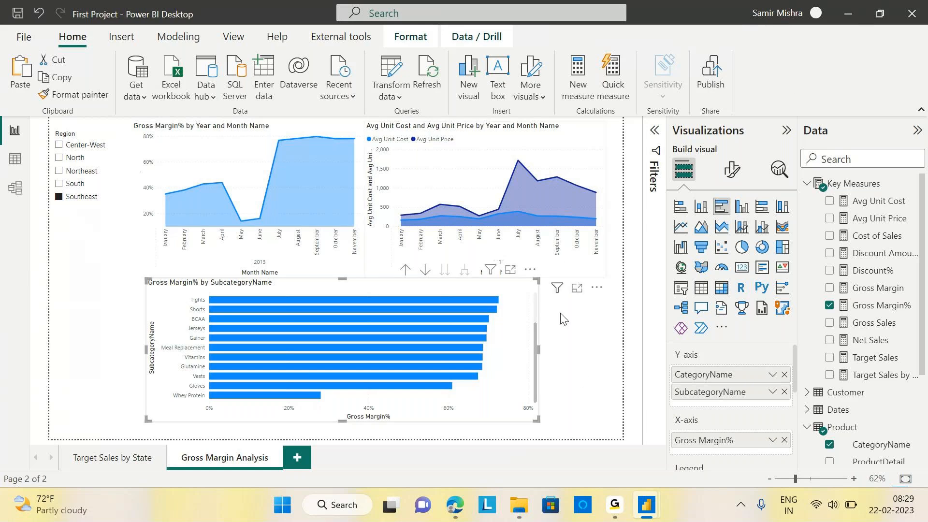
click(611, 326)
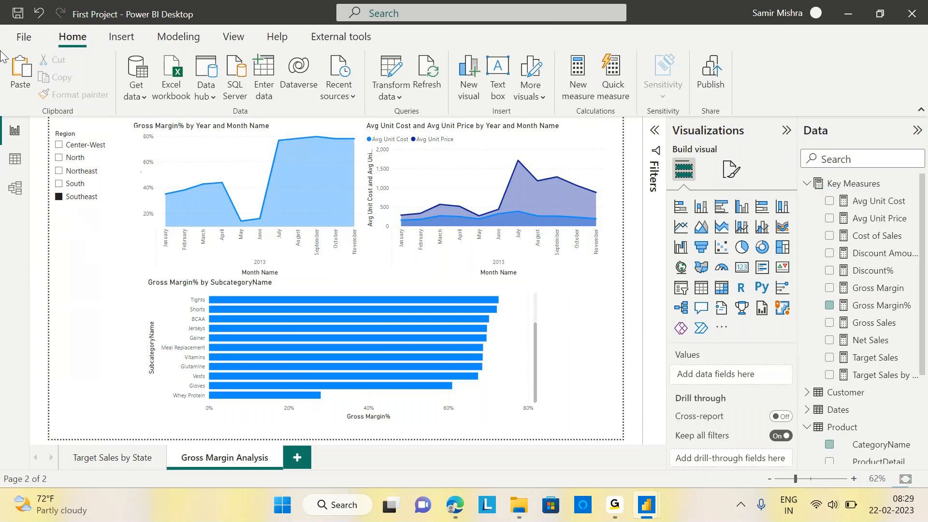
click(18, 17)
Switch to the Realtionships report, collapse the expanded measure formula and add a new blank report page.
mouse_move(649, 507)
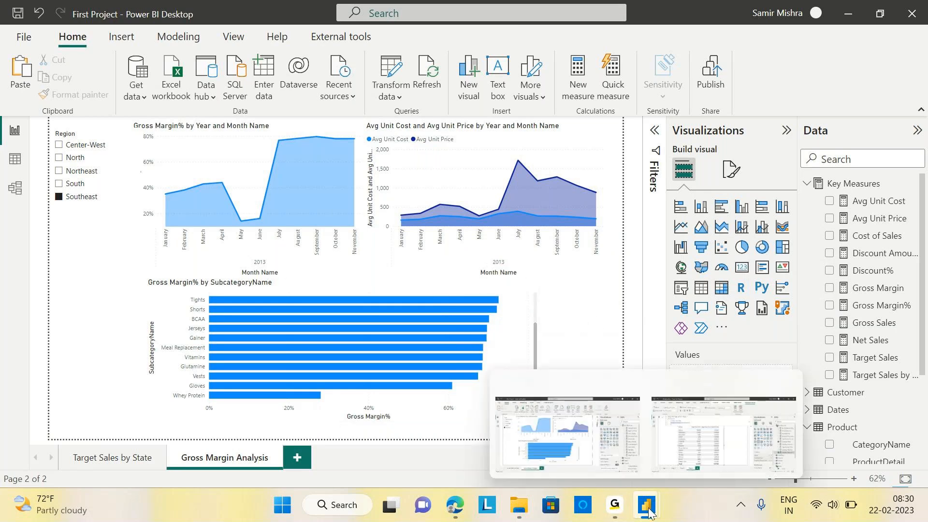
click(706, 429)
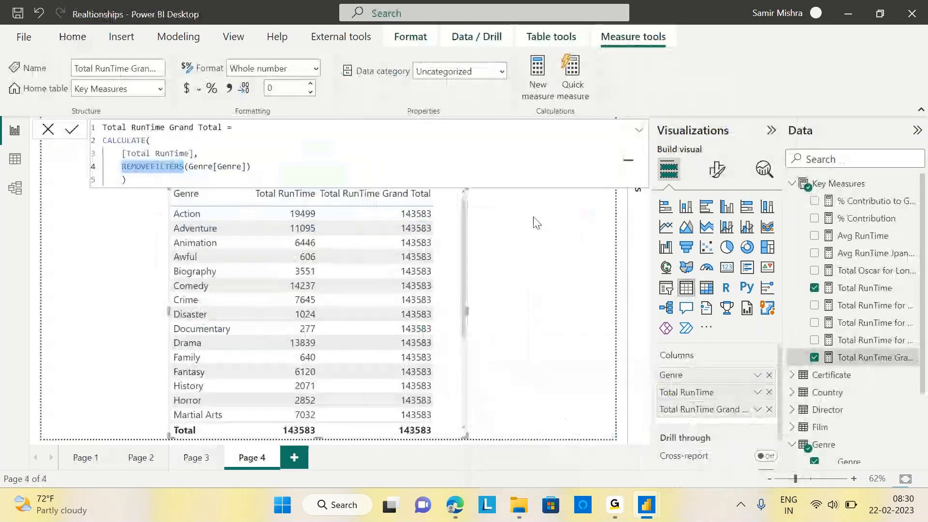
click(640, 131)
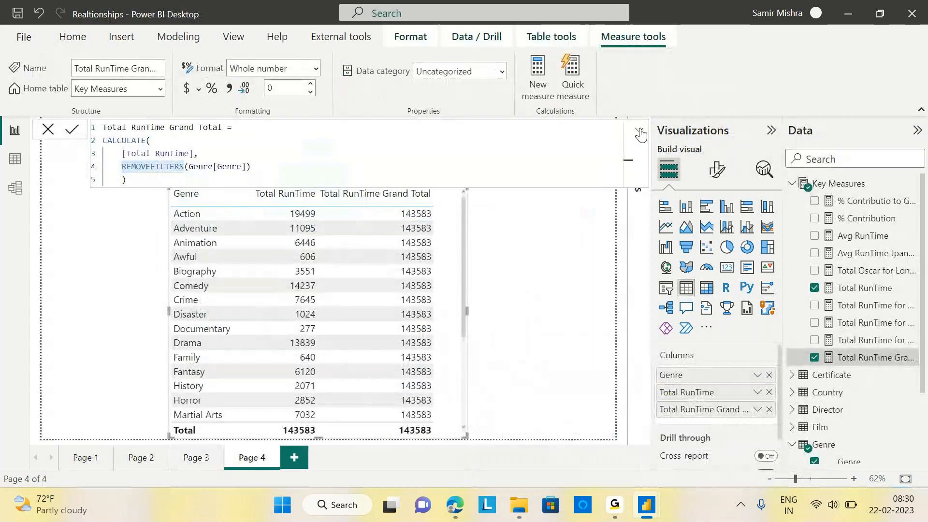
click(301, 447)
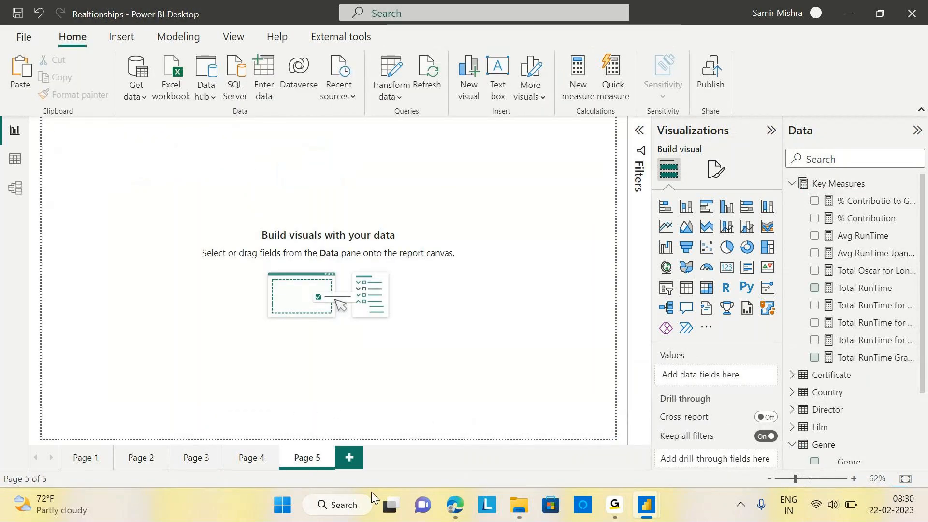
Open Notepad, write the note "1. ALL/ALLSELECTED/ALLEXCEPT" and minimise it to return to the report.
click(341, 504)
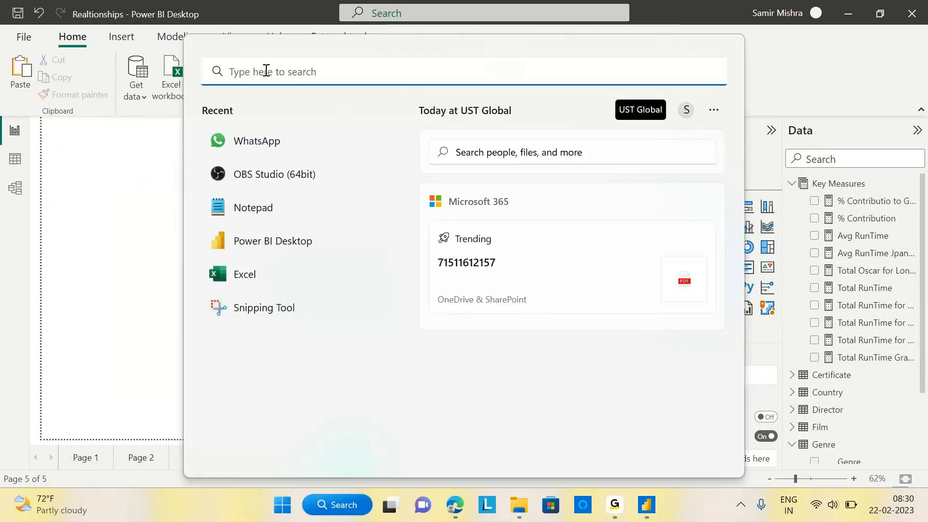
click(270, 216)
text(1)
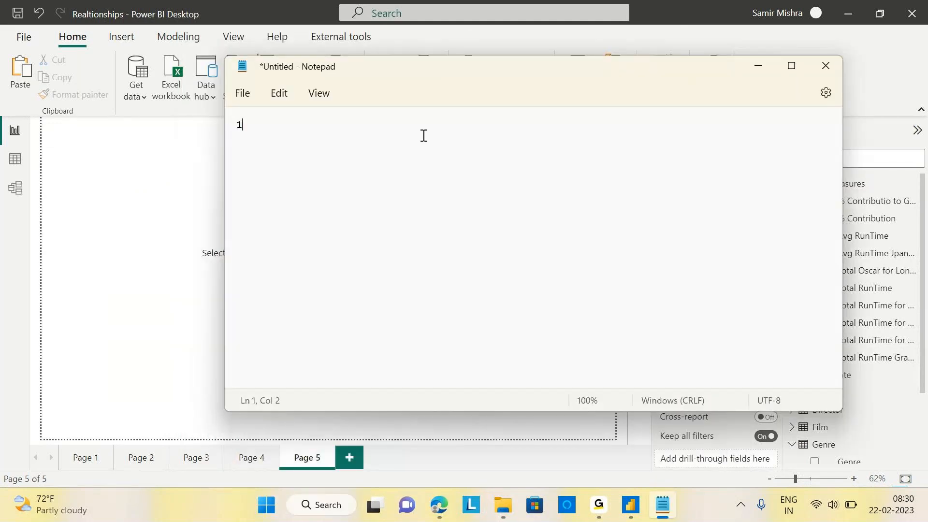
text(.)
key(Caps_Lock)
text(ALL)
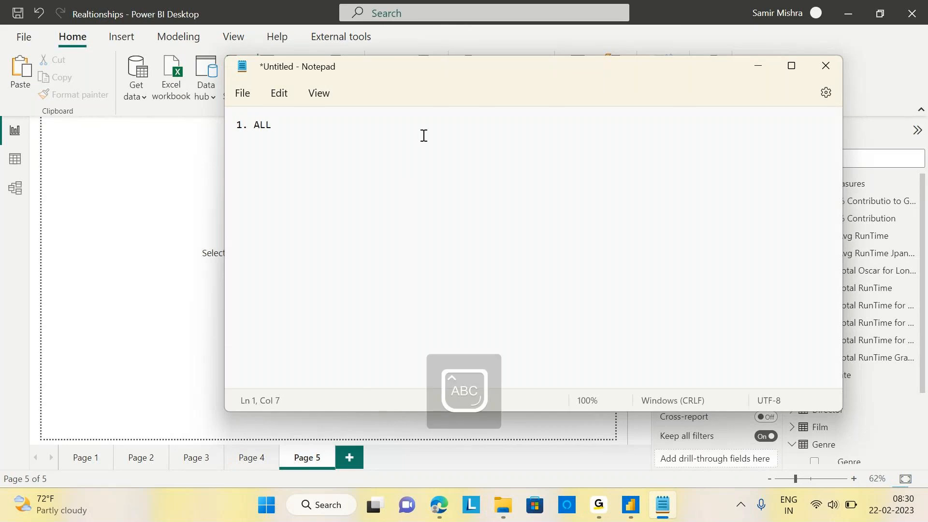
text(/AL)
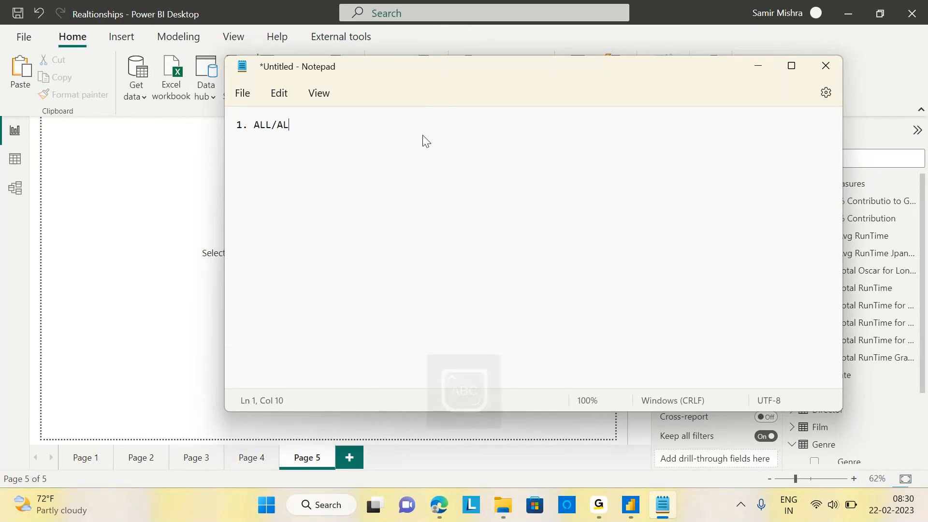
text(LSELECE)
key(BackSpace)
key(BackSpace)
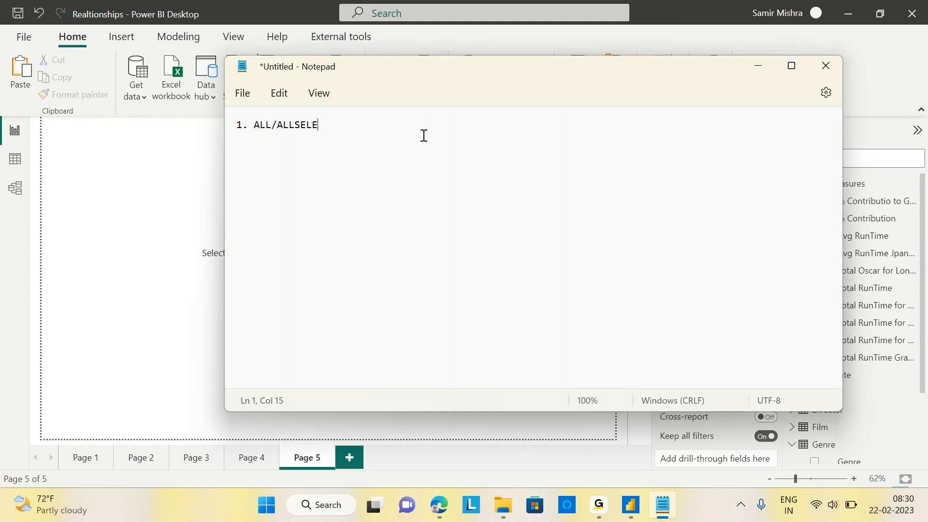
text(CTED/ALLEXCE)
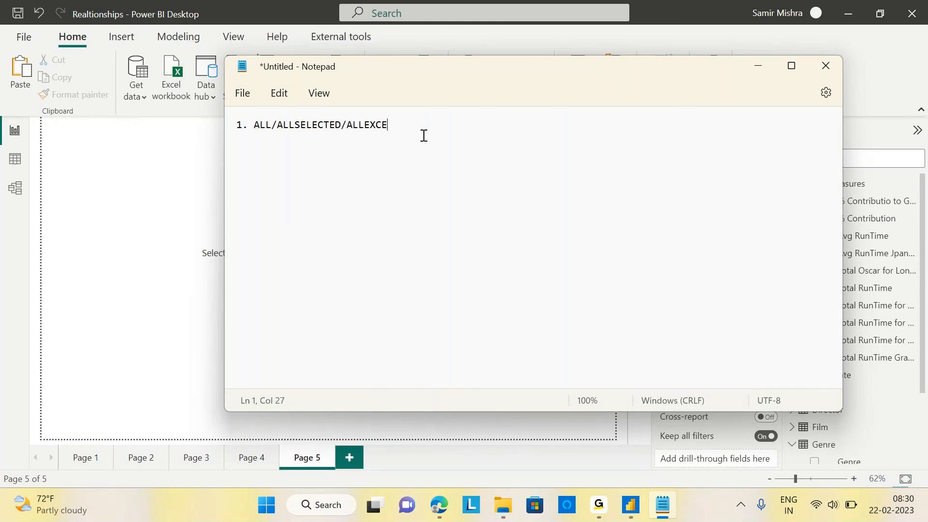
text(PT)
drag(424, 136, 237, 134)
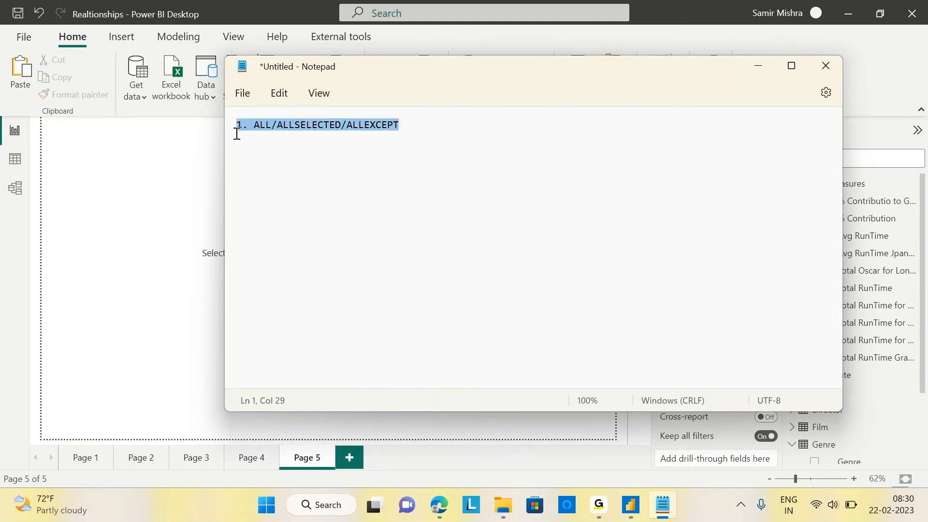
click(764, 67)
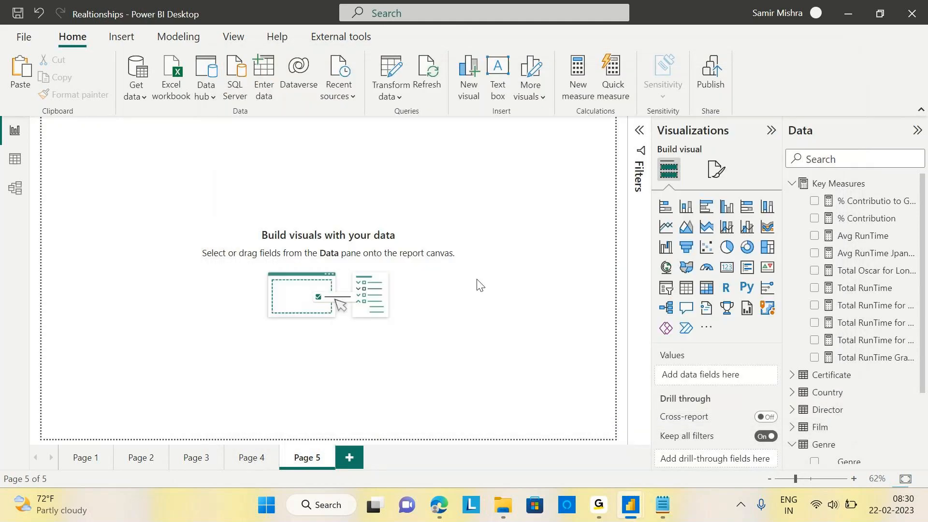
Add a matrix visual to Page 5, enlarge it and place it near the upper middle of the page.
click(791, 184)
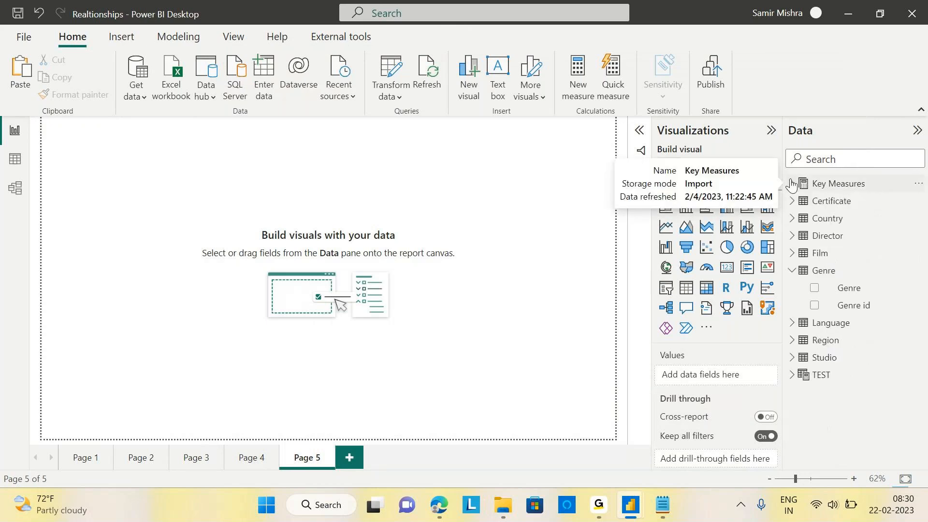
click(792, 271)
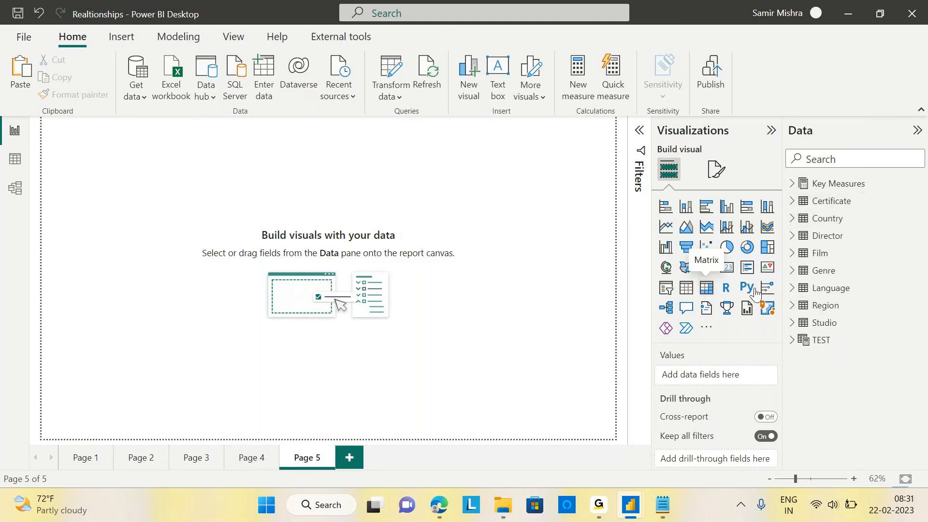
click(707, 287)
drag(131, 198, 267, 257)
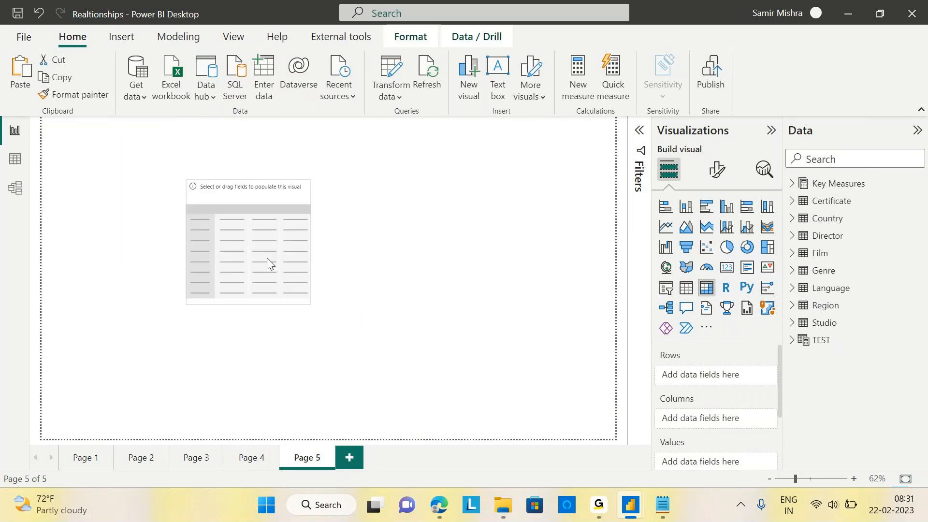
drag(311, 303, 472, 387)
drag(352, 320, 329, 275)
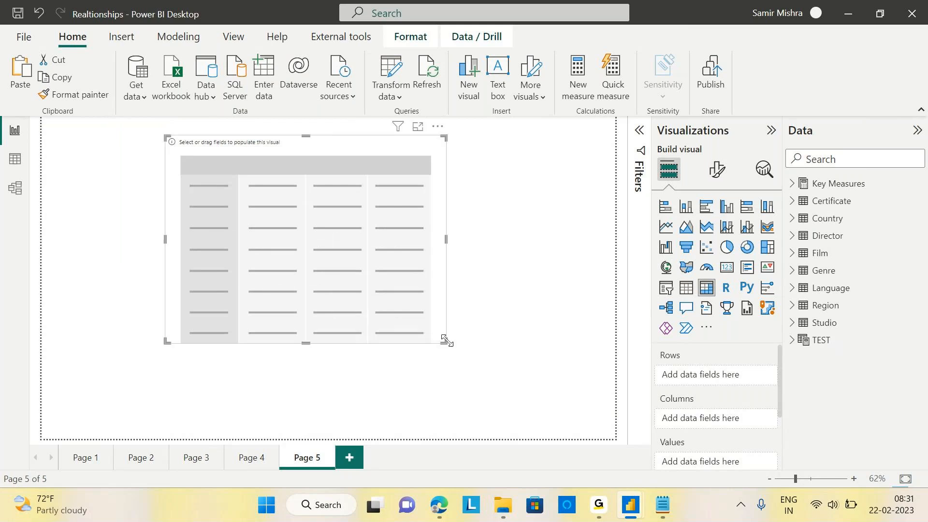
drag(445, 343, 445, 353)
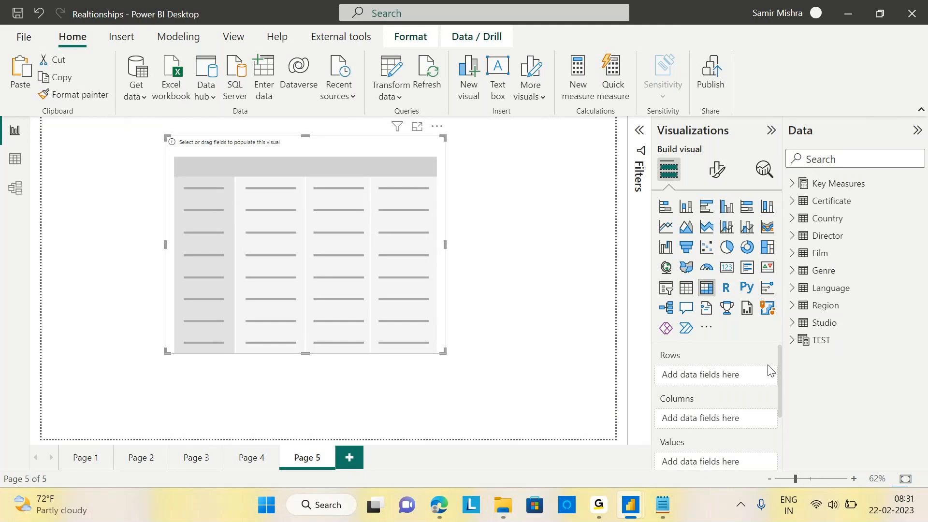
Assign Region from the Region table and Country from the Country table to the matrix rows, in that order.
click(793, 306)
drag(851, 323, 727, 377)
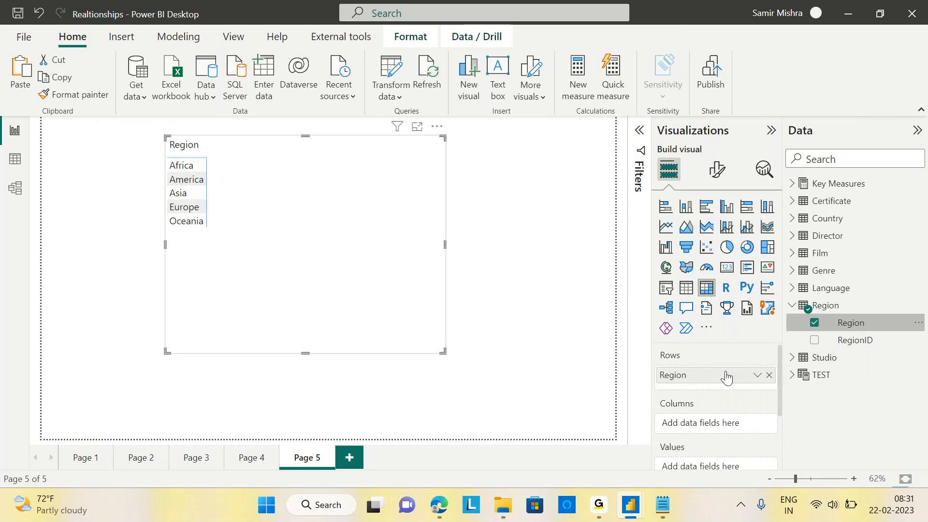
click(792, 218)
drag(853, 236, 720, 386)
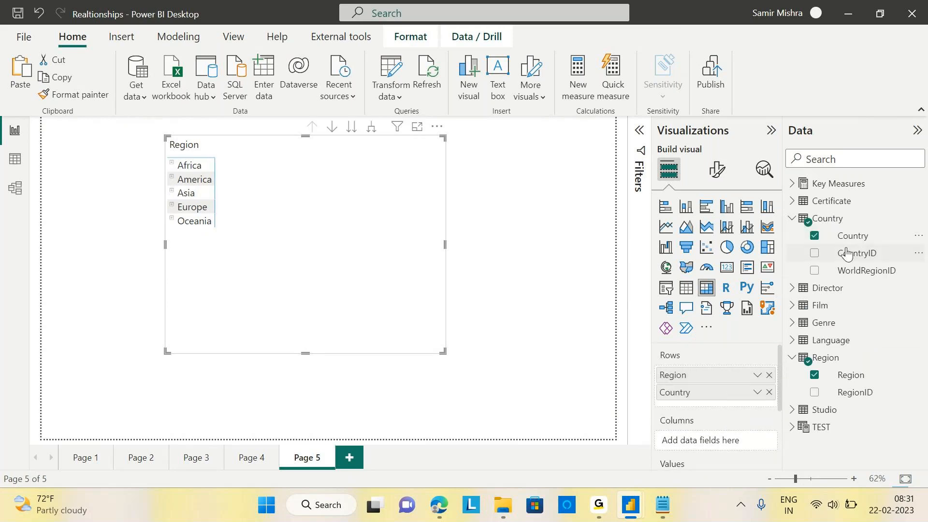
Add Genre from the Genre table and Title from the Film table to the matrix rows beneath Country.
click(793, 219)
click(792, 270)
drag(849, 288, 730, 387)
click(792, 270)
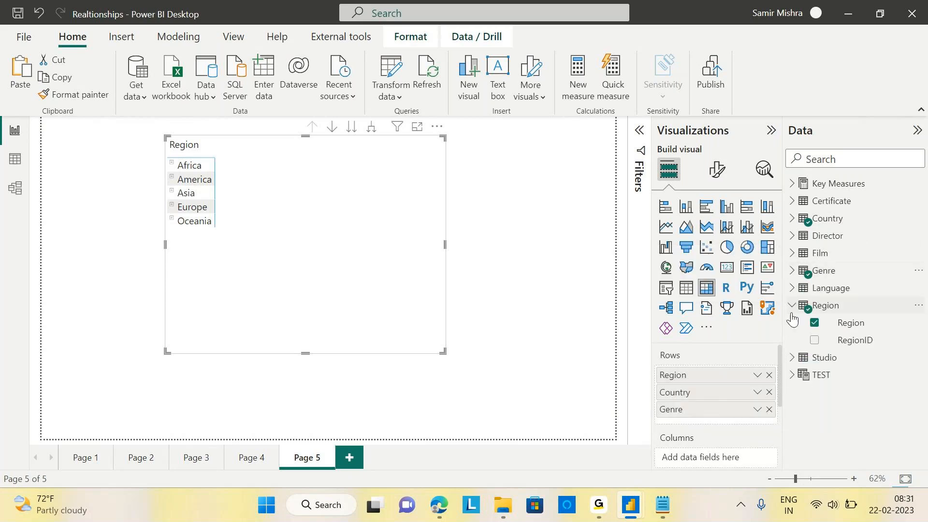
click(793, 305)
click(793, 254)
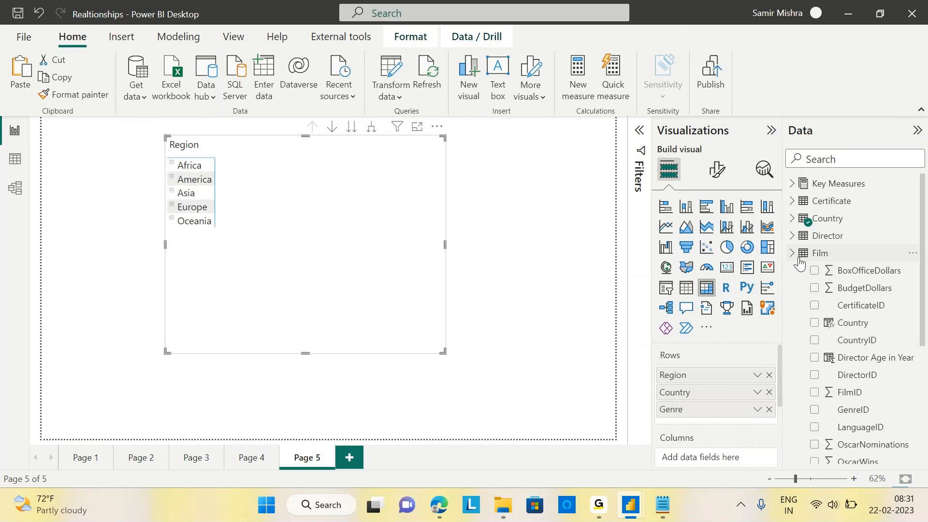
scroll(870, 334, down, 5)
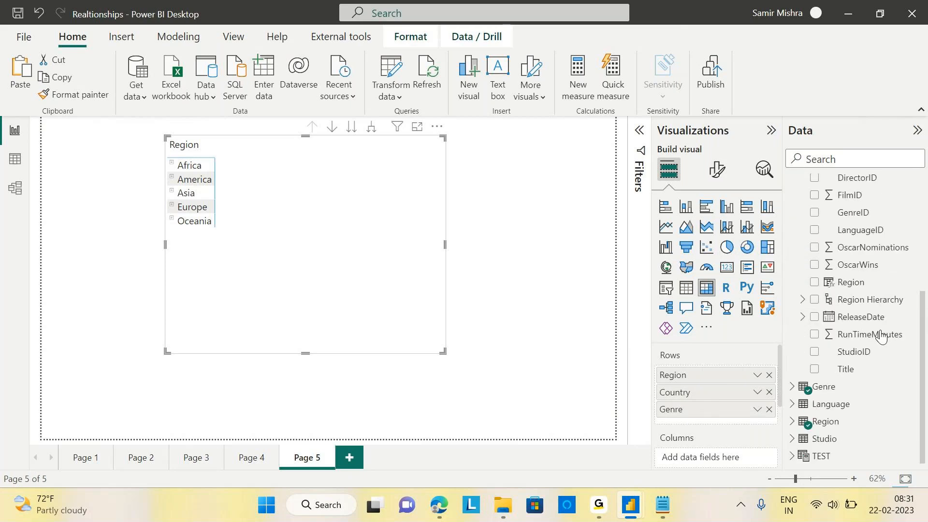
drag(846, 369, 682, 383)
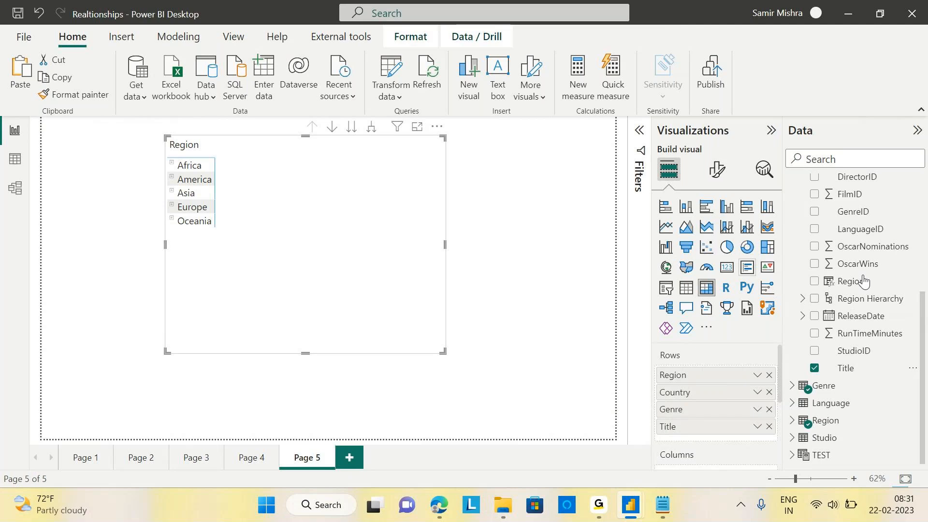
Assign the Total RunTime measure from Key Measures to the matrix values.
drag(924, 330, 921, 218)
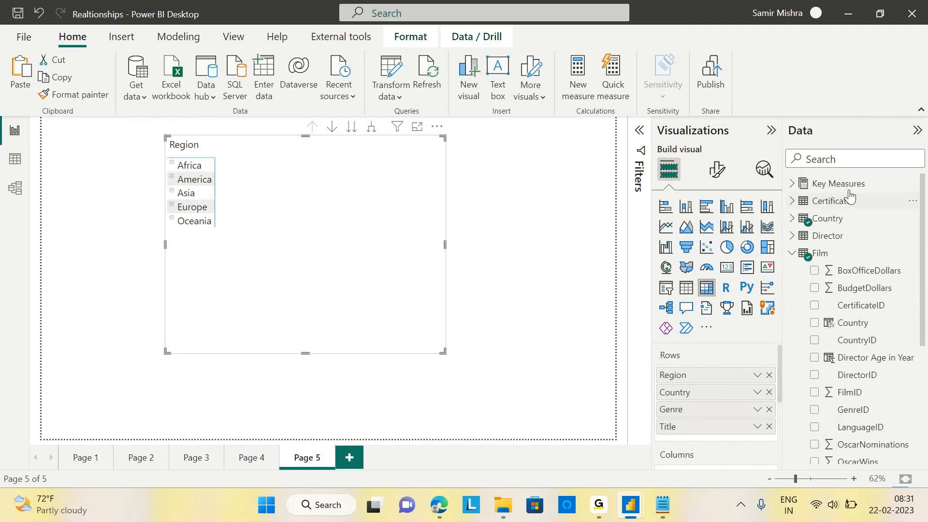
click(793, 184)
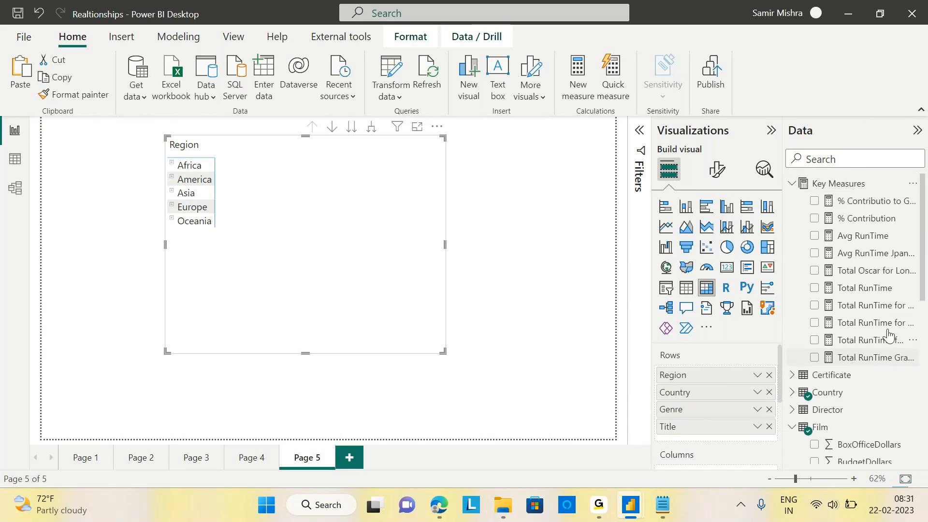
click(863, 287)
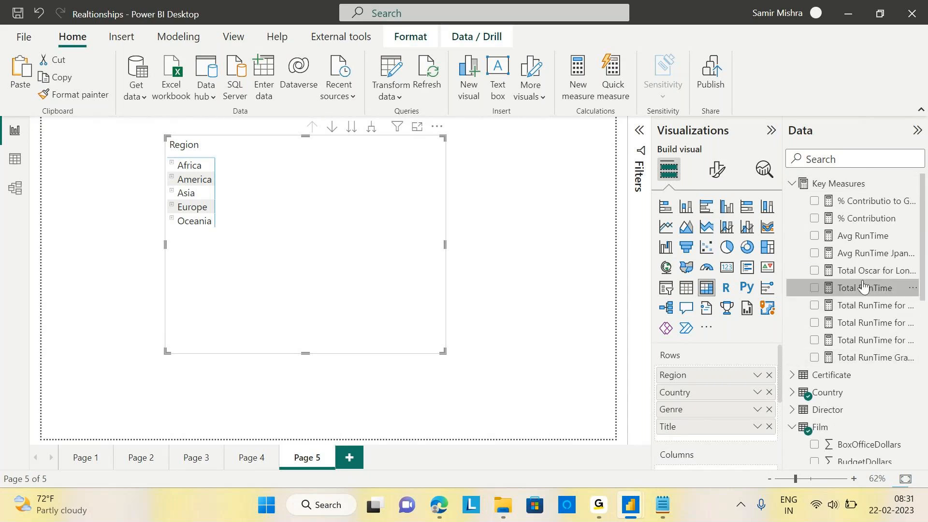
scroll(781, 358, down, 3)
drag(865, 288, 731, 458)
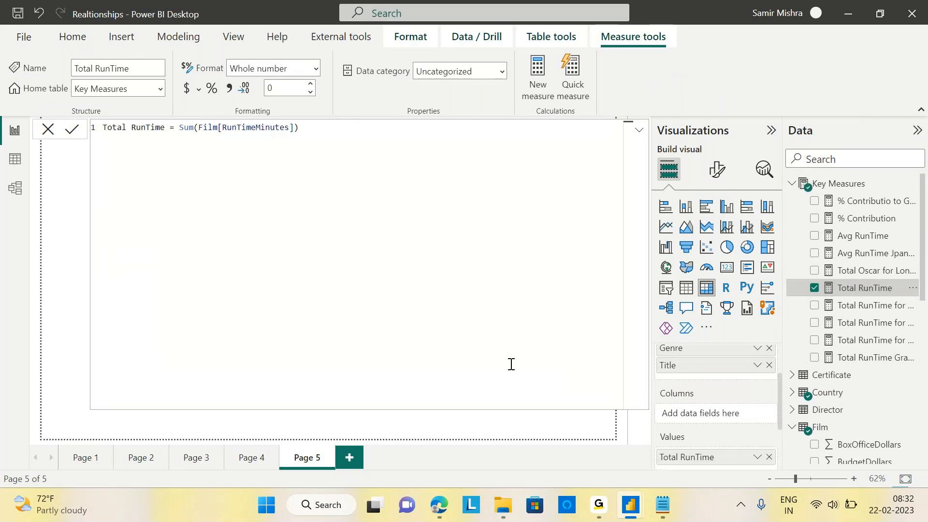
Expand Oceania, New Zealand and Fantasy in the Page 5 matrix and enlarge the visual to fit all film titles.
click(853, 186)
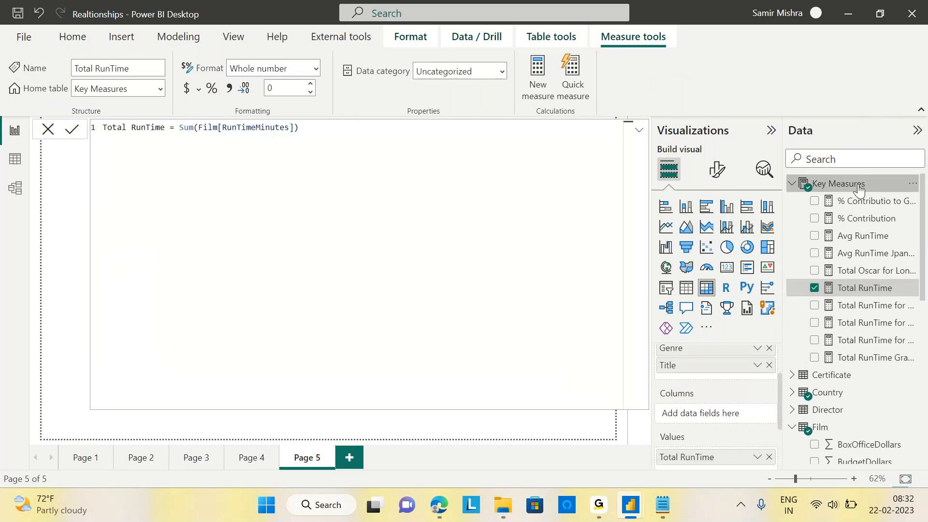
drag(422, 263, 405, 266)
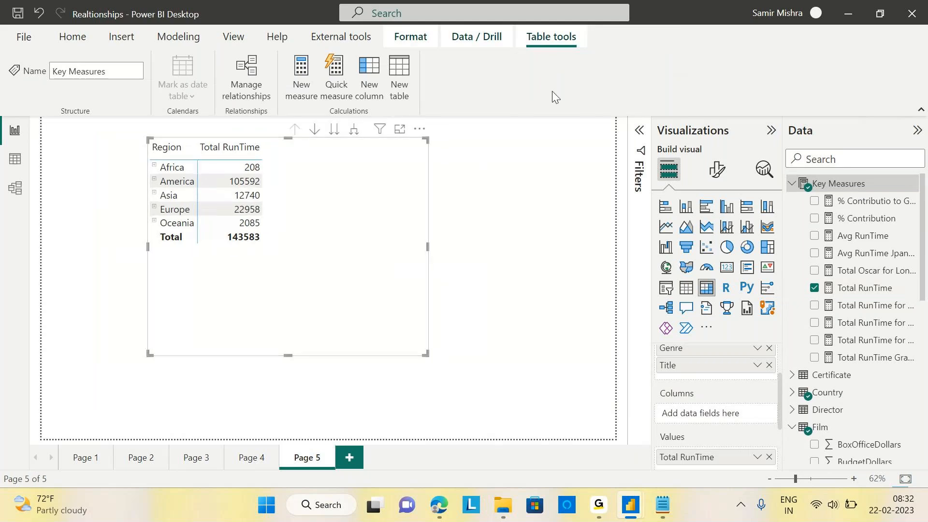
click(154, 222)
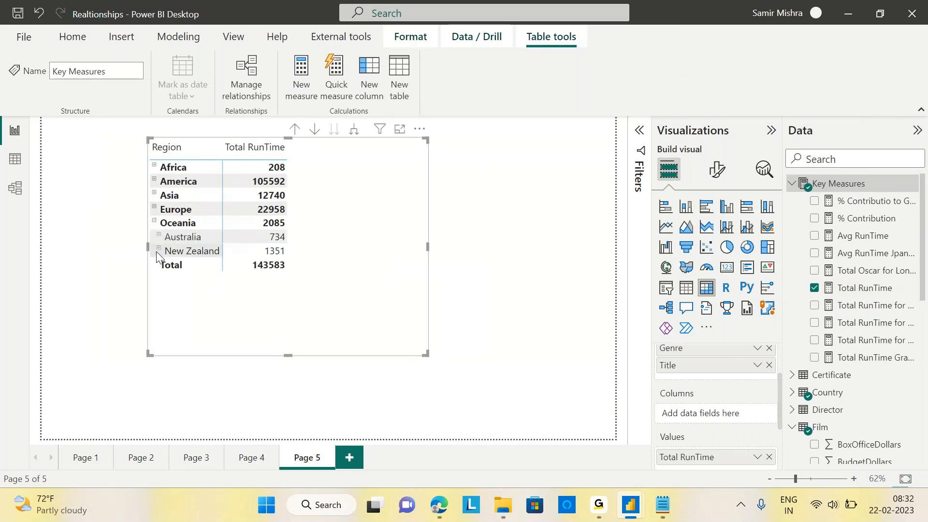
click(159, 249)
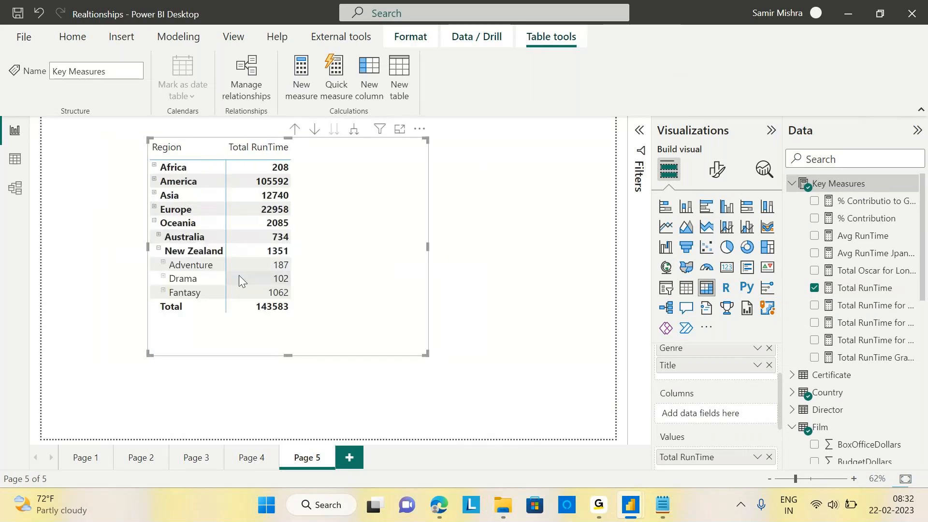
click(164, 291)
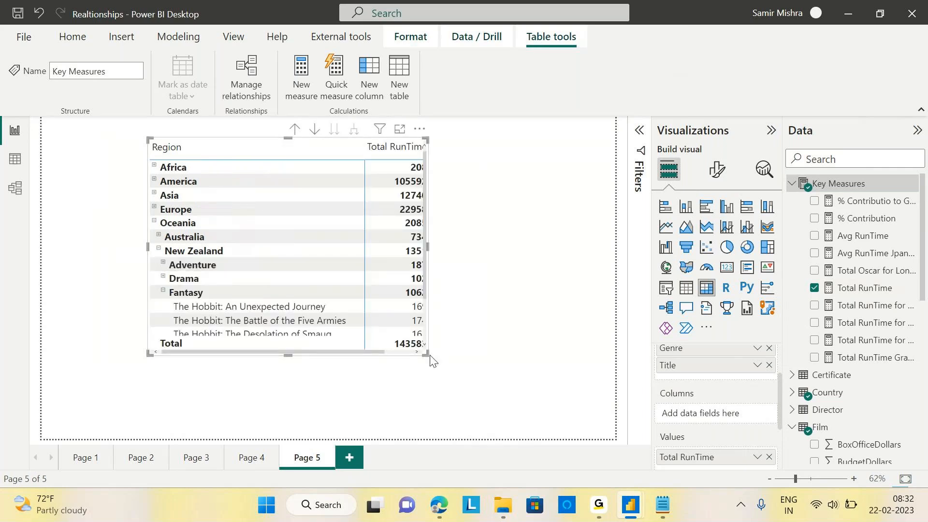
drag(430, 356, 538, 425)
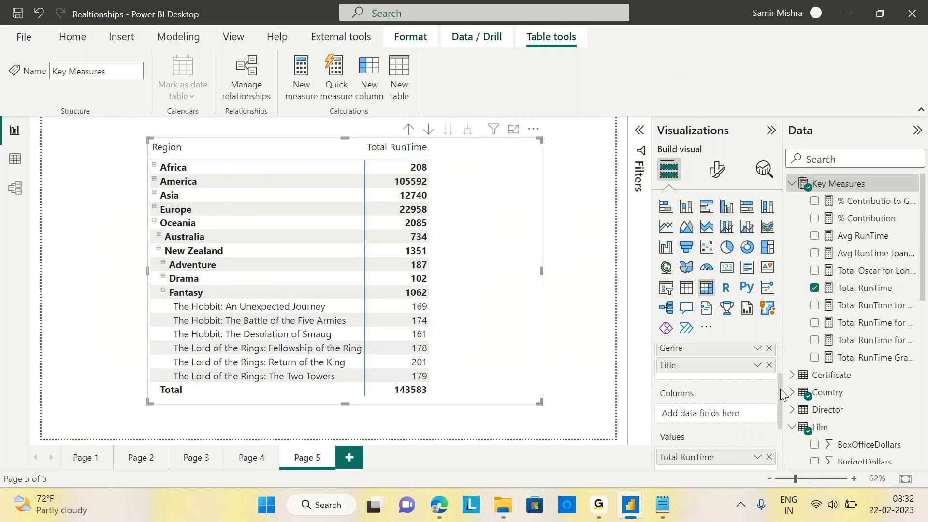
drag(782, 387, 788, 360)
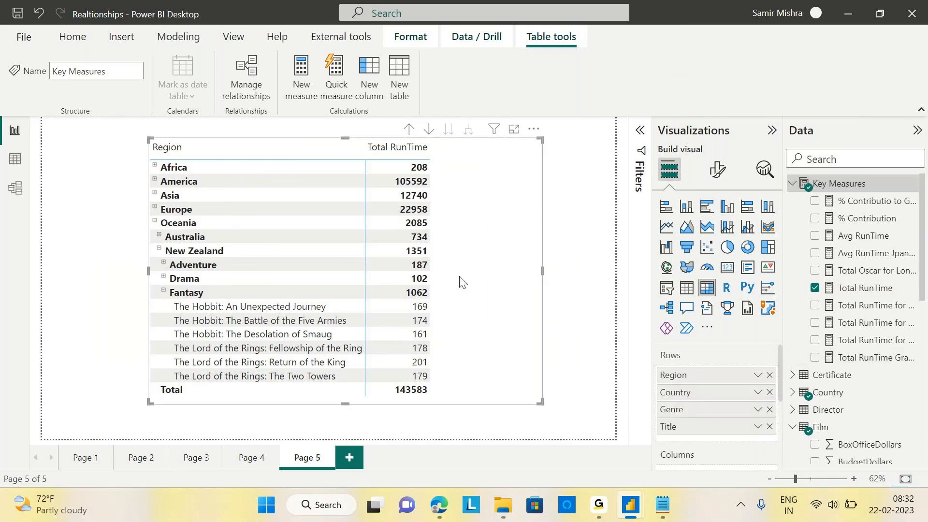
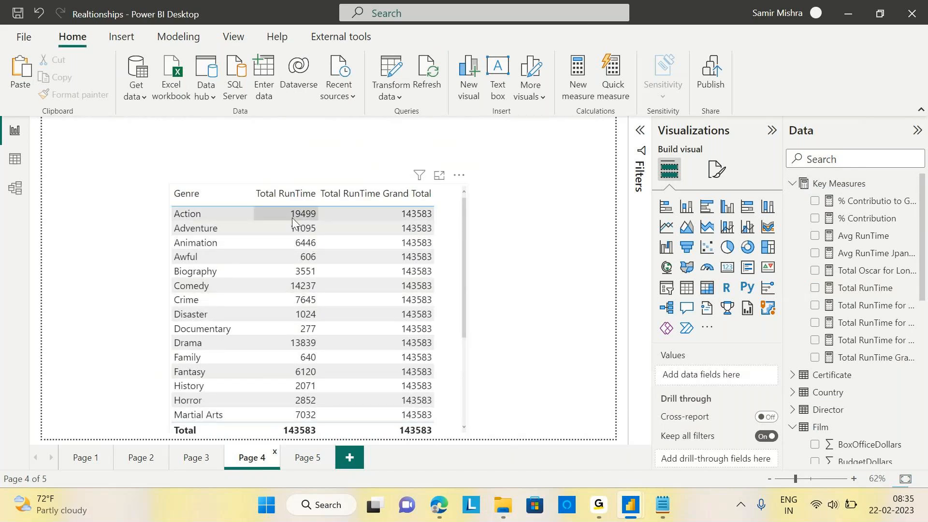
Return to Page 5 and start a new measure named Total RunTime GT in the Key Measures table.
click(309, 459)
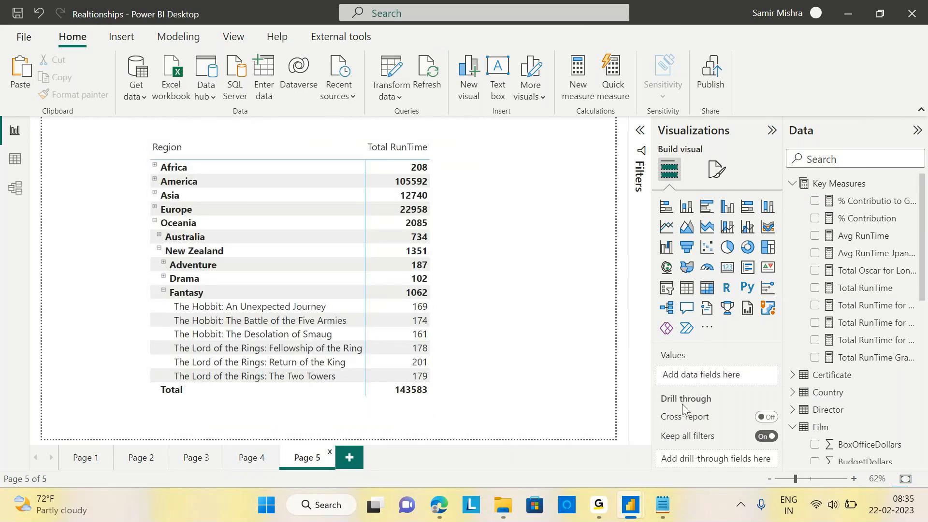
click(475, 330)
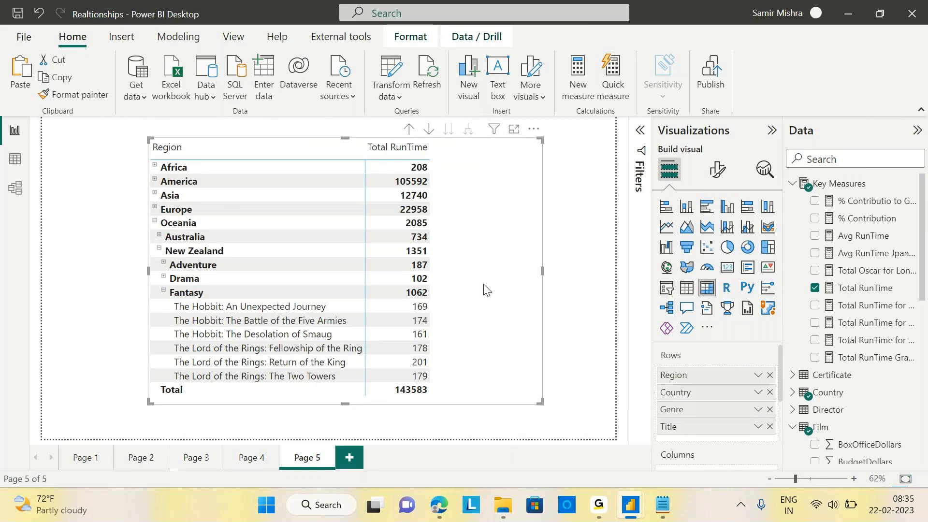
click(895, 184)
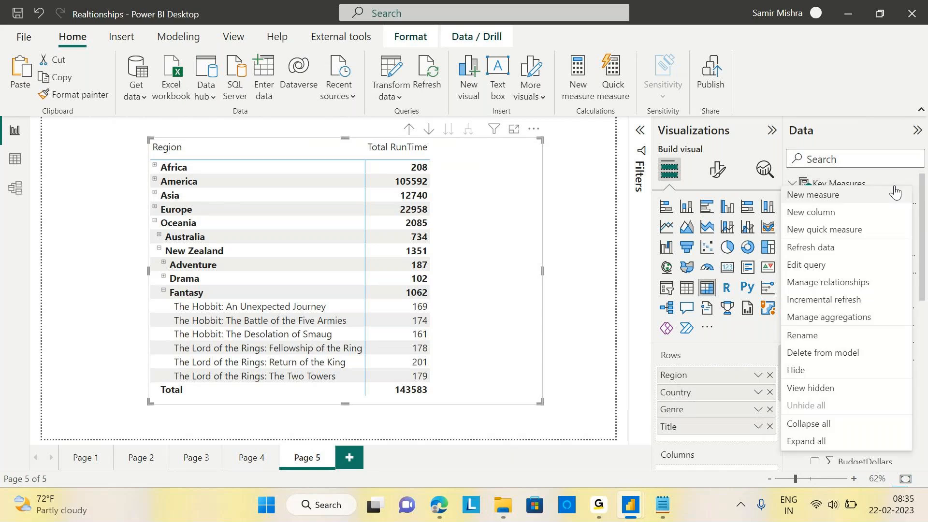
click(895, 195)
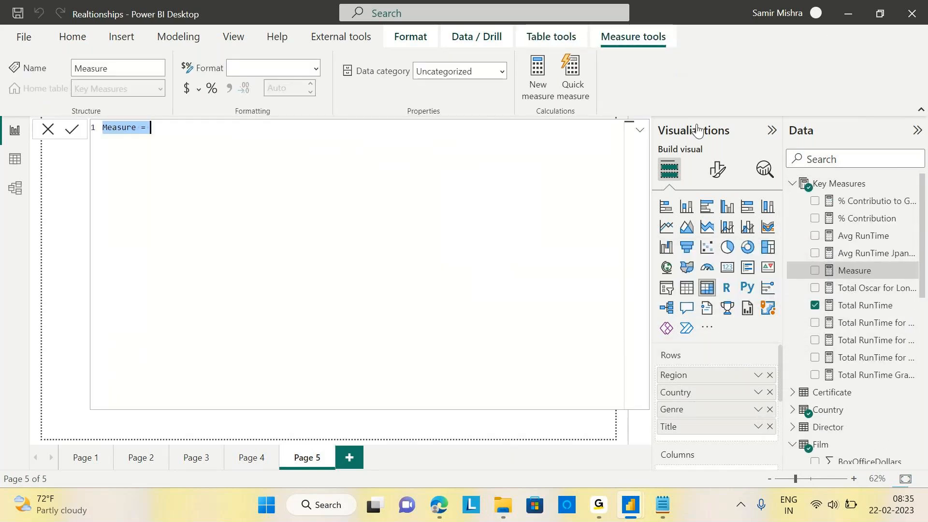
key(BackSpace)
text(Tota)
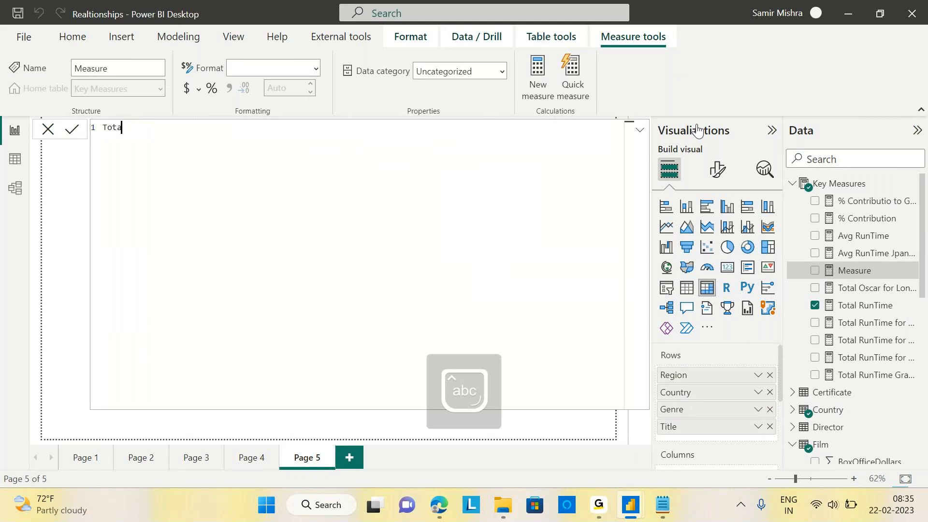
text(l Ru)
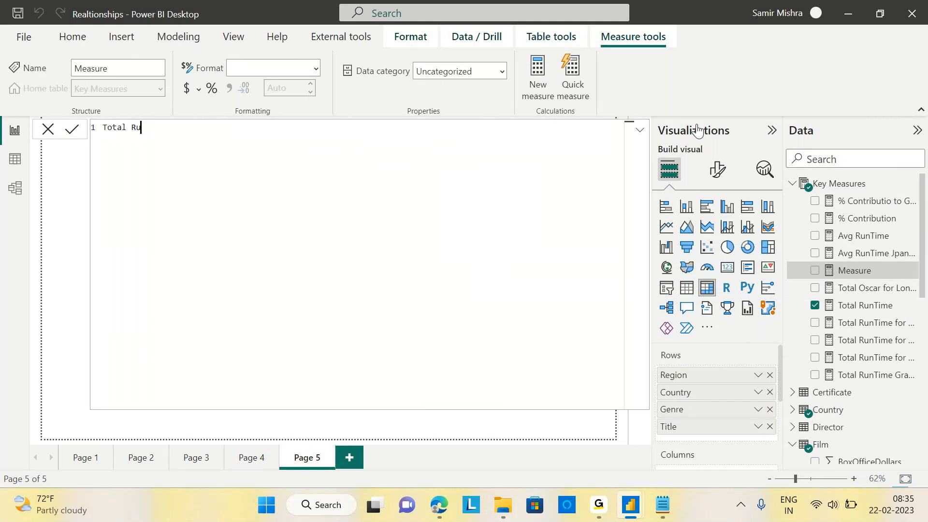
text(nTime GT=)
Begin the measure's formula with CALCULATE, using [Total RunTime] as its expression.
key(shift+Return)
text(ca)
key(Tab)
key(shift+Return)
text([to)
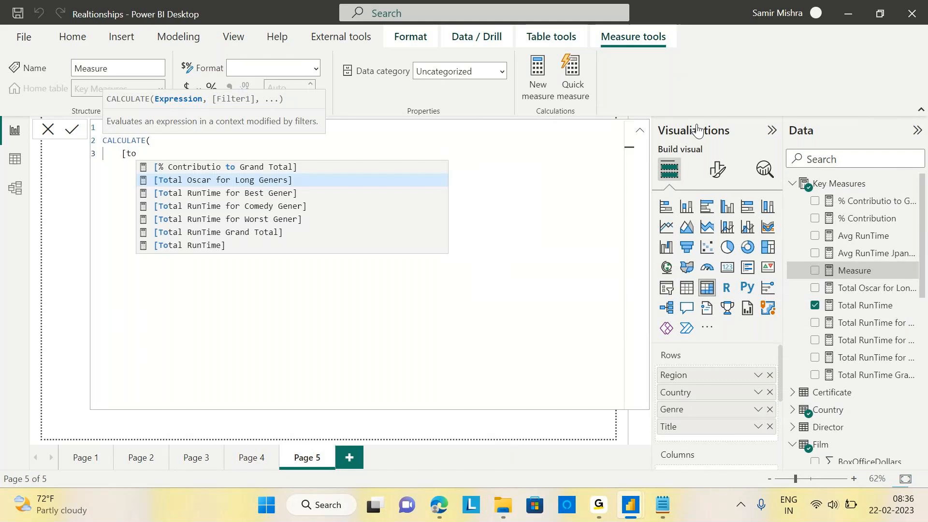
click(231, 247)
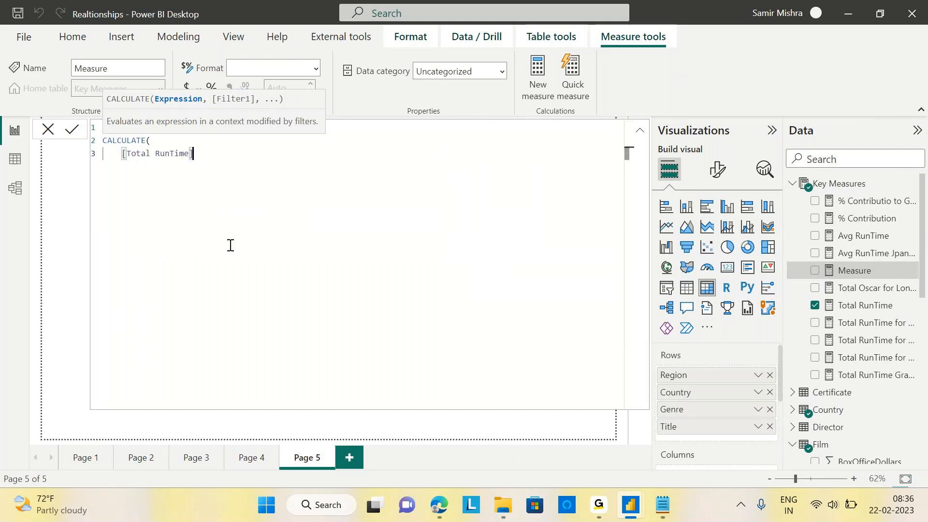
Add a REMOVEFILTERS filter argument on Region[Region] to the CALCULATE formula.
text(,)
key(shift+Return)
text(remove)
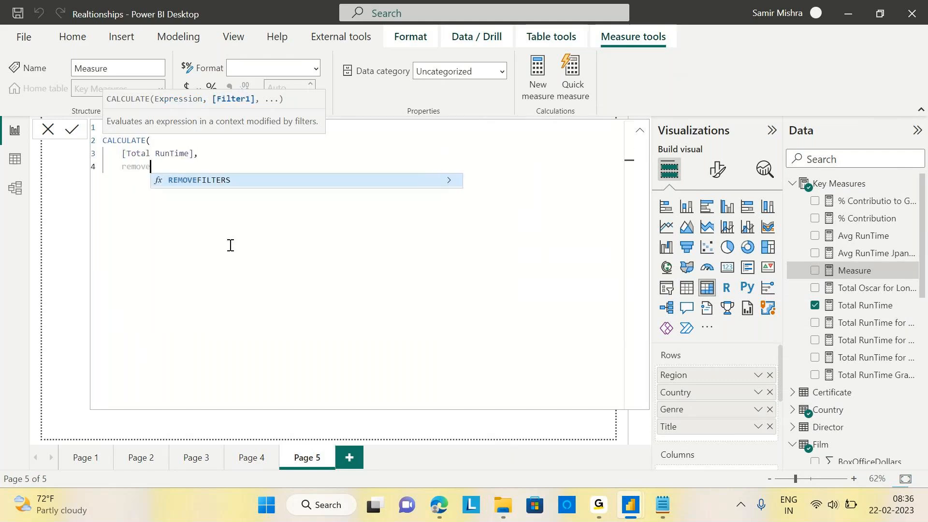
key(Tab)
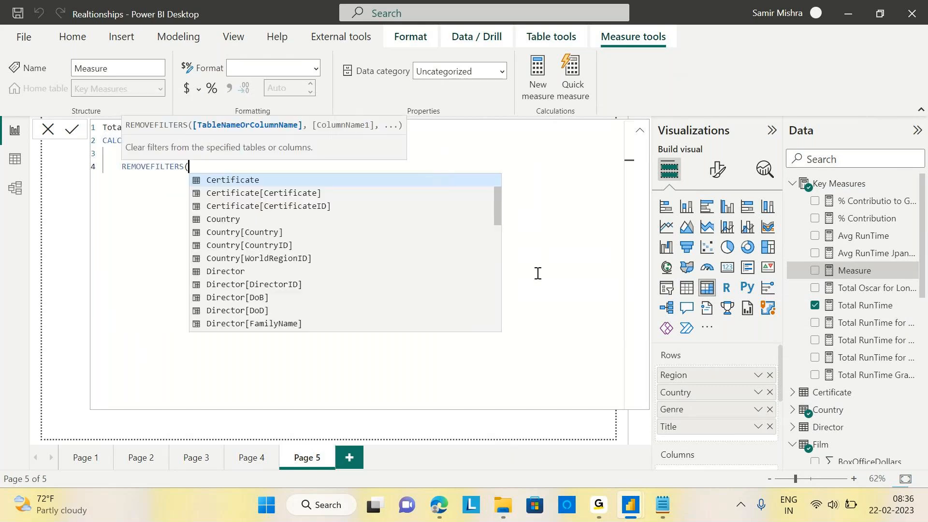
text(region)
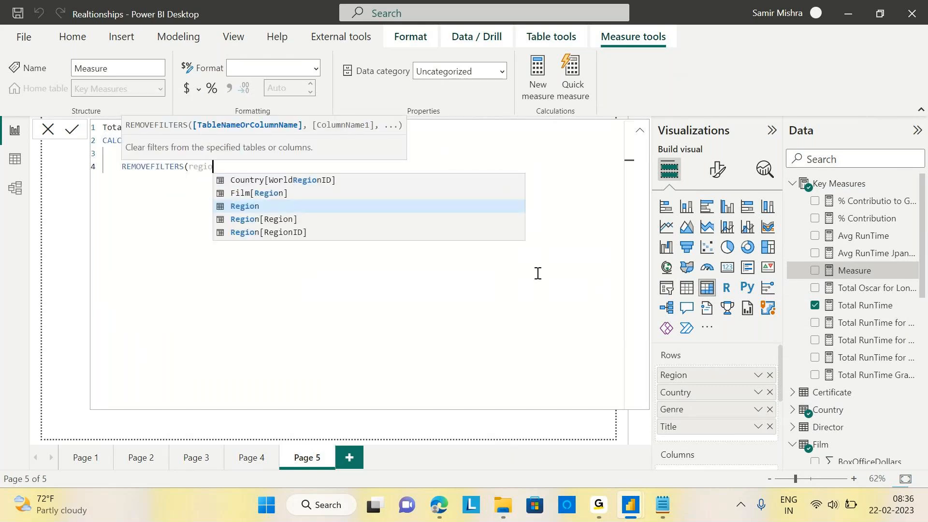
key(Down)
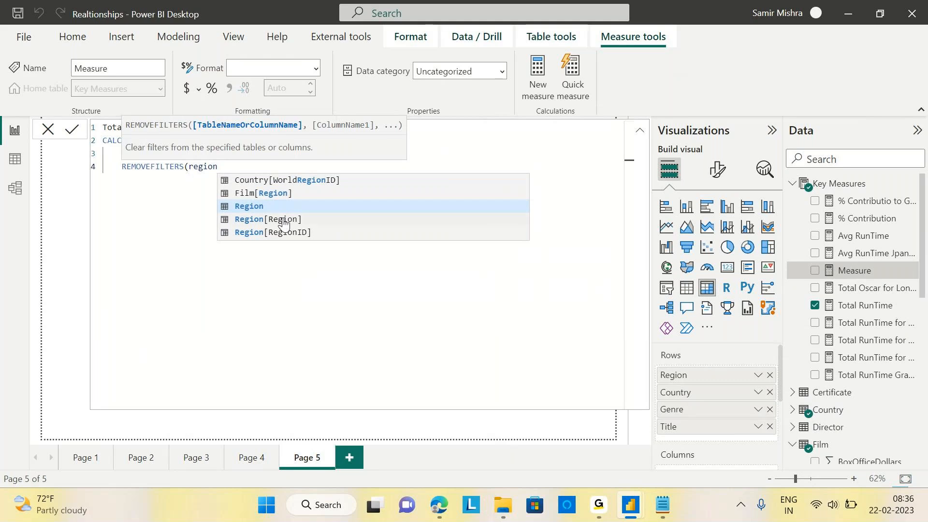
key(Tab)
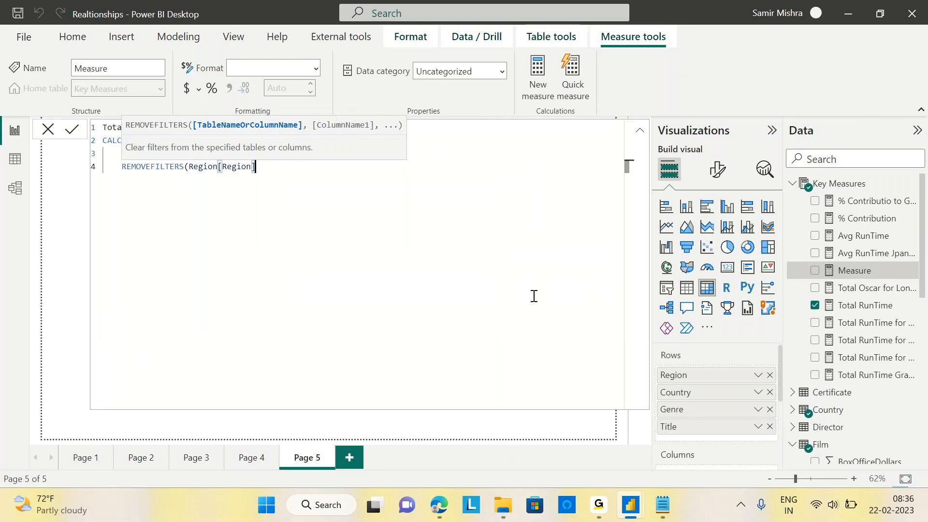
Add Country[Country] as the second REMOVEFILTERS column, then close and commit the formula.
text(,)
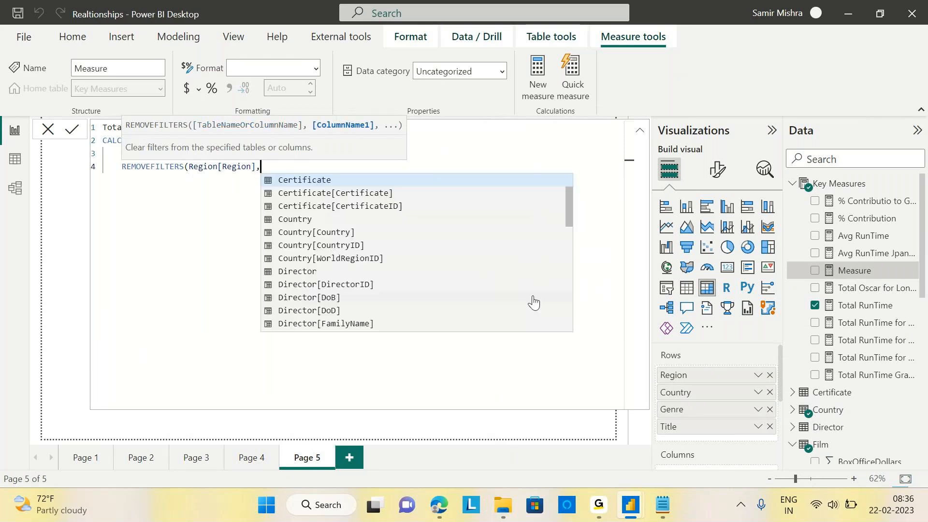
text(coun)
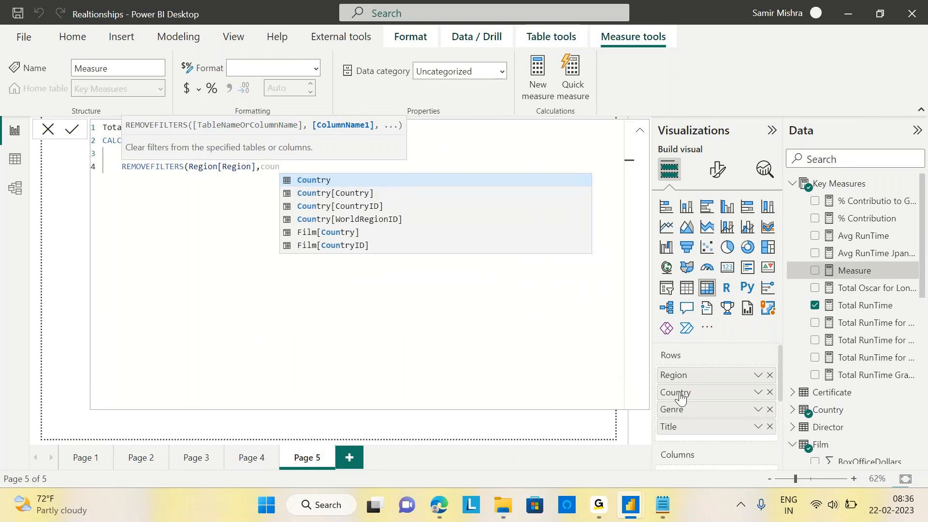
click(338, 193)
text())
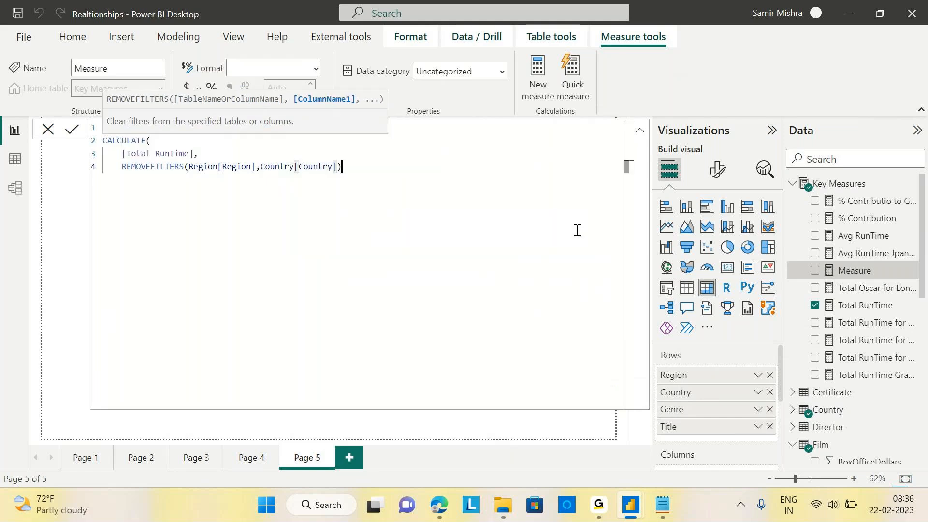
key(Return)
text())
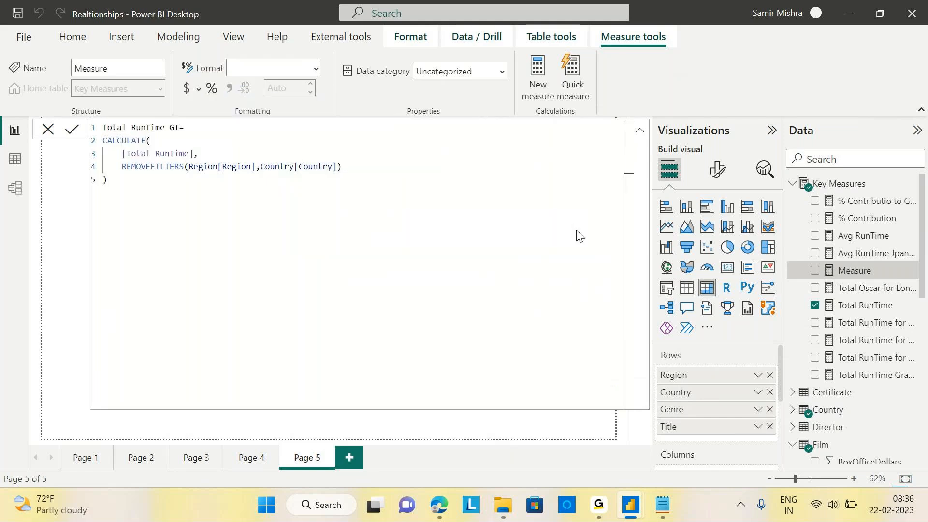
key(Return)
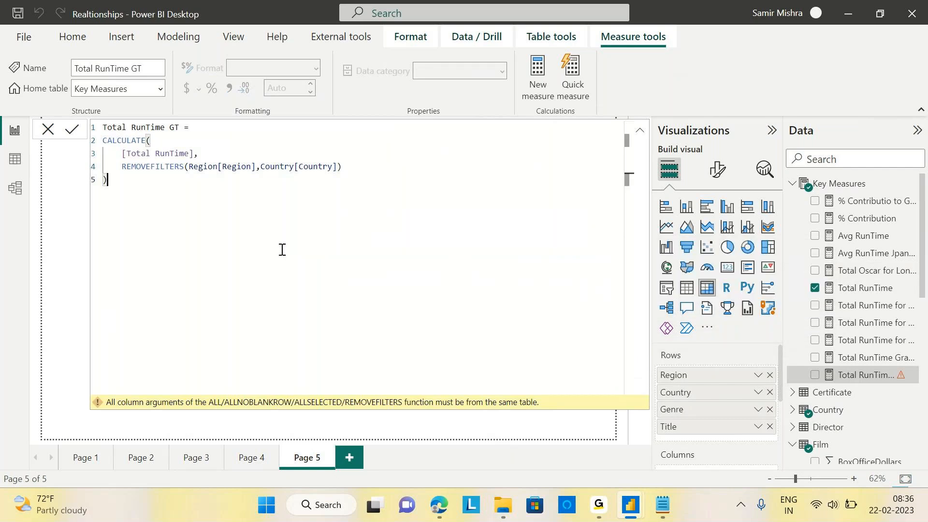
Remove the Country[Country] argument from REMOVEFILTERS, leaving only Region[Region].
click(194, 170)
drag(195, 171, 338, 171)
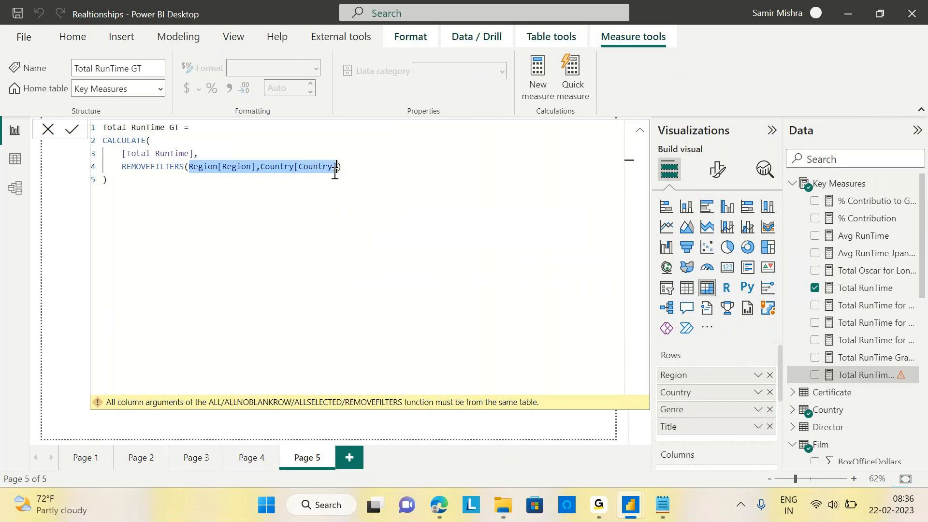
click(374, 137)
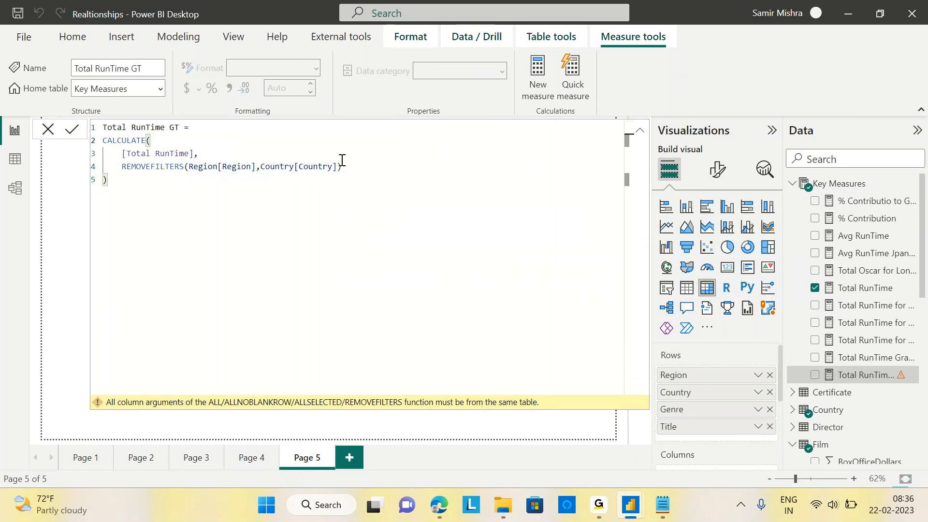
drag(256, 167, 335, 169)
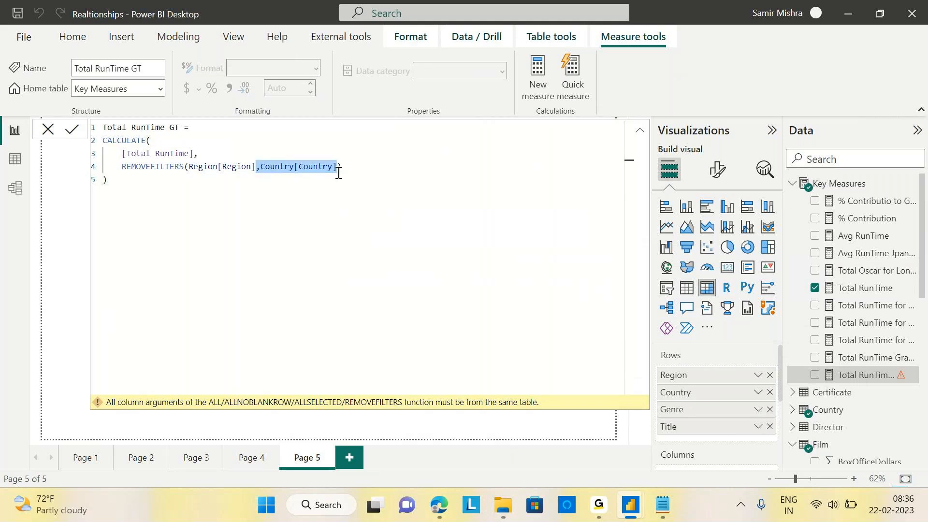
key(BackSpace)
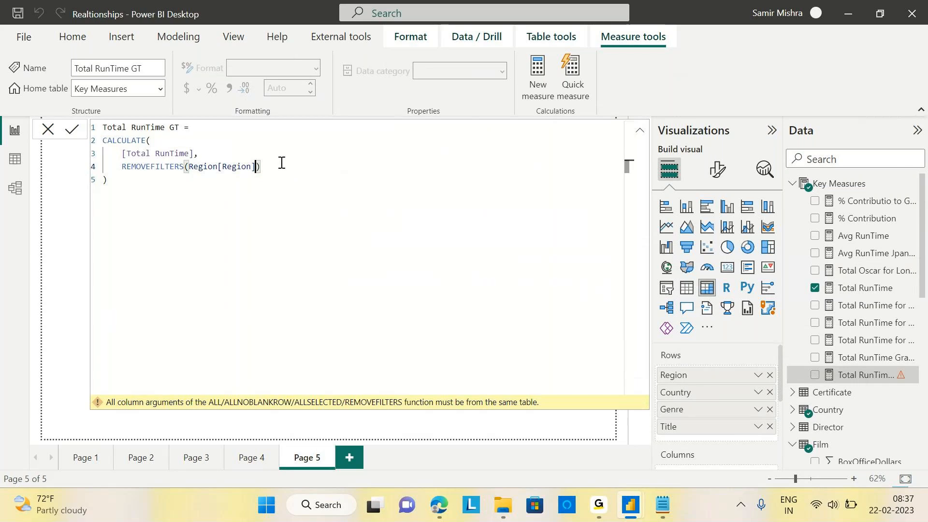
Duplicate the REMOVEFILTERS(Region[Region]) argument on a new line of the CALCULATE formula, separating the arguments with commas.
drag(282, 163, 121, 168)
key(ctrl+c)
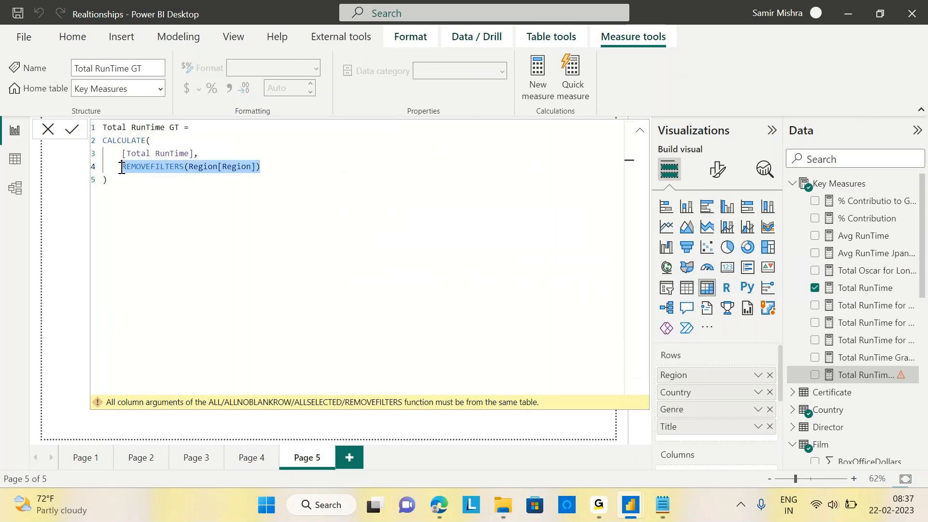
click(274, 168)
text(,)
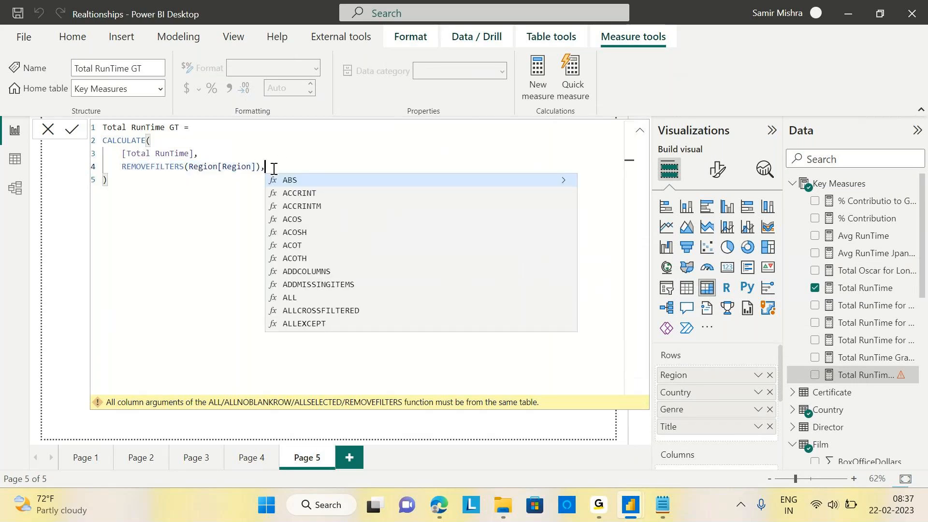
key(Escape)
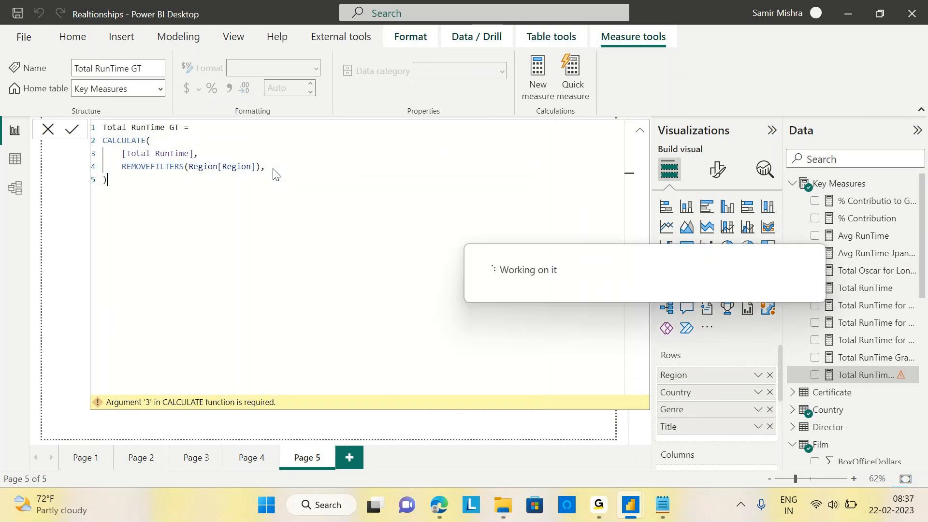
key(shift+Return)
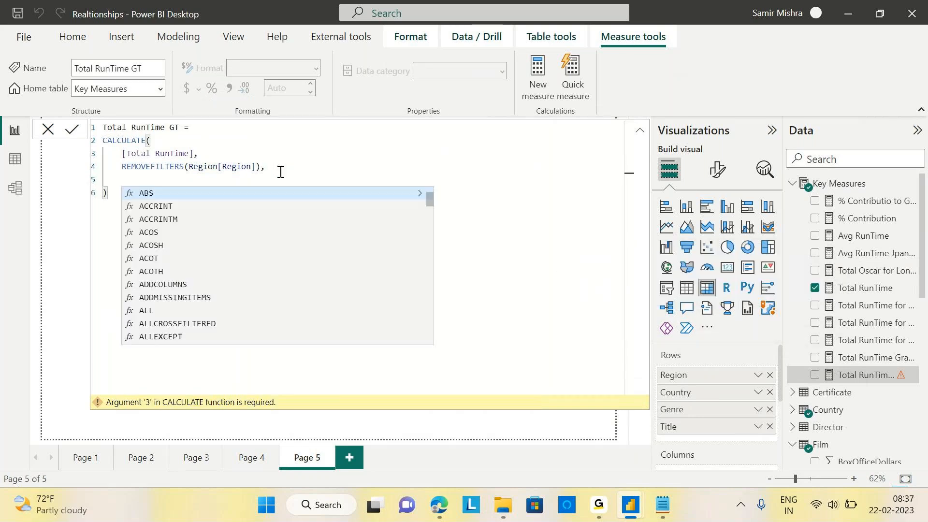
key(ctrl+v)
text(,)
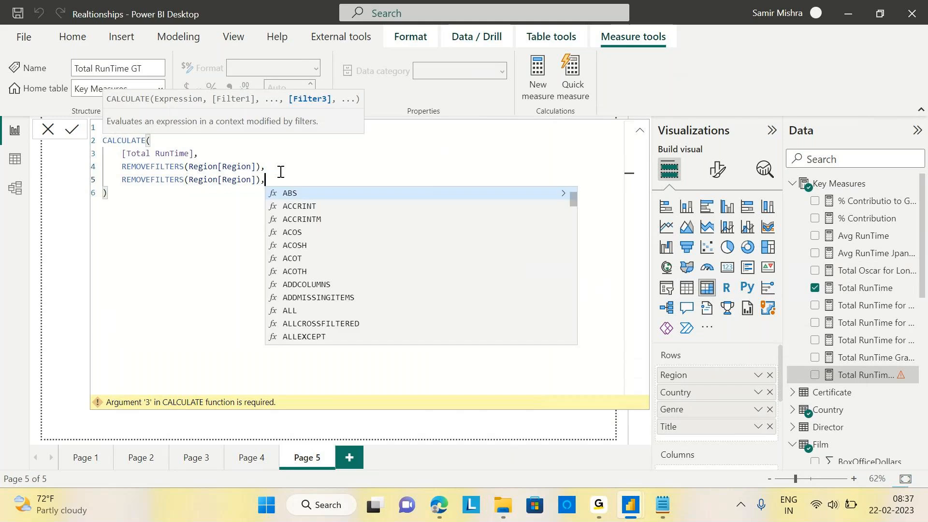
Add two more REMOVEFILTERS(Region[Region]) lines, making four comma-separated filter arguments inside CALCULATE.
key(Return)
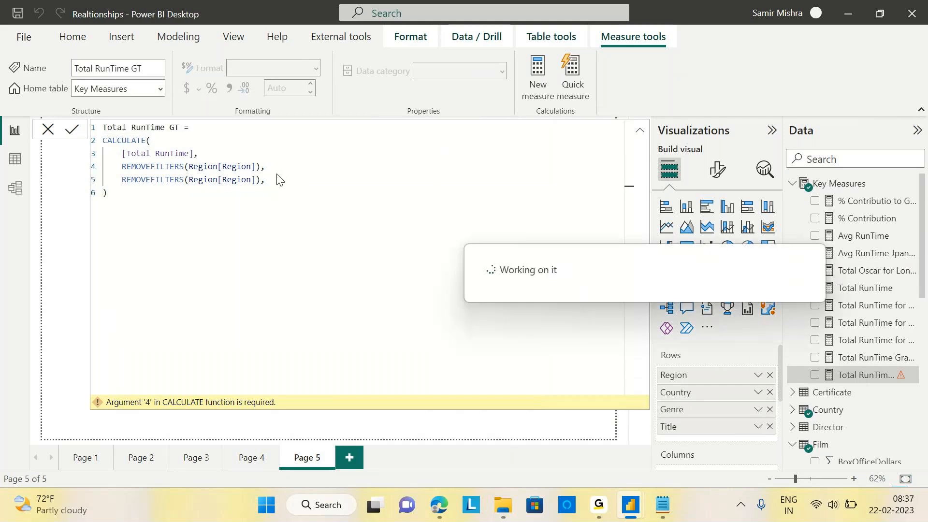
key(shift+Return)
key(ctrl+v)
key(shift+Return)
key(ctrl+v)
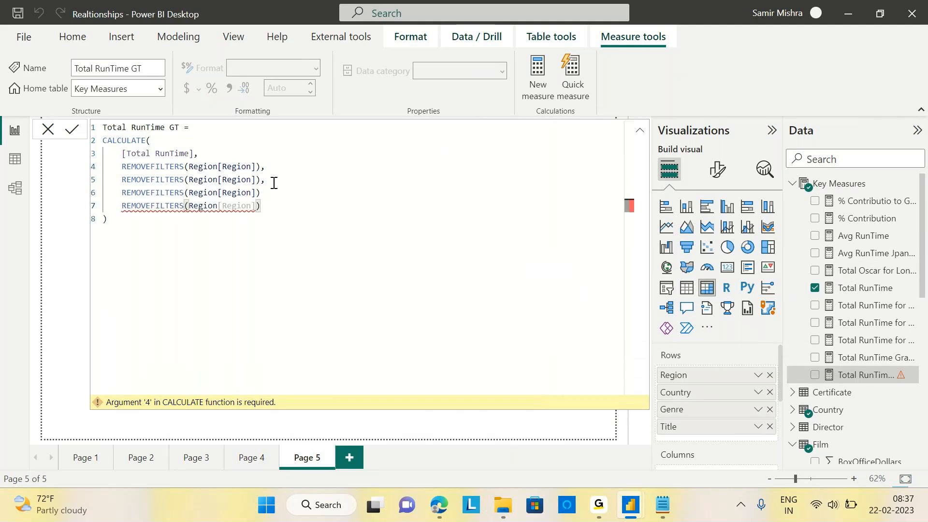
click(280, 196)
text(,)
Change the column in the second REMOVEFILTERS line to Country[Country].
click(277, 169)
drag(189, 179, 256, 181)
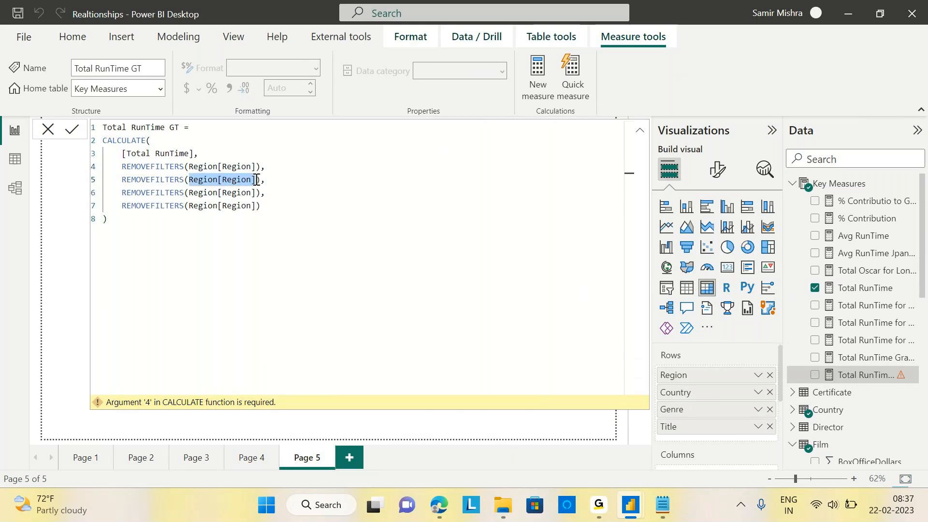
text(Cou)
click(279, 202)
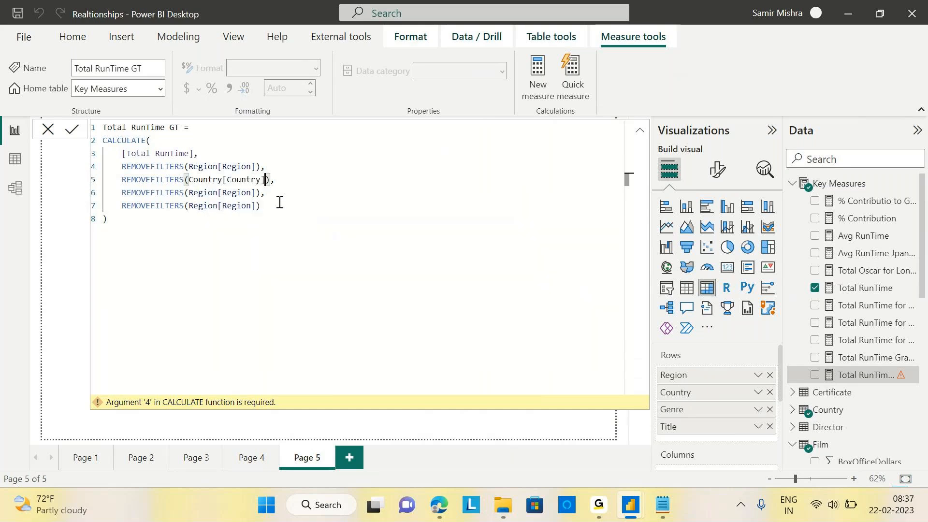
Change the column in the third REMOVEFILTERS line to Genre[Genre].
click(227, 225)
mouse_move(188, 192)
mouse_down()
mouse_move(254, 205)
mouse_move(257, 193)
mouse_move(190, 193)
mouse_up()
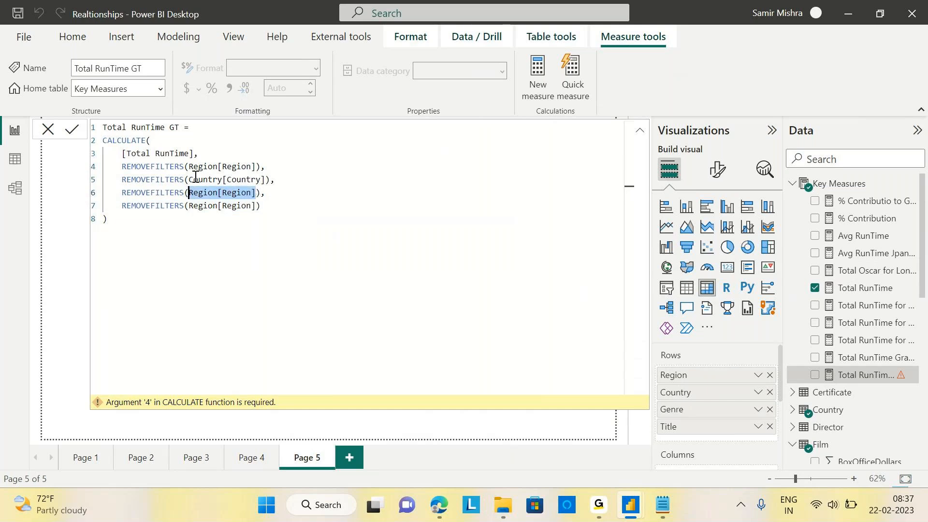
text(gen)
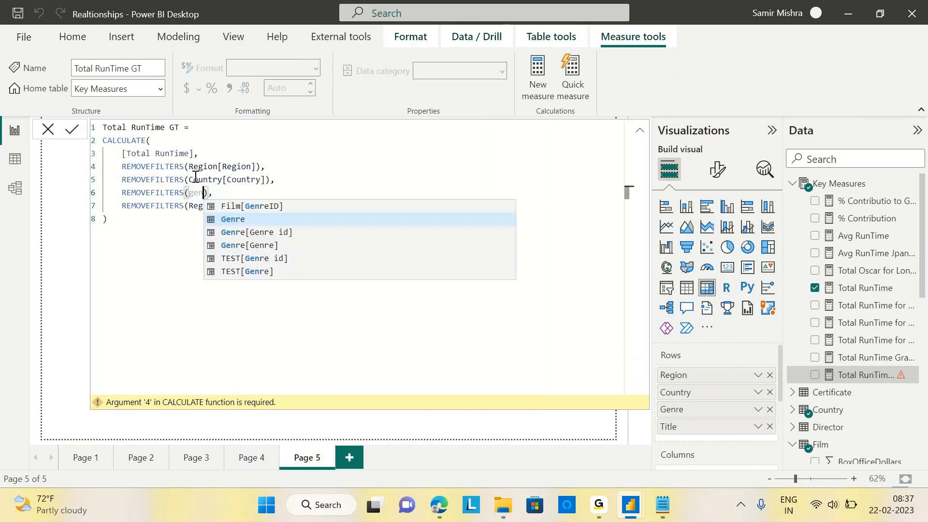
click(272, 245)
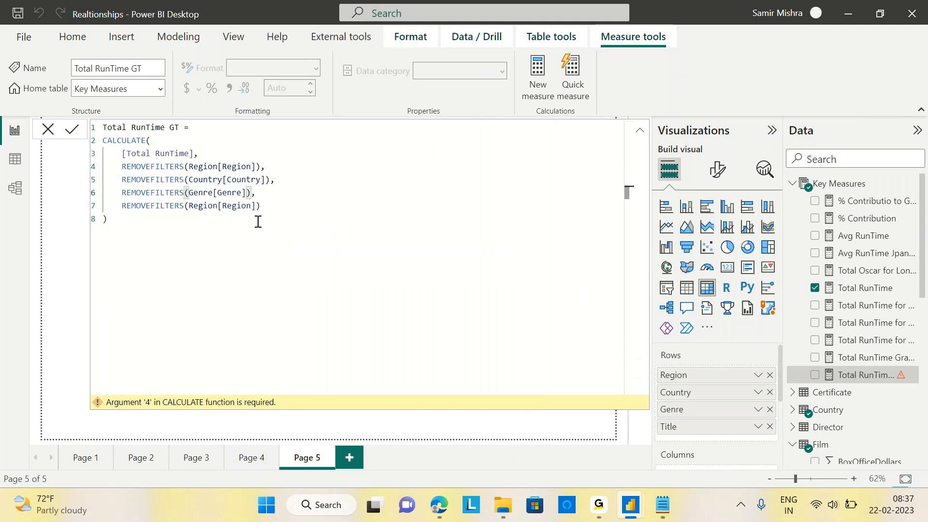
Change the column in the fourth REMOVEFILTERS line to Film[Title] and commit the measure.
drag(189, 206, 255, 206)
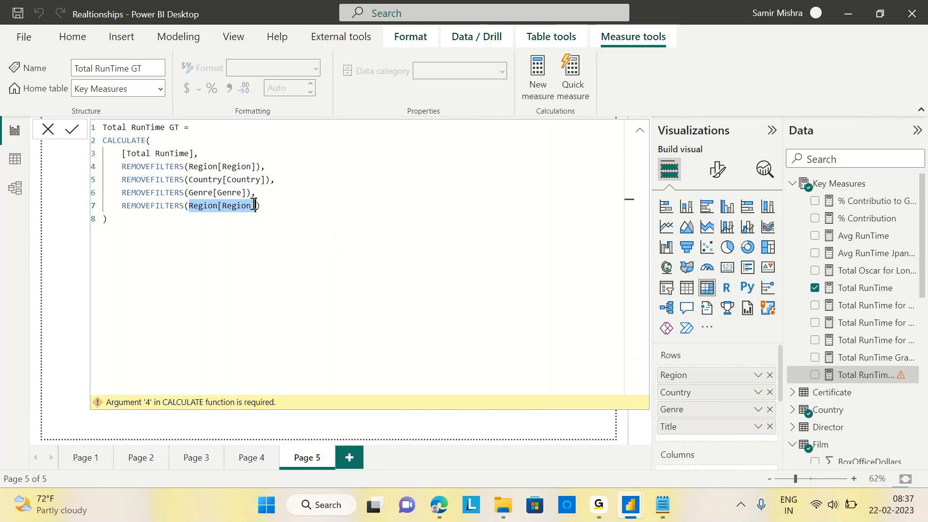
text(ti)
key(Tab)
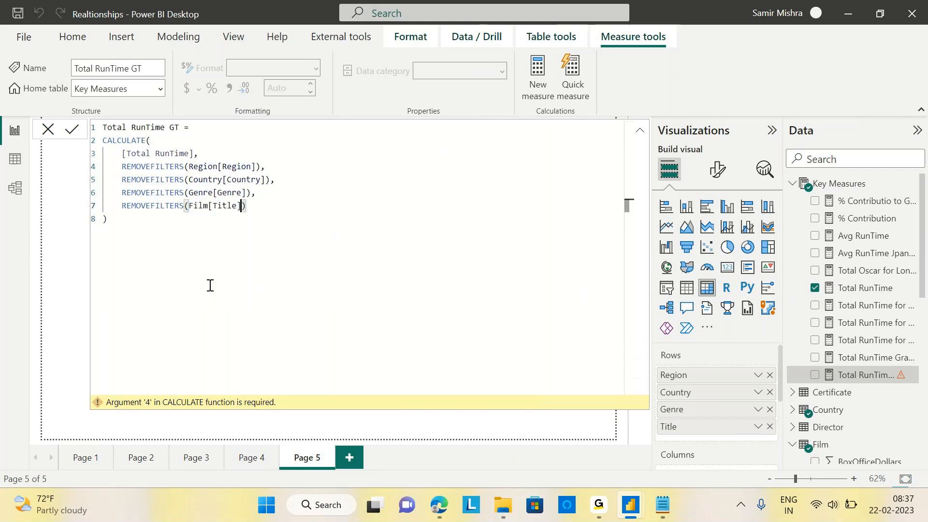
click(234, 270)
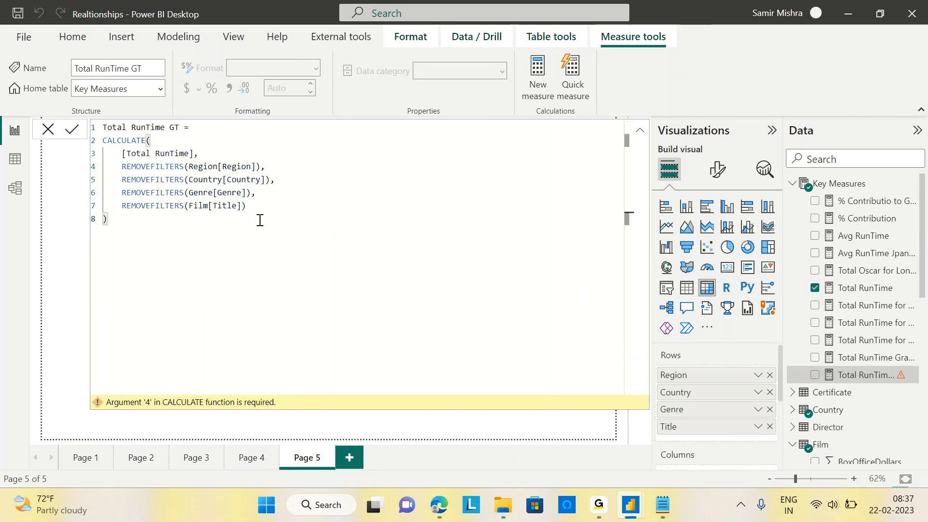
key(Return)
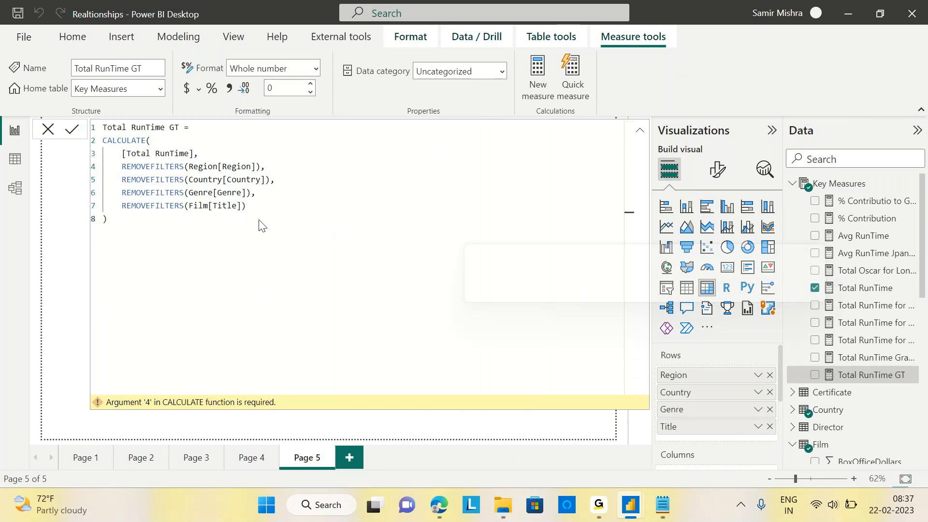
Collapse the formula editor and move the matrix slightly lower on the page.
click(641, 132)
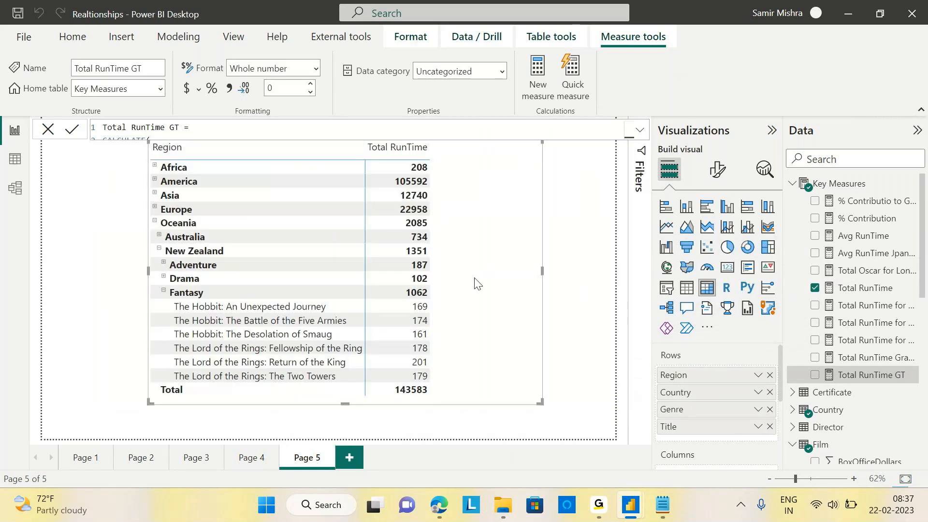
drag(476, 283, 471, 309)
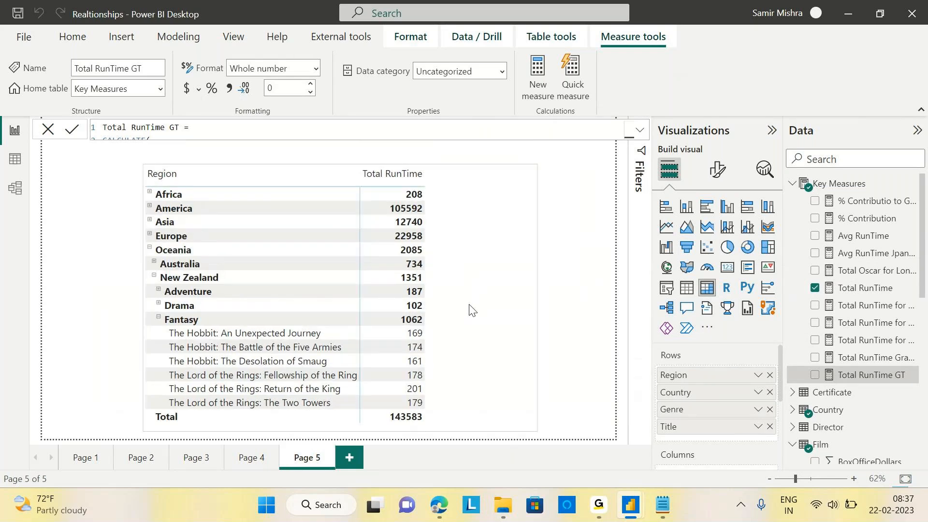
Drill the matrix up to the region level and add the Total RunTime GT measure to it.
click(405, 156)
click(404, 156)
click(404, 156)
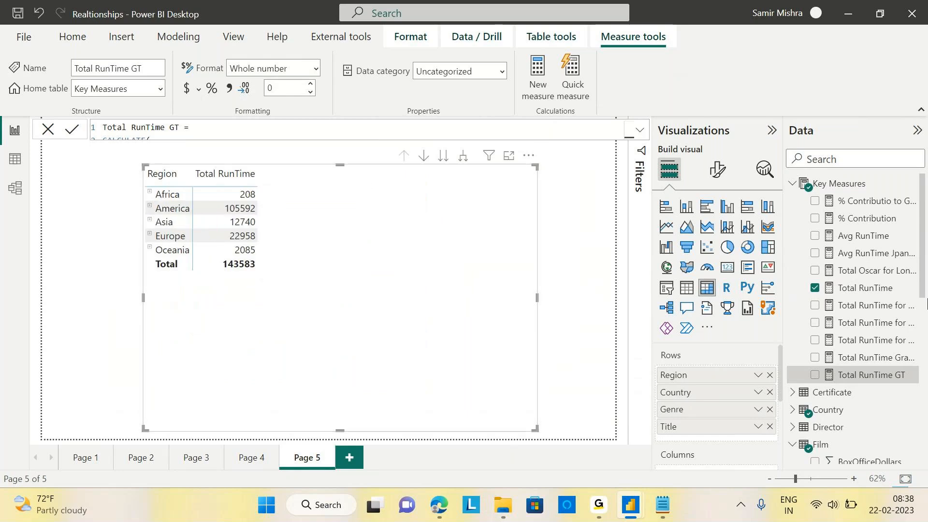
drag(870, 374, 367, 234)
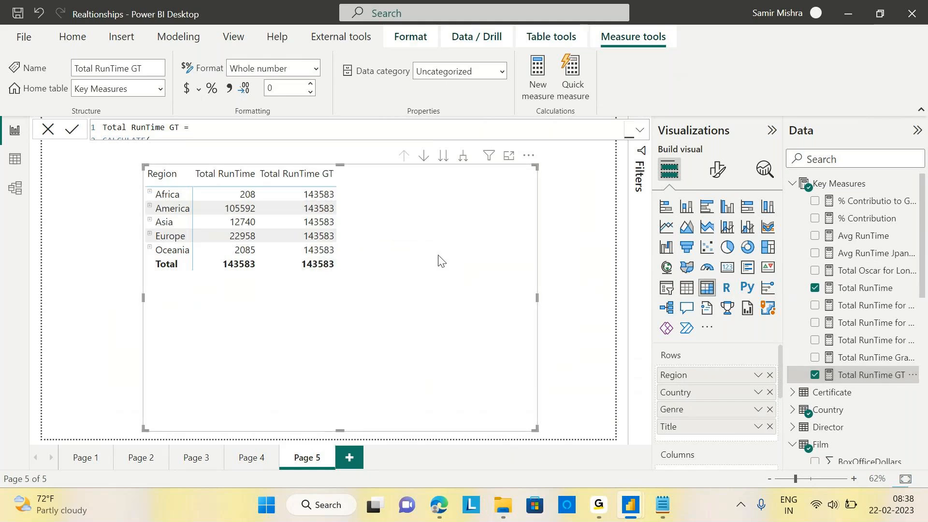
Expand the Total RunTime GT formula and highlight its four REMOVEFILTERS lines for review.
click(639, 130)
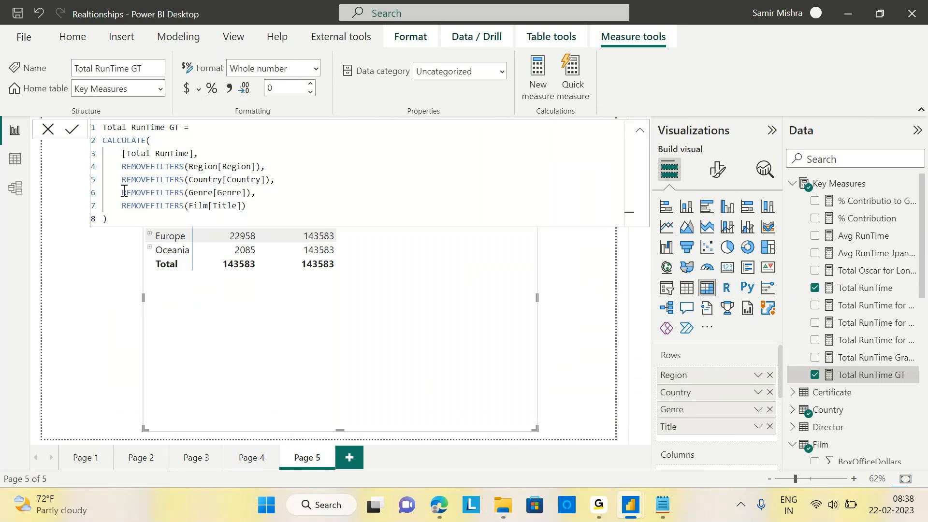
click(124, 170)
drag(125, 170, 264, 210)
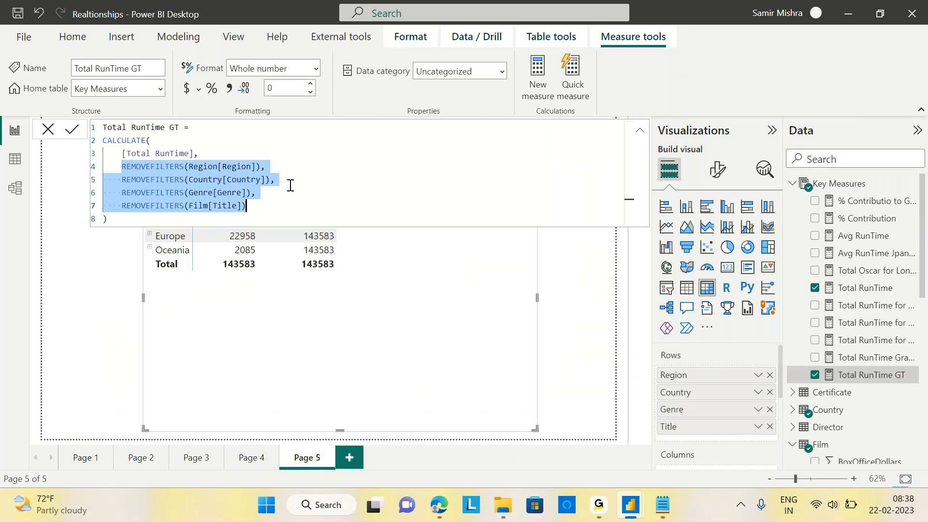
click(207, 180)
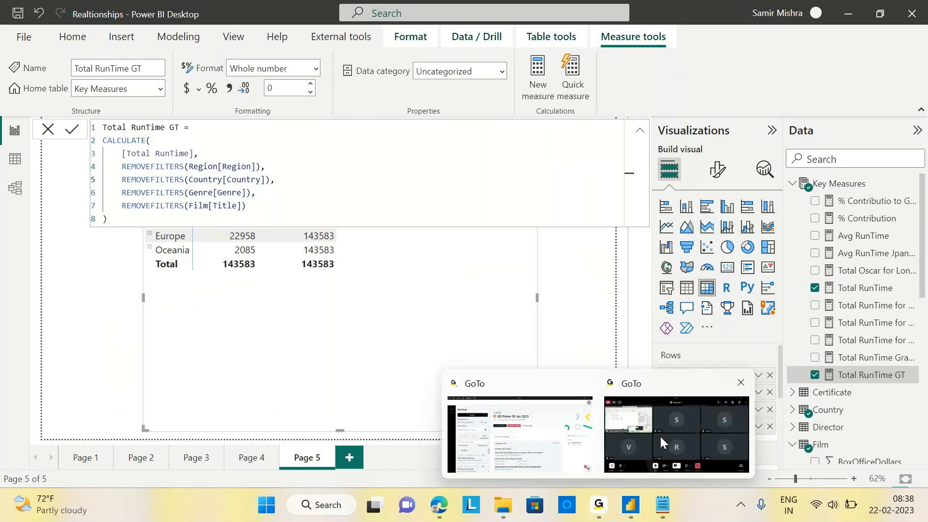
click(660, 435)
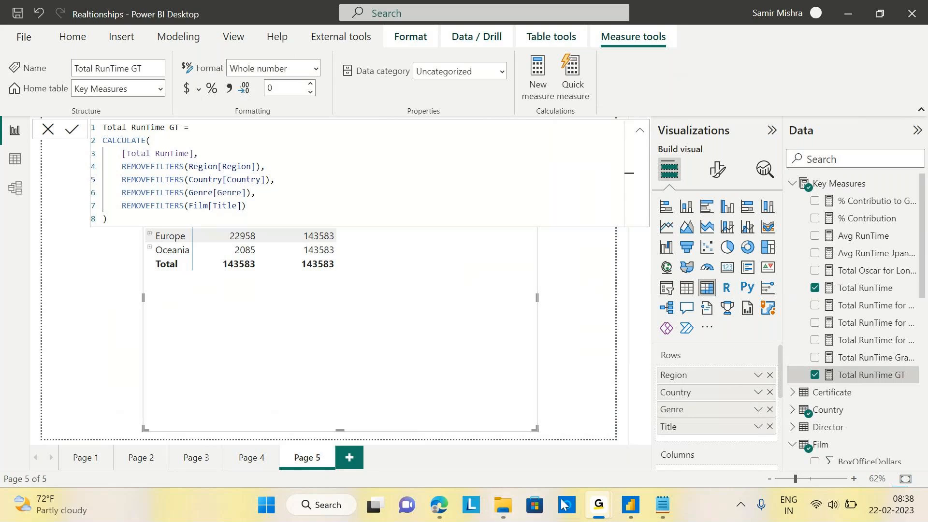
mouse_move(630, 503)
click(694, 459)
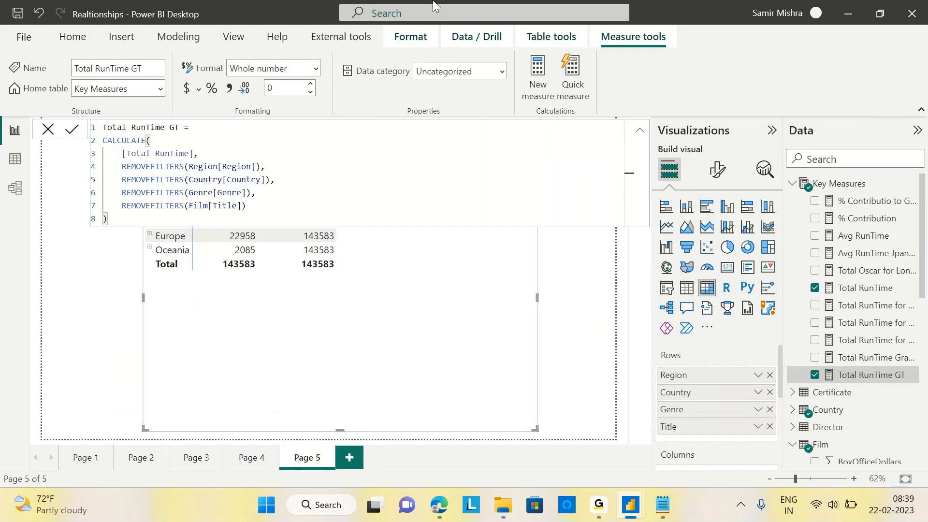
Switch to Notepad to review the ALL/ALLSELECTED/ALLEXCEPT topic note, then minimize it.
click(662, 505)
double_click(268, 126)
click(282, 126)
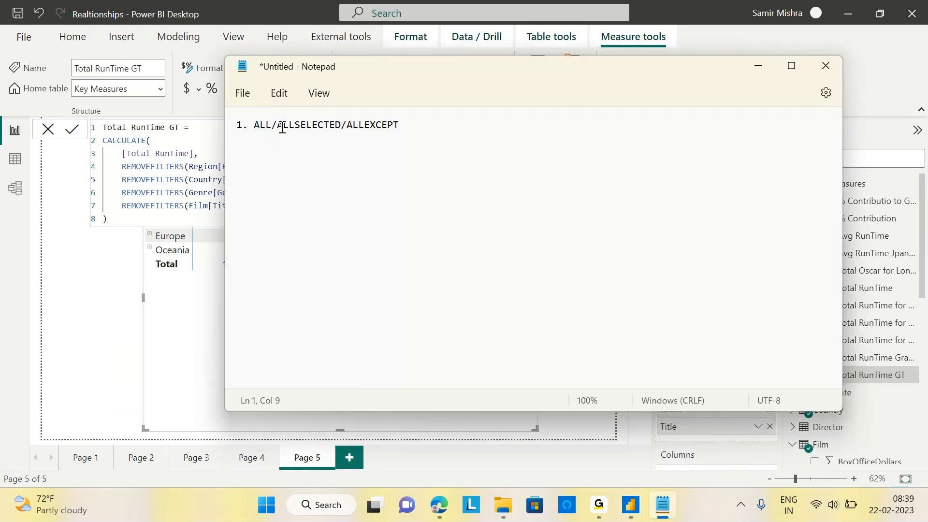
click(759, 62)
Replace REMOVEFILTERS with ALL in the Region[Region] and Country[Country] arguments of the Total RunTime GT formula.
drag(122, 167, 185, 169)
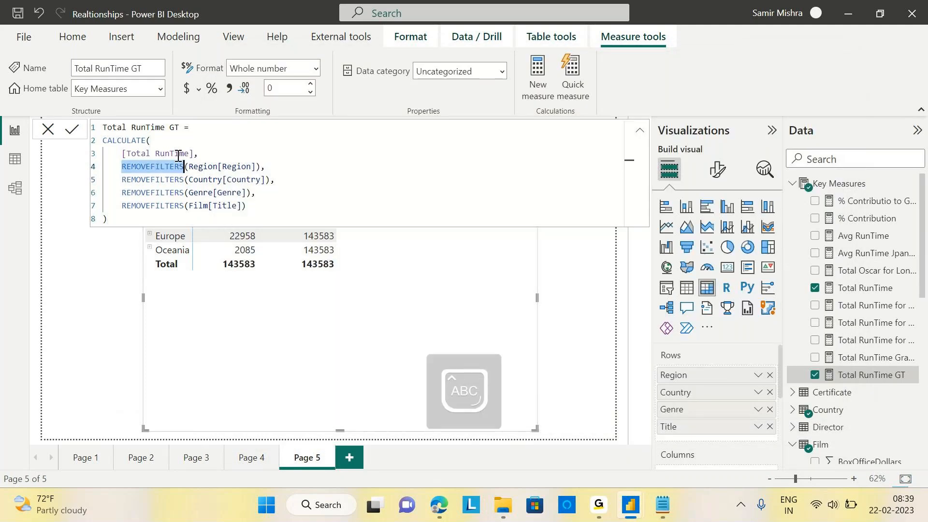
text(ALL)
click(137, 171)
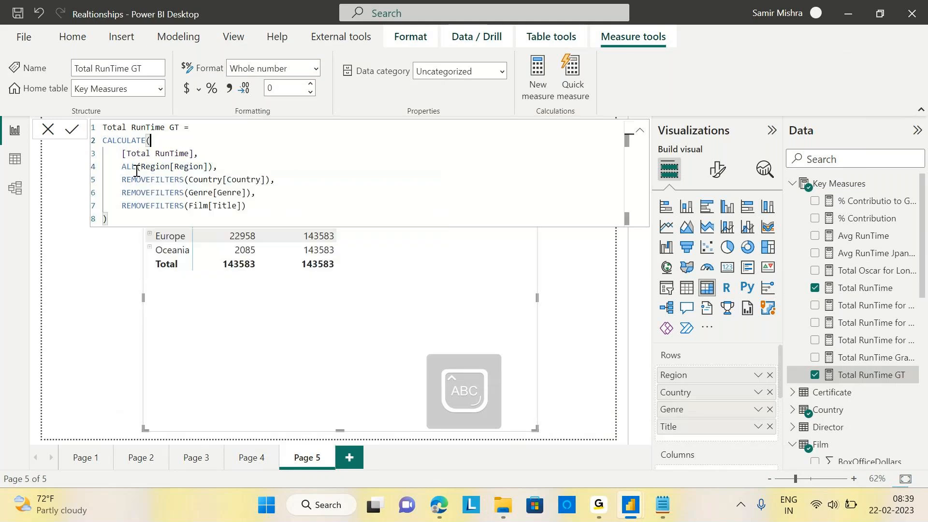
drag(122, 180, 182, 181)
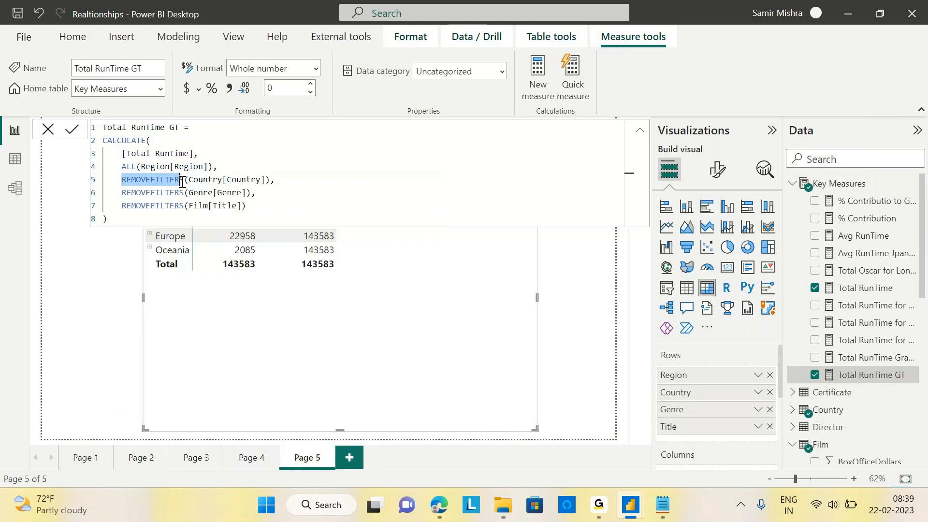
text(A)
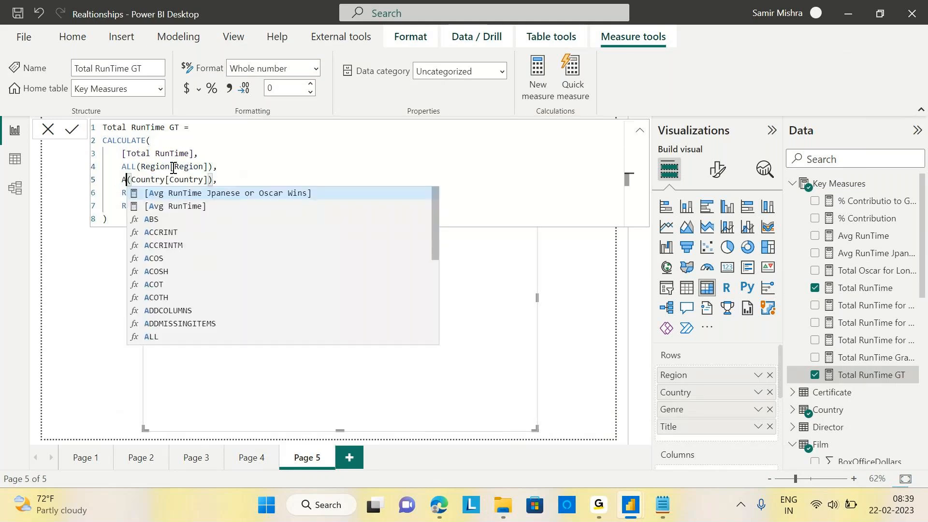
text(LL)
key(Escape)
Replace REMOVEFILTERS with ALL in the Genre[Genre] and Film[Title] arguments and commit the measure.
drag(122, 192, 184, 193)
text(A)
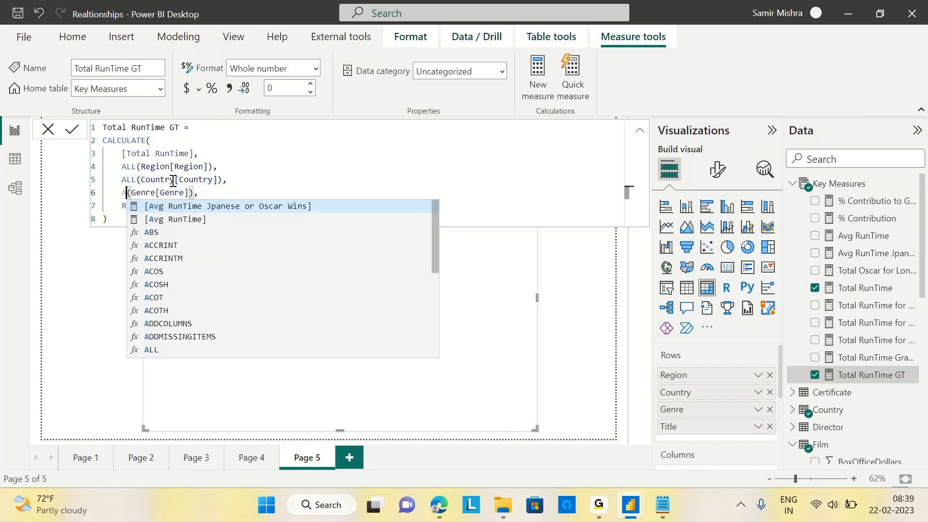
text(LL)
click(273, 156)
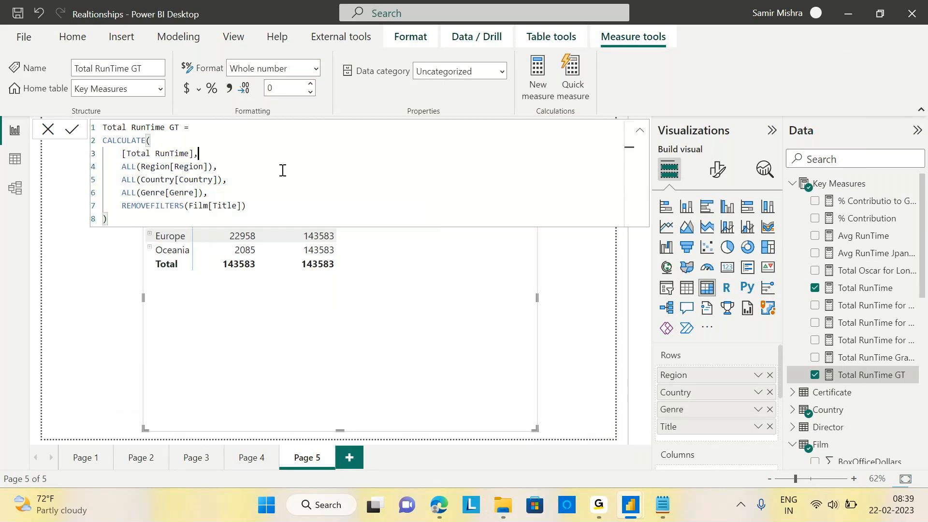
drag(122, 206, 186, 207)
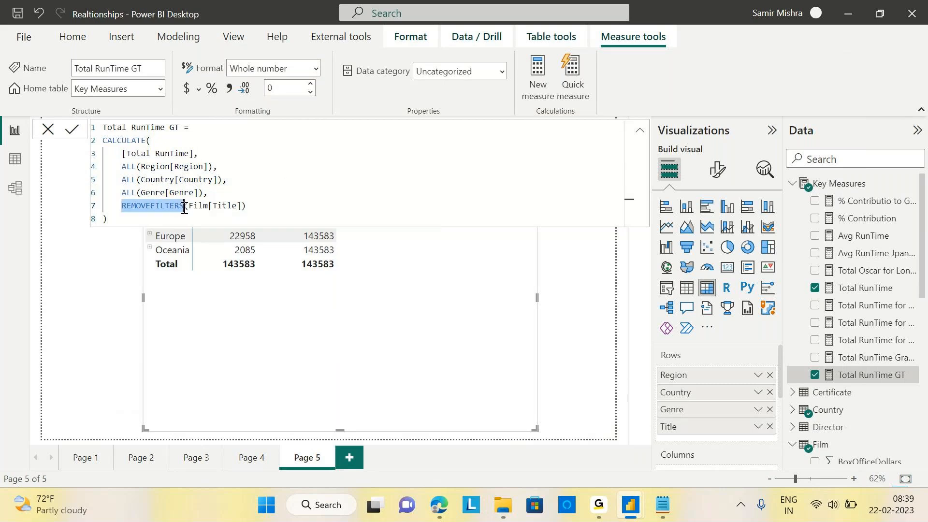
text(ALL)
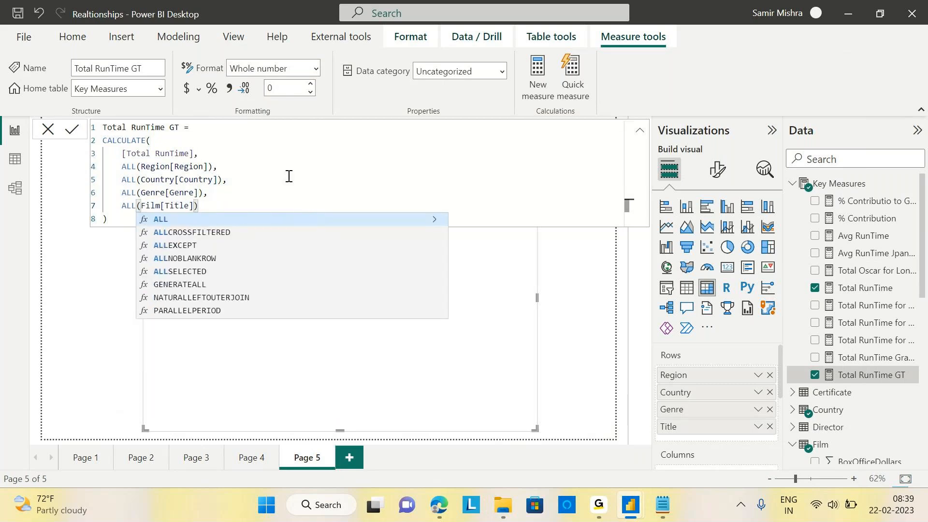
click(124, 219)
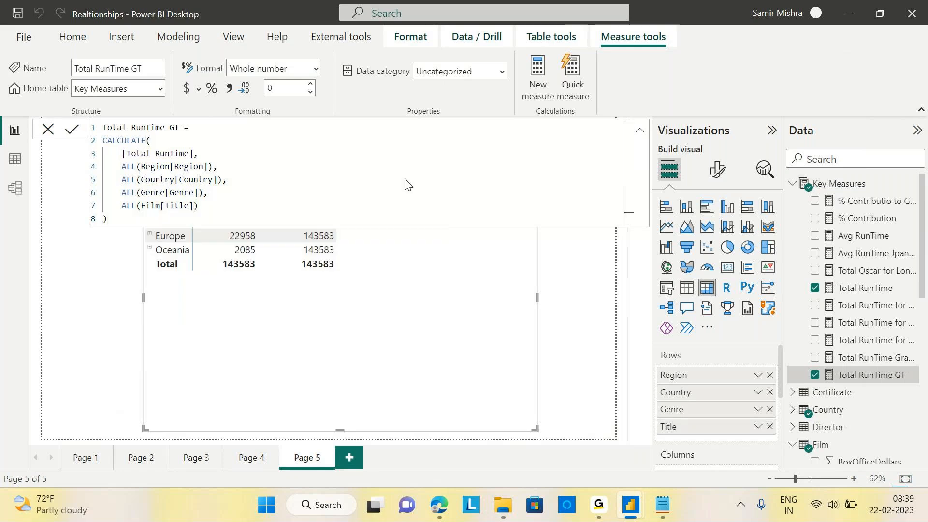
Replace the four column-level ALL arguments in the Total RunTime GT formula with a single empty ALL() and commit the measure.
key(Return)
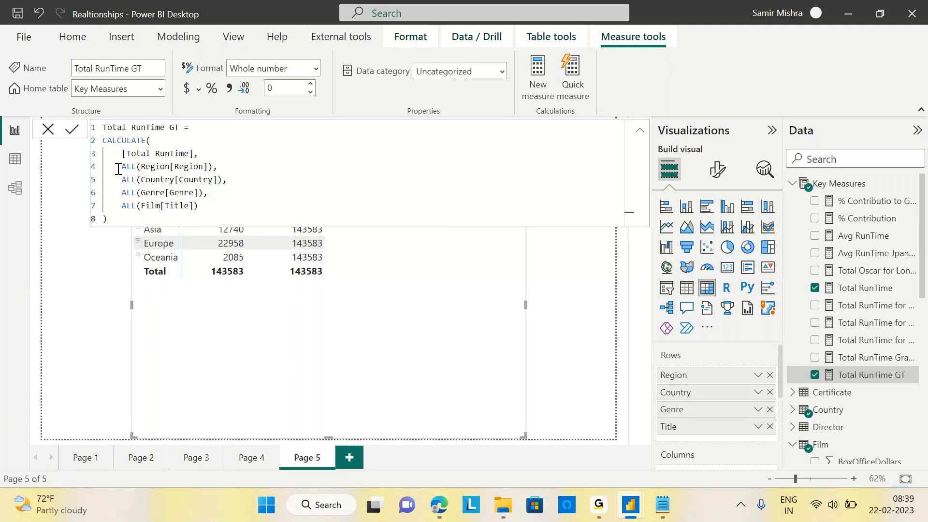
drag(121, 166, 217, 215)
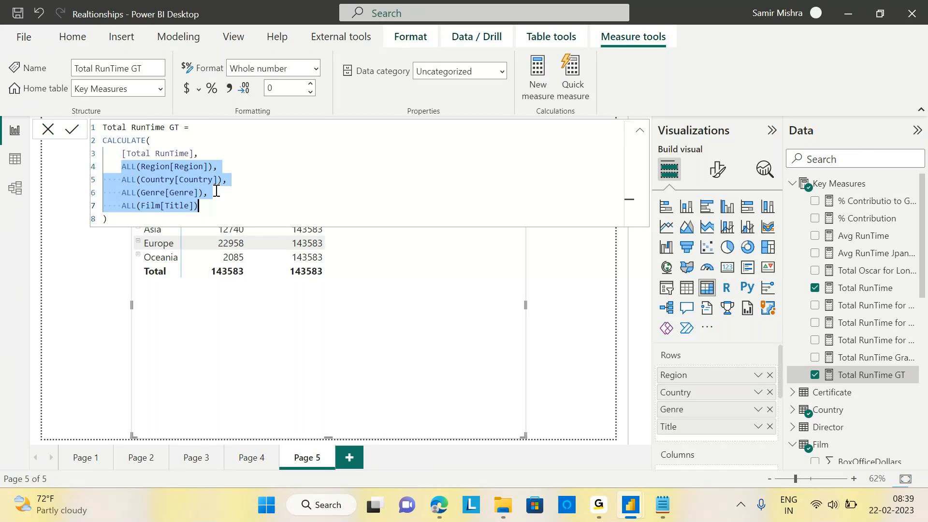
key(Delete)
text(A)
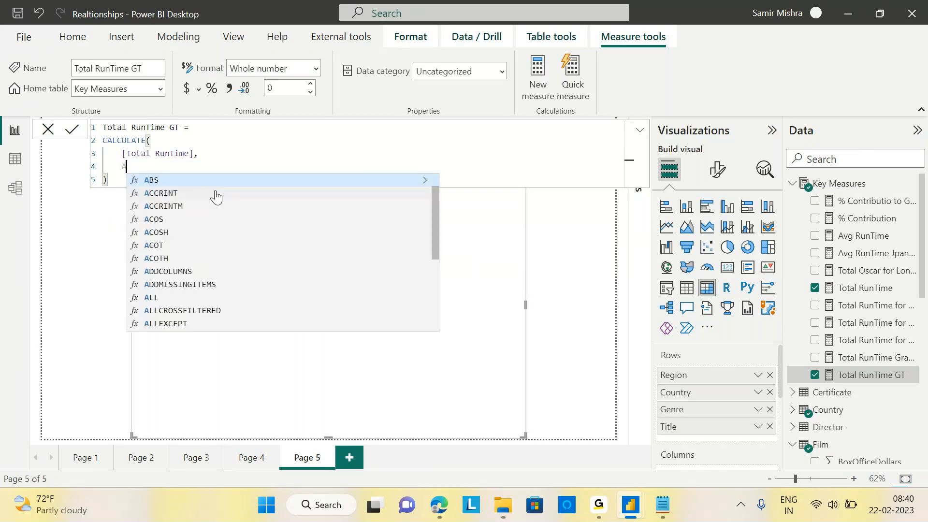
text(LL()
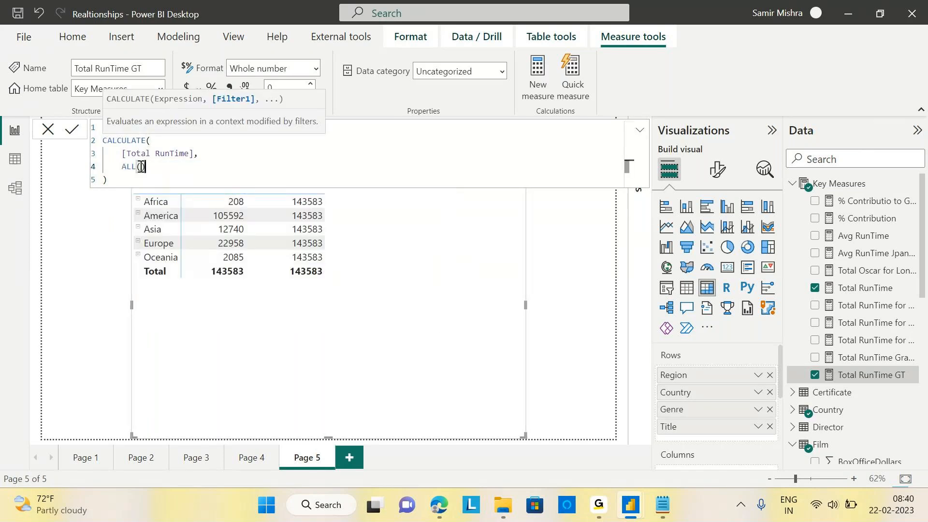
click(120, 186)
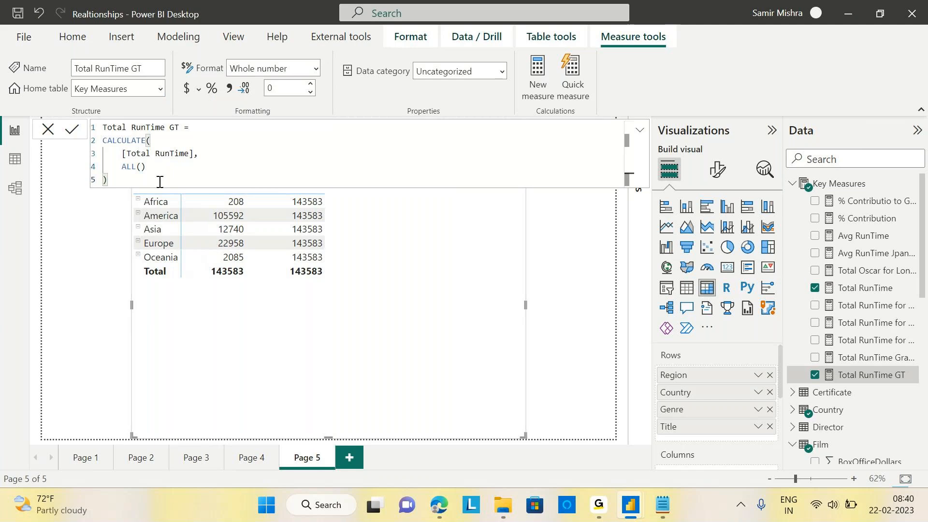
key(Return)
Enlarge the formula text and highlight the ALL function in the Total RunTime GT measure for review.
scroll(256, 150, up, 2)
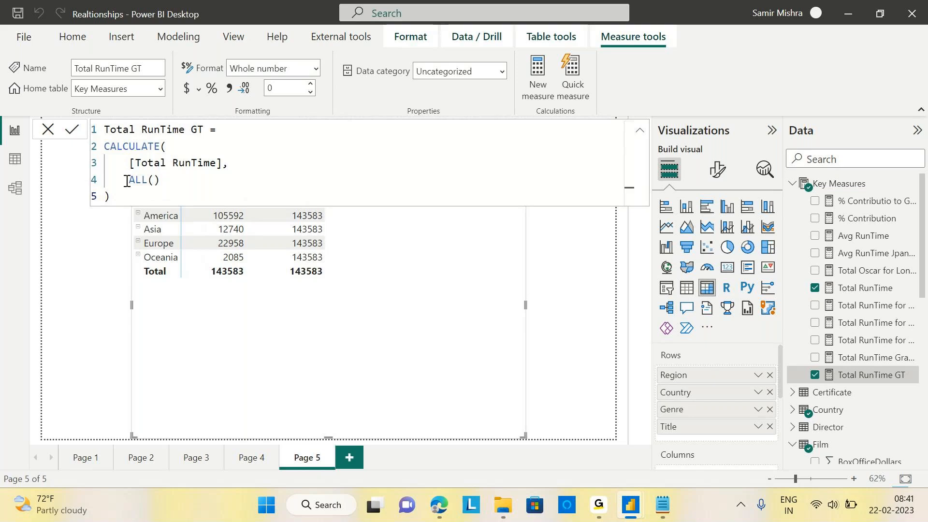
drag(128, 181, 147, 180)
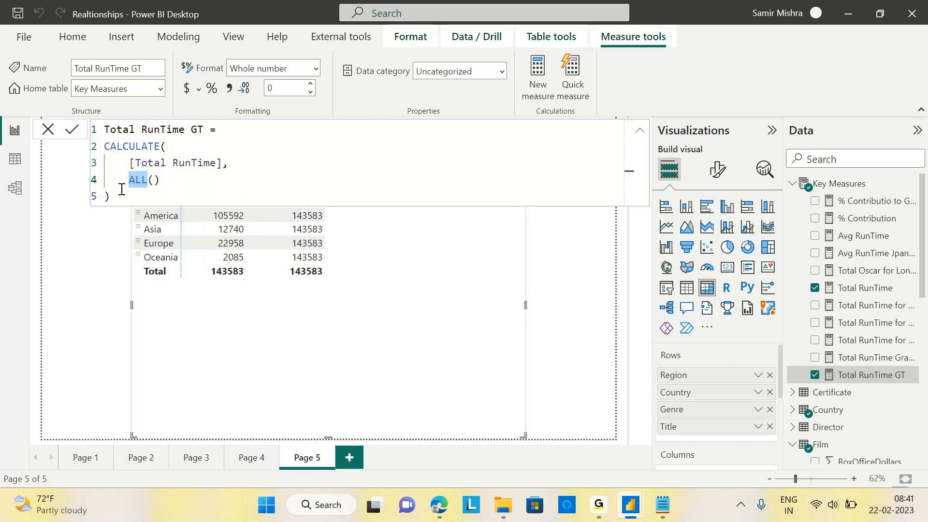
click(180, 197)
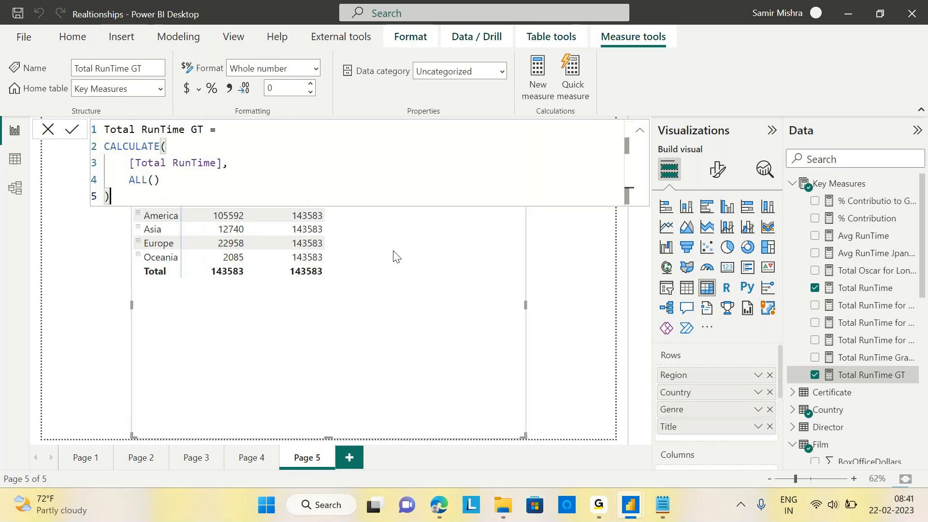
Close the formula, shrink the region matrix and move it to the upper-left area of the report page.
drag(525, 436, 447, 348)
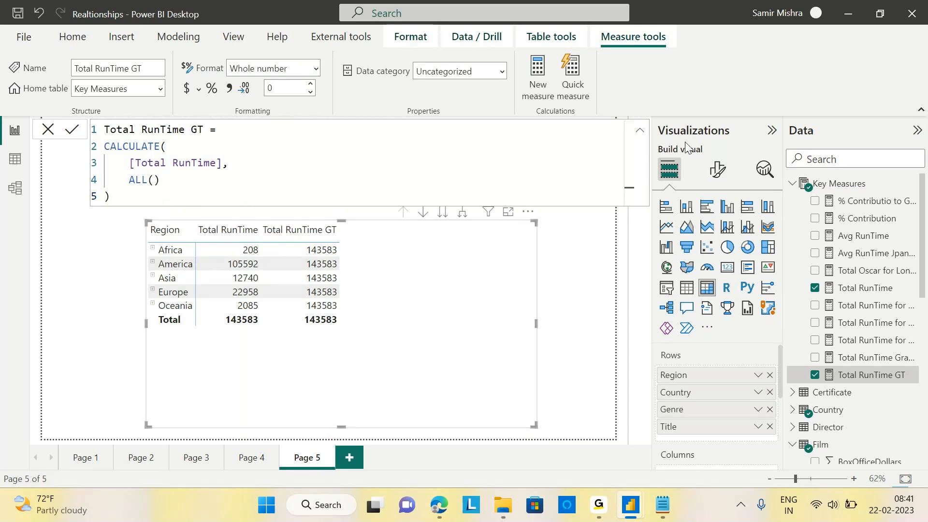
drag(409, 347, 385, 344)
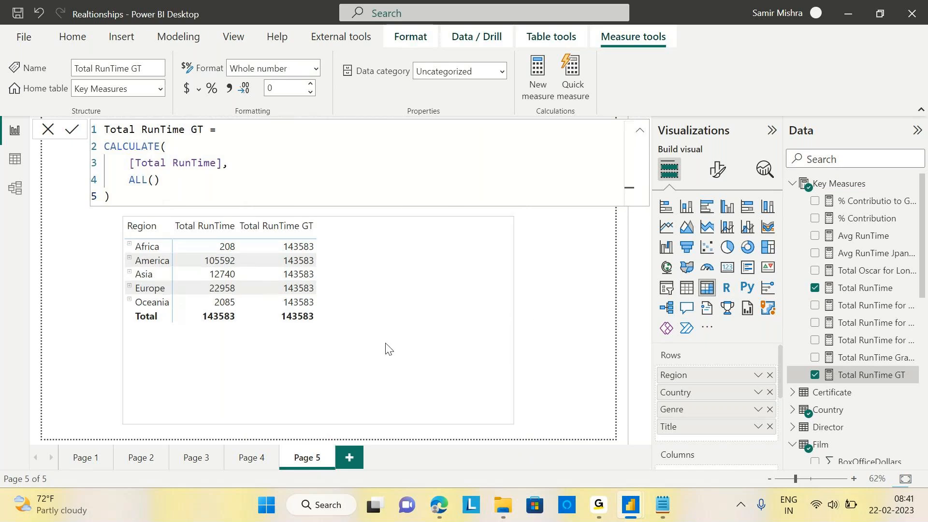
drag(514, 425, 449, 401)
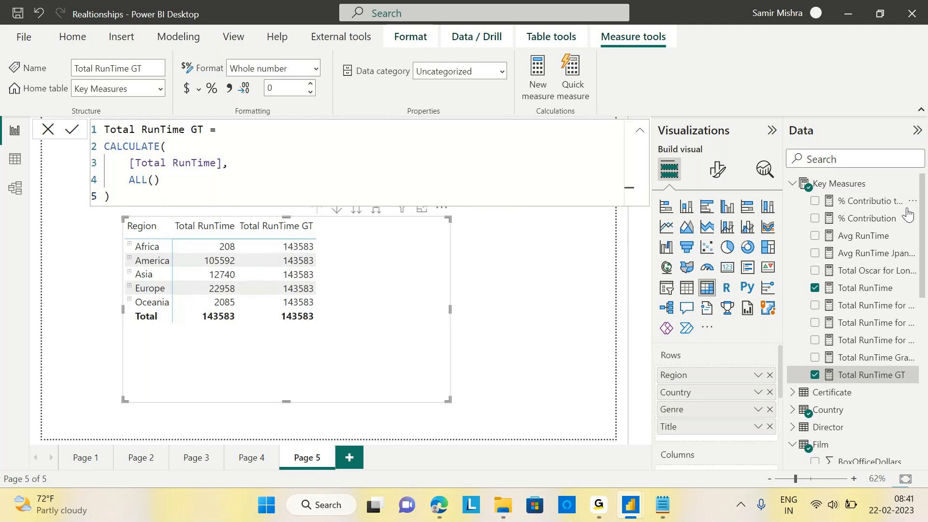
click(859, 184)
drag(391, 308, 337, 234)
drag(391, 323, 316, 356)
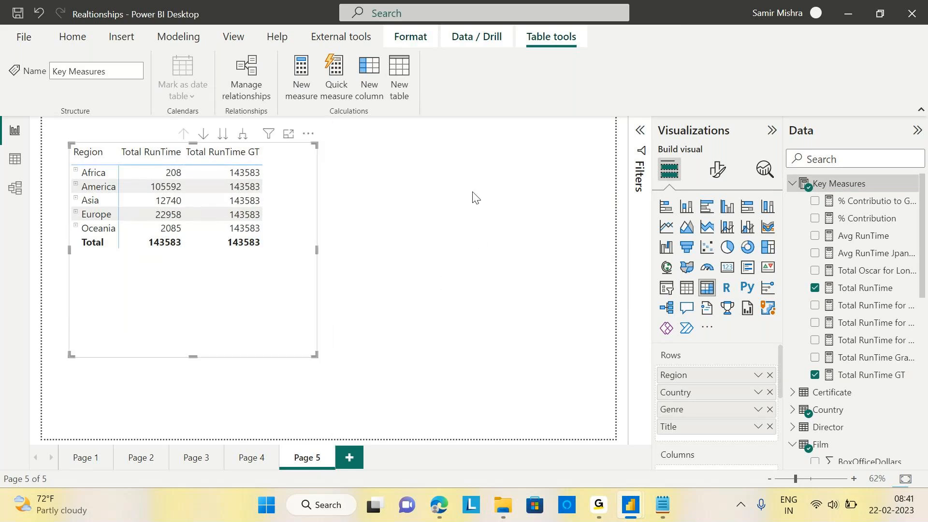
Add a slicer on the Film table's OscarNominations field in the upper-right corner of the report page.
click(490, 169)
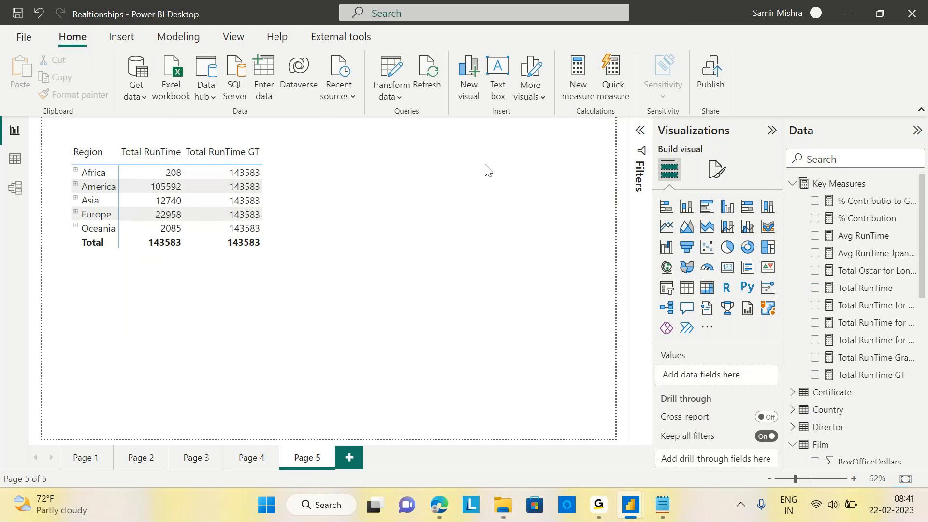
click(668, 287)
click(667, 288)
drag(261, 387, 588, 153)
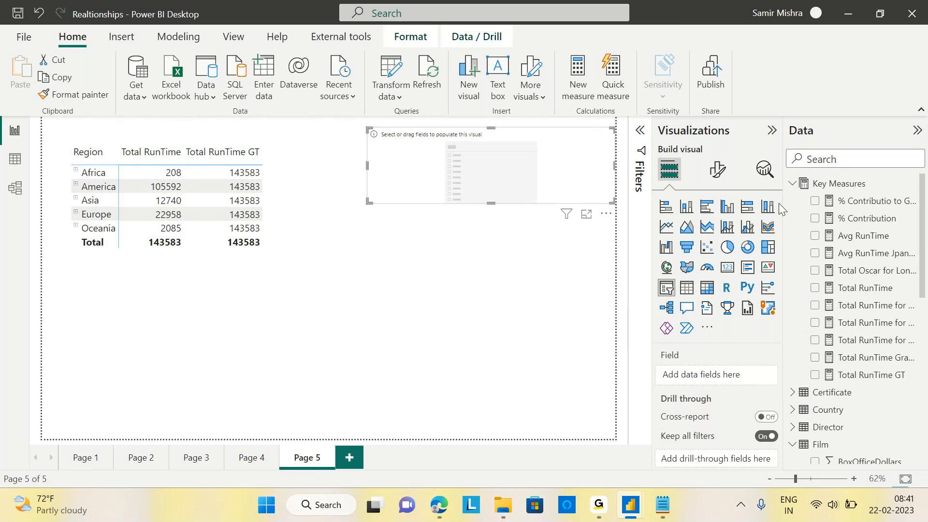
click(793, 185)
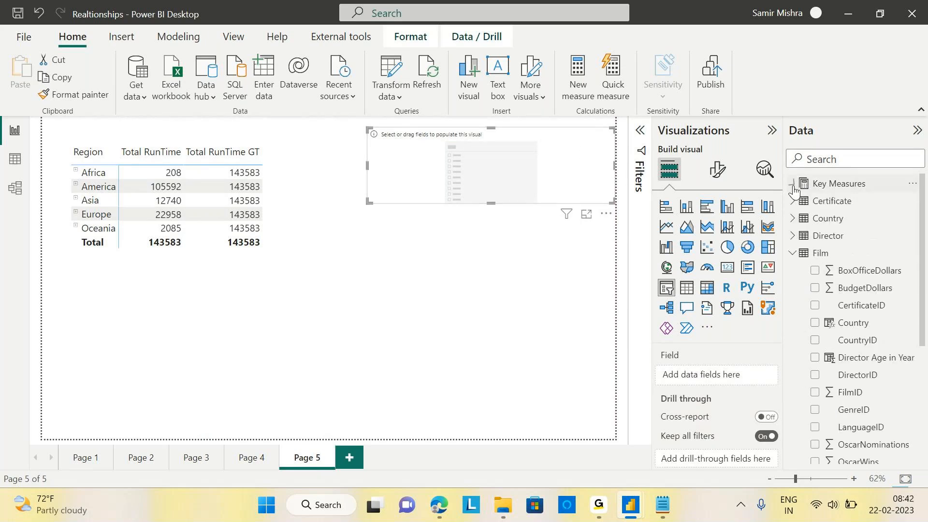
scroll(877, 325, down, 3)
drag(888, 363, 514, 155)
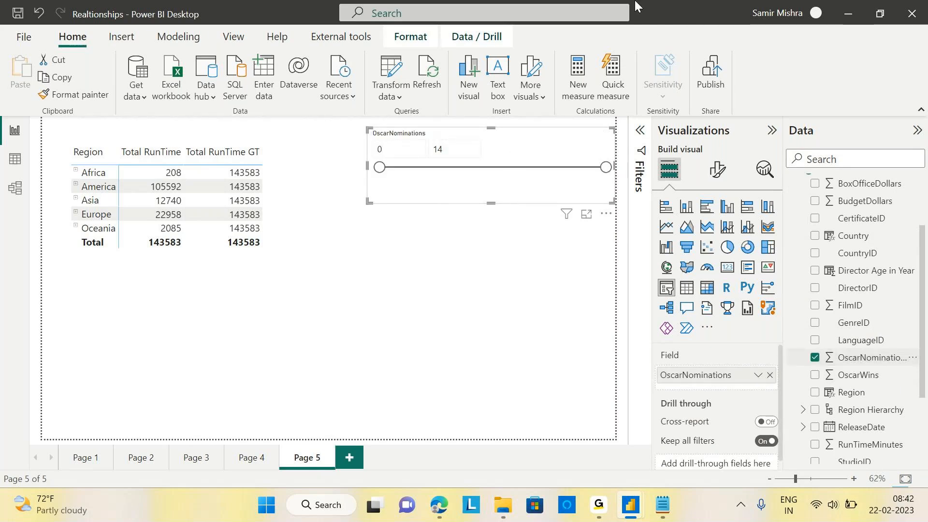
Add an OscarWins slicer directly below the OscarNominations slicer and make it slightly smaller.
click(263, 284)
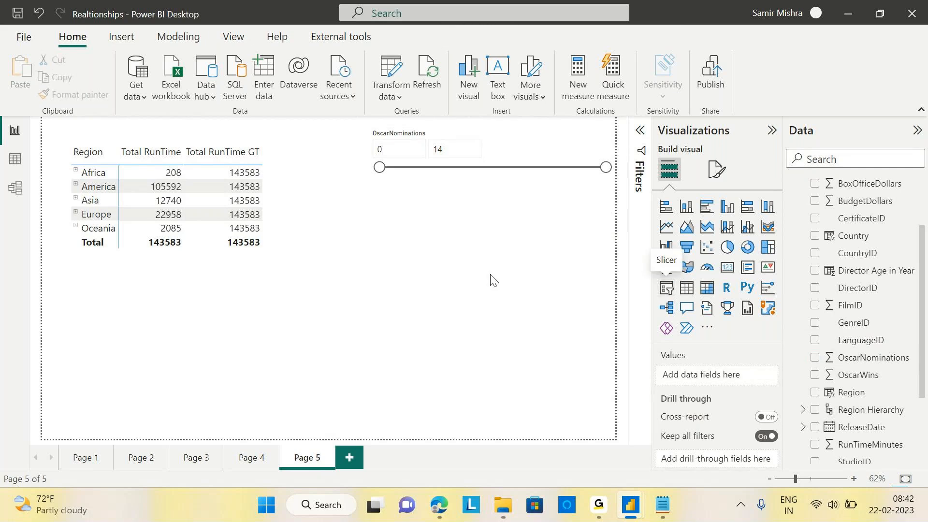
drag(367, 349, 553, 236)
drag(860, 376, 455, 237)
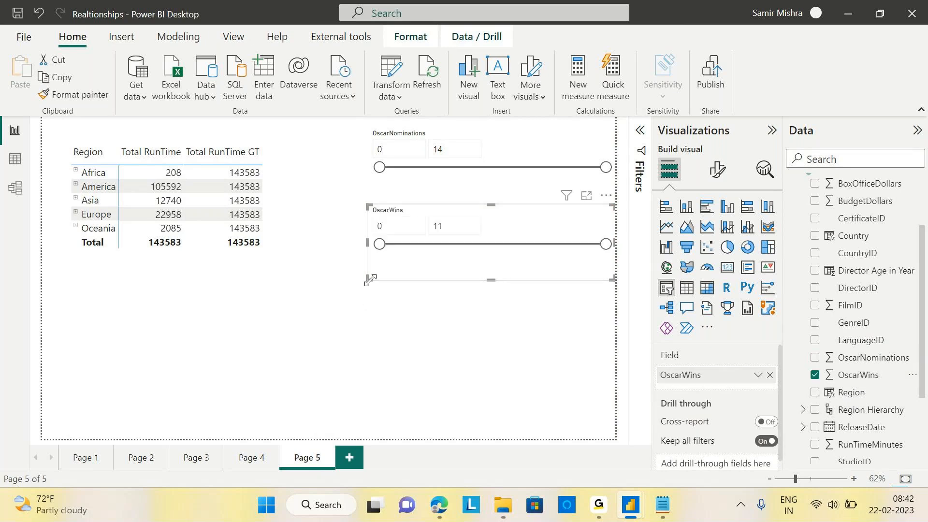
mouse_move(372, 279)
mouse_down()
mouse_move(380, 278)
mouse_move(375, 264)
mouse_up()
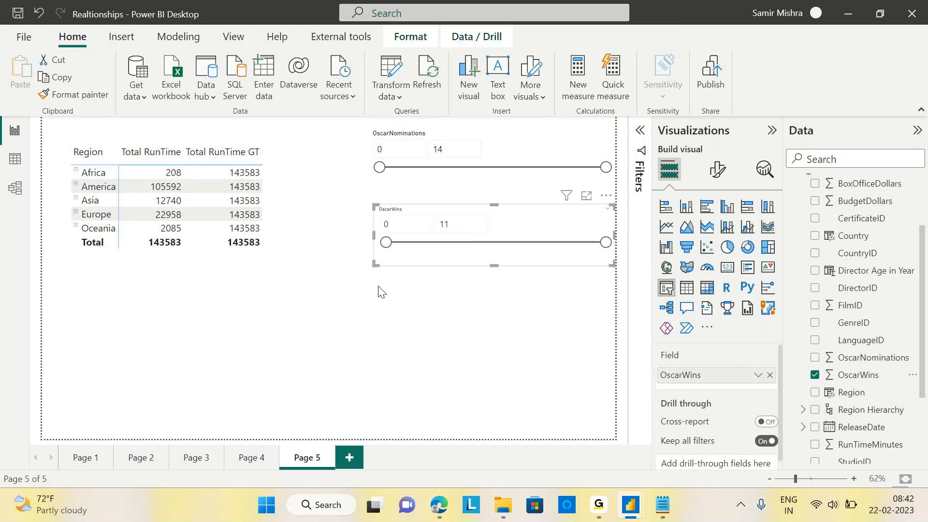
Add a card showing the Total RunTime measure below the OscarWins slicer.
click(484, 332)
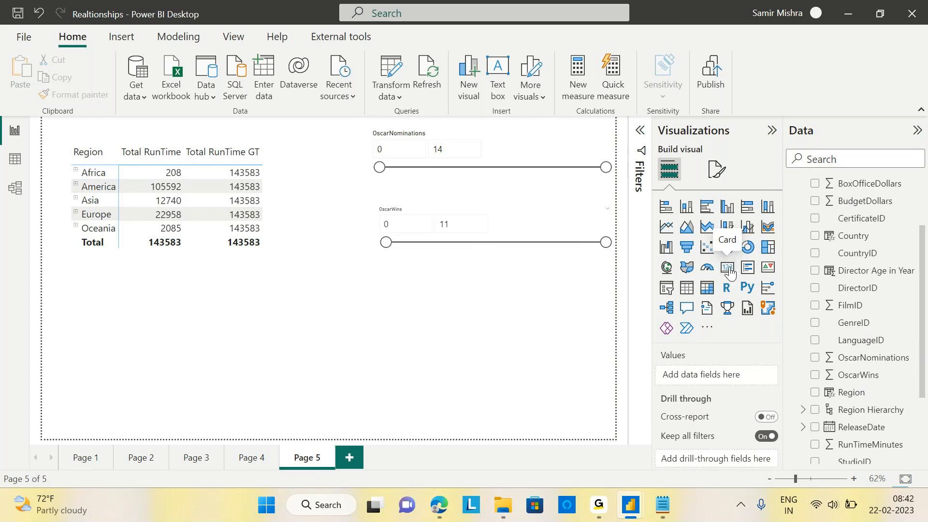
click(730, 270)
drag(205, 420, 553, 315)
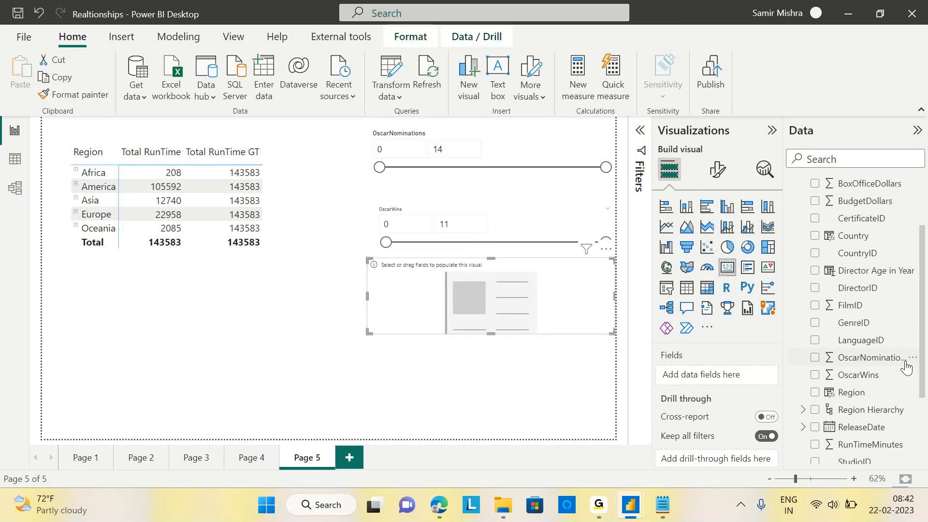
scroll(906, 367, up, 3)
click(793, 255)
click(793, 183)
drag(866, 288, 505, 334)
Add a second card showing the Total RunTime GT measure below the Total RunTime card.
click(513, 366)
click(688, 287)
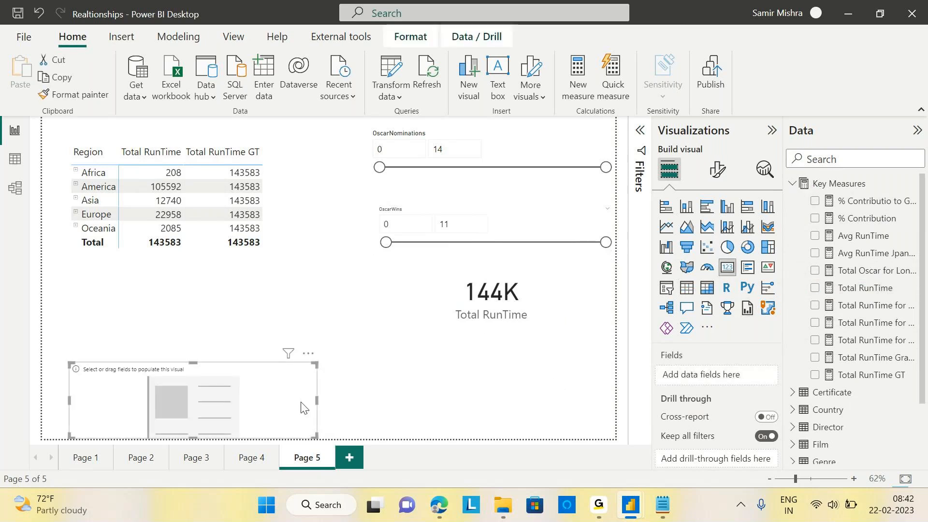
drag(304, 406, 602, 391)
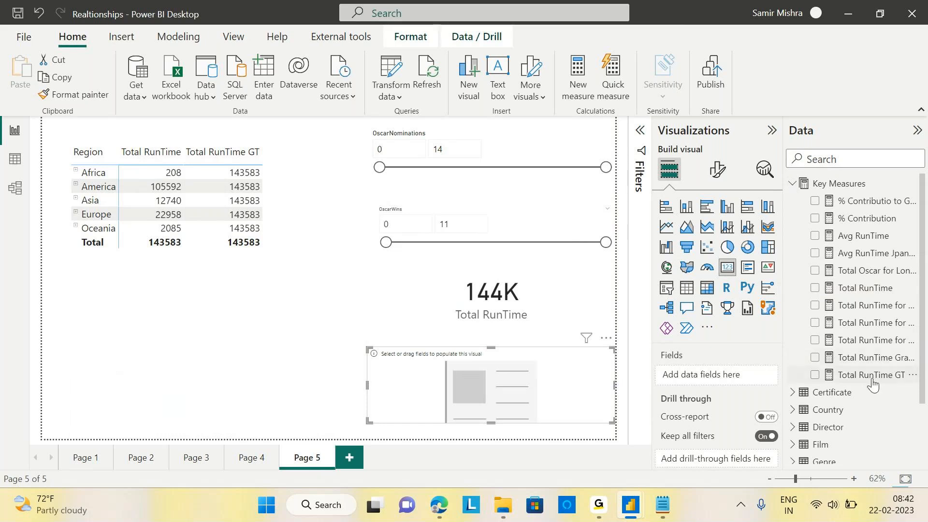
drag(873, 384, 543, 397)
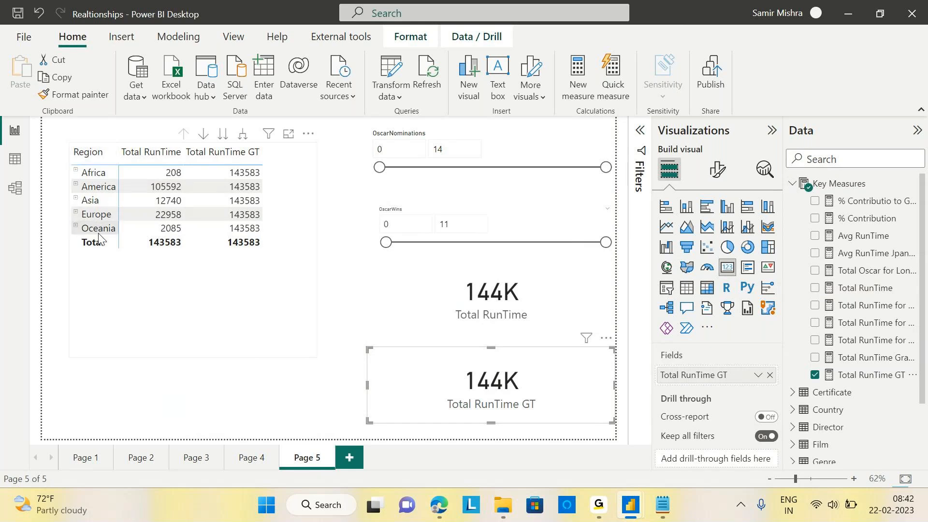
Check the two run time cards, then move the region matrix further into the page's upper-left corner and lengthen it downward.
click(581, 308)
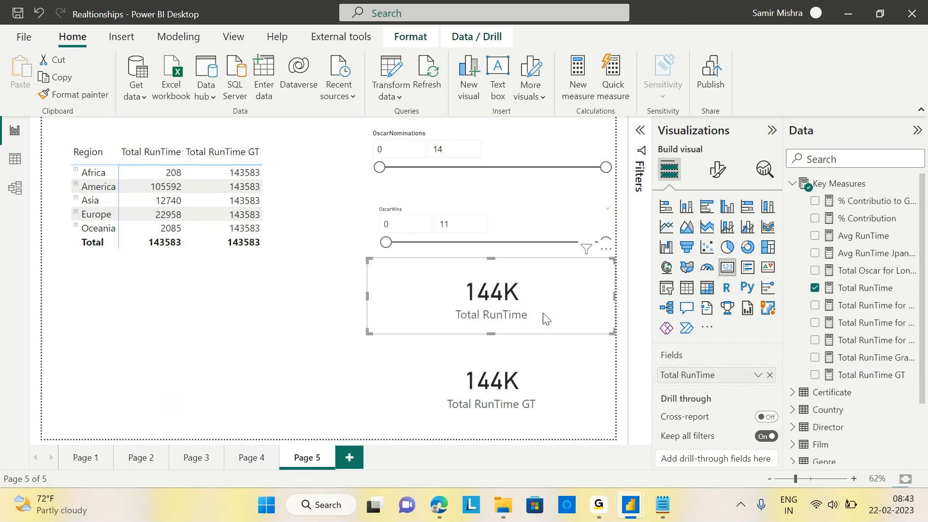
click(545, 395)
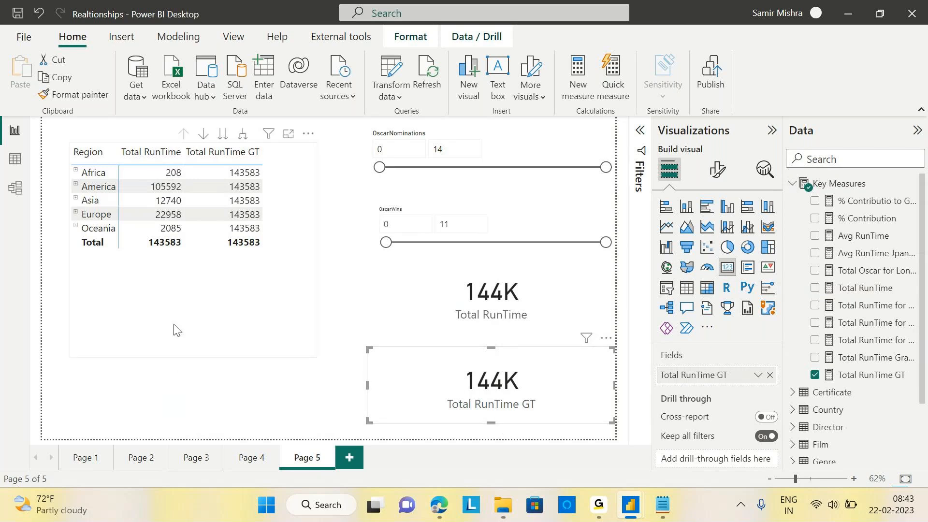
click(304, 340)
drag(301, 357, 287, 426)
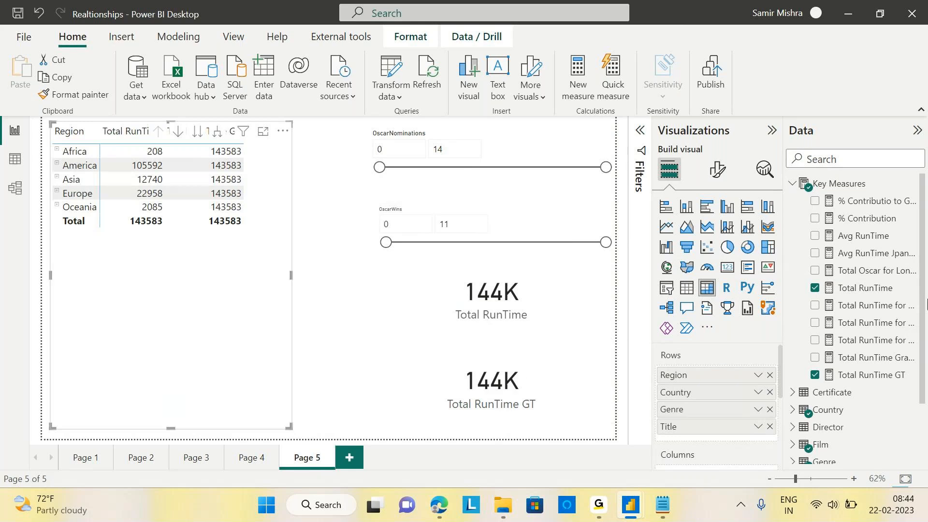
Review the Total RunTime GT formula, then align the matrix with the page's left edge and lower its top edge slightly.
click(876, 381)
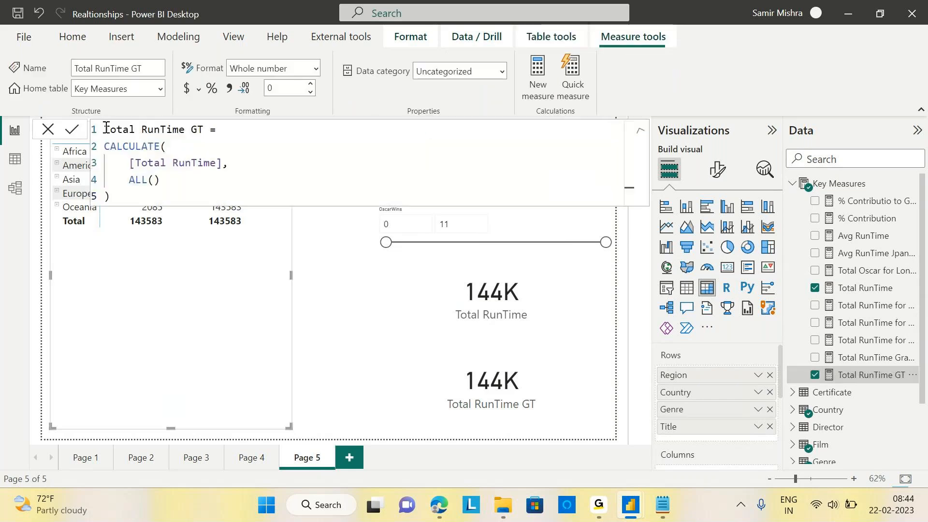
click(640, 134)
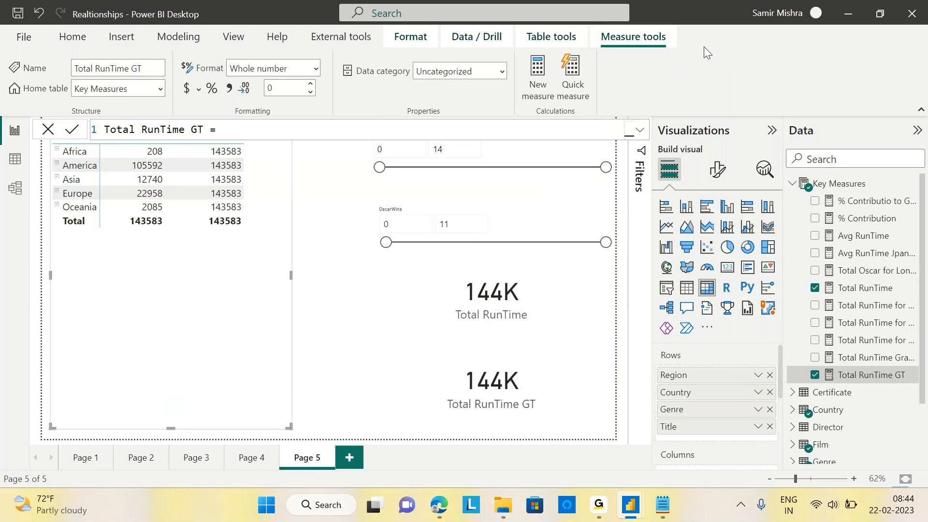
drag(229, 305, 225, 311)
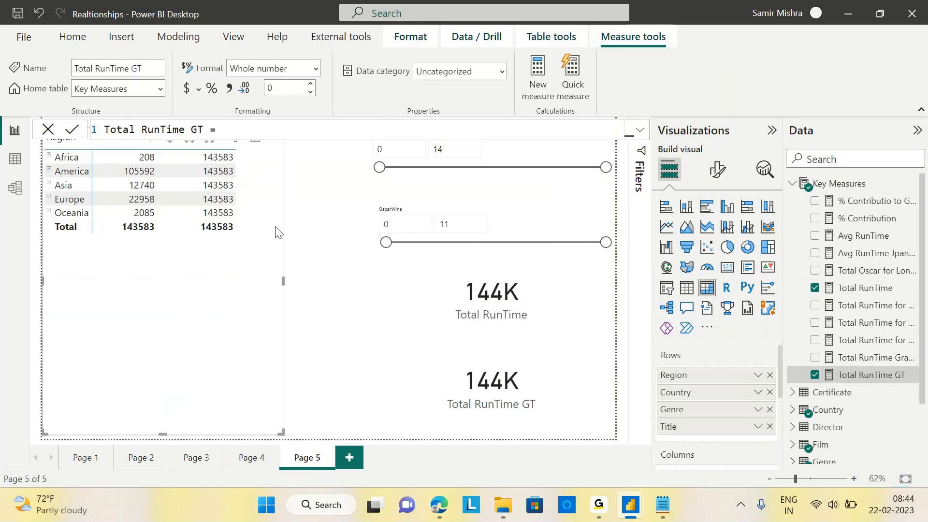
click(842, 186)
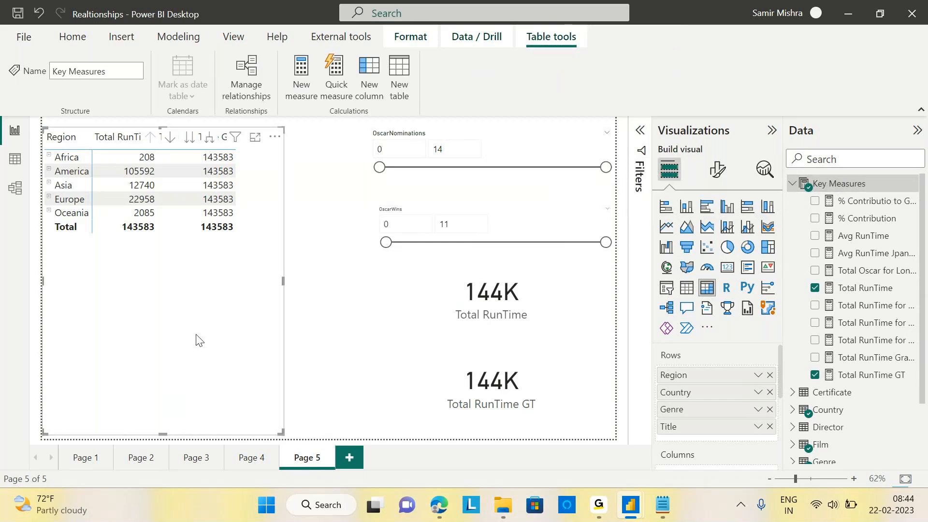
drag(283, 127, 277, 137)
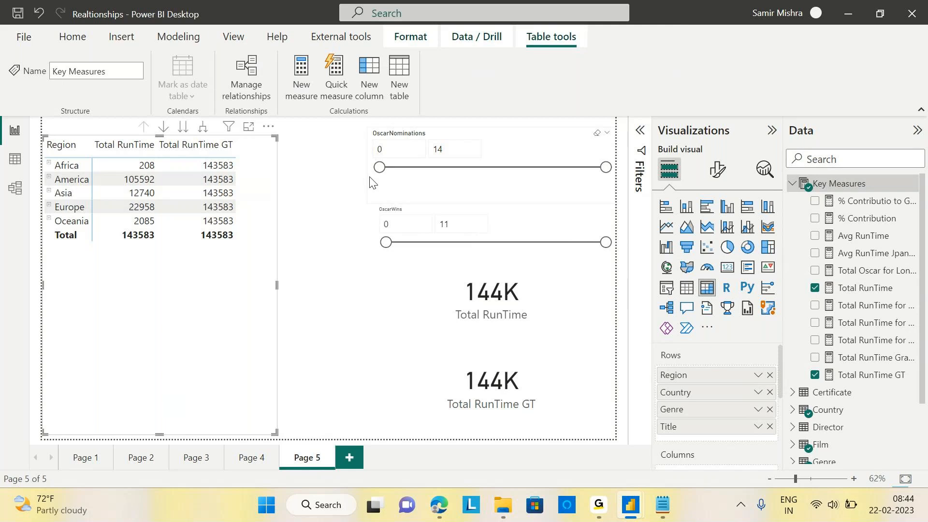
Set the lower bound of the OscarNominations slicer to 1.
drag(379, 169, 394, 169)
click(394, 169)
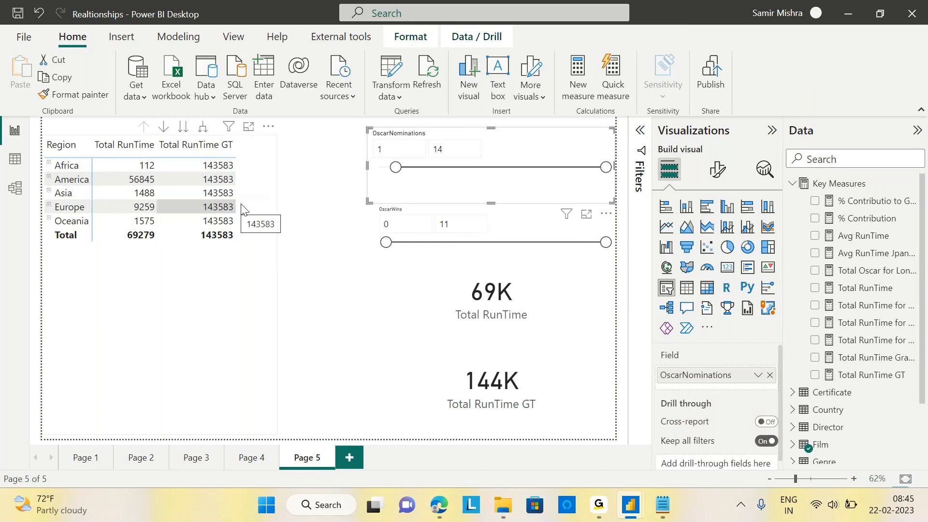
Expand the Total RunTime GT formula and highlight its ALL() argument for review.
click(871, 374)
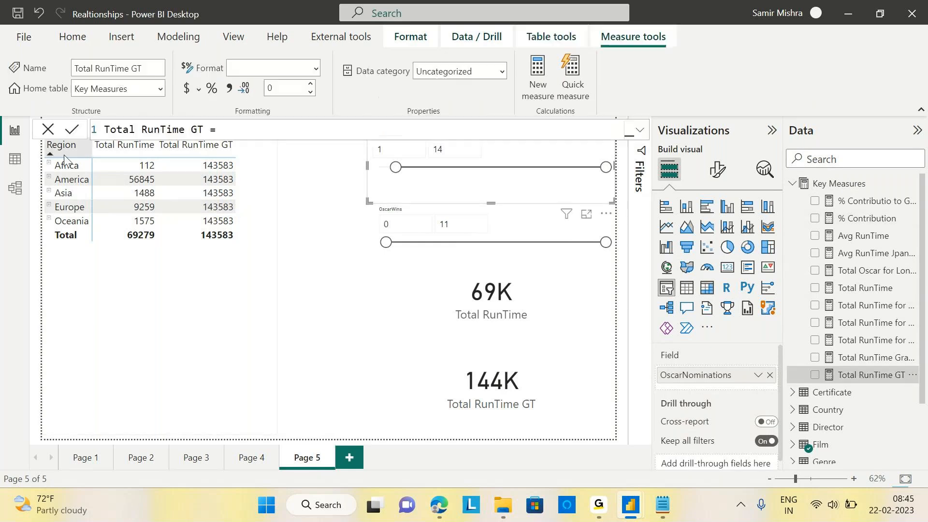
click(641, 130)
drag(129, 179, 162, 179)
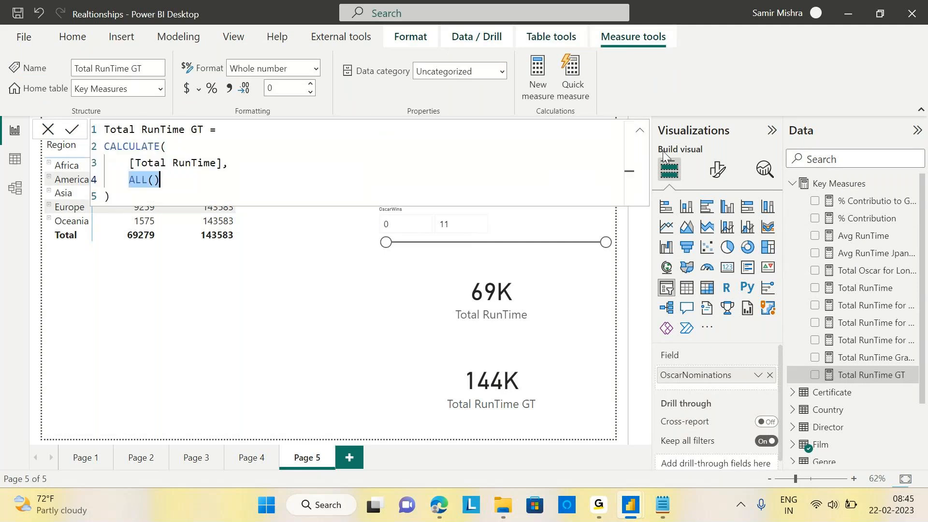
Collapse the Total RunTime GT formula and raise the lower bound of the OscarWins slicer to 1.
click(641, 131)
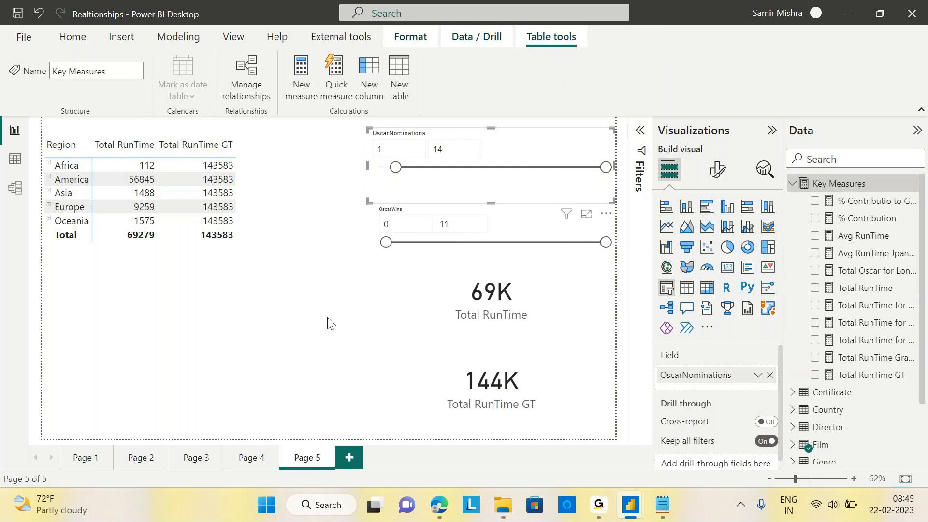
drag(386, 242, 402, 246)
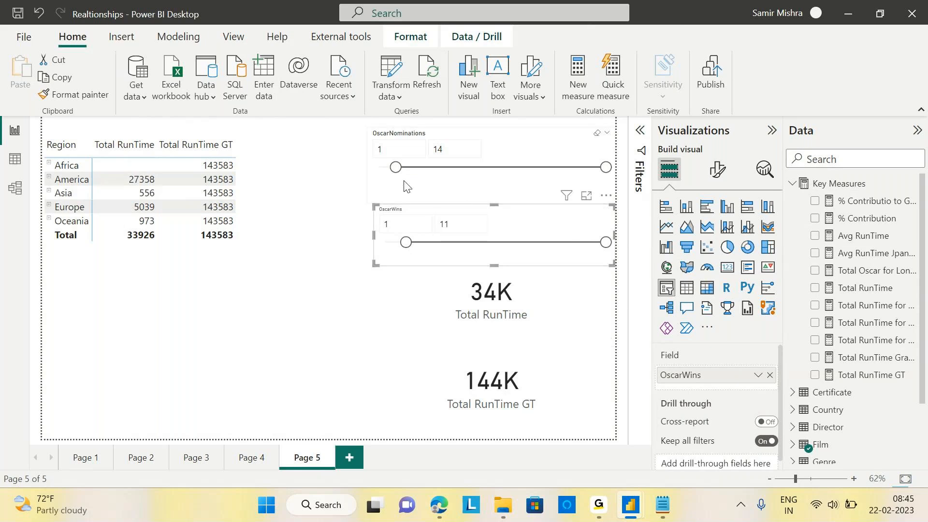
Reset the lower bounds of the OscarNominations and OscarWins slicers to 0.
drag(396, 167, 378, 169)
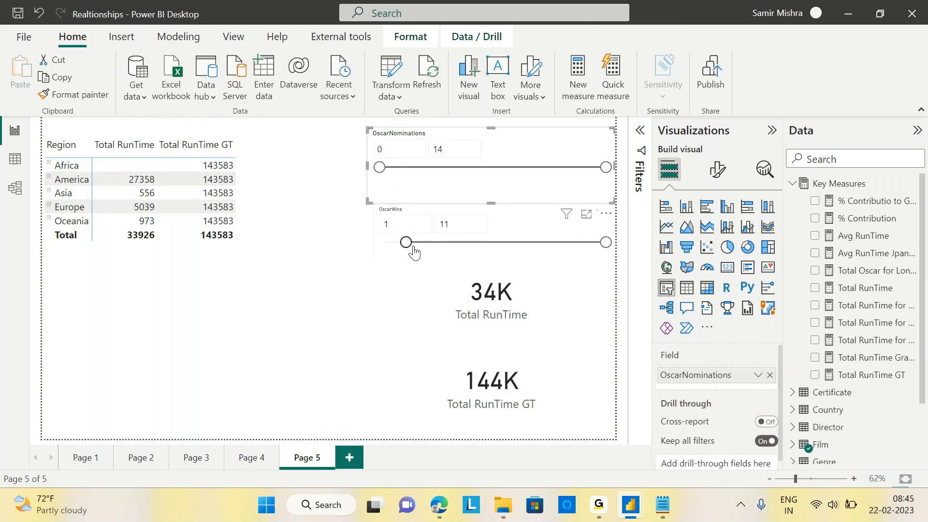
drag(406, 242, 385, 243)
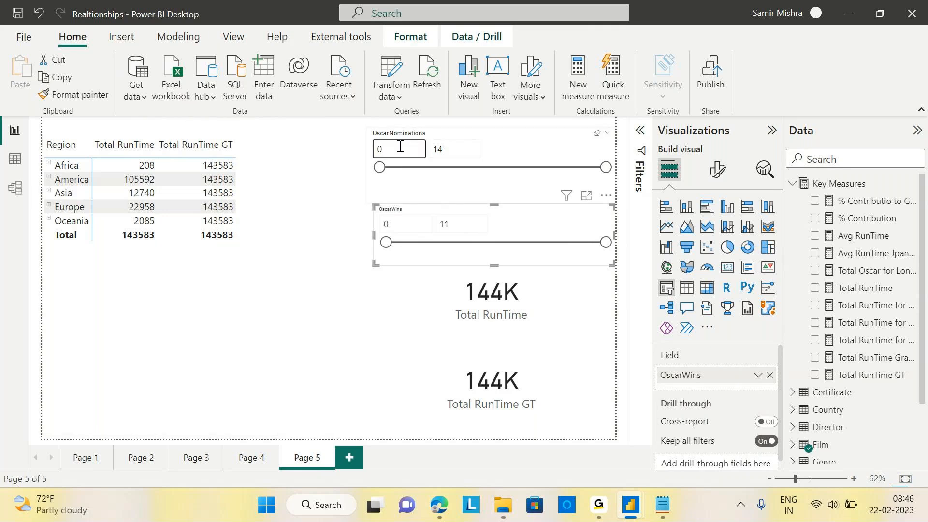
Set the lower bound of the OscarNominations slicer to 1 and compare the two run time totals in the matrix.
drag(380, 168, 391, 176)
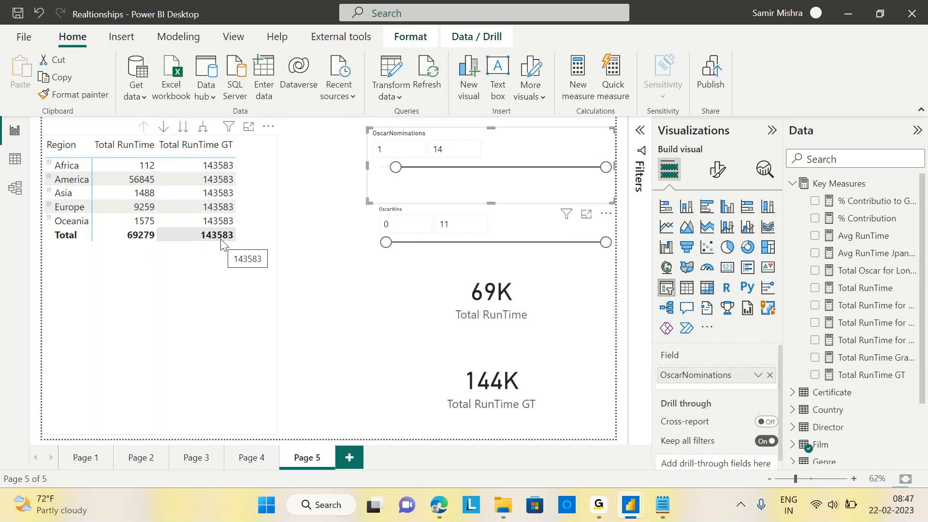
click(410, 148)
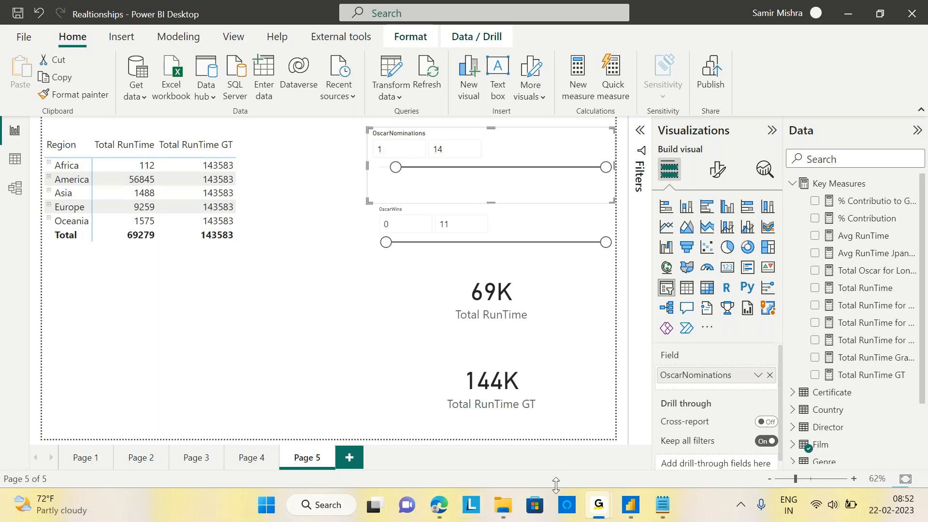
mouse_move(631, 511)
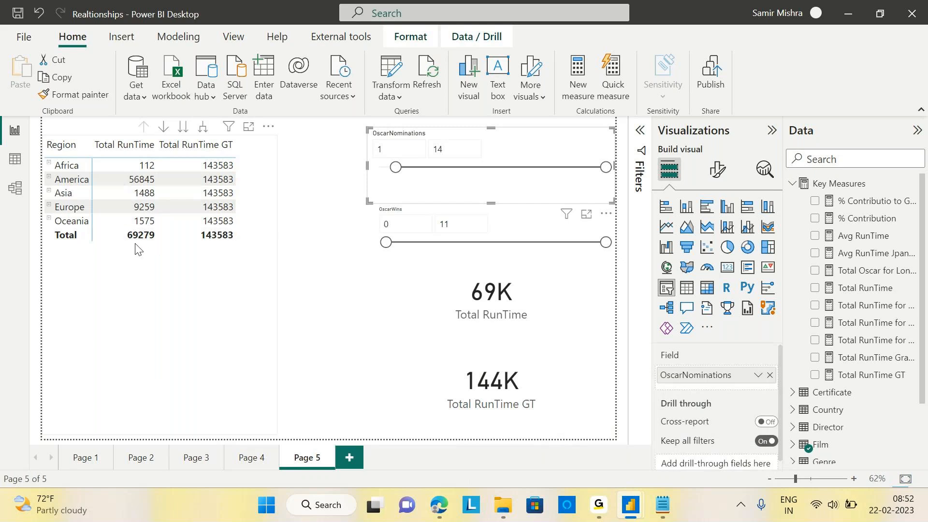
mouse_move(131, 245)
Clear the selection on the report page and save the report file.
click(177, 311)
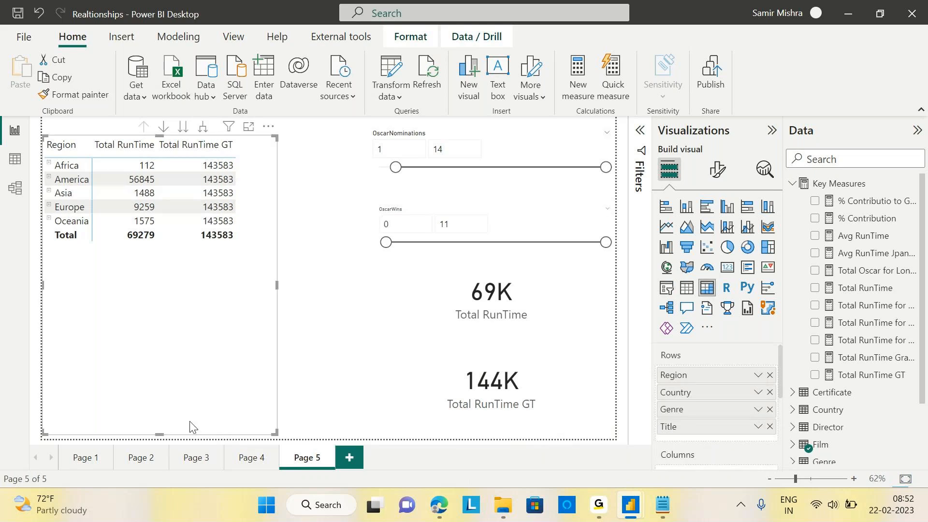
click(324, 293)
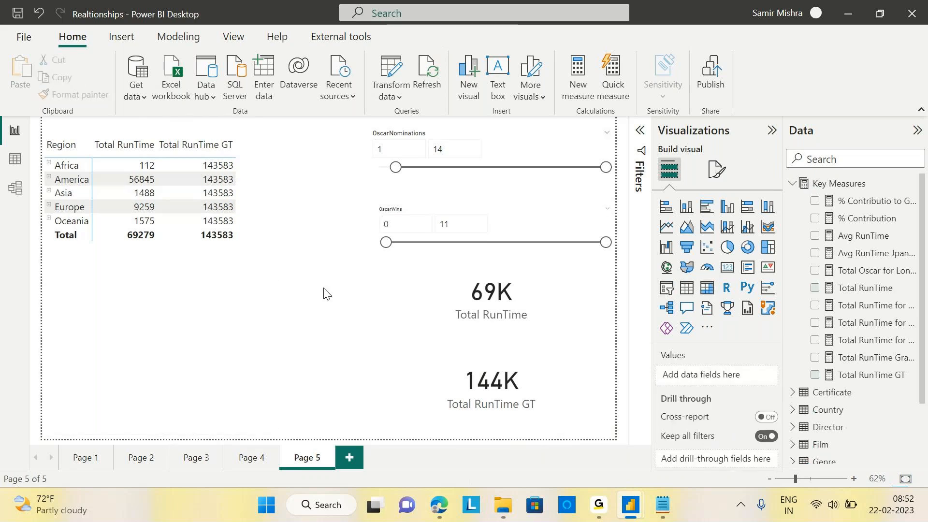
click(17, 14)
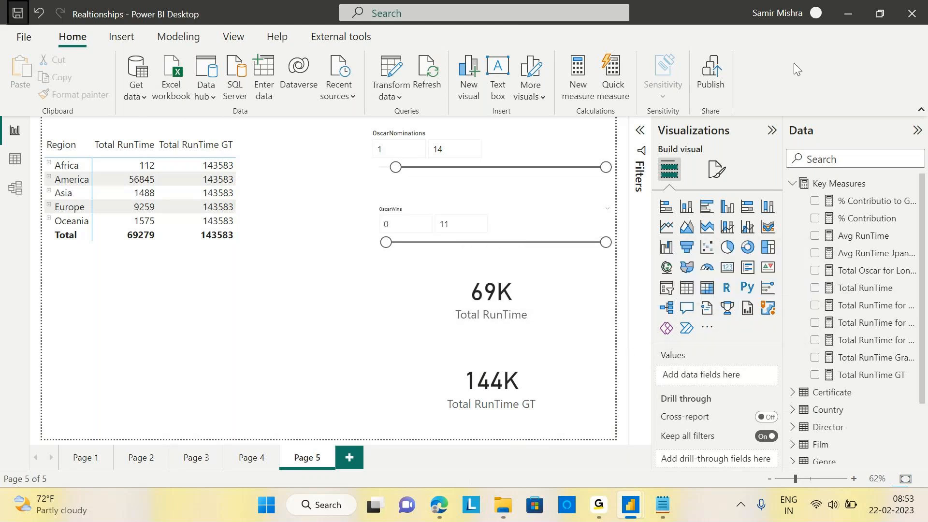
Return the lower bound of the OscarNominations slicer to 0 and leave all visuals deselected.
drag(394, 168, 379, 169)
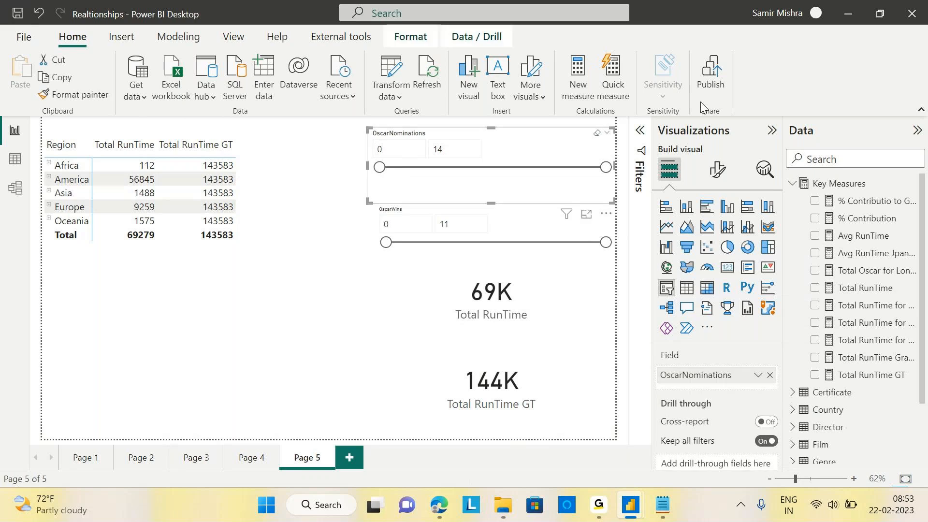
mouse_move(524, 229)
mouse_down()
mouse_move(511, 229)
mouse_move(528, 229)
mouse_up()
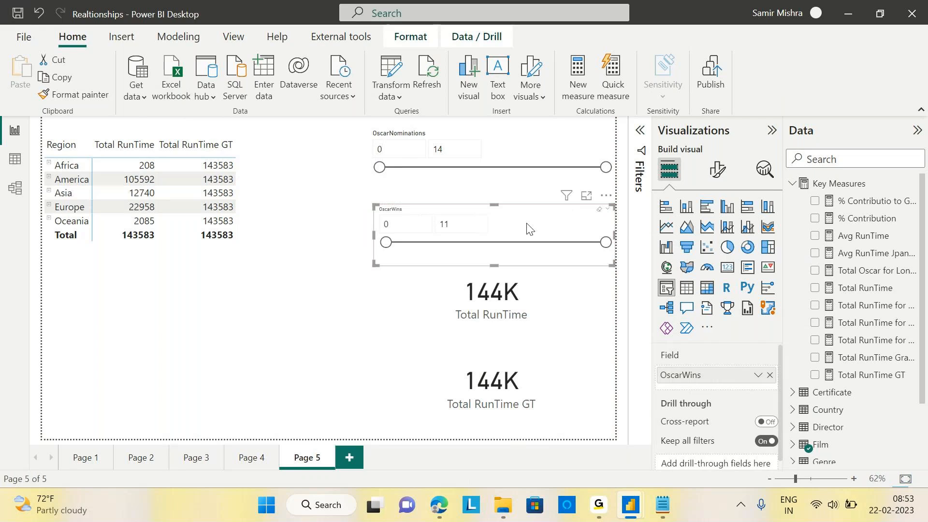
click(321, 353)
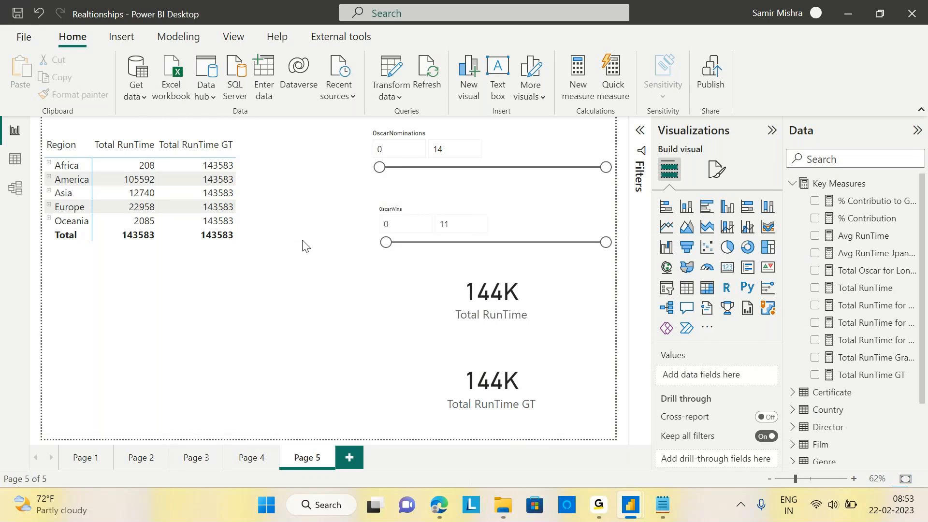
click(229, 281)
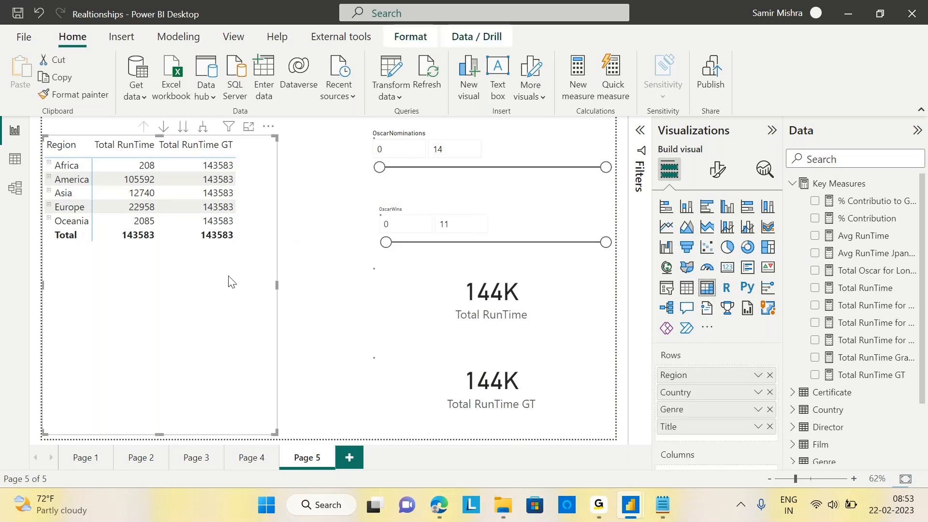
click(331, 207)
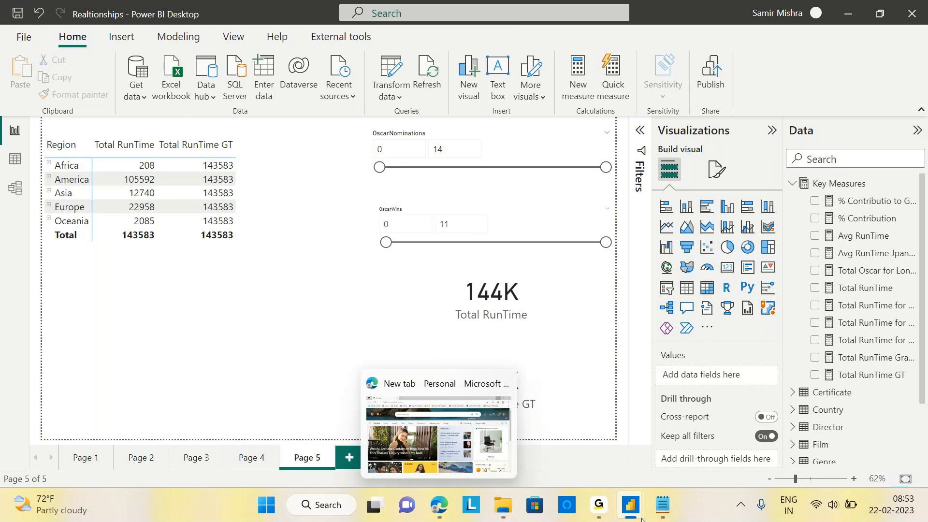
mouse_move(596, 516)
click(660, 452)
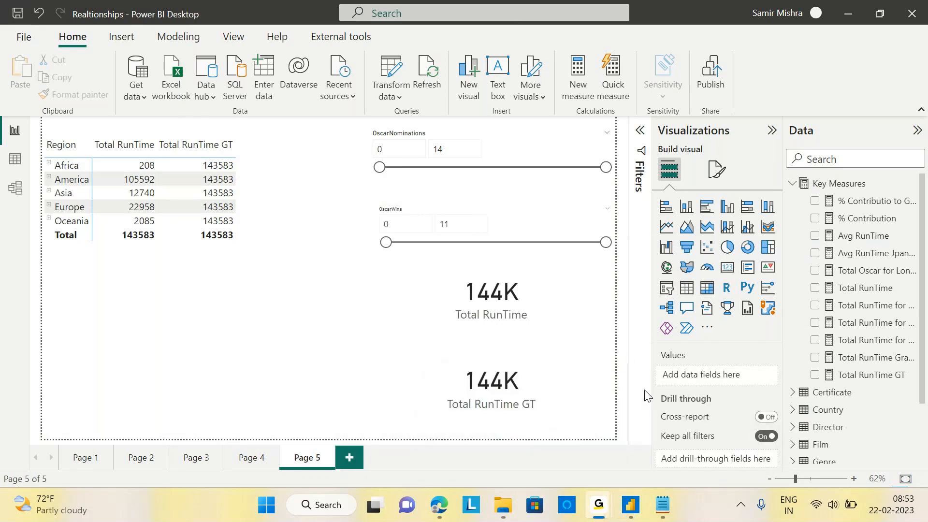